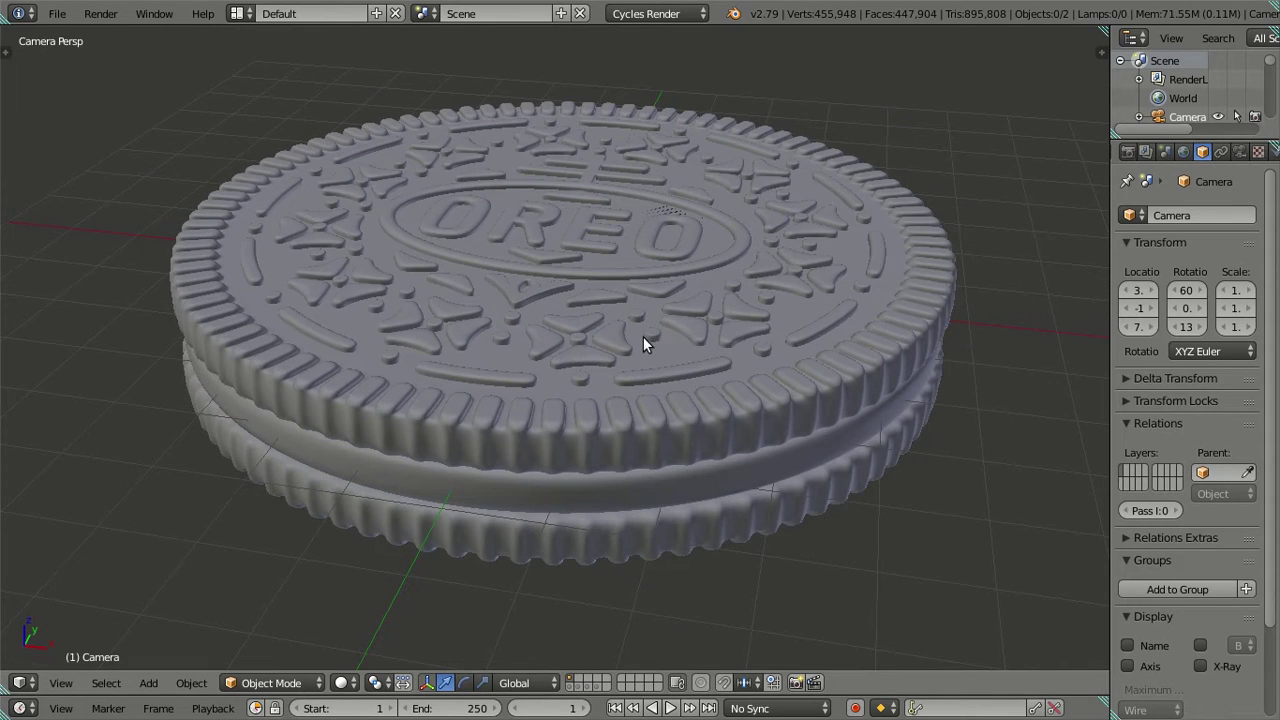
From the front view, delete the camera from the scene.
key("KP_1")
key("x")
key("h")
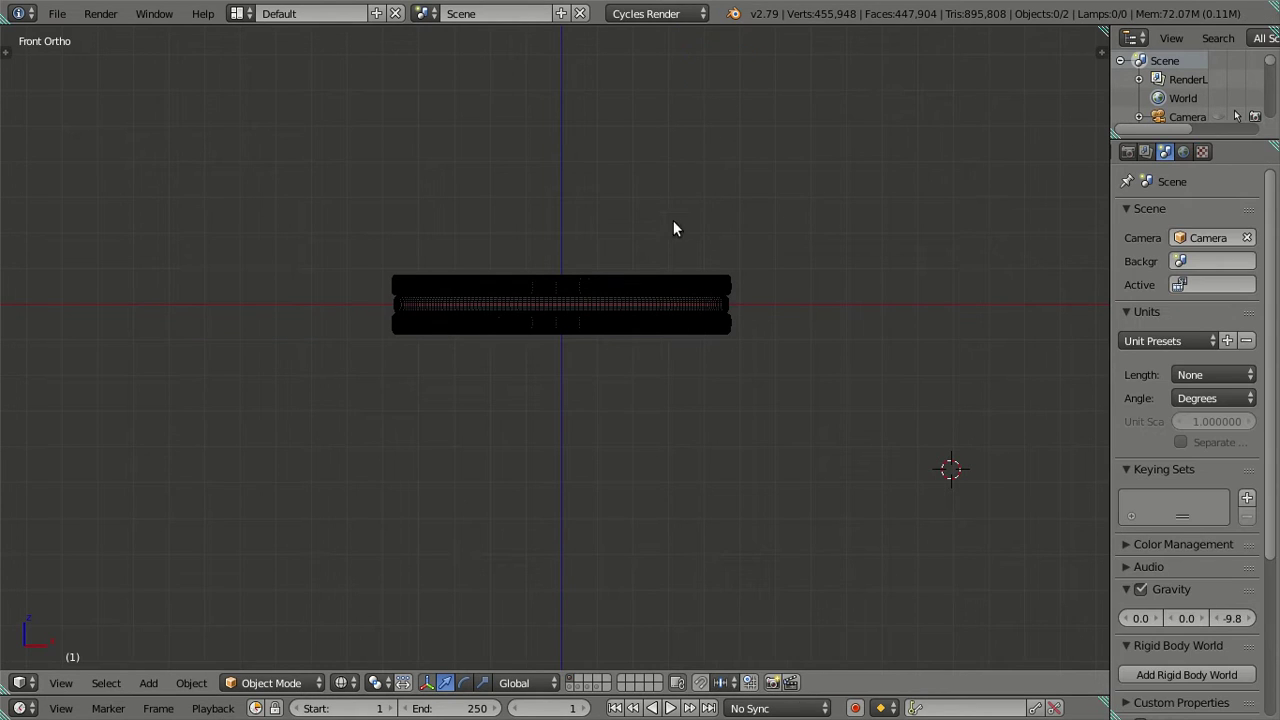
Show the cookie with solid shading from a tilted angle and select it.
middle_click_drag(555, 286, 582, 319)
key("alt+z")
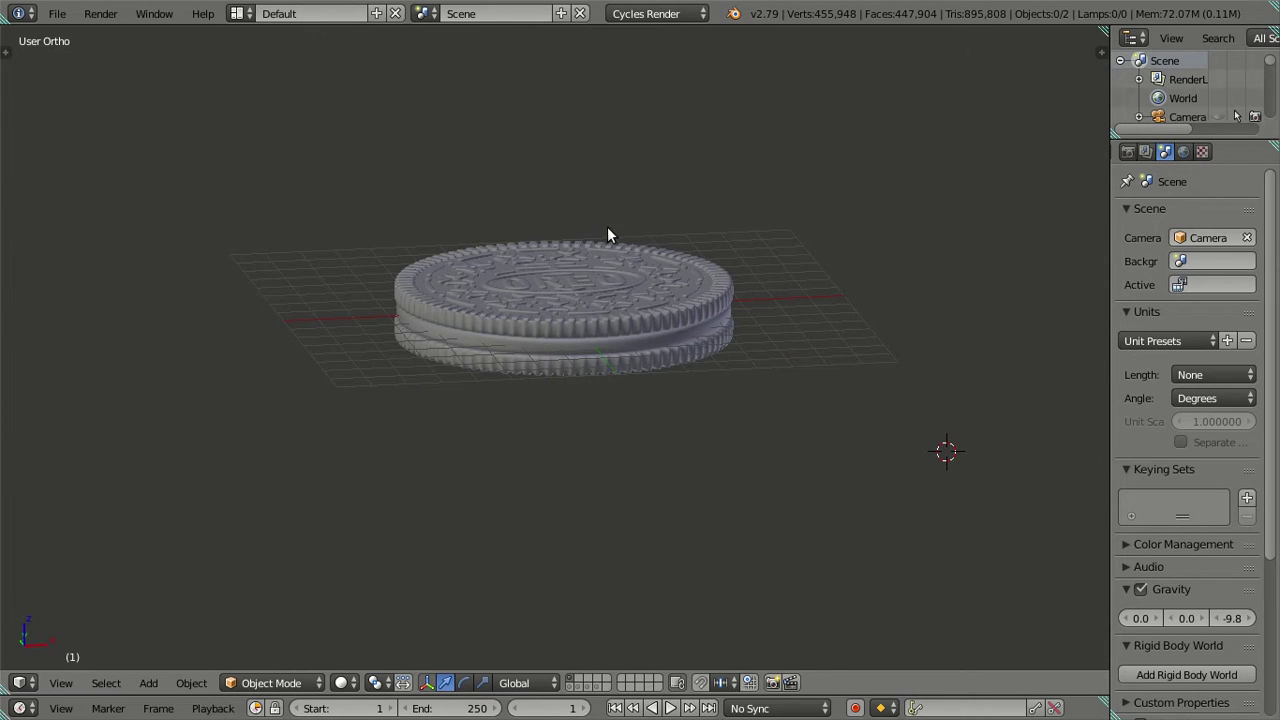
scroll(470, 230, "up", 2)
right_click(463, 227)
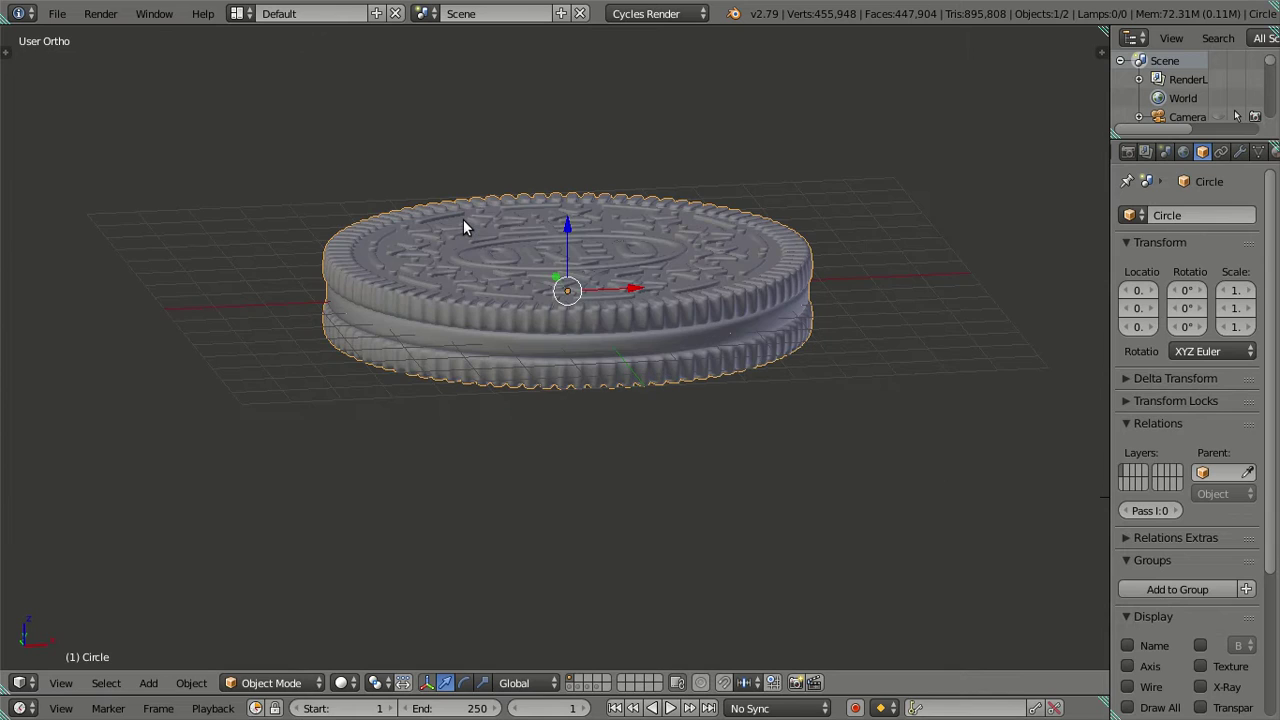
Set the cookie's Subdivision Surface viewport level to 0.
left_click(1240, 152)
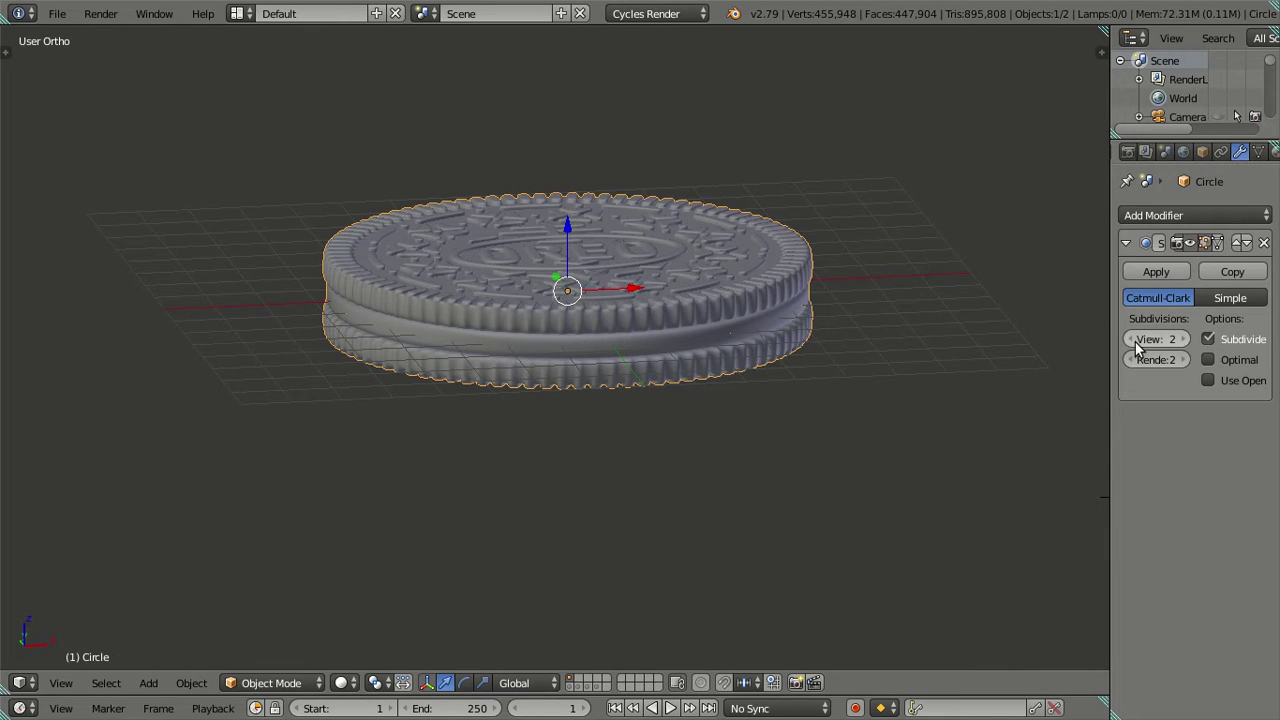
key("ctrl+0")
scroll(856, 338, "up", 2)
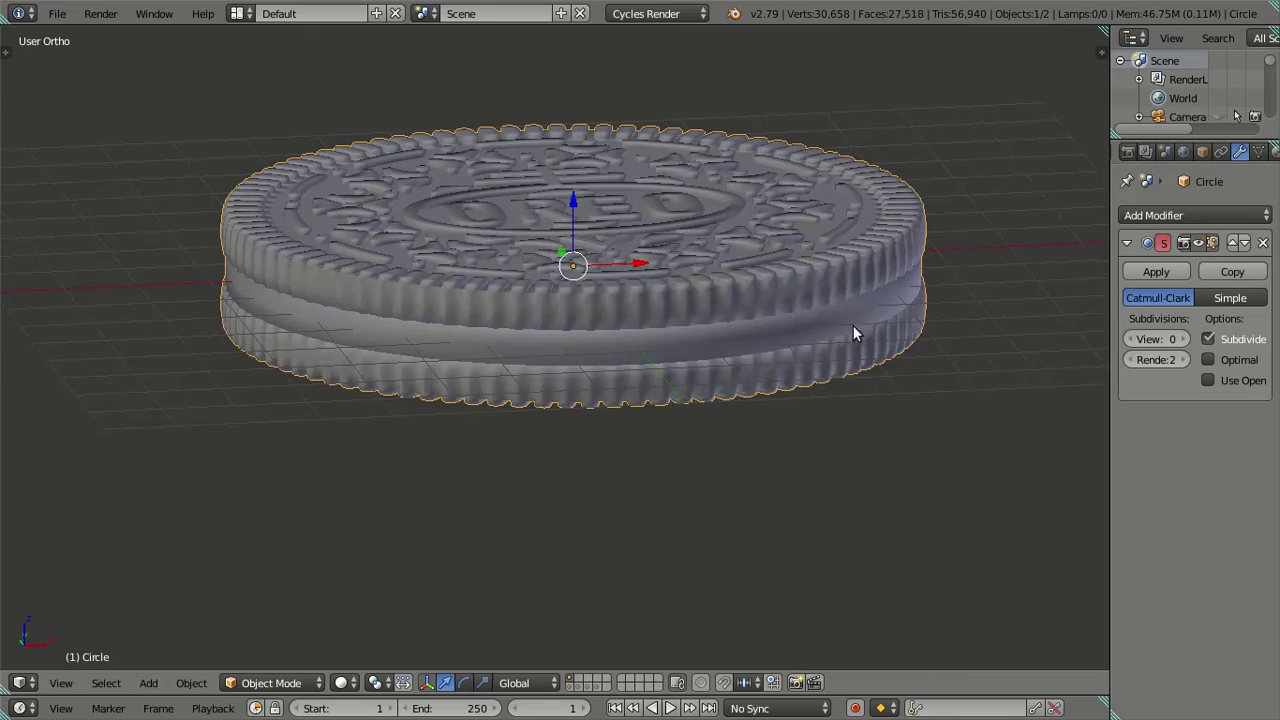
scroll(741, 372, "up", 3)
Enter Edit Mode in front orthographic view and pick an edge on the lower biscuit.
key("Tab")
middle_click_drag(740, 378, 662, 322)
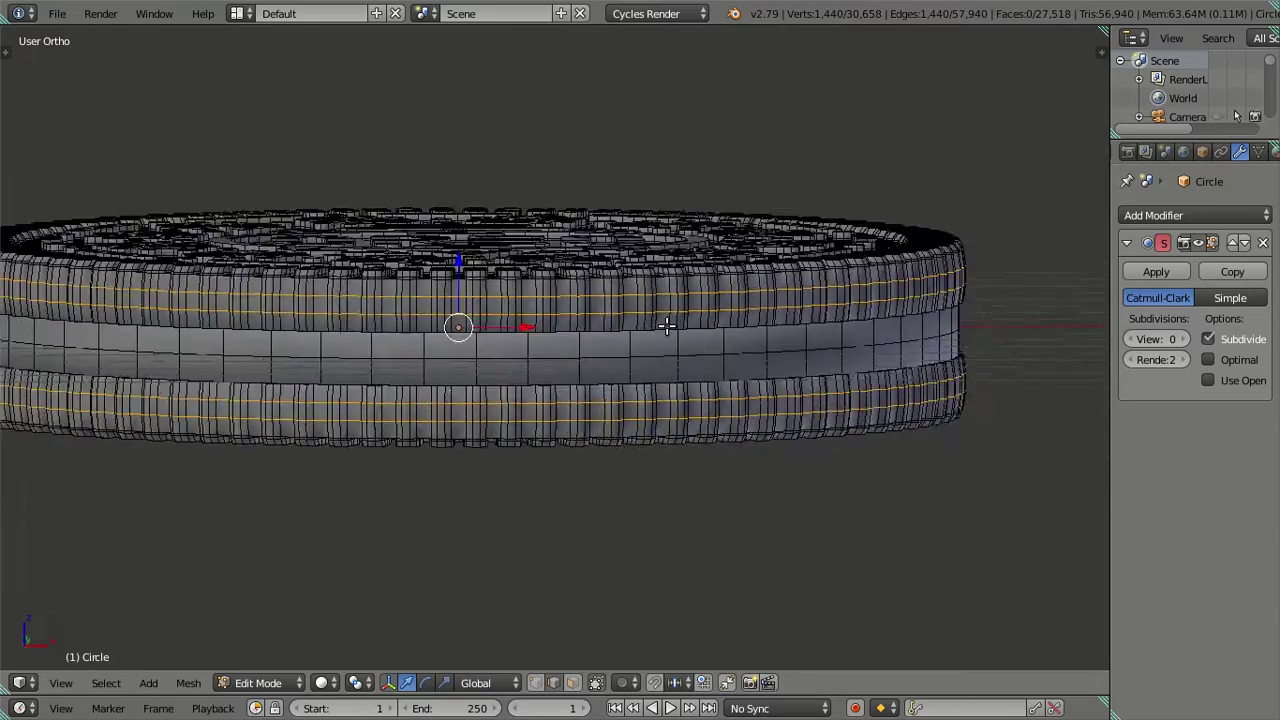
key("KP_1")
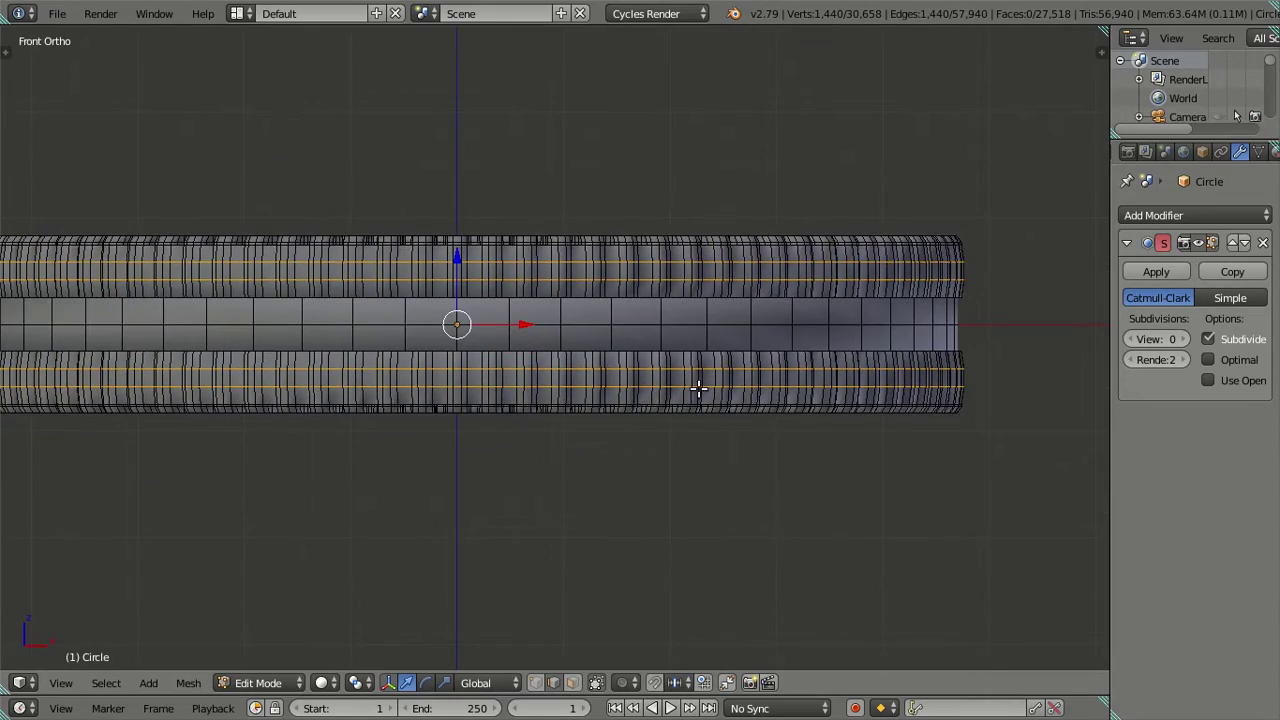
scroll(698, 388, "down", 1)
right_click(607, 386)
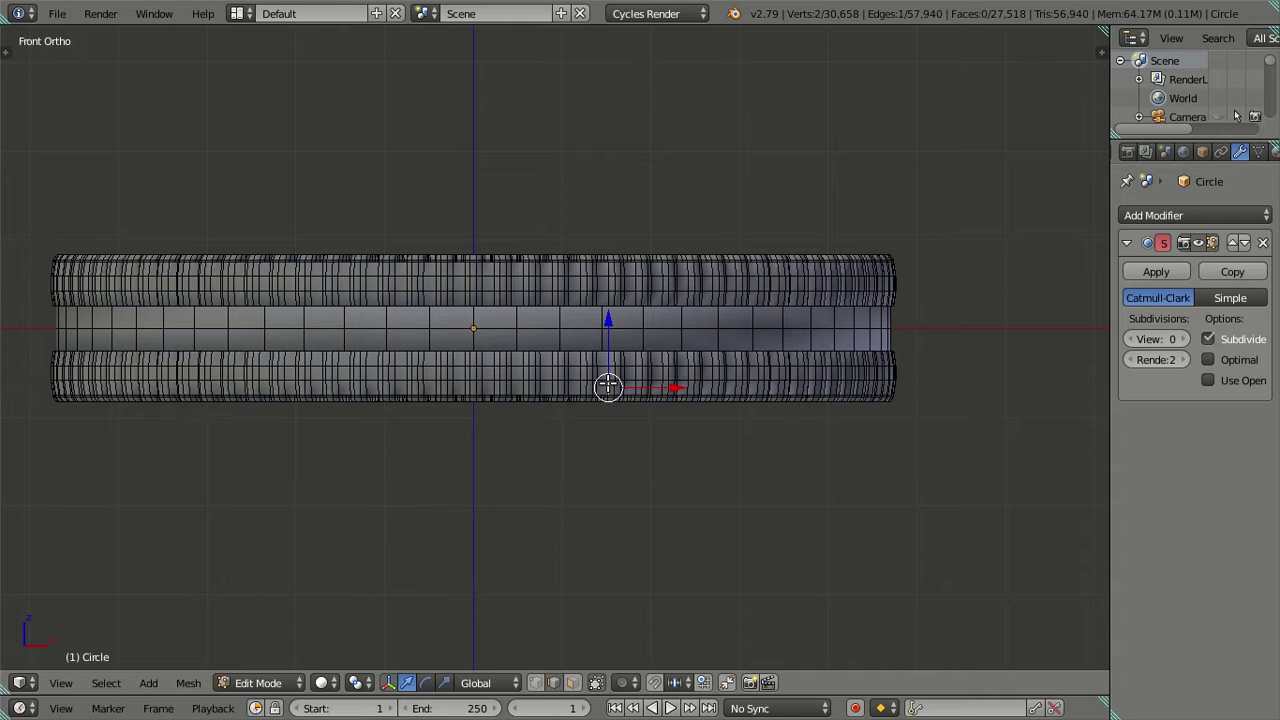
Select the whole cream filling band and delete it.
key("l")
key("x")
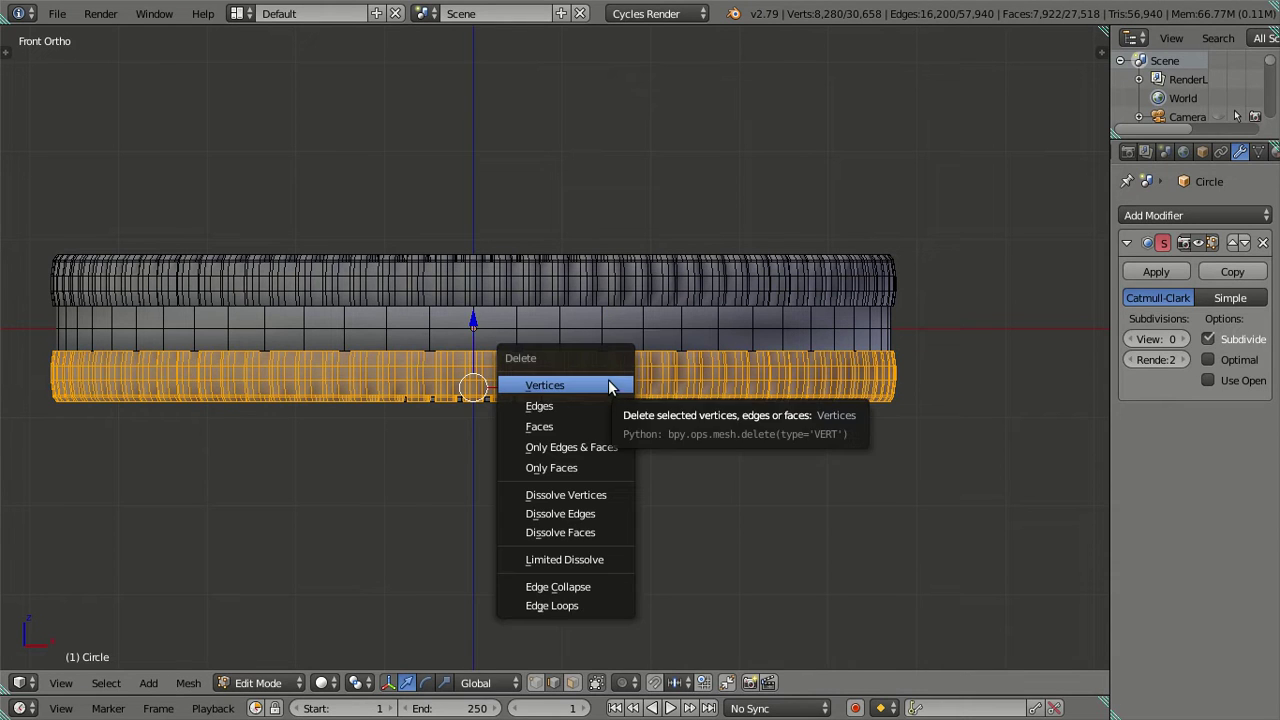
key("a")
right_click(677, 325)
key("ctrl+l")
key("h")
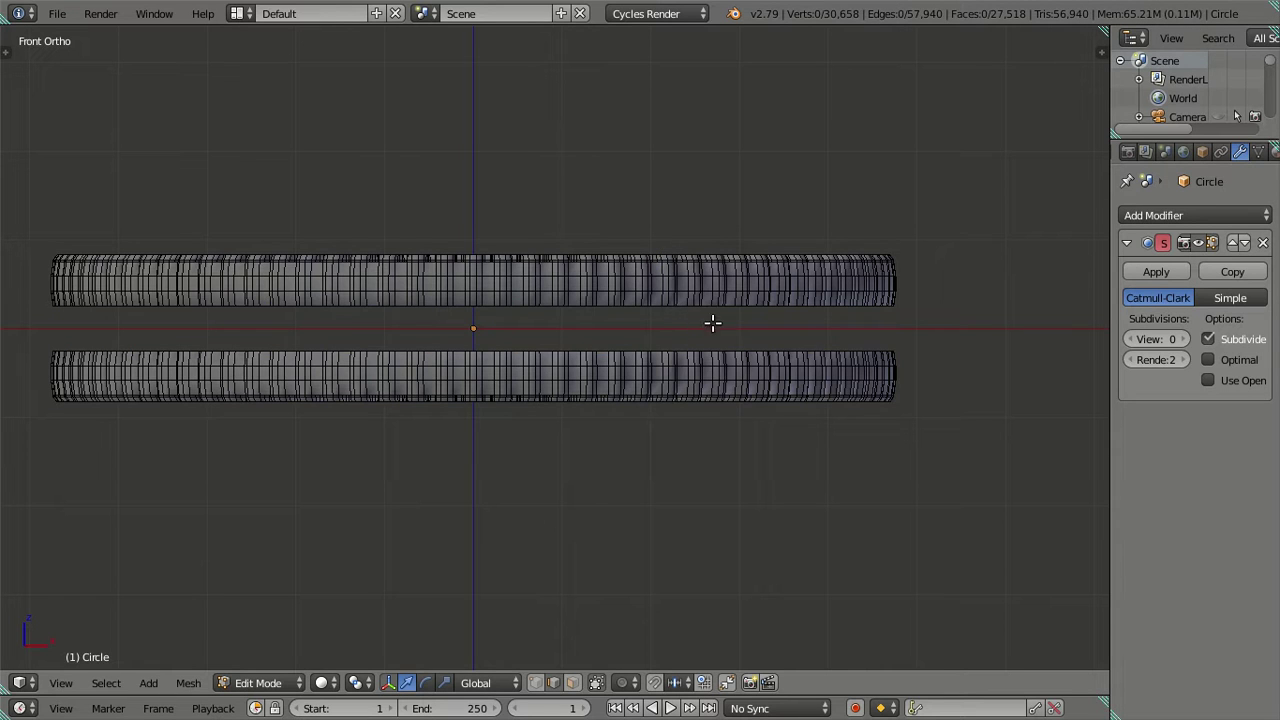
In wireframe, box-select the lower biscuit and delete its faces.
key("z")
key("b")
left_click_drag(969, 457, 110, 342)
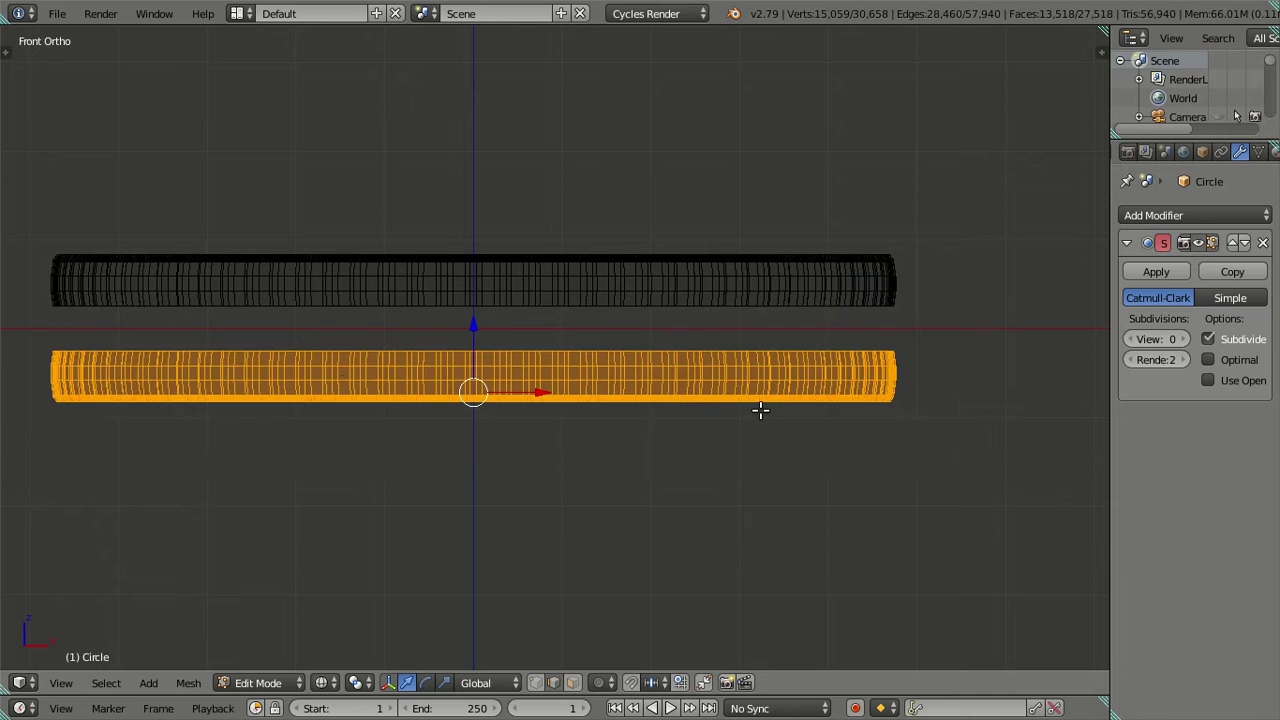
key("x")
left_click(741, 453)
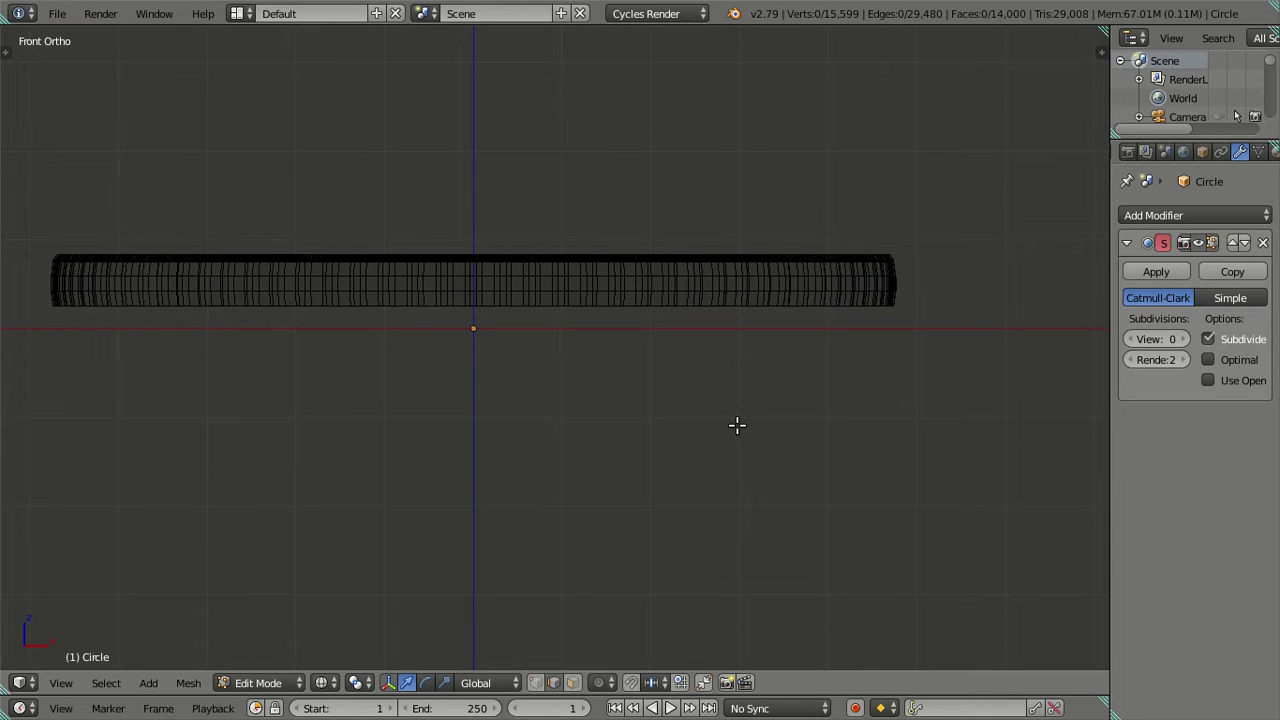
middle_click_drag(736, 423, 570, 328)
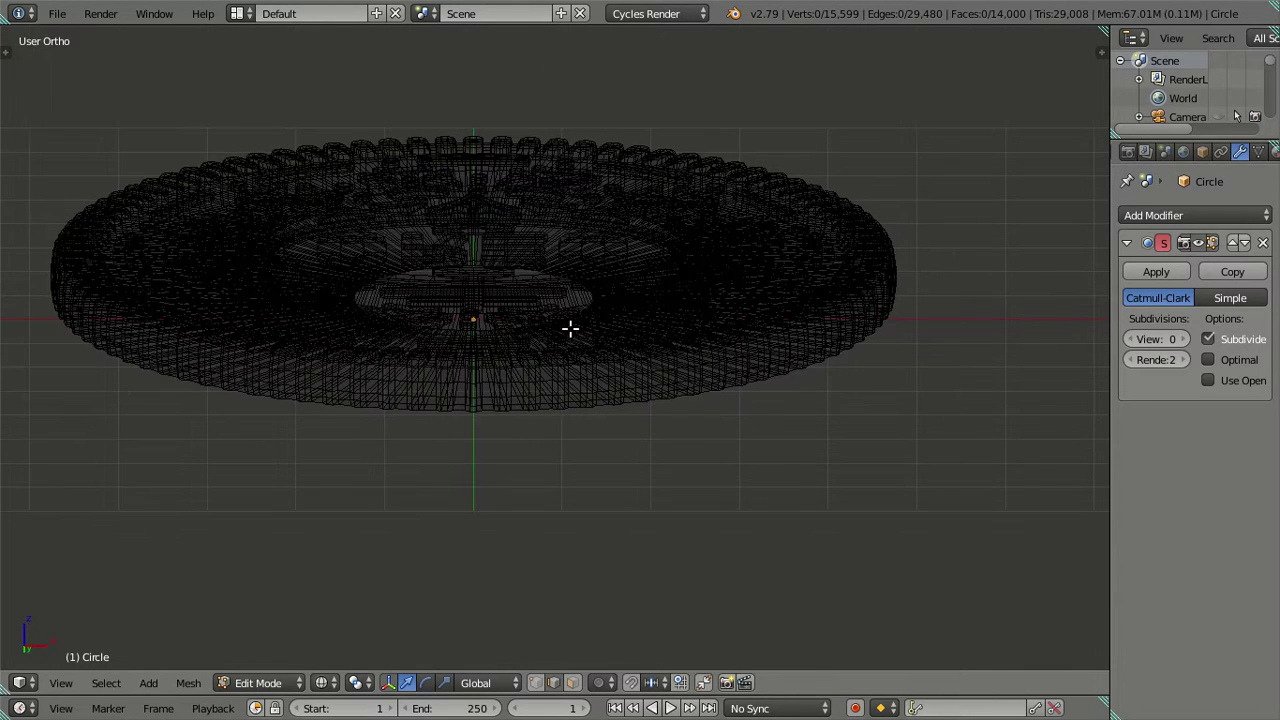
Back in solid shading, select the flat fan of radial faces and delete them.
key("z")
mouse_move(526, 286)
middle_mouse_down()
mouse_move(557, 223)
mouse_move(634, 137)
mouse_move(486, 358)
middle_mouse_up()
scroll(486, 358, "up", 3)
left_click(761, 258, "alt")
key("e")
key("Escape")
right_click(426, 416)
key("ctrl+l")
key("x")
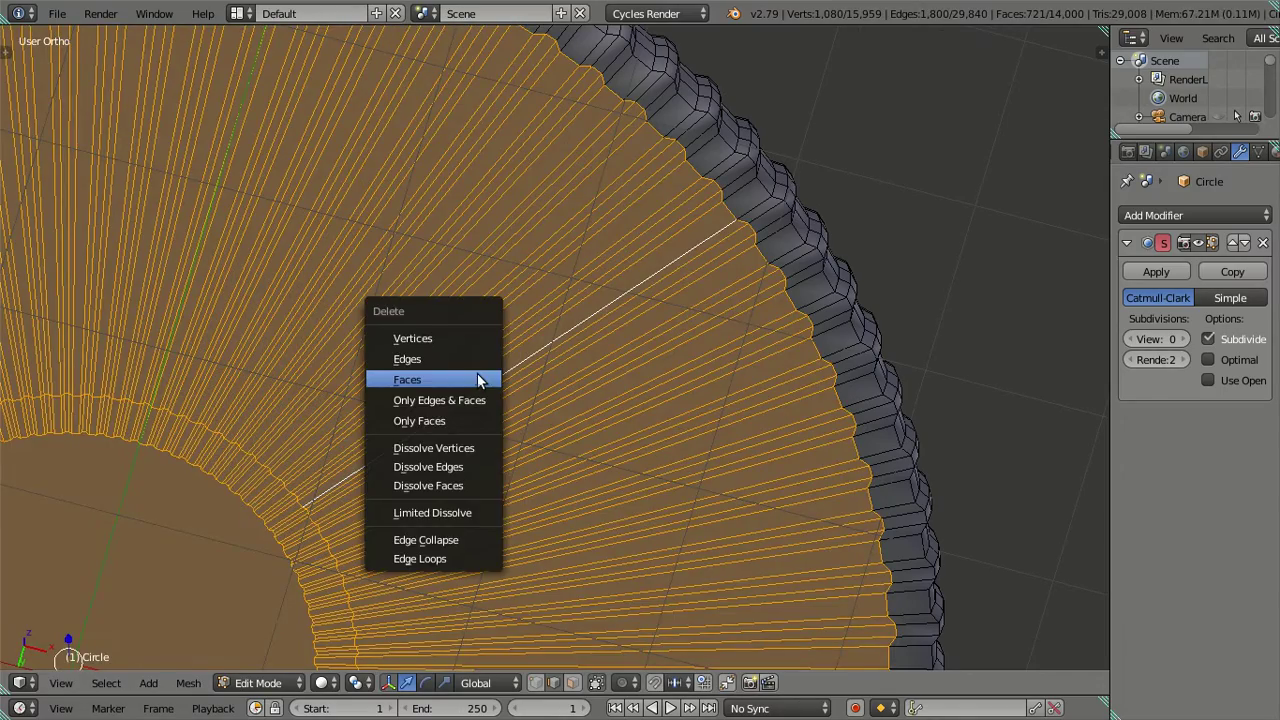
left_click(472, 379)
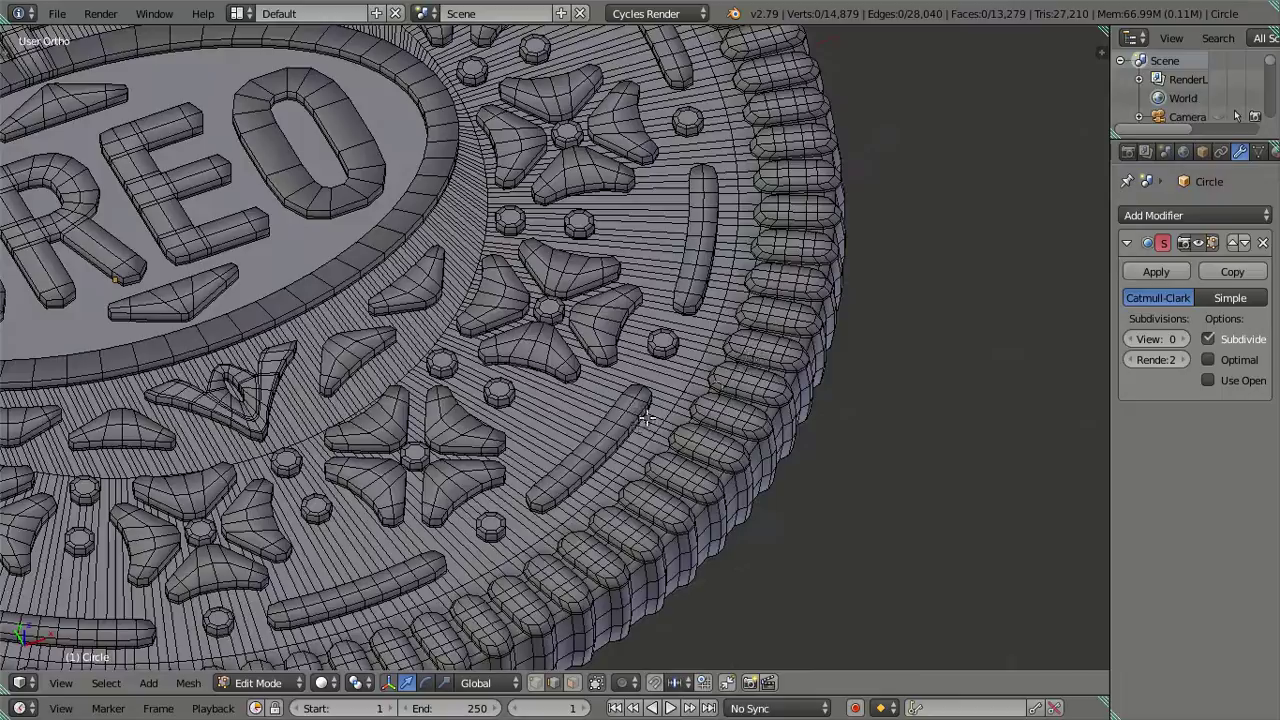
Extrude a new narrow band from the rim's inner edge loop.
scroll(640, 410, "up", 2)
scroll(600, 380, "up", 2)
scroll(560, 340, "up", 2)
right_click(556, 333, "alt")
key("e")
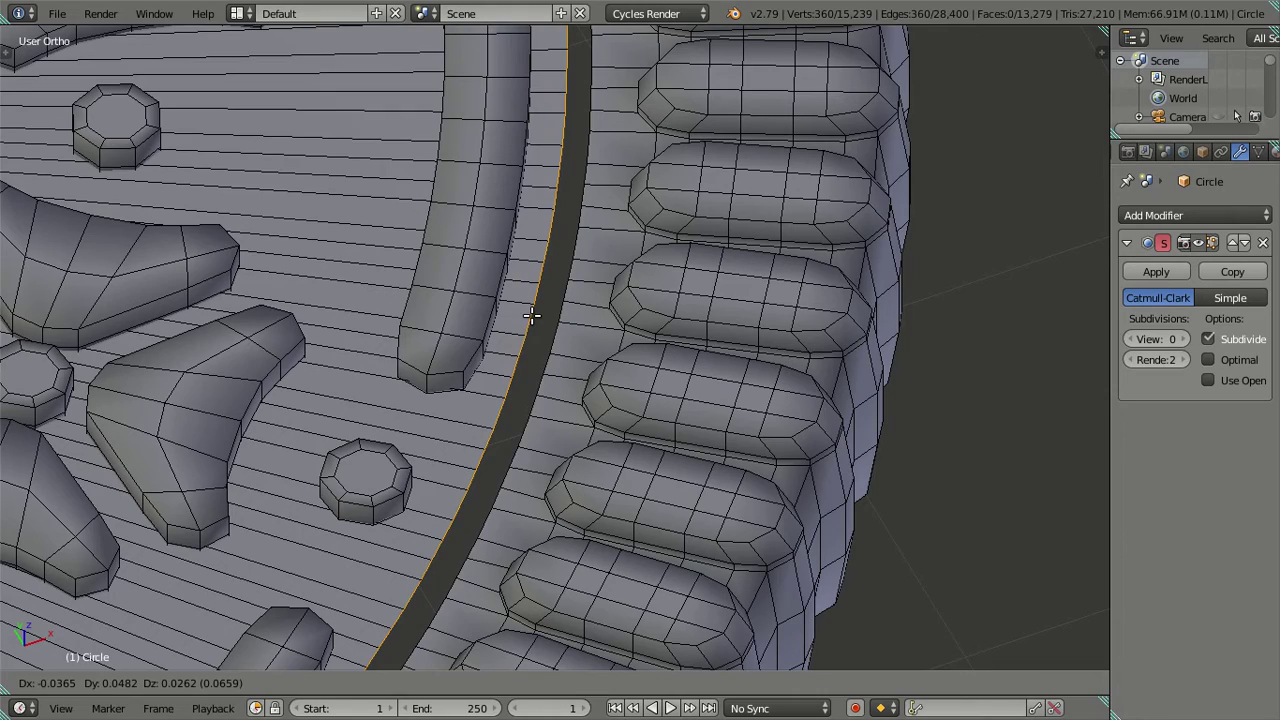
left_click(532, 316)
Select the whole flat top surface of the biscuit.
scroll(530, 310, "down", 3)
scroll(530, 310, "down", 3)
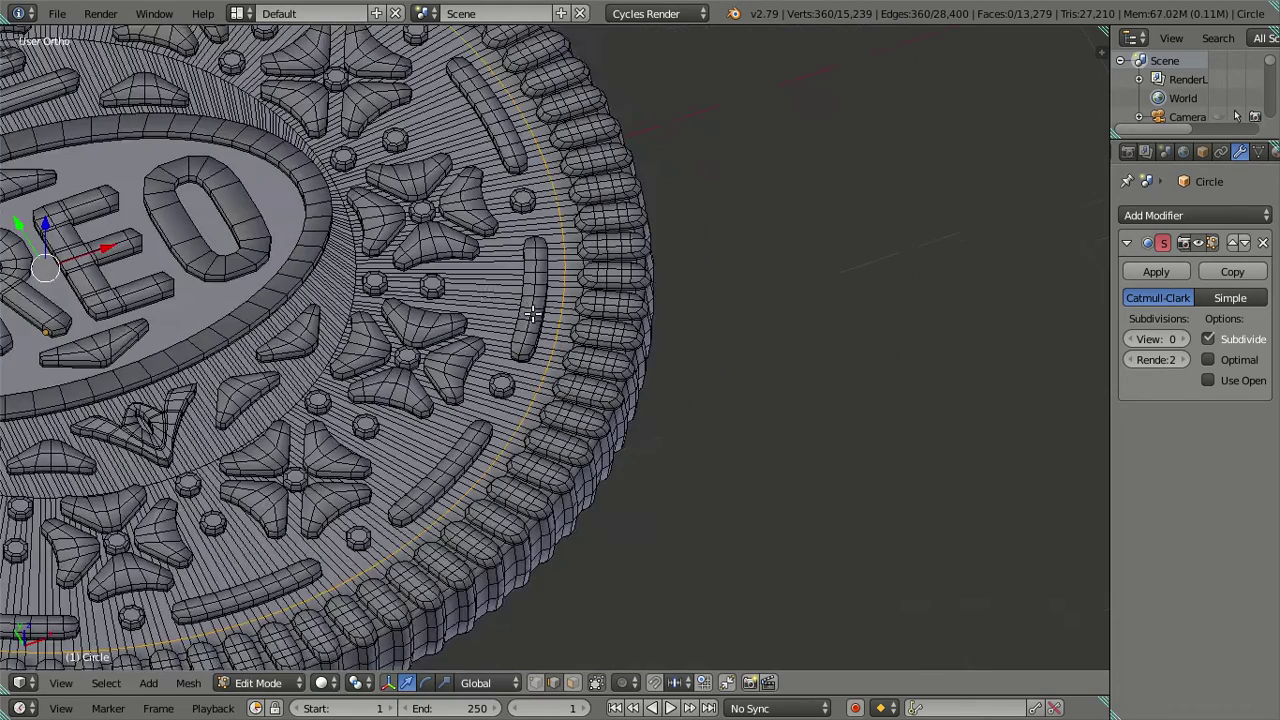
right_click(475, 292)
key("ctrl+l")
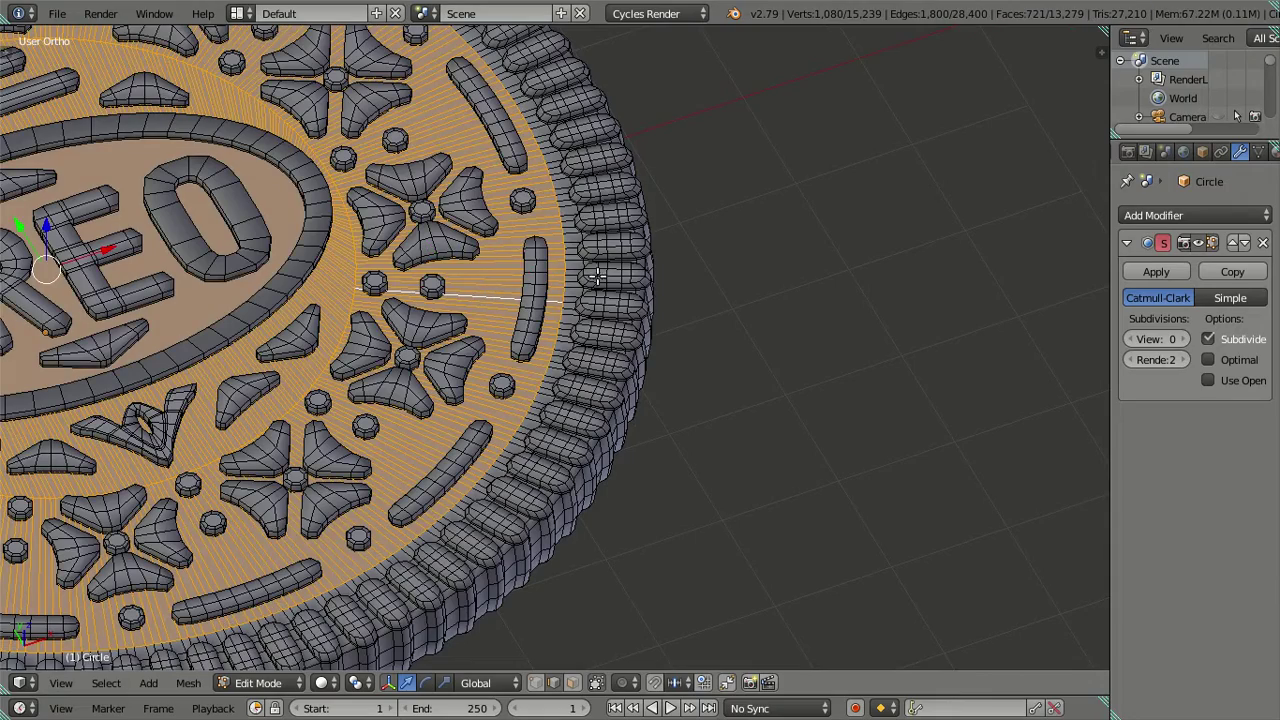
middle_click_drag(707, 340, 632, 292)
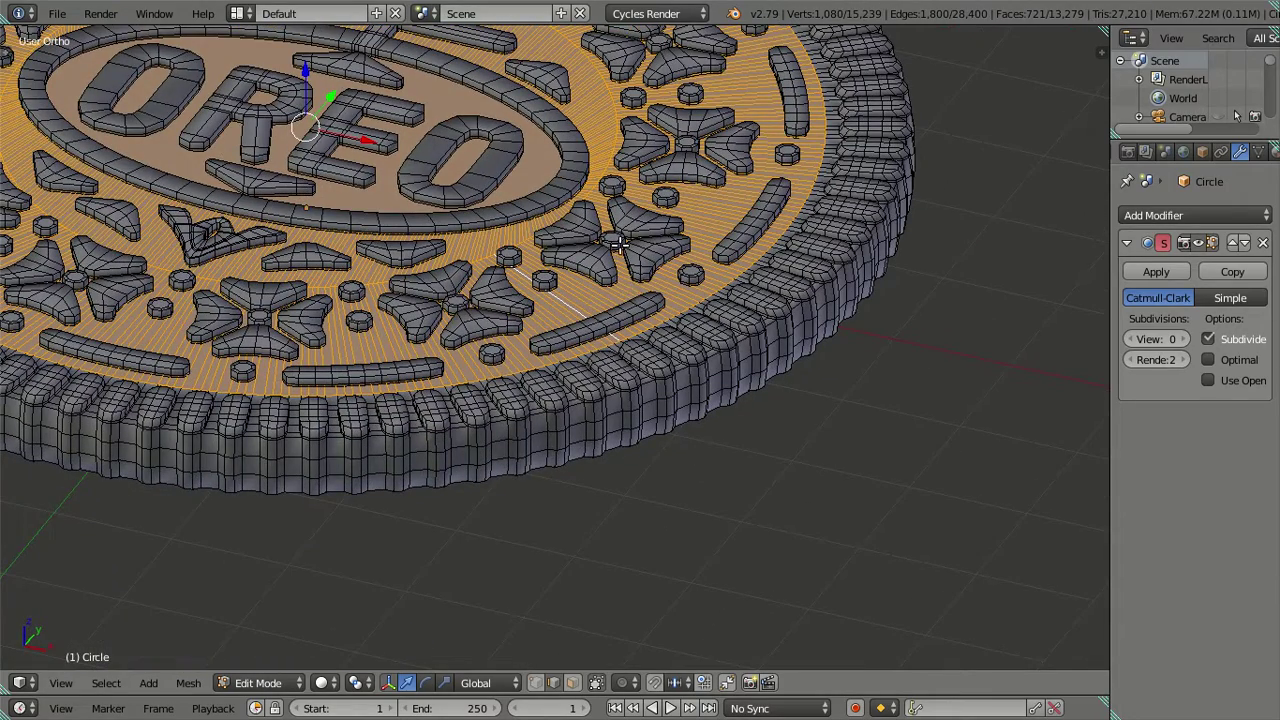
Delete the selected flat top faces behind the pattern.
key("x")
left_click(623, 269)
mouse_move(478, 266)
middle_mouse_down()
mouse_move(517, 355)
mouse_move(851, 386)
middle_mouse_up()
scroll(516, 355, "down", 3)
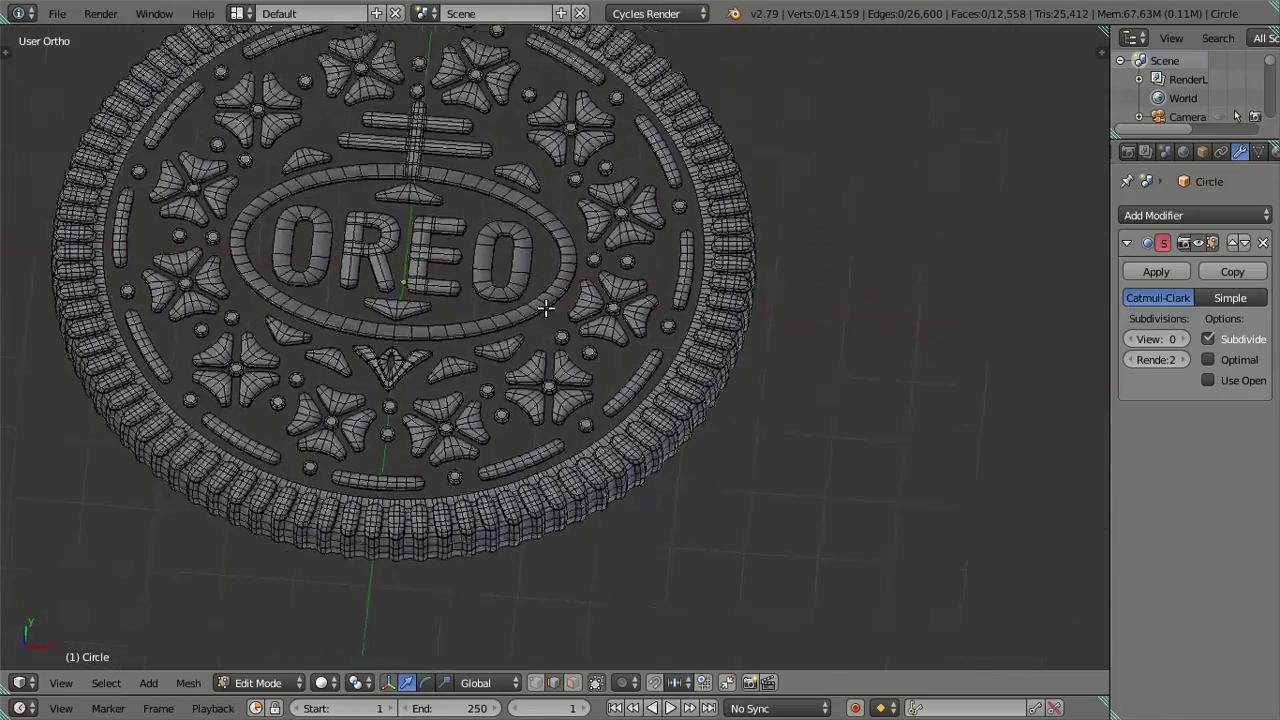
scroll(851, 386, "up", 4)
scroll(798, 364, "down", 2)
scroll(656, 334, "up", 2)
Snap the 3D cursor to the centre of the rim edge loop, then deselect everything.
right_click(656, 334, "alt")
scroll(656, 334, "down", 1)
key("shift+s")
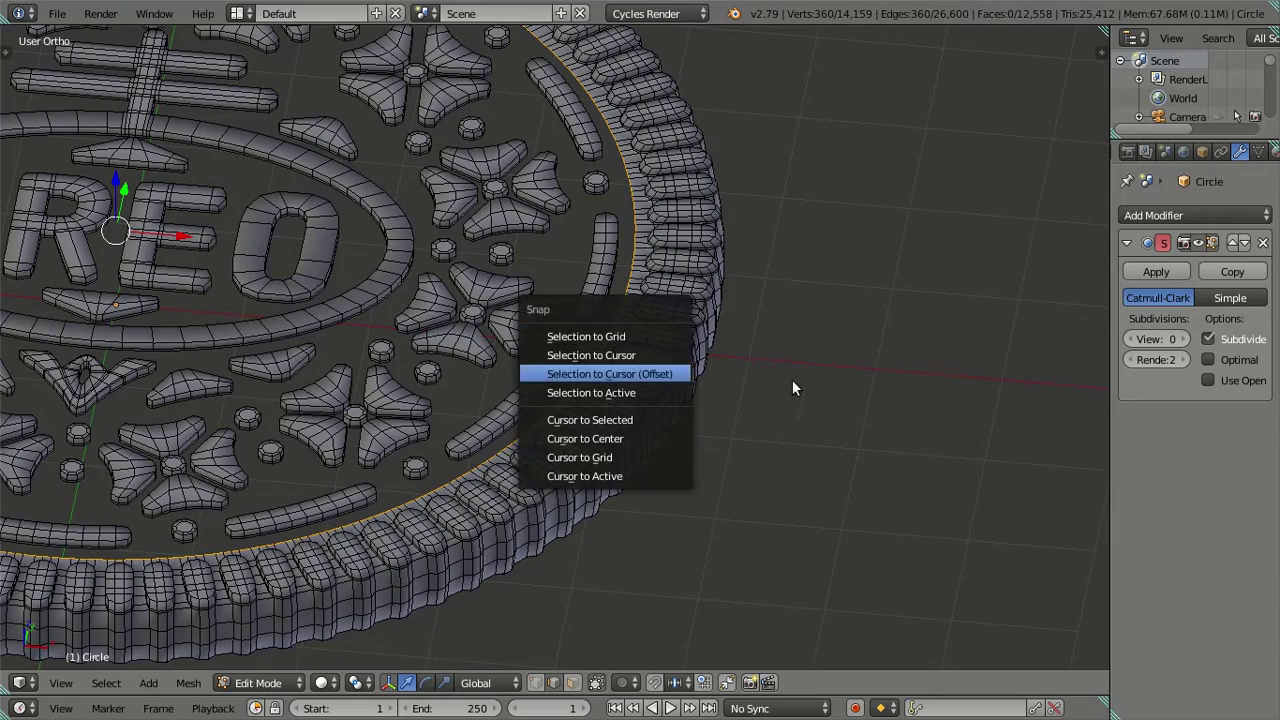
left_click(661, 419)
key("a")
scroll(566, 341, "down", 2)
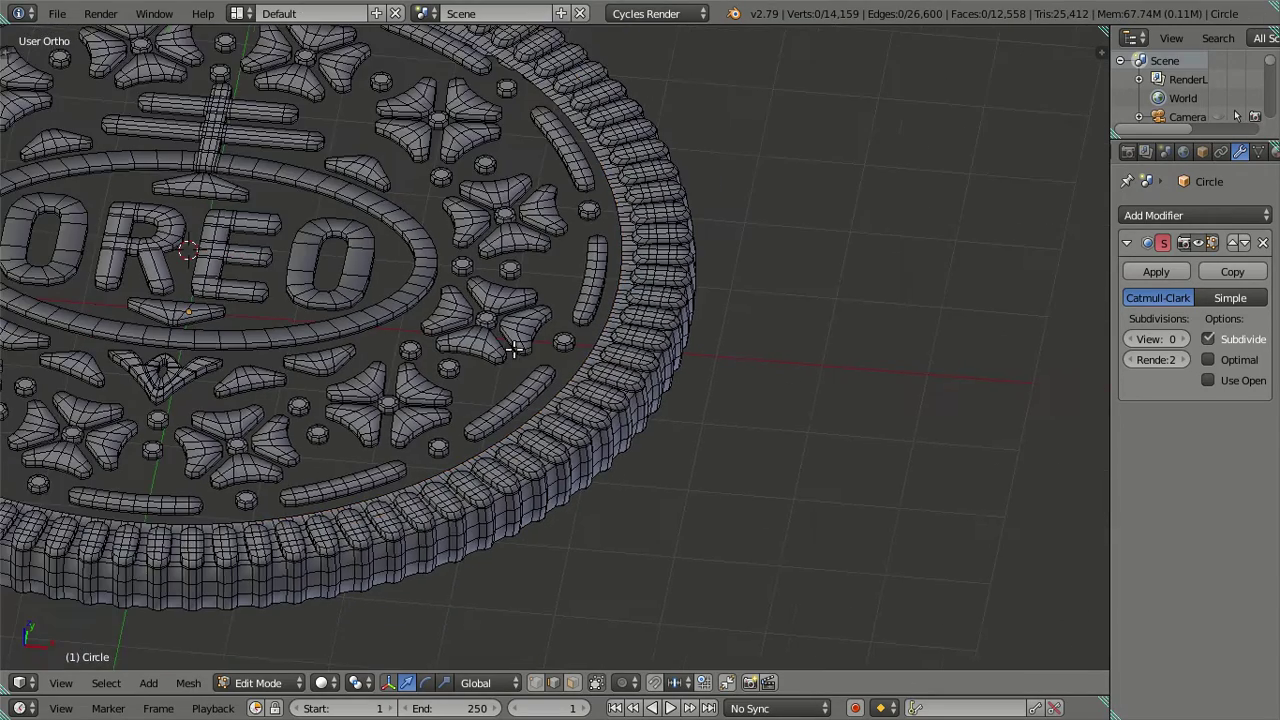
middle_click_drag(540, 375, 667, 374, "shift")
key("t")
key("shift+a")
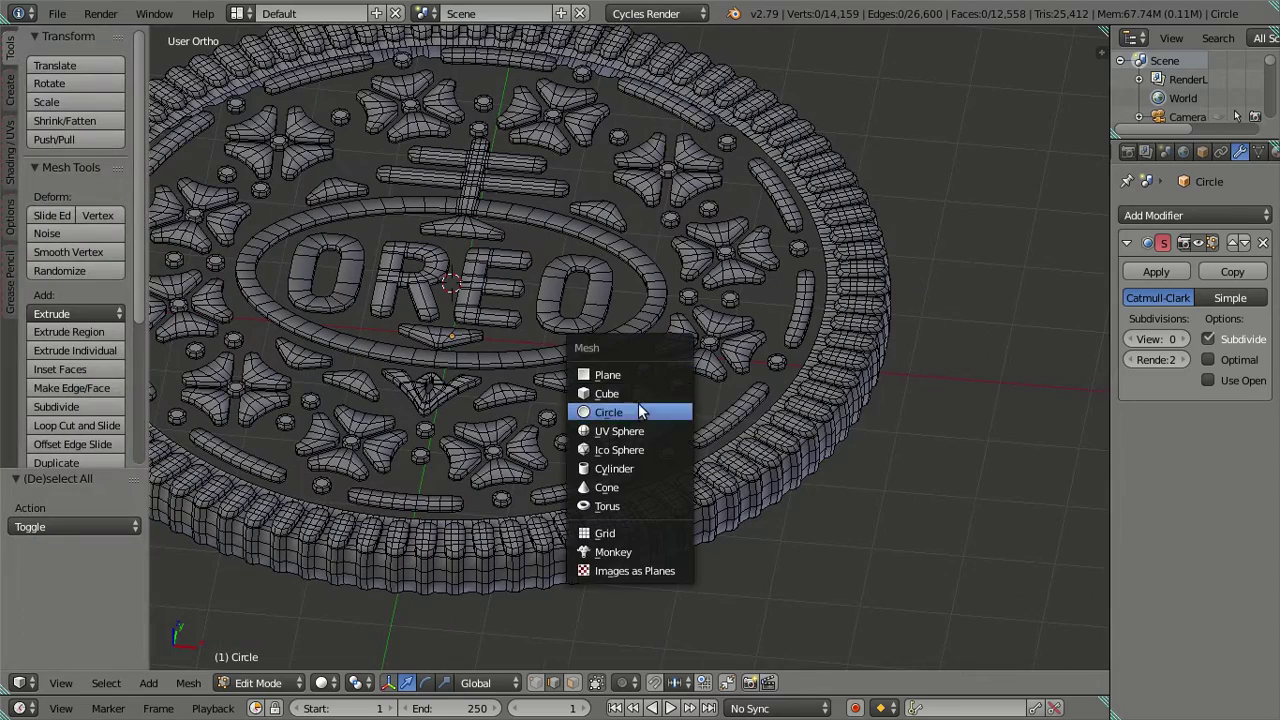
Add a circle at the 3D cursor with 30 vertices.
left_click(646, 411)
left_click(63, 525)
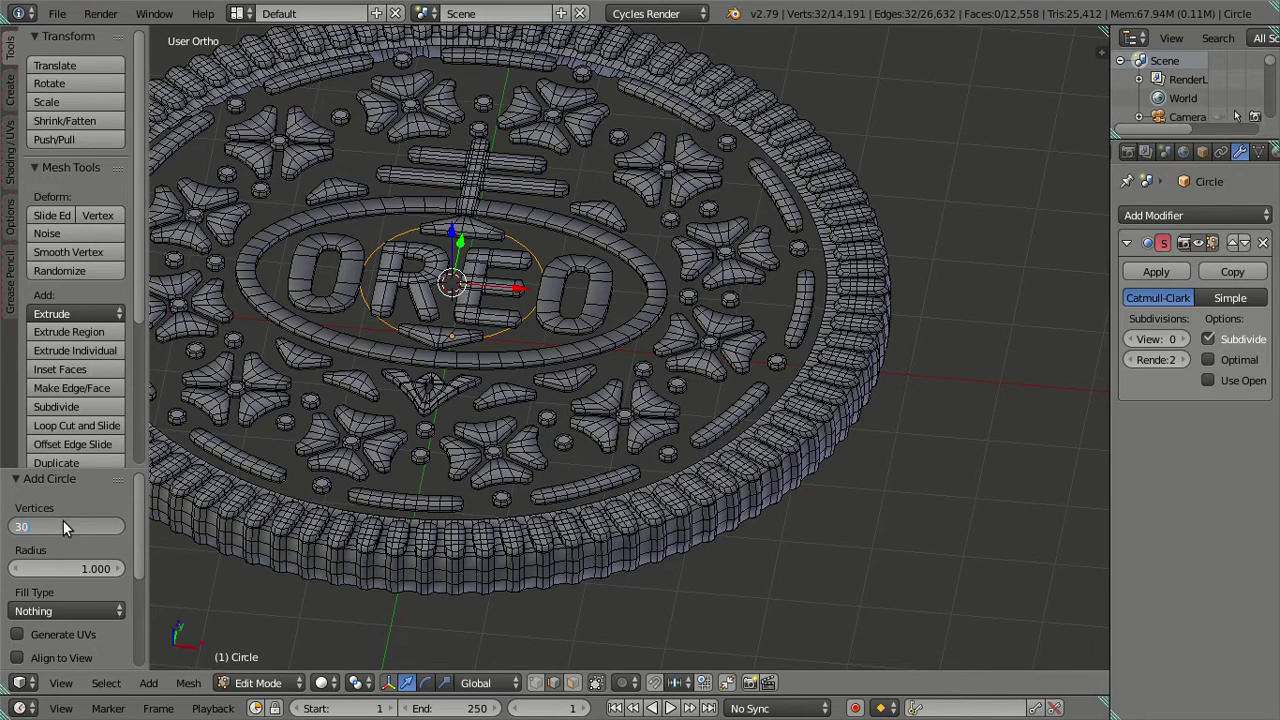
key("Return")
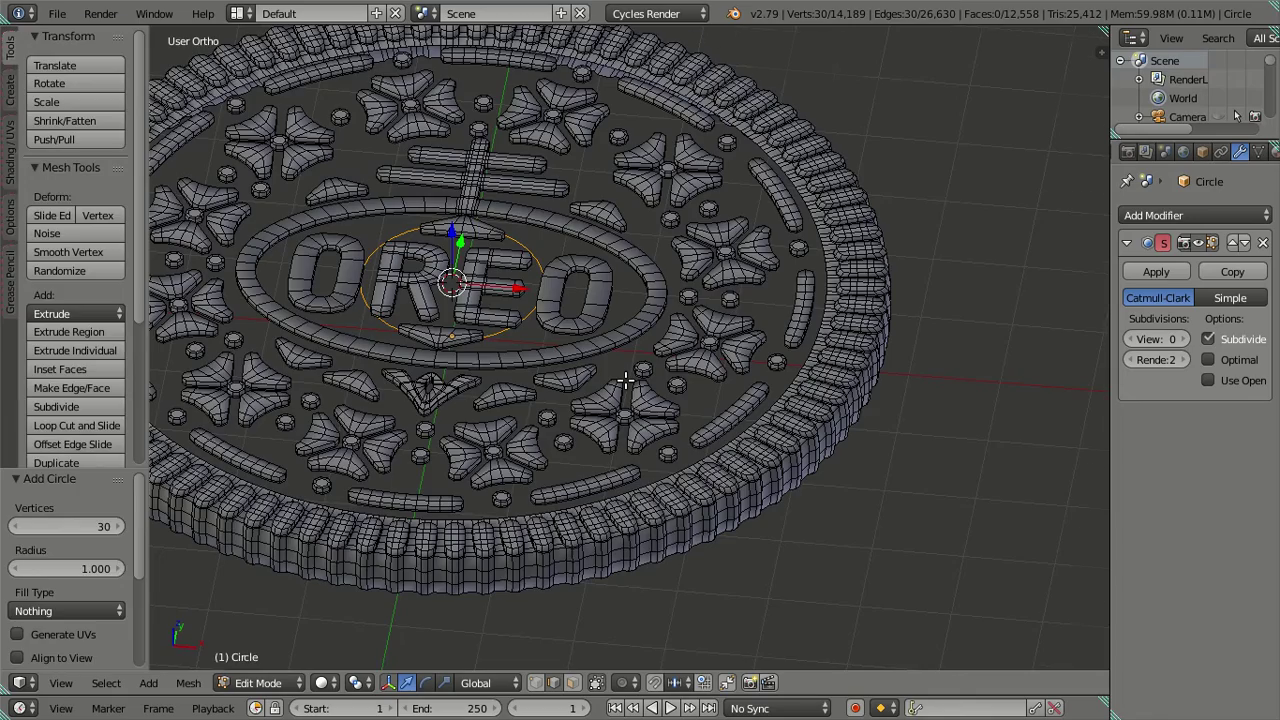
key("t")
In top wireframe view, scale the circle by 4.1 to reach the rim.
scroll(625, 380, "up", 2)
key("KP_7")
scroll(620, 378, "up", 1)
scroll(615, 376, "up", 1)
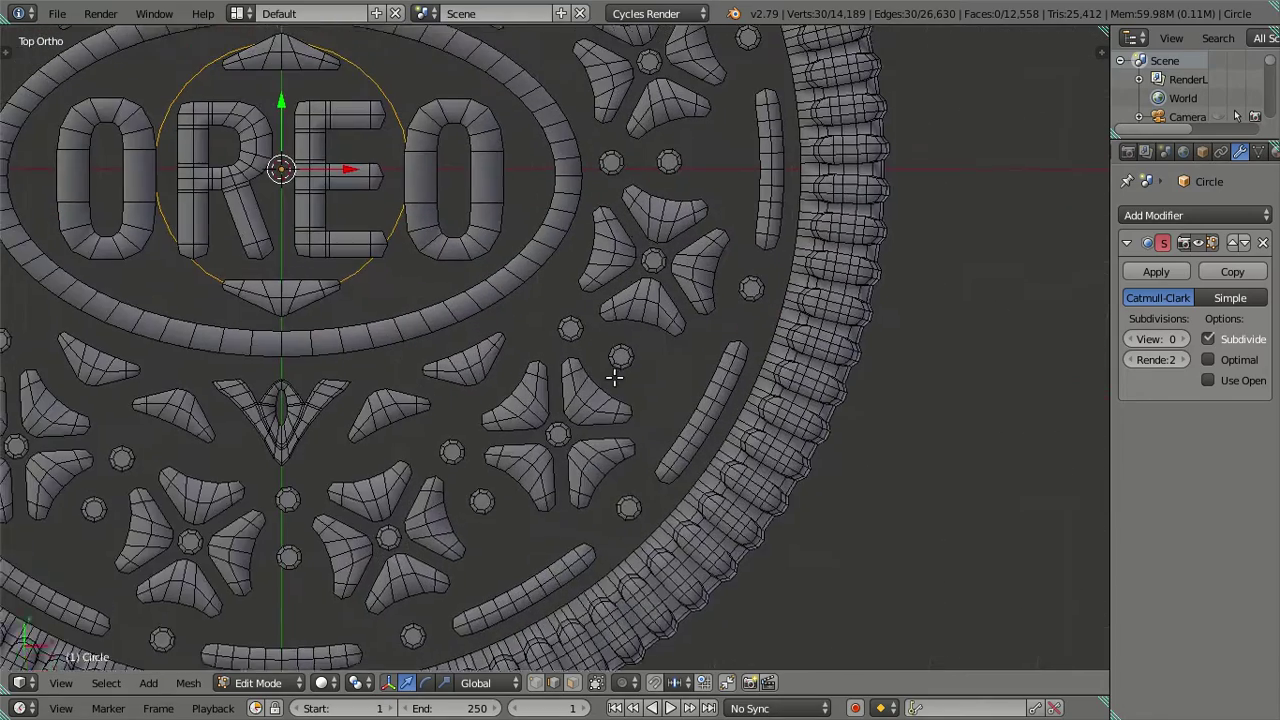
scroll(614, 376, "up", 3, "shift")
key("z")
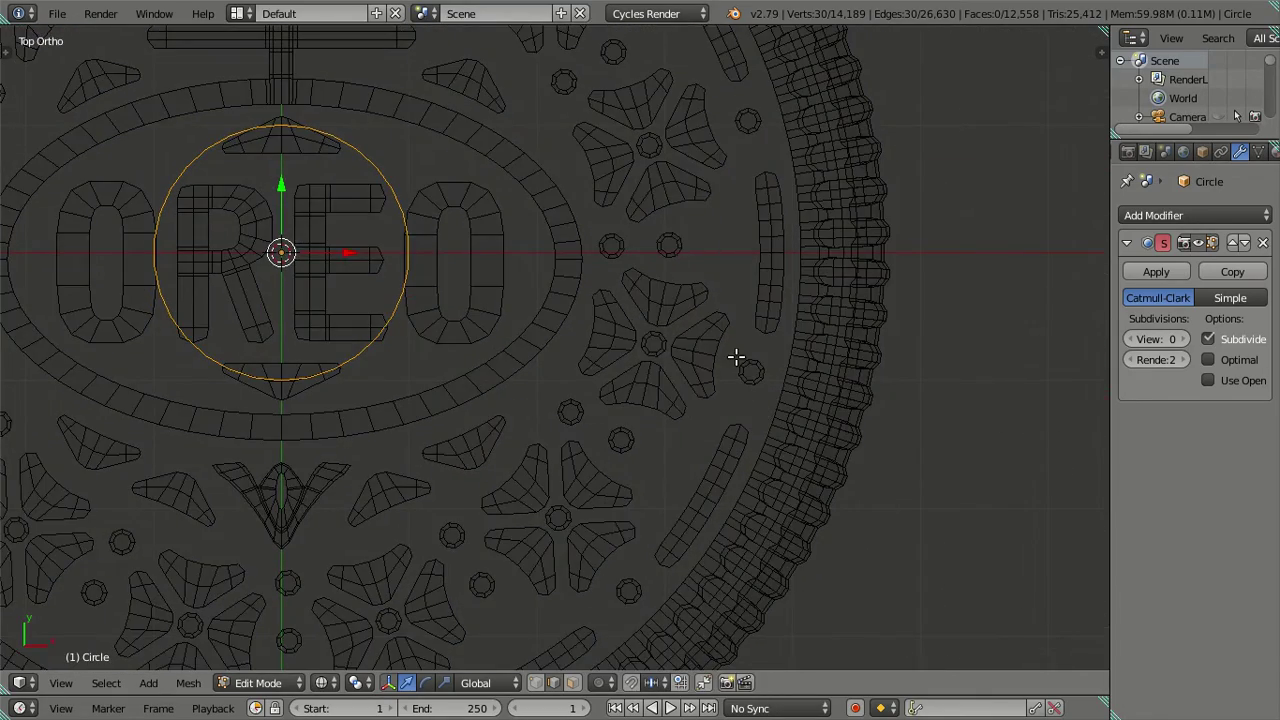
key("s")
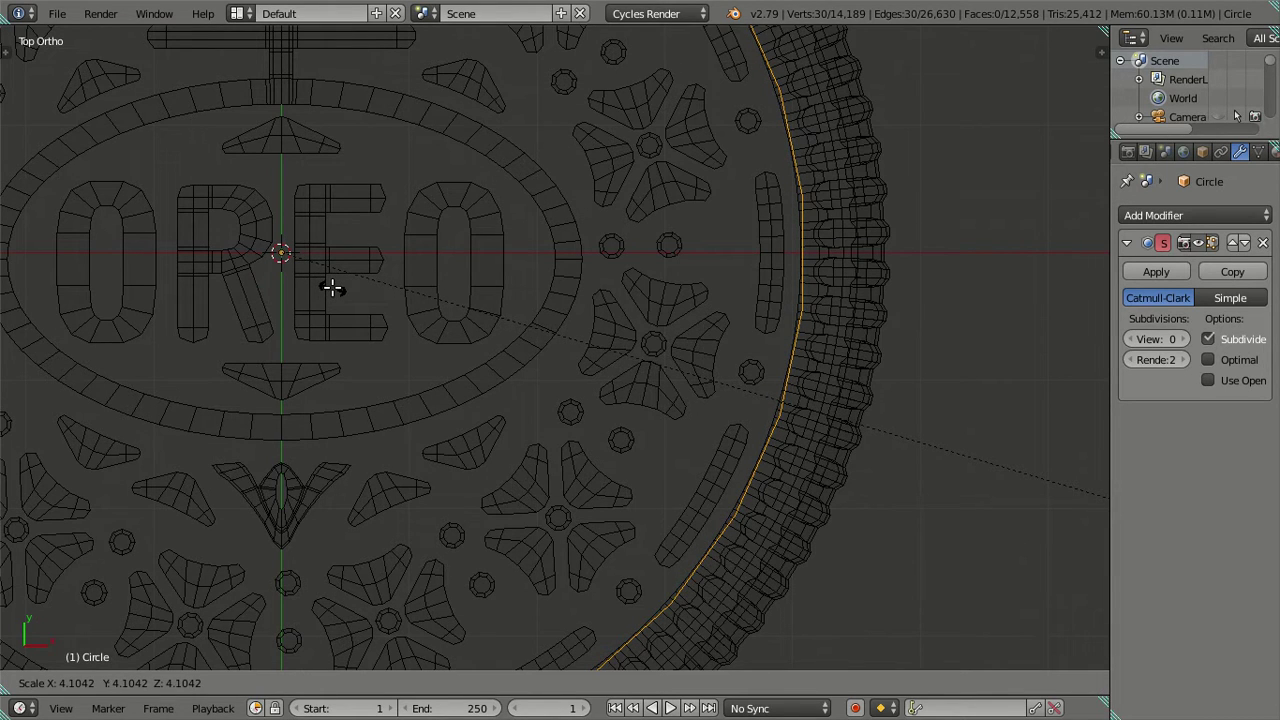
type("4.1")
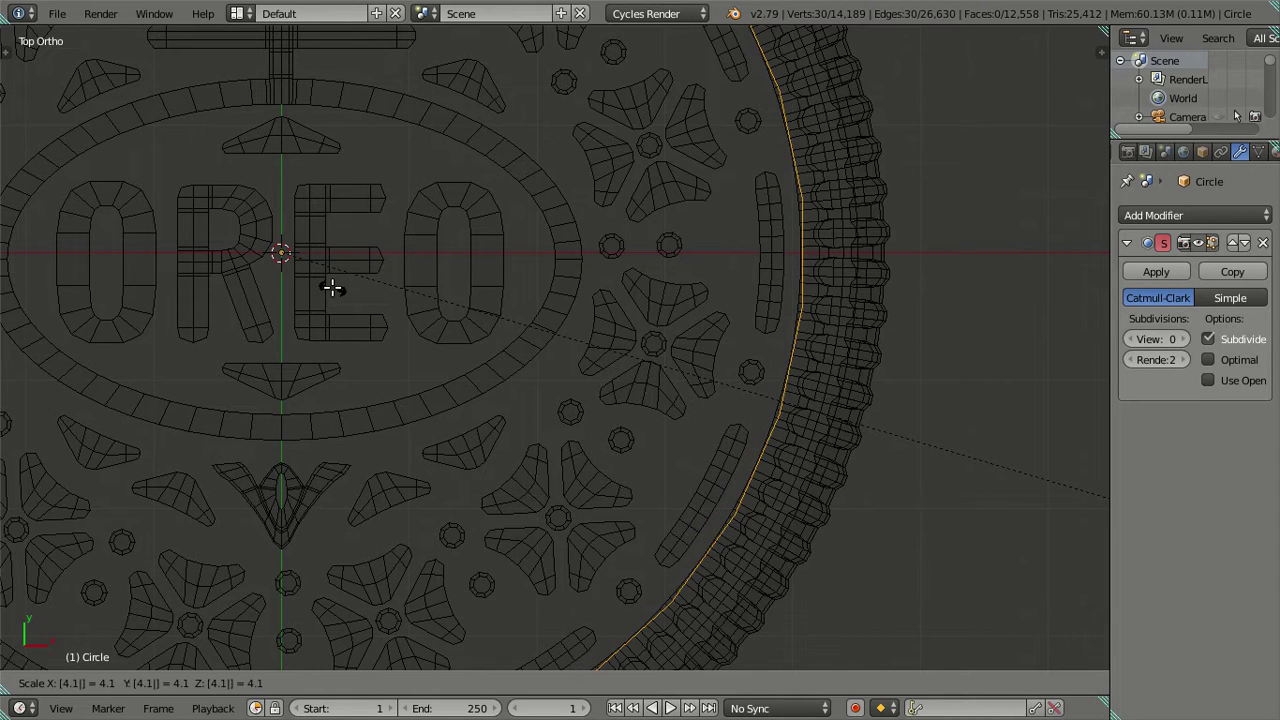
key("Return")
Set the Subdivision Surface viewport level back to 0.
scroll(516, 232, "down", 2)
scroll(457, 349, "up", 7)
scroll(457, 351, "up", 3)
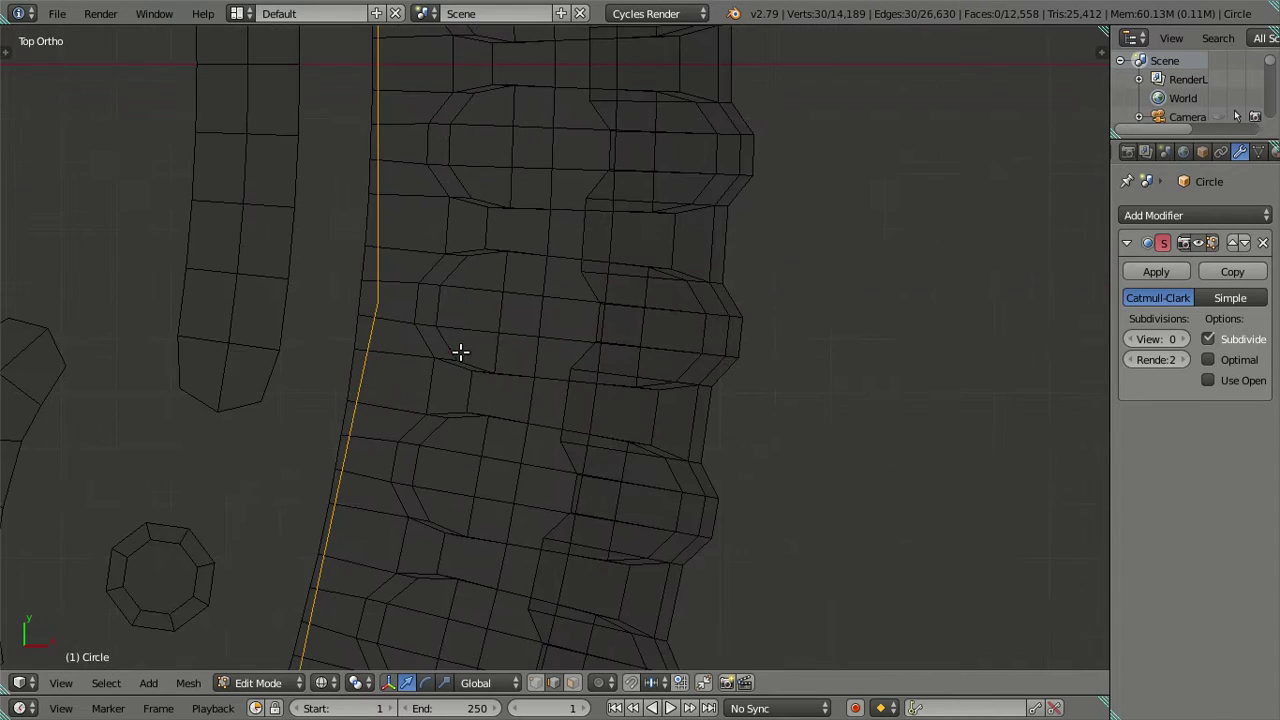
left_click(1183, 340)
left_click(1183, 340)
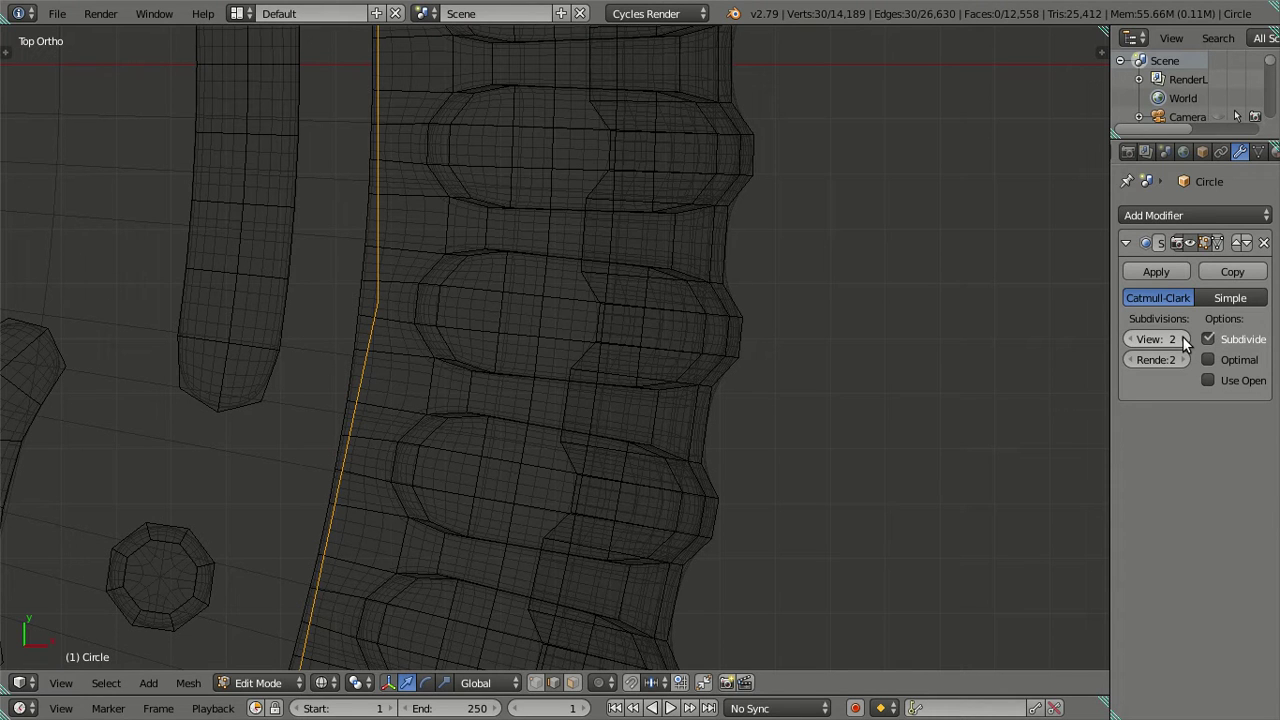
left_click(1128, 339)
left_click(1128, 339)
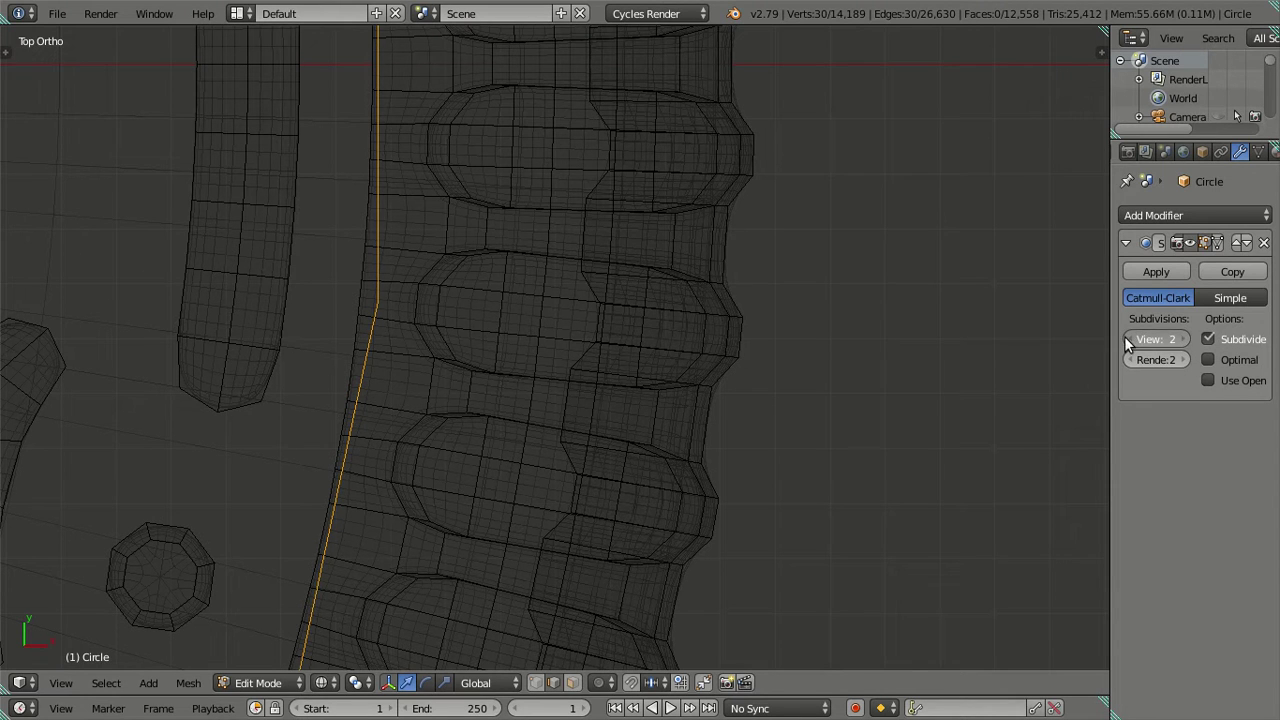
Clear the selection and select the edge loop along the rim's inner edge.
scroll(569, 267, "down", 6)
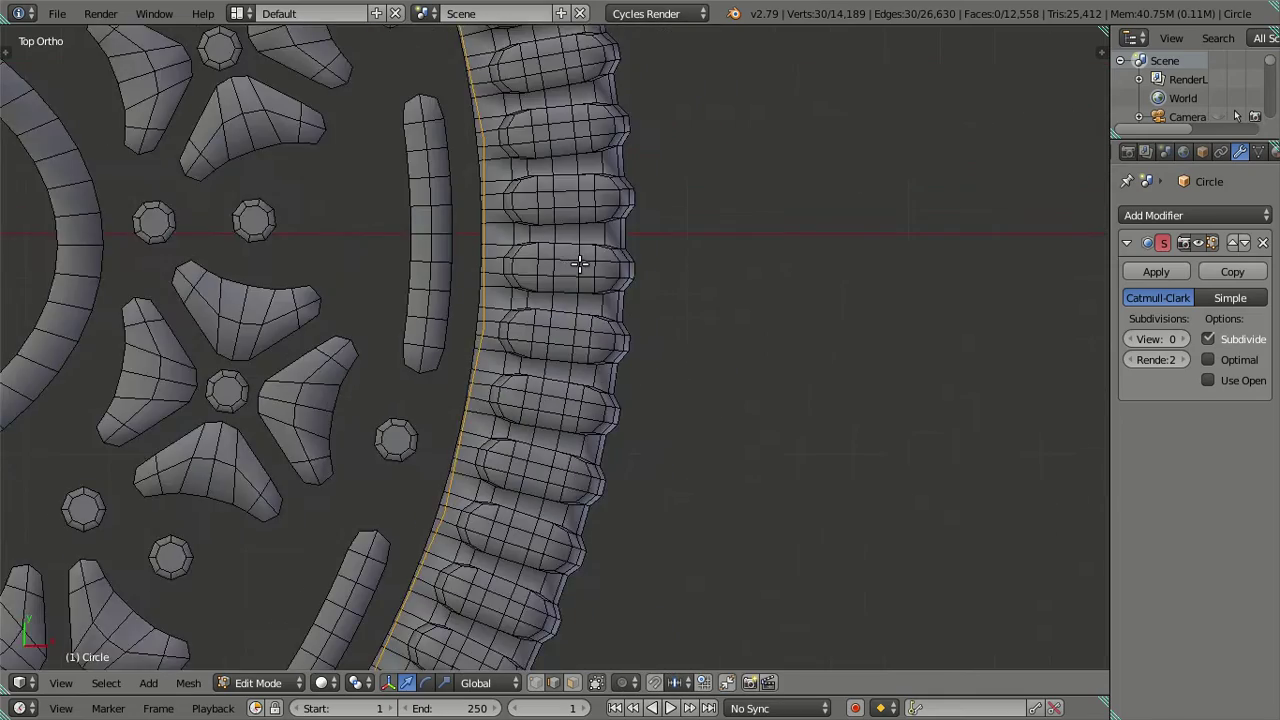
key("a")
scroll(580, 264, "down", 4)
mouse_move(431, 269)
middle_mouse_down("shift")
mouse_move(628, 271)
mouse_move(406, 383)
middle_mouse_up("shift")
scroll(674, 271, "up", 3)
scroll(674, 271, "up", 4)
right_click(319, 328, "alt")
scroll(319, 328, "down", 4)
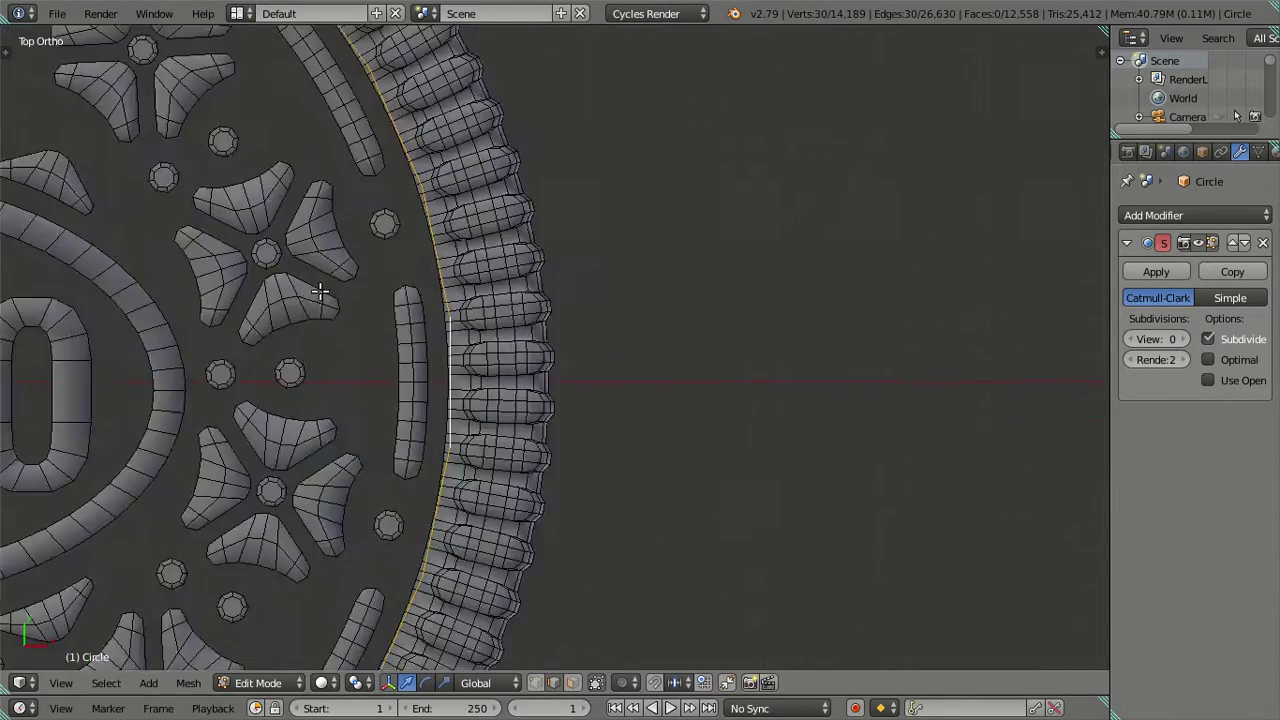
scroll(553, 341, "down", 3)
Extrude the rim loop in place and scale it inward in two passes toward the centre.
key("e")
right_click(618, 394)
key("s")
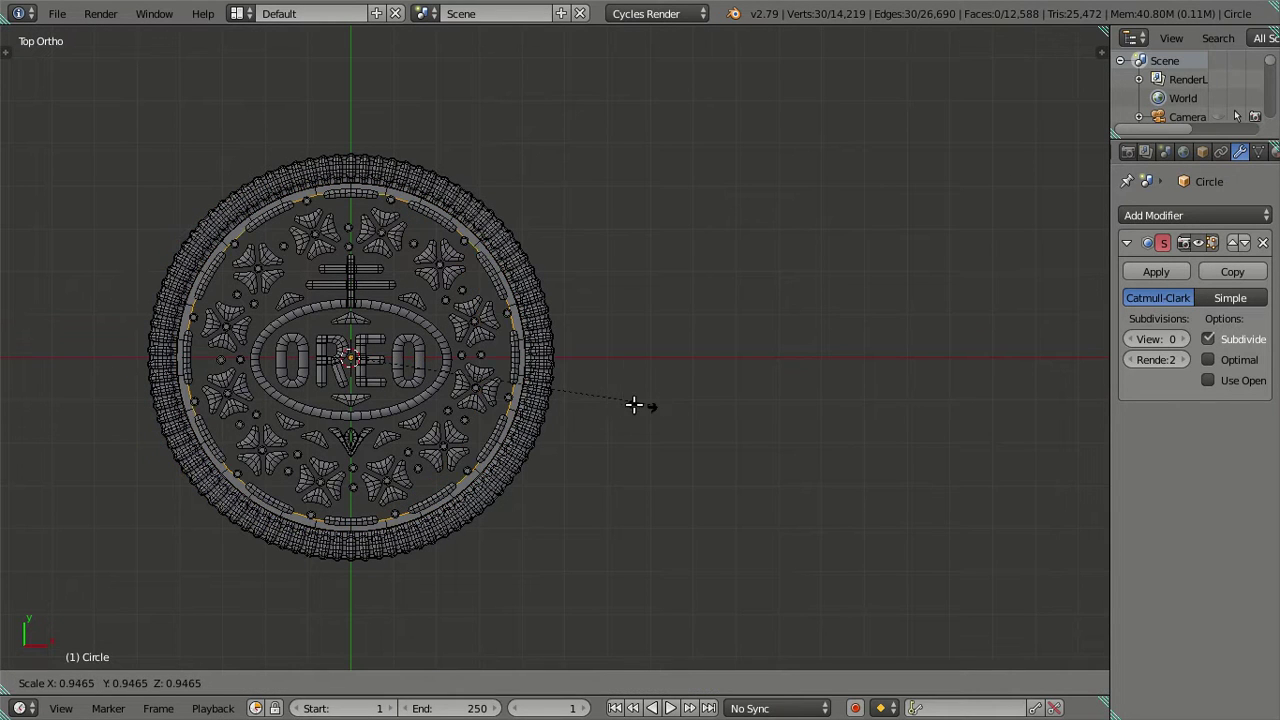
left_click(555, 403)
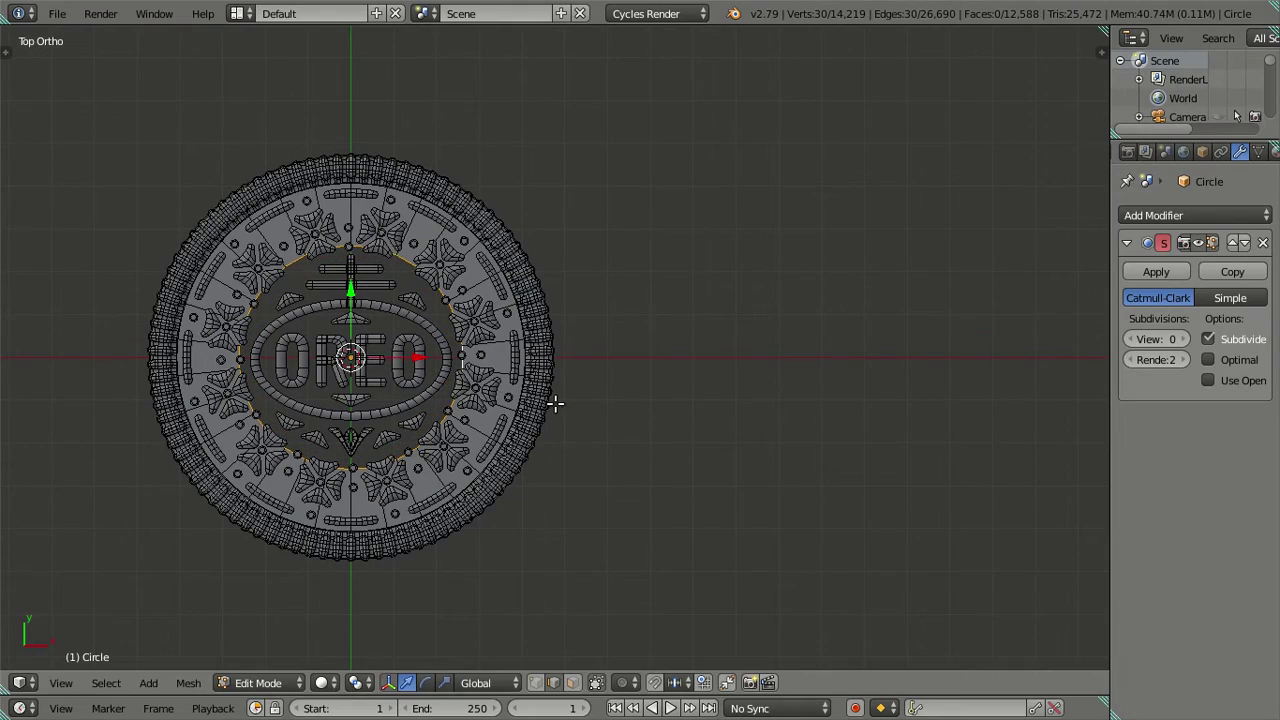
scroll(550, 400, "up", 6)
scroll(620, 375, "down", 2)
scroll(617, 388, "up", 5)
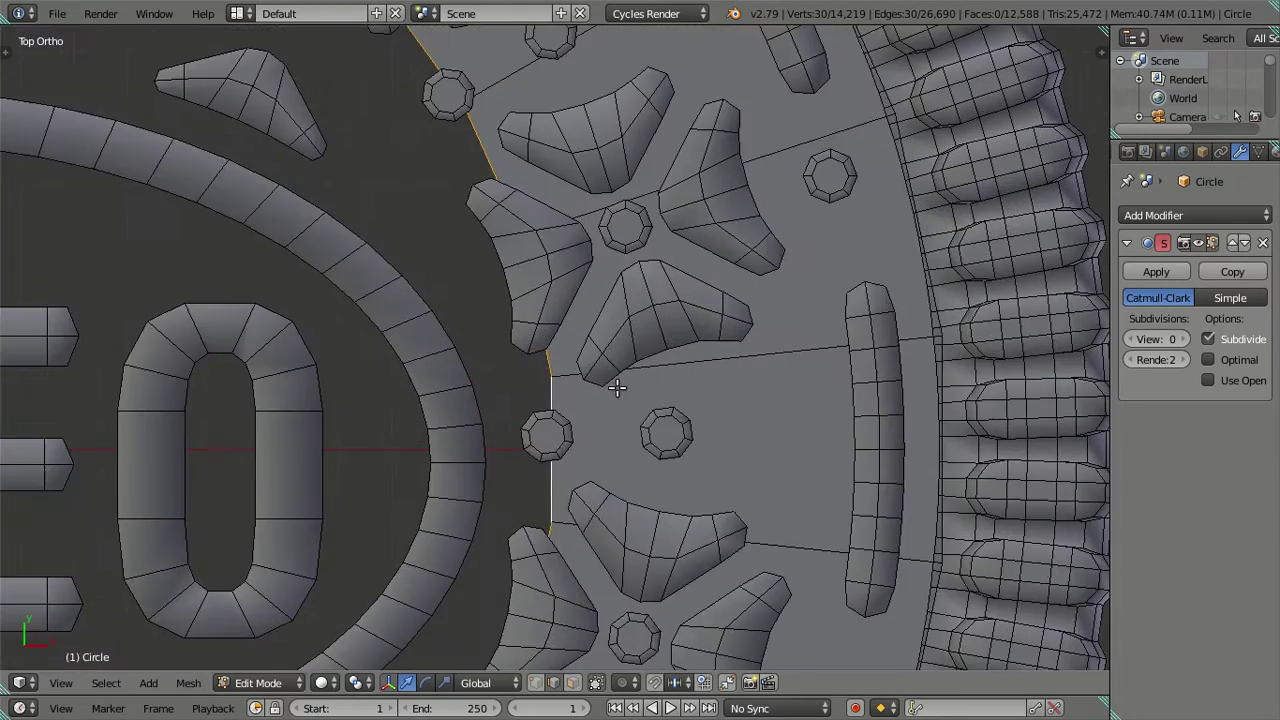
key("s")
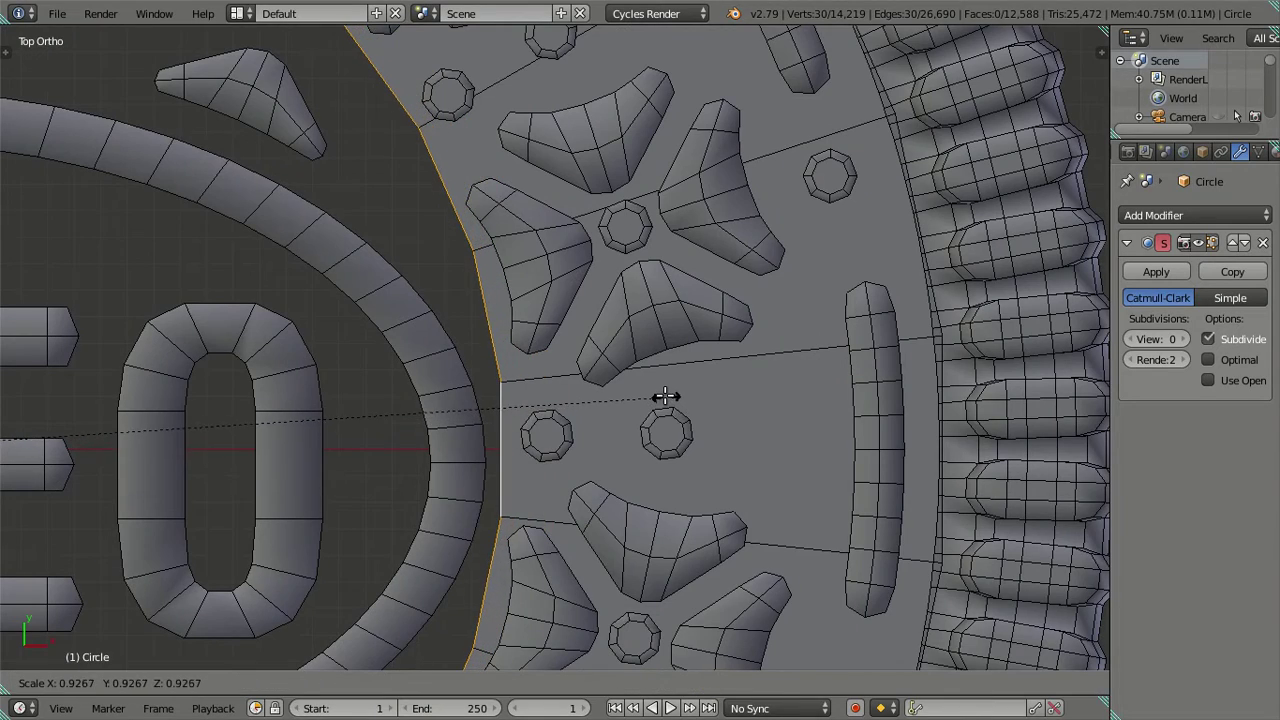
left_click(665, 396)
scroll(665, 390, "down", 2)
scroll(672, 375, "down", 3)
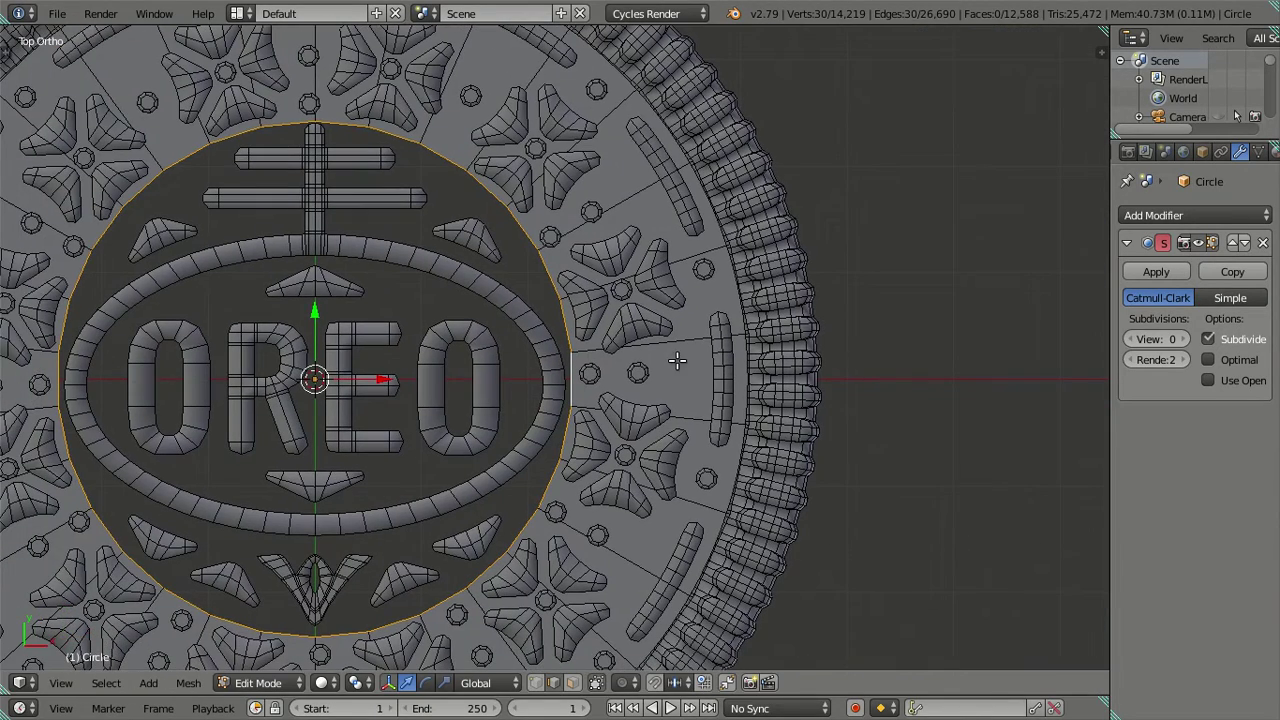
Extrude the loop once more, fill it with a single face, and return to Object Mode.
key("e")
left_click(680, 380)
key("f")
key("a")
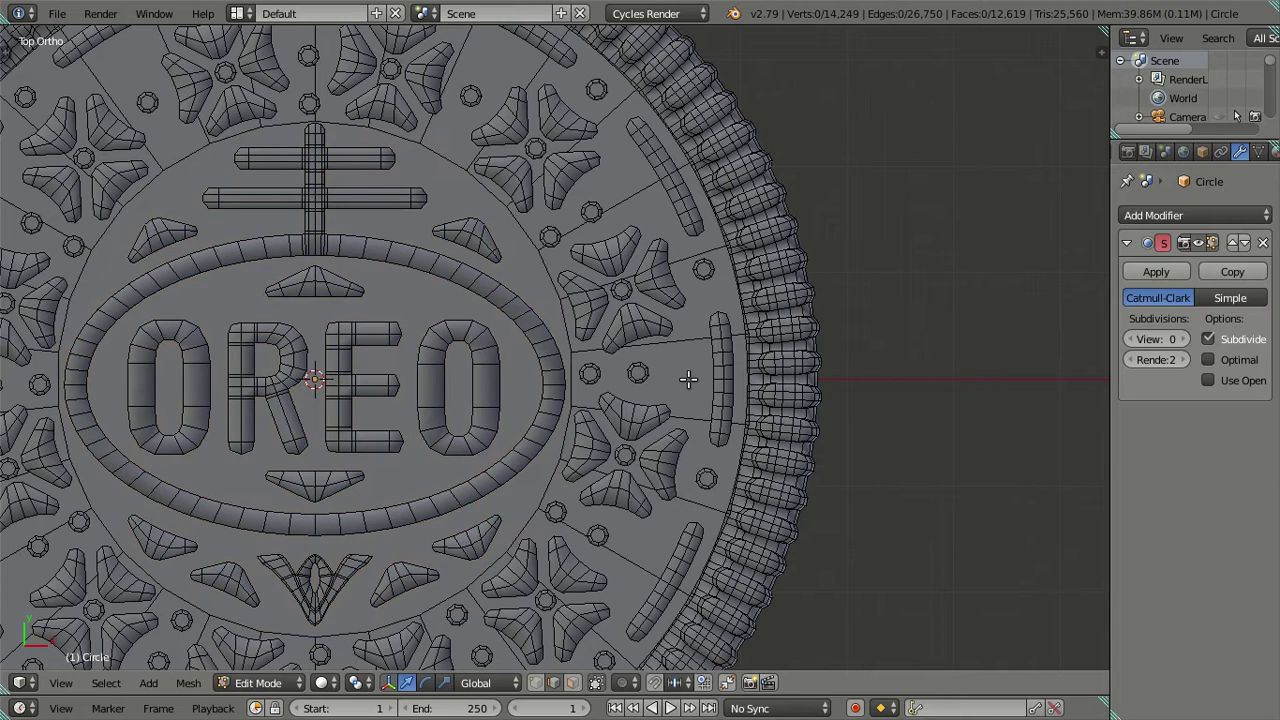
key("Tab")
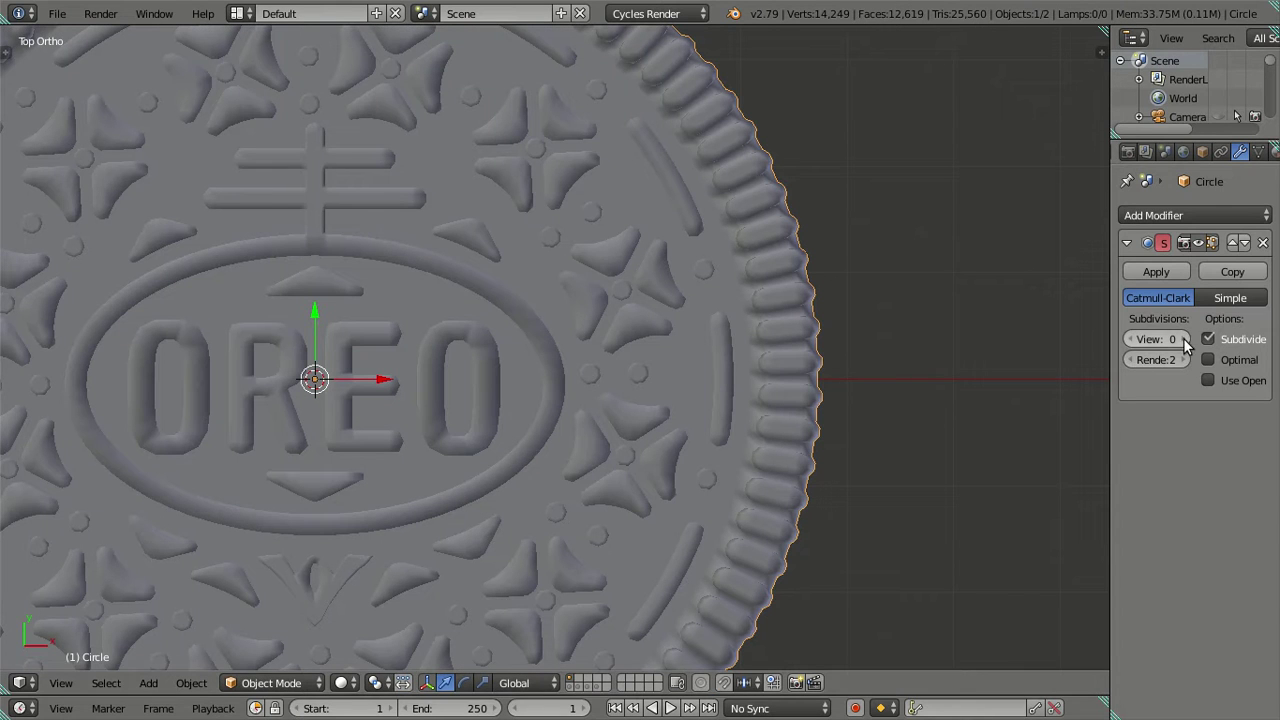
Preview the cookie at subdivision level 2 from a tilted side angle.
left_click(1183, 338)
key("ctrl+2")
mouse_move(694, 434)
middle_mouse_down()
mouse_move(685, 289)
mouse_move(703, 243)
mouse_move(711, 303)
mouse_move(745, 326)
mouse_move(771, 389)
mouse_move(778, 460)
mouse_move(669, 263)
mouse_move(195, 390)
middle_mouse_up()
scroll(777, 456, "down", 2)
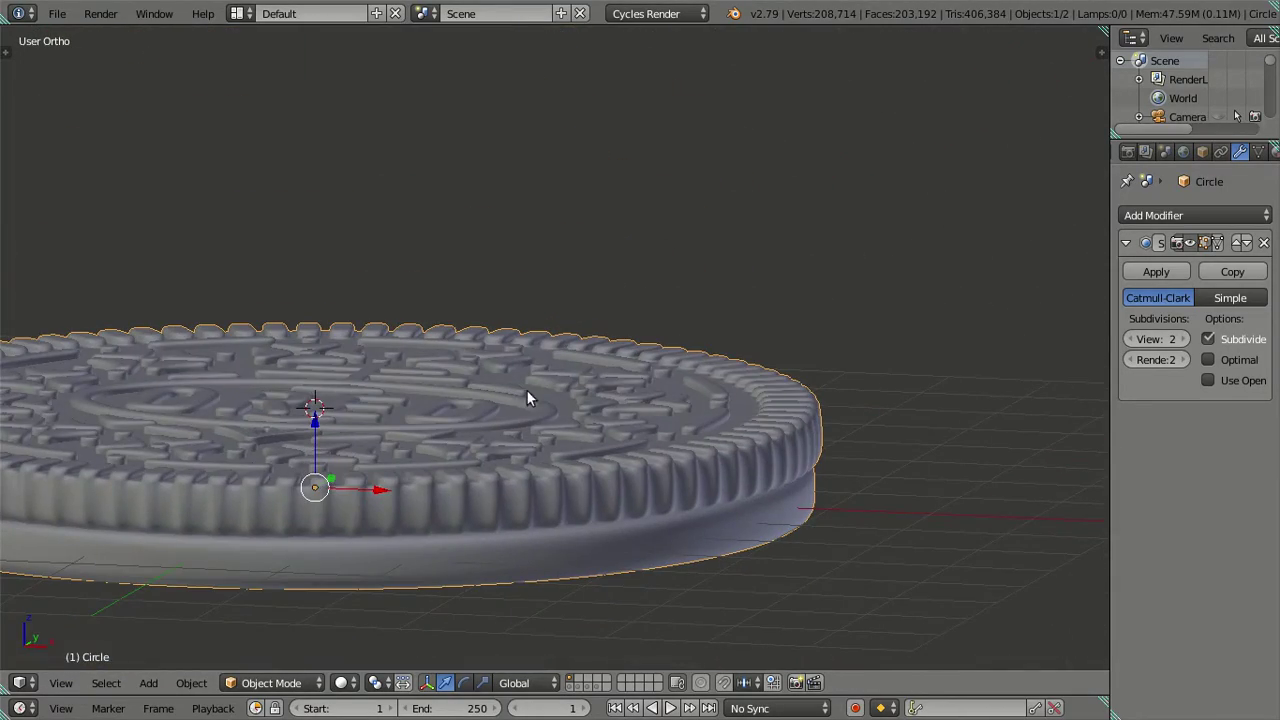
Drop the viewport subdivision back to 0 and re-enter Edit Mode.
left_click_drag(1137, 342, 1123, 357)
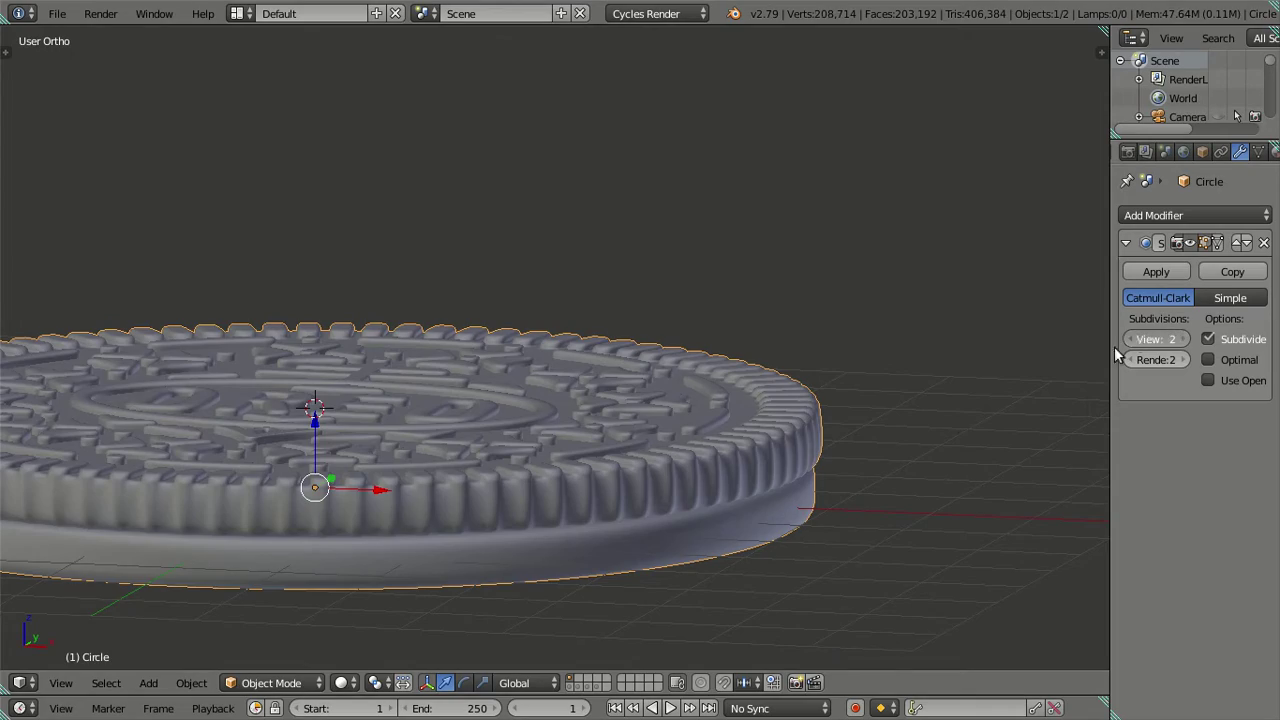
key("Tab")
mouse_move(712, 390)
middle_mouse_down()
mouse_move(744, 340)
mouse_move(697, 384)
mouse_move(689, 371)
mouse_move(736, 410)
middle_mouse_up()
Hide the ridged rim piece to expose the top of the base disc.
key("a")
key("a")
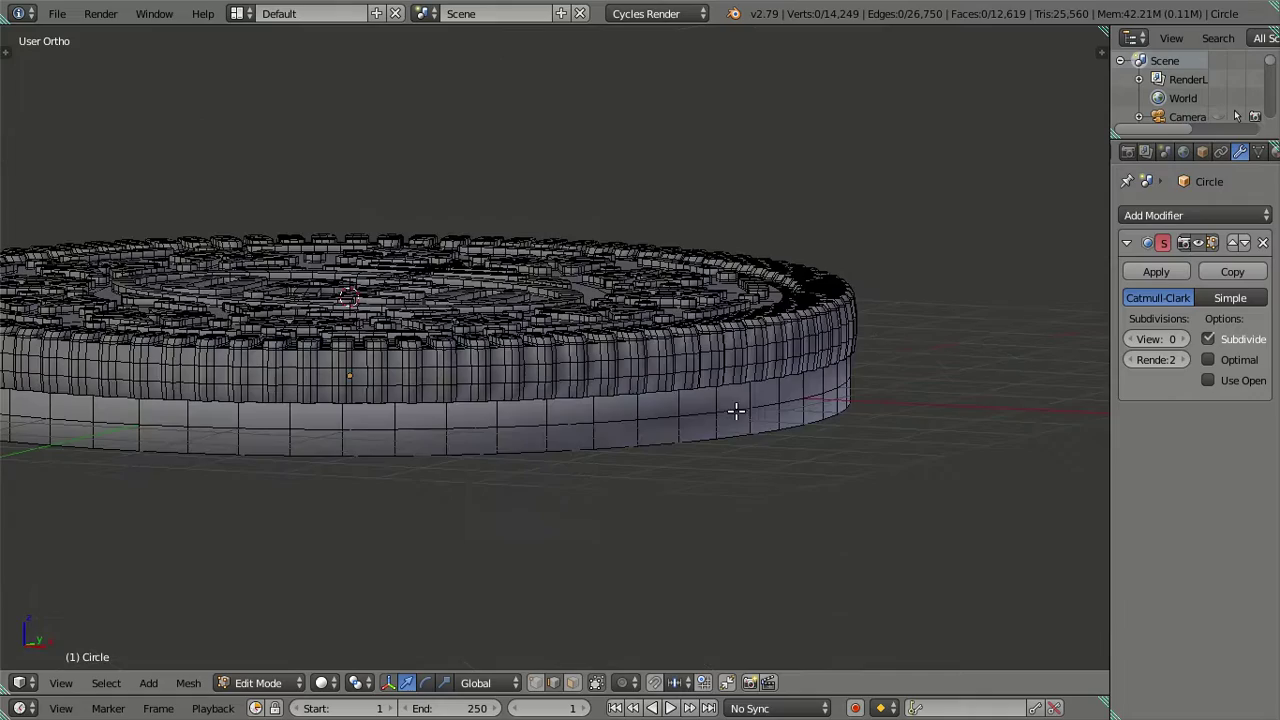
right_click(731, 363)
key("ctrl+l")
key("h")
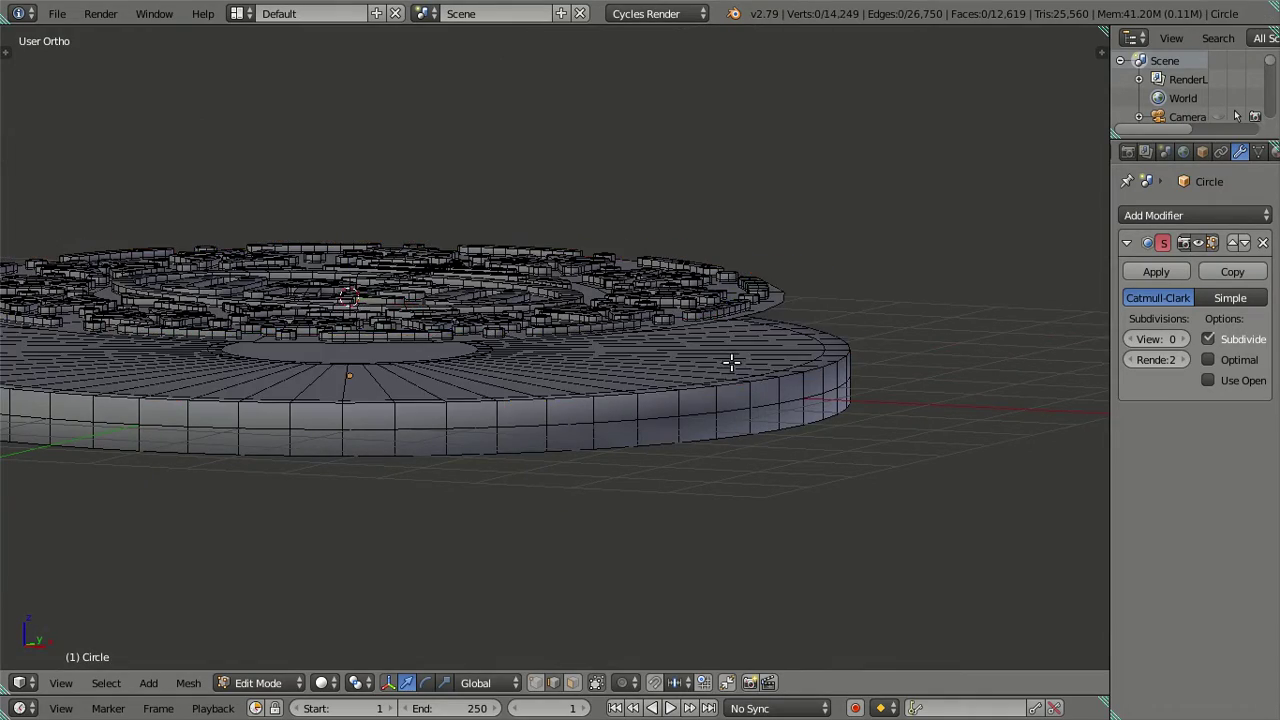
Select two loops on the disc top, fill and inset them, then delete those ring faces.
mouse_move(731, 421)
middle_mouse_down()
mouse_move(797, 446)
mouse_move(752, 350)
middle_mouse_up()
scroll(842, 425, "up", 3)
right_click(875, 422, "alt")
right_click(800, 288, "alt+shift")
key("Tab")
key("Tab")
key("f")
key("i")
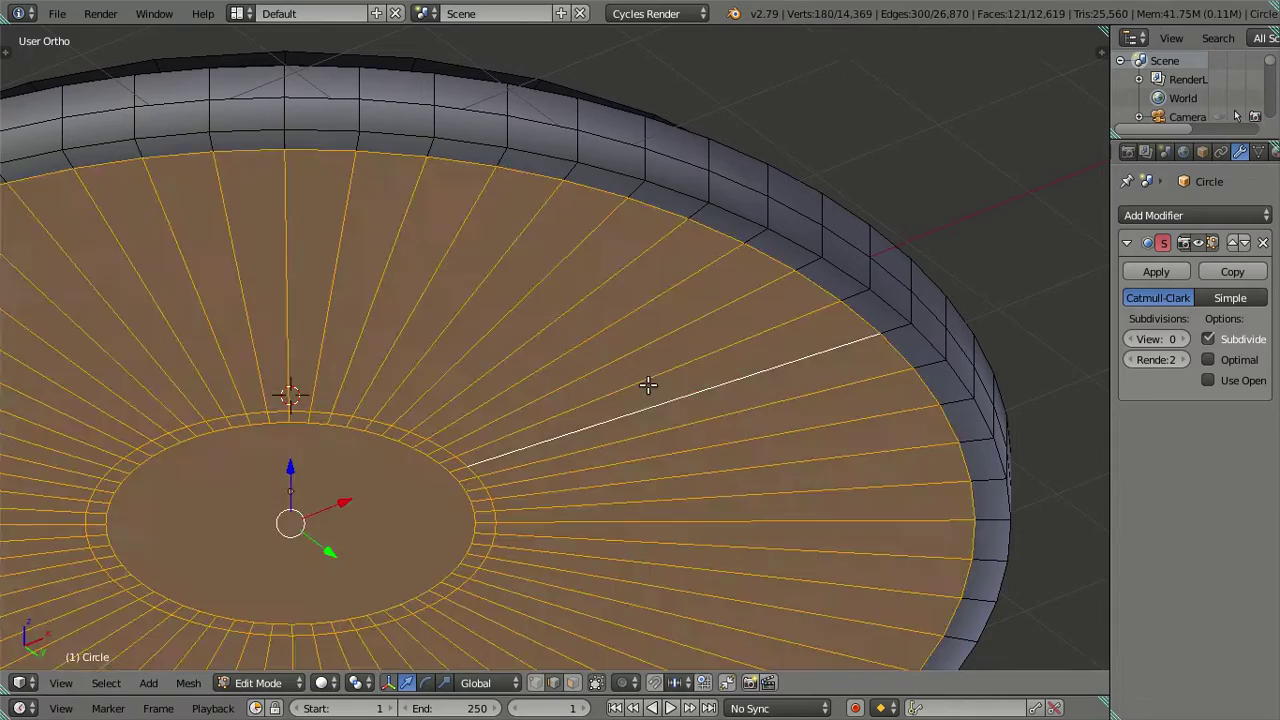
left_click(648, 385)
key("x")
left_click(894, 397)
In Front view, dissolve two horizontal loops from the rim wall, then select the lower band.
mouse_move(771, 494)
middle_mouse_down()
mouse_move(720, 420)
mouse_move(735, 416)
middle_mouse_up()
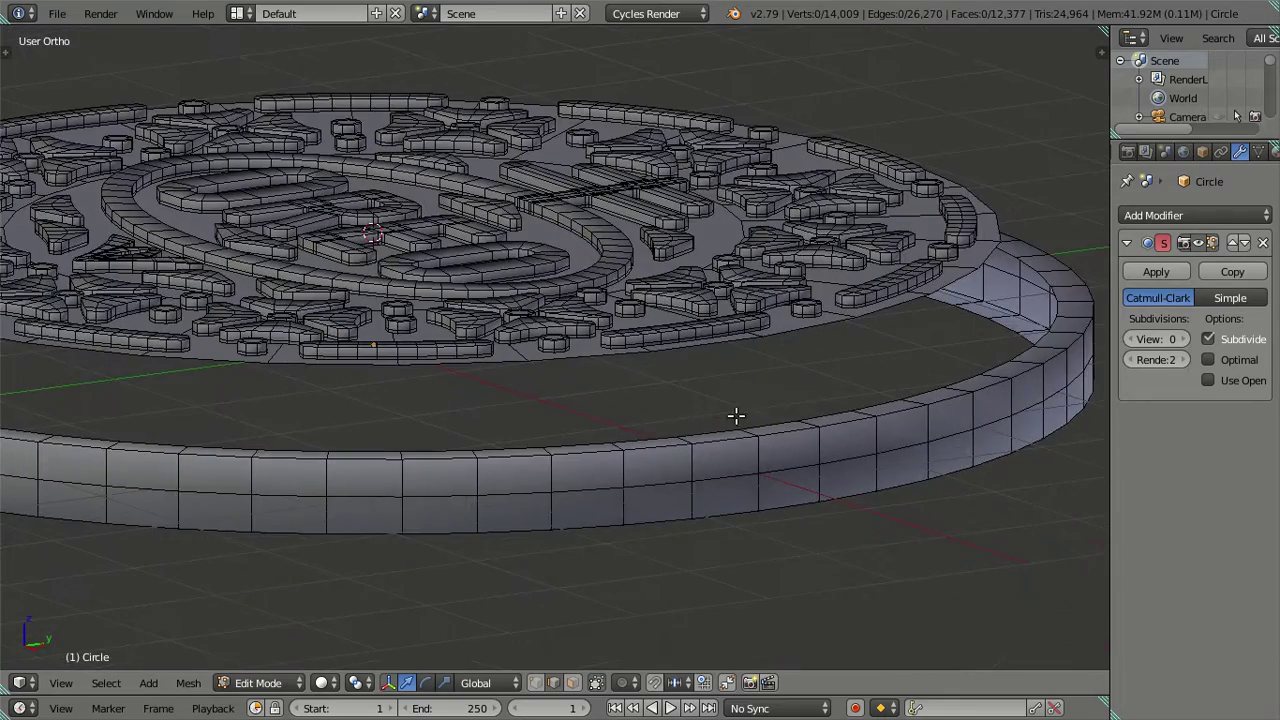
middle_click_drag(827, 420, 696, 299, "shift")
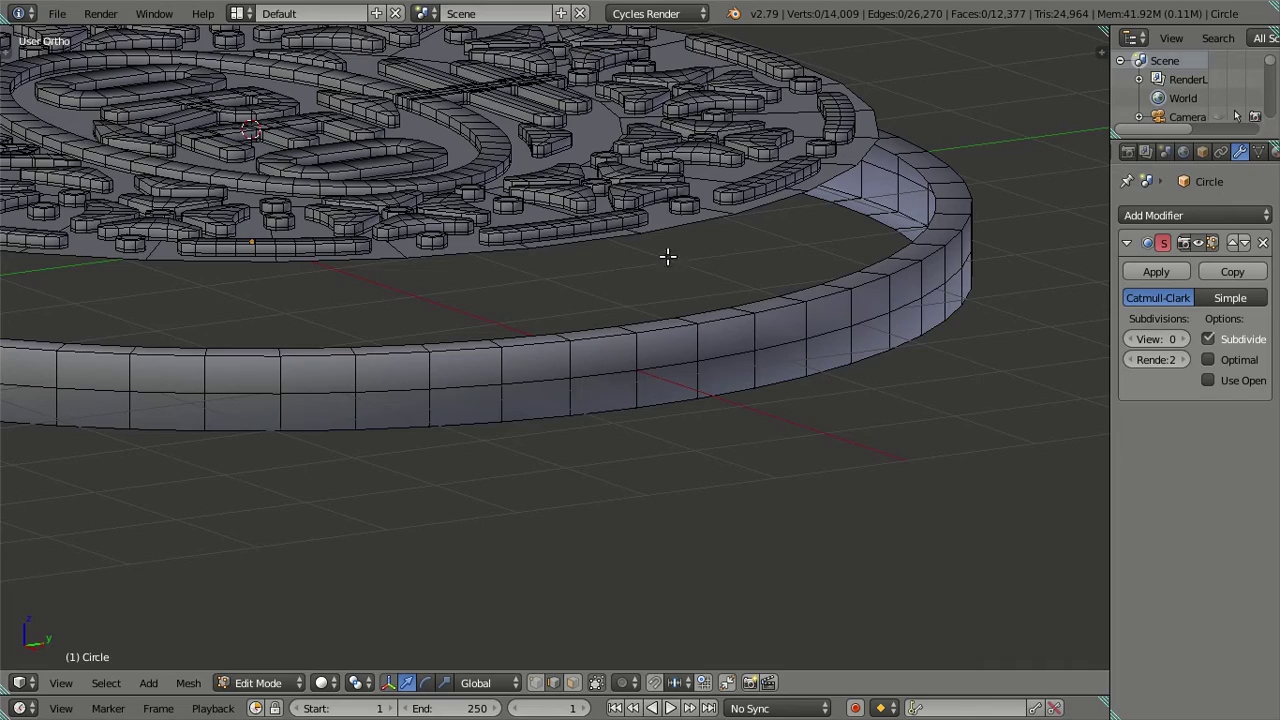
mouse_move(577, 354)
middle_mouse_down()
mouse_move(666, 334)
mouse_move(675, 311)
mouse_move(686, 326)
mouse_move(709, 293)
middle_mouse_up()
key("l")
key("a")
key("KP_1")
middle_click_drag(926, 220, 626, 363, "shift")
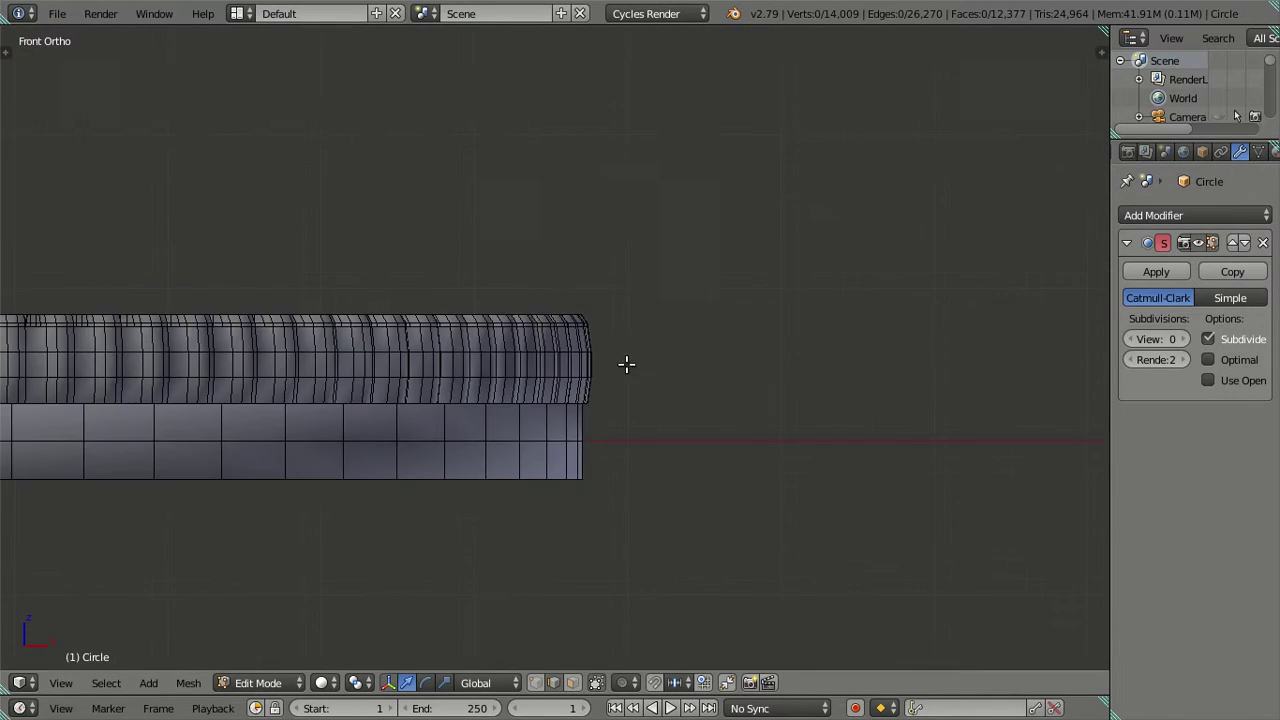
scroll(613, 381, "up", 5)
right_click(534, 357, "alt")
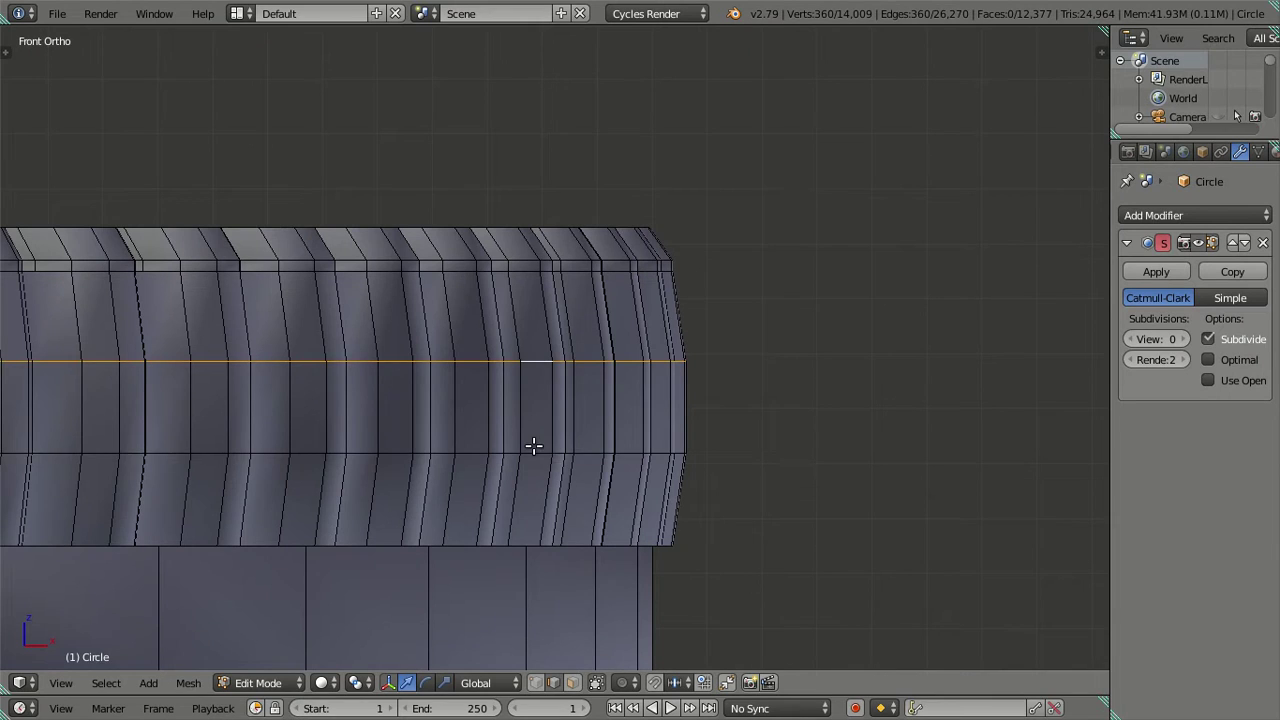
right_click(534, 450, "alt+shift")
key("x")
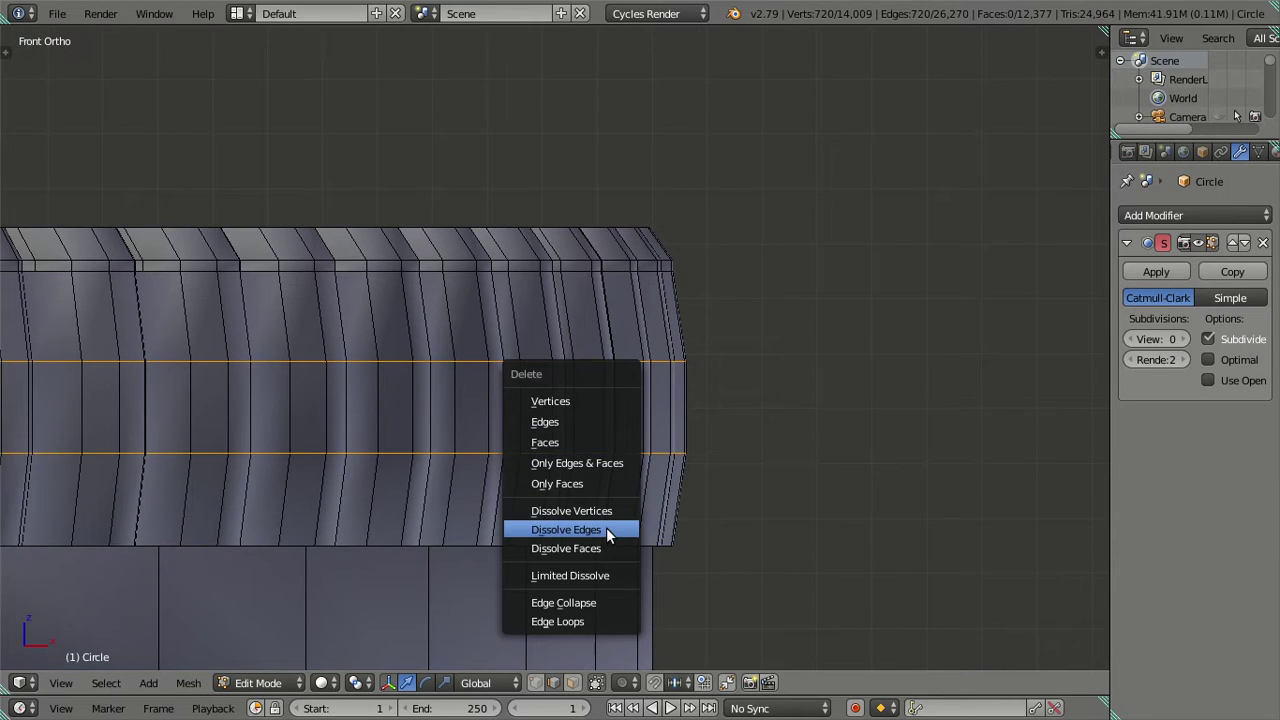
left_click(606, 527)
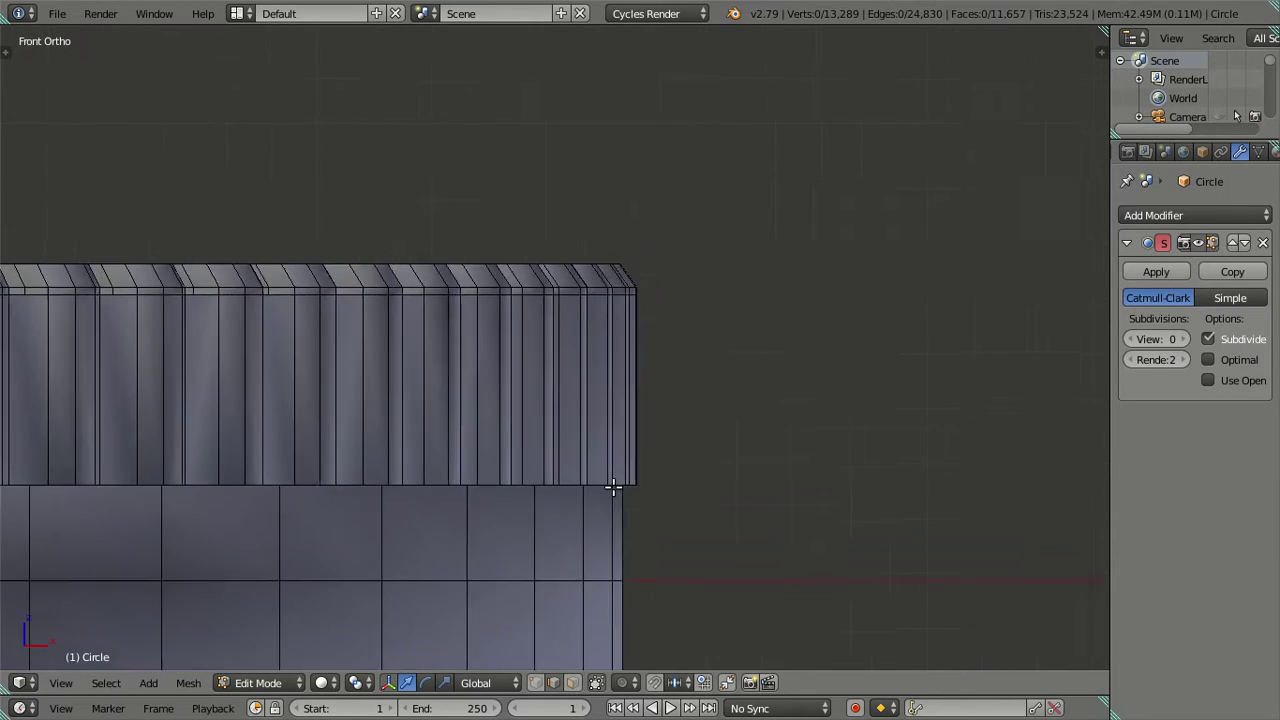
right_click(553, 442)
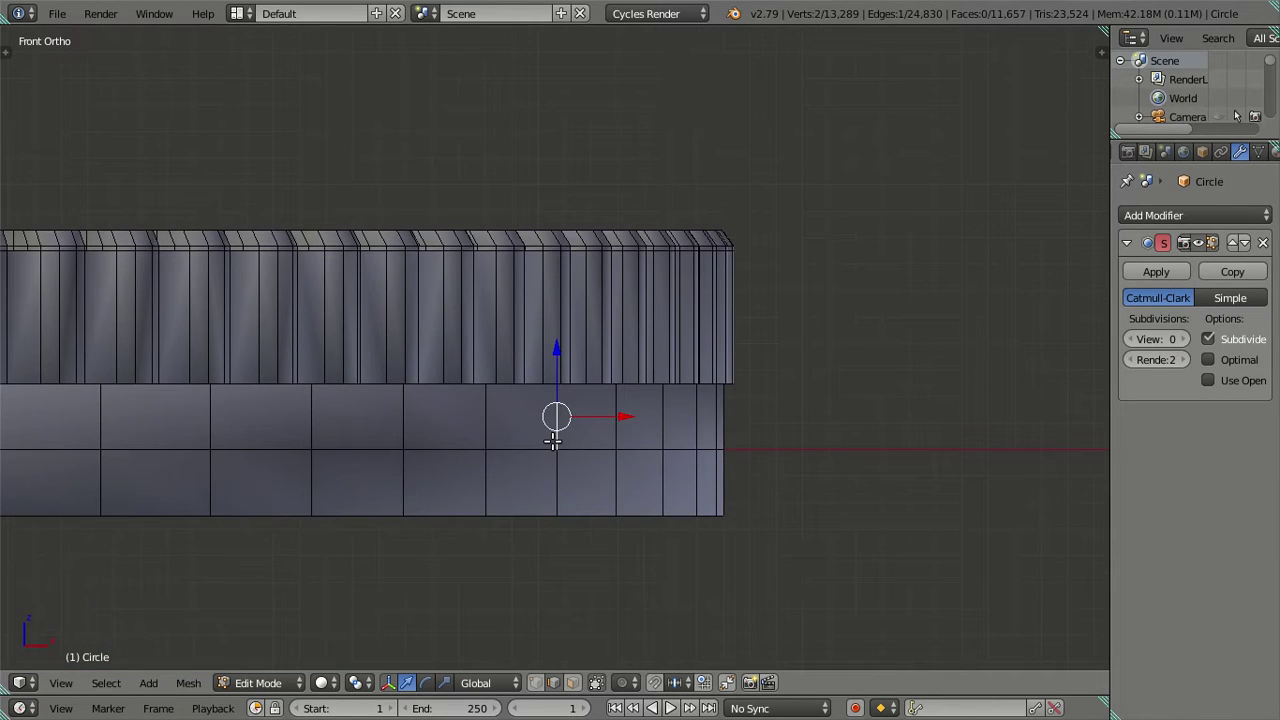
key("ctrl+l")
Hide the lower rim band and zoom in on the rim ridges.
key("h")
mouse_move(594, 400)
middle_mouse_down("shift")
mouse_move(663, 368)
mouse_move(583, 385)
mouse_move(640, 337)
middle_mouse_up("shift")
scroll(664, 330, "up", 2)
scroll(664, 330, "up", 2)
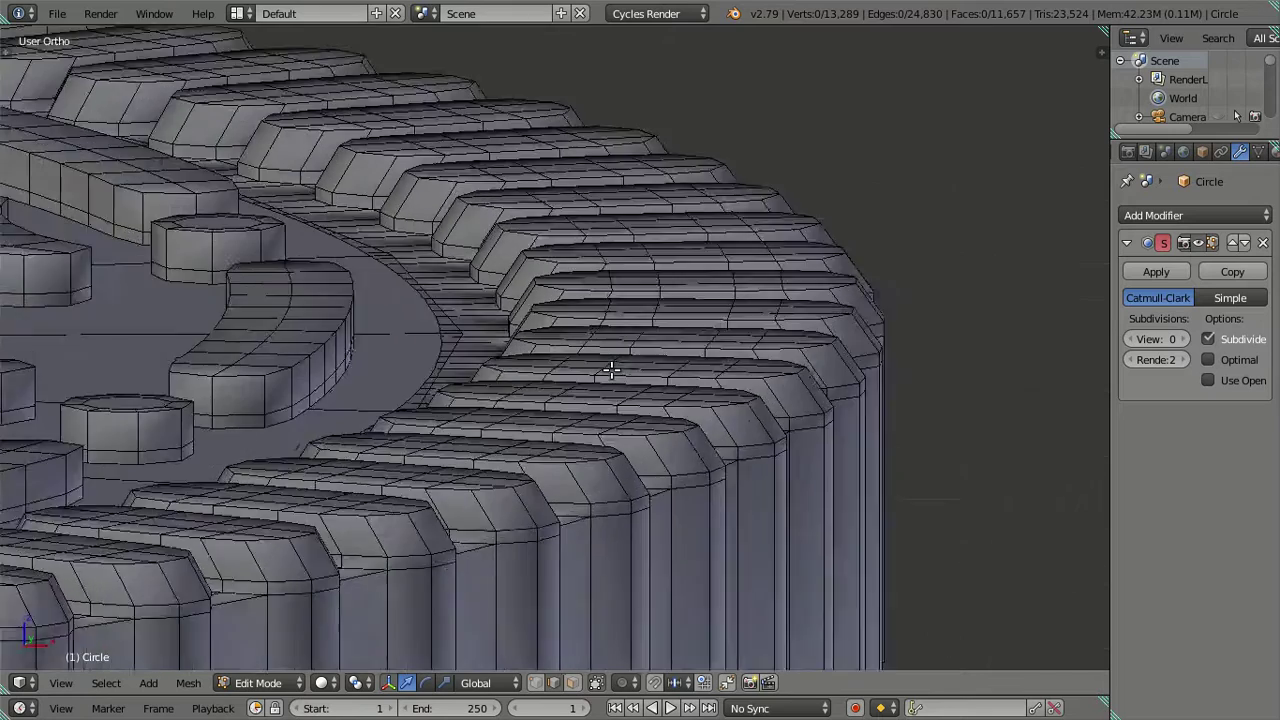
scroll(608, 369, "up", 2)
middle_click_drag(777, 323, 585, 393)
scroll(526, 409, "up", 3)
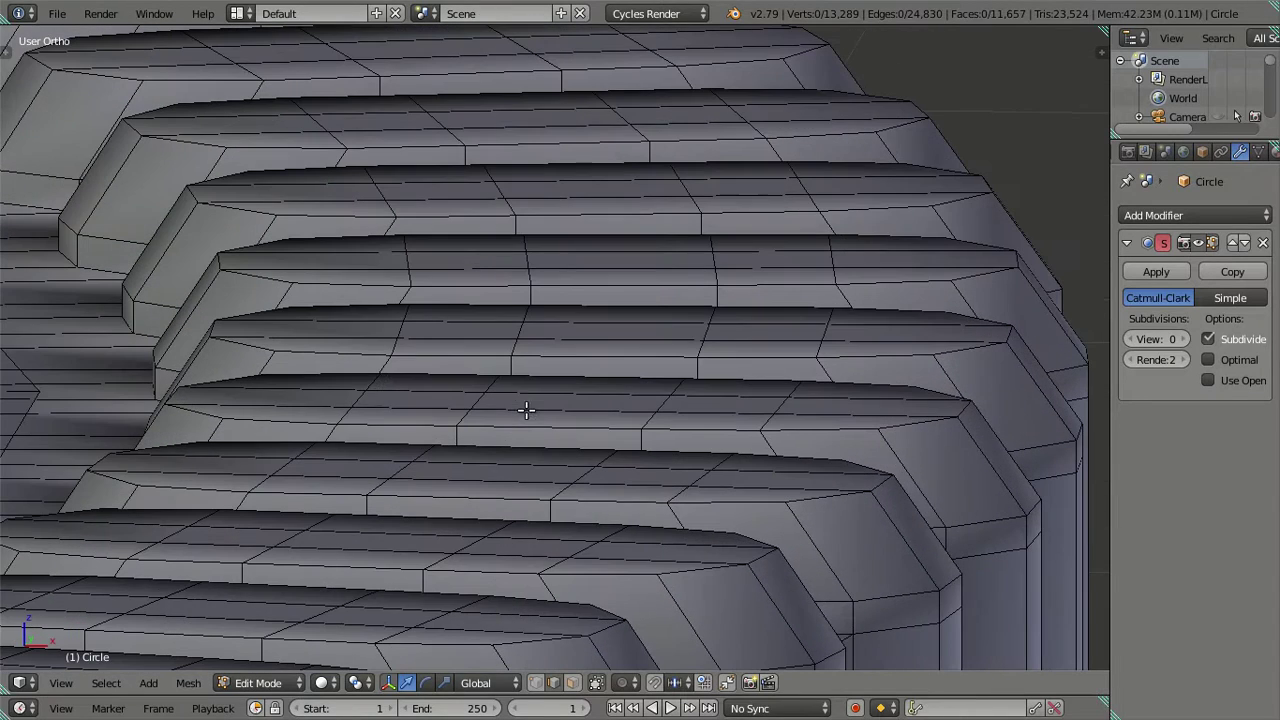
Raise two neighbouring vertical loops across the ridges about 0.013 along Z.
right_click(358, 397, "alt")
right_click(482, 400, "alt+shift")
scroll(472, 395, "down", 3)
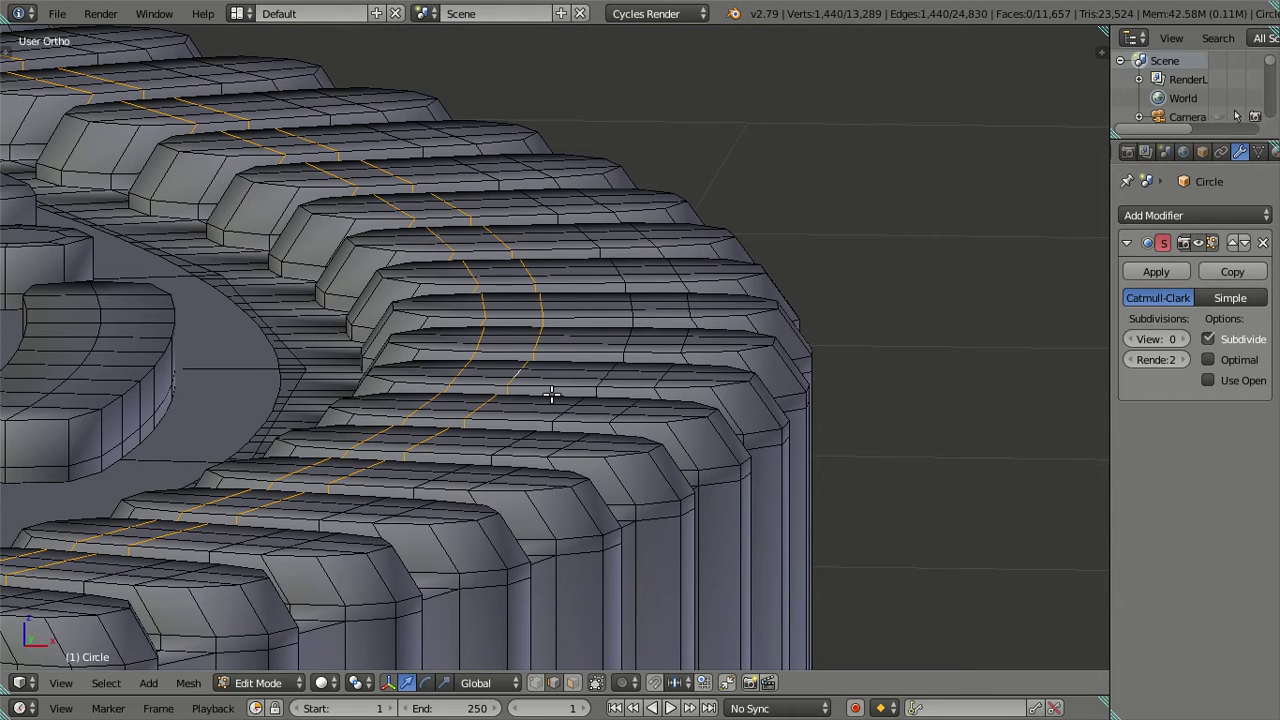
key("g")
key("z")
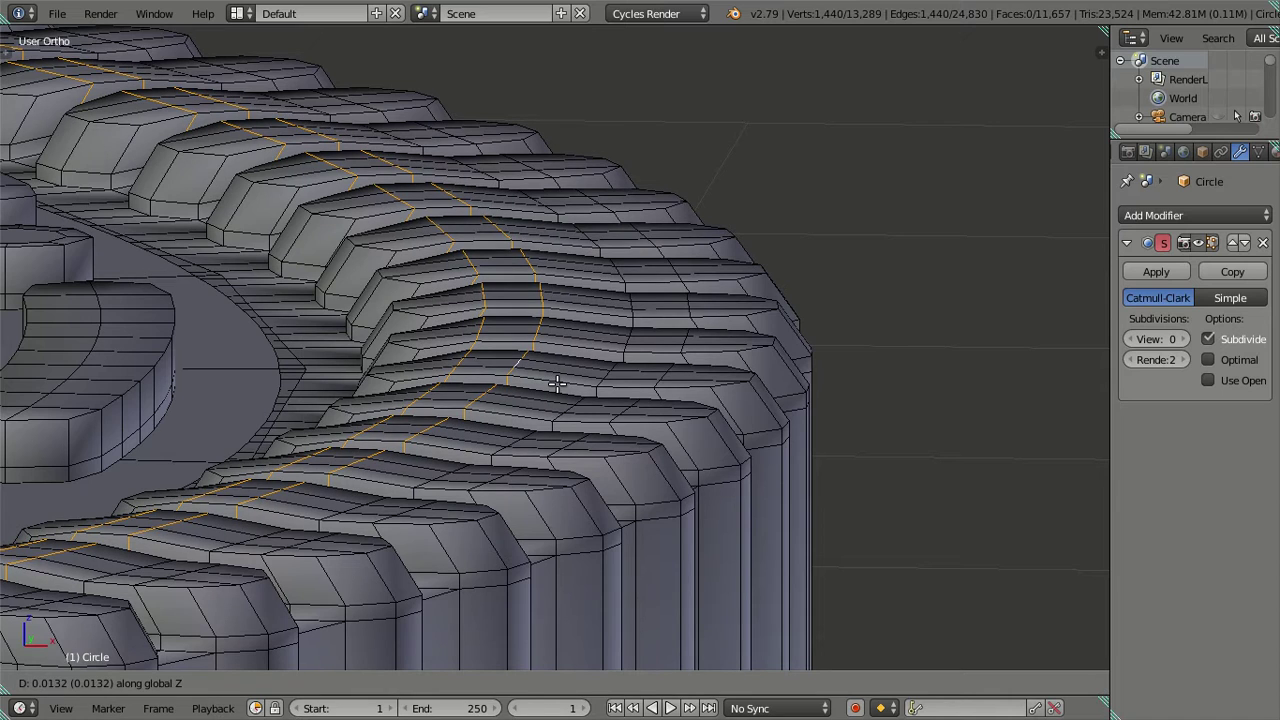
left_click(557, 383)
scroll(629, 393, "up", 2)
scroll(600, 390, "up", 2)
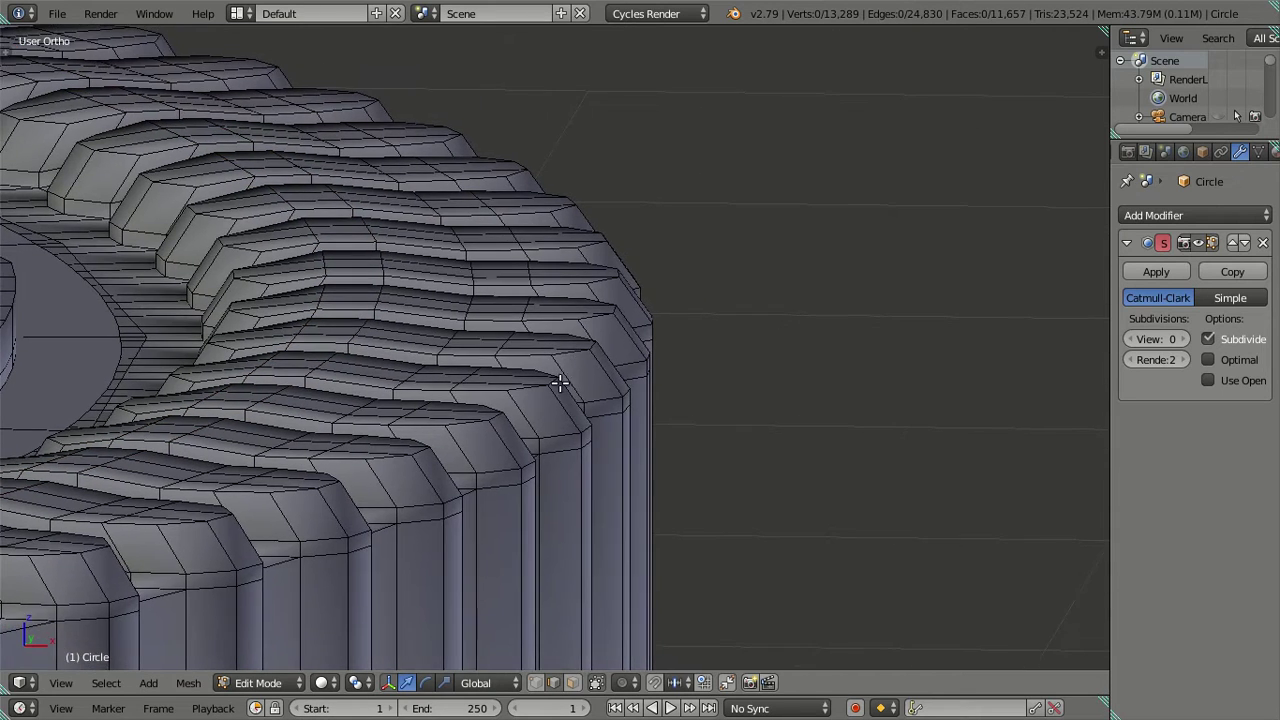
scroll(555, 388, "up", 1)
mouse_move(356, 347)
middle_mouse_down()
mouse_move(471, 371)
mouse_move(566, 474)
mouse_move(531, 469)
mouse_move(543, 477)
mouse_move(534, 417)
mouse_move(509, 383)
mouse_move(545, 587)
middle_mouse_up()
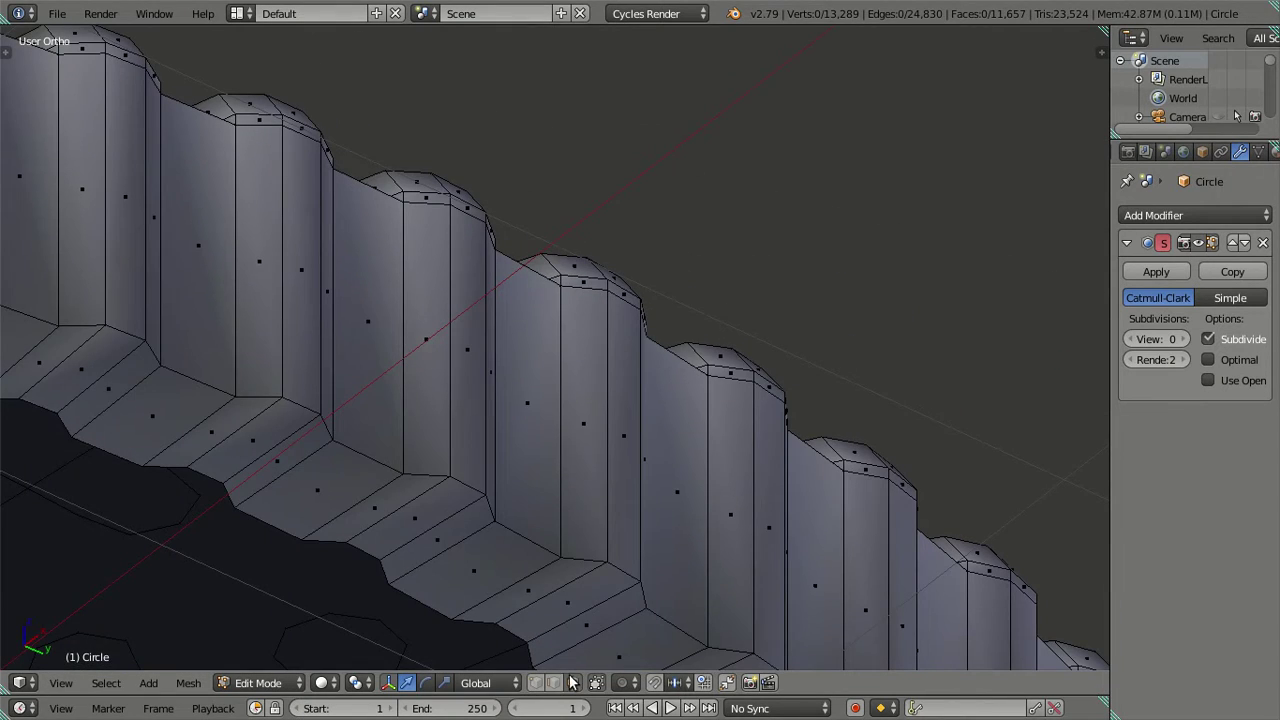
Hide the face loop along the lower ledge to expose the ridge tops.
right_click(557, 597, "alt")
key("h")
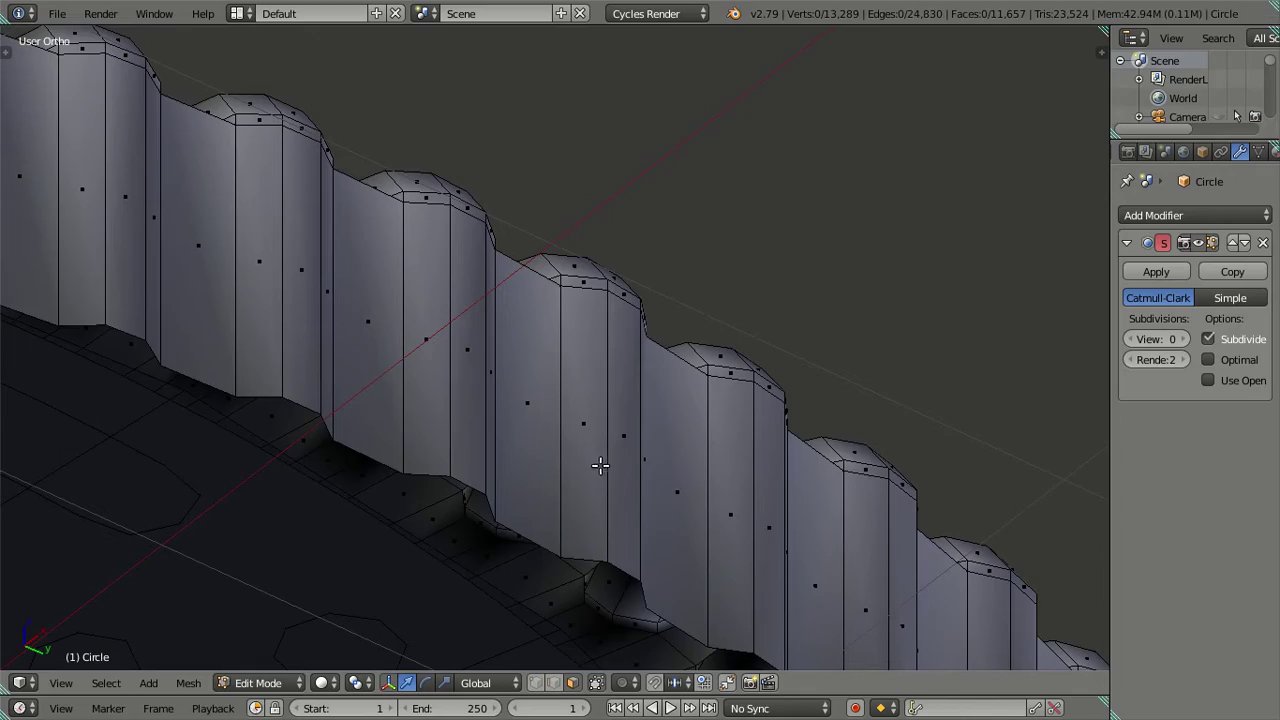
mouse_move(555, 440)
middle_mouse_down()
mouse_move(585, 592)
mouse_move(555, 545)
mouse_move(537, 514)
mouse_move(637, 579)
mouse_move(666, 551)
mouse_move(531, 211)
mouse_move(560, 300)
mouse_move(516, 290)
middle_mouse_up()
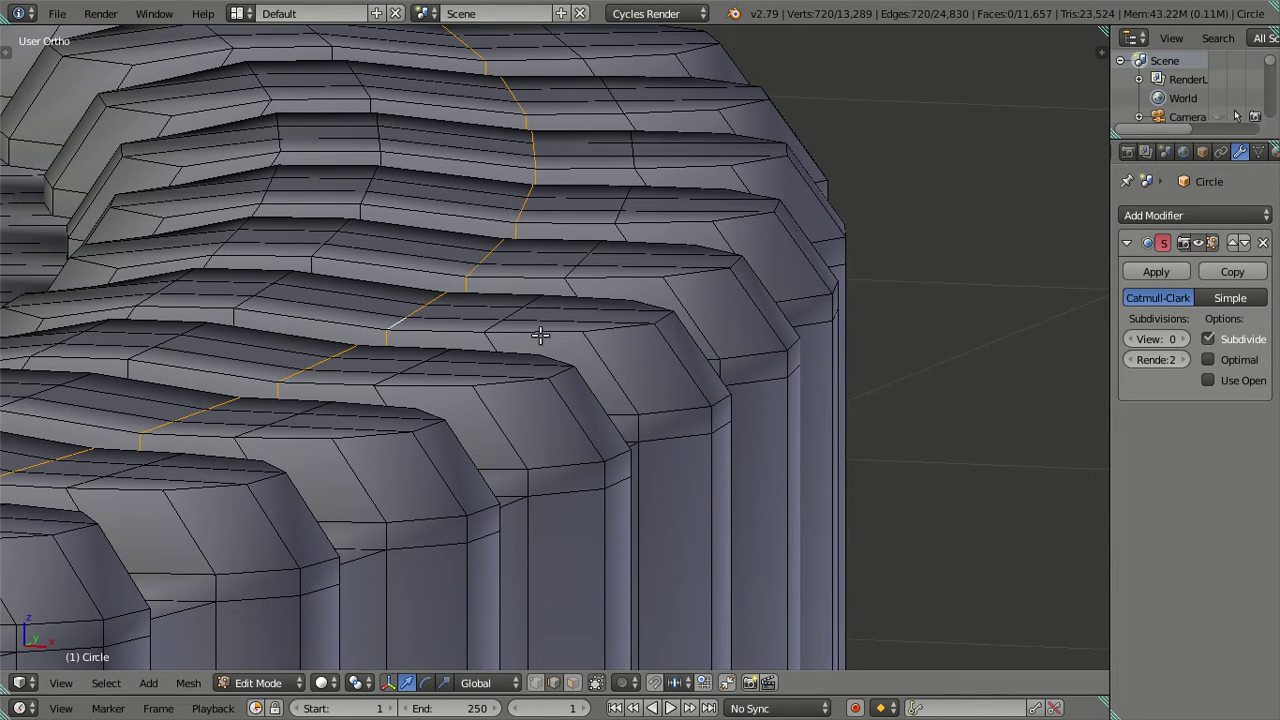
Lower the selected loop across the ridges about 0.0124 along Z, then deselect all.
key("g")
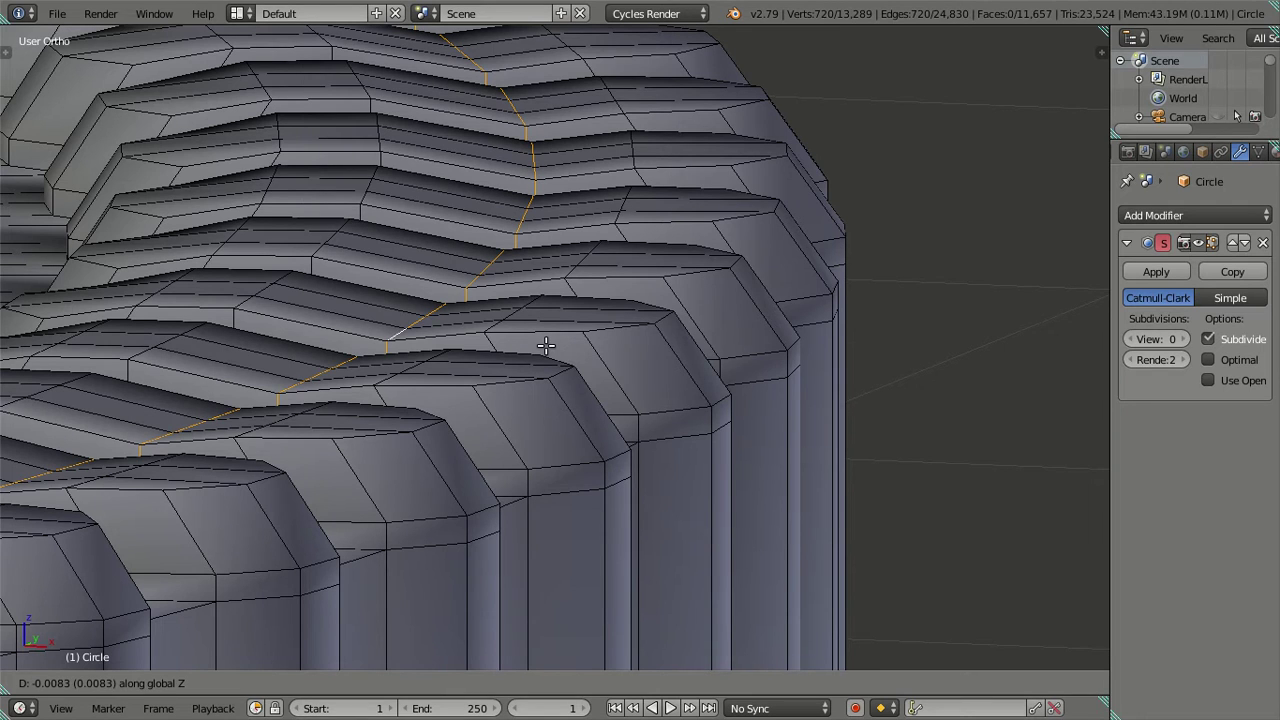
left_click(521, 322)
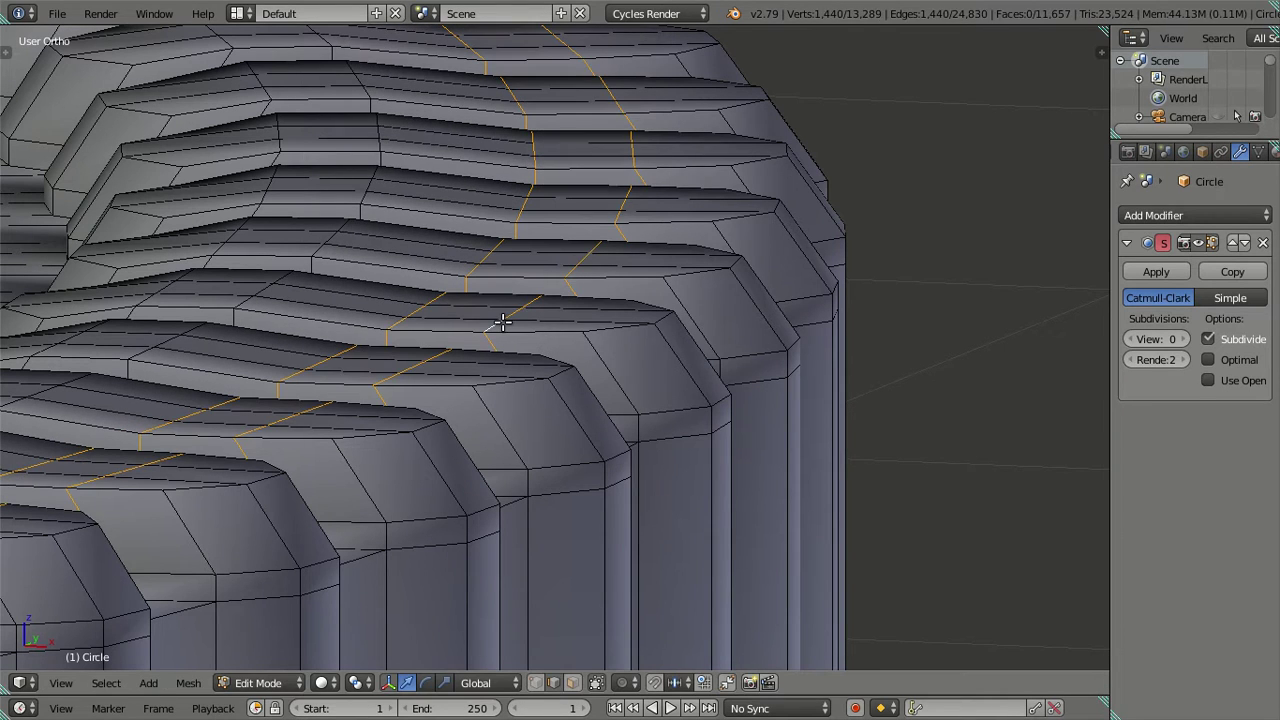
key("g")
key("z")
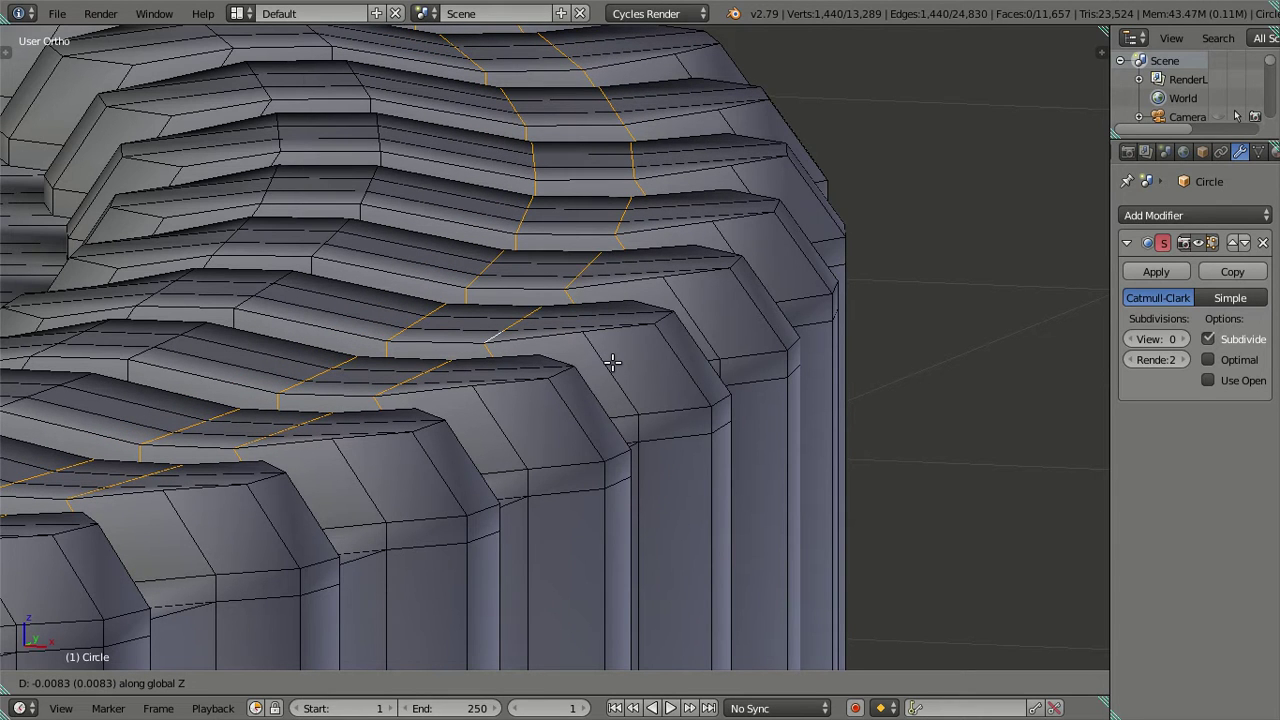
right_click(613, 365)
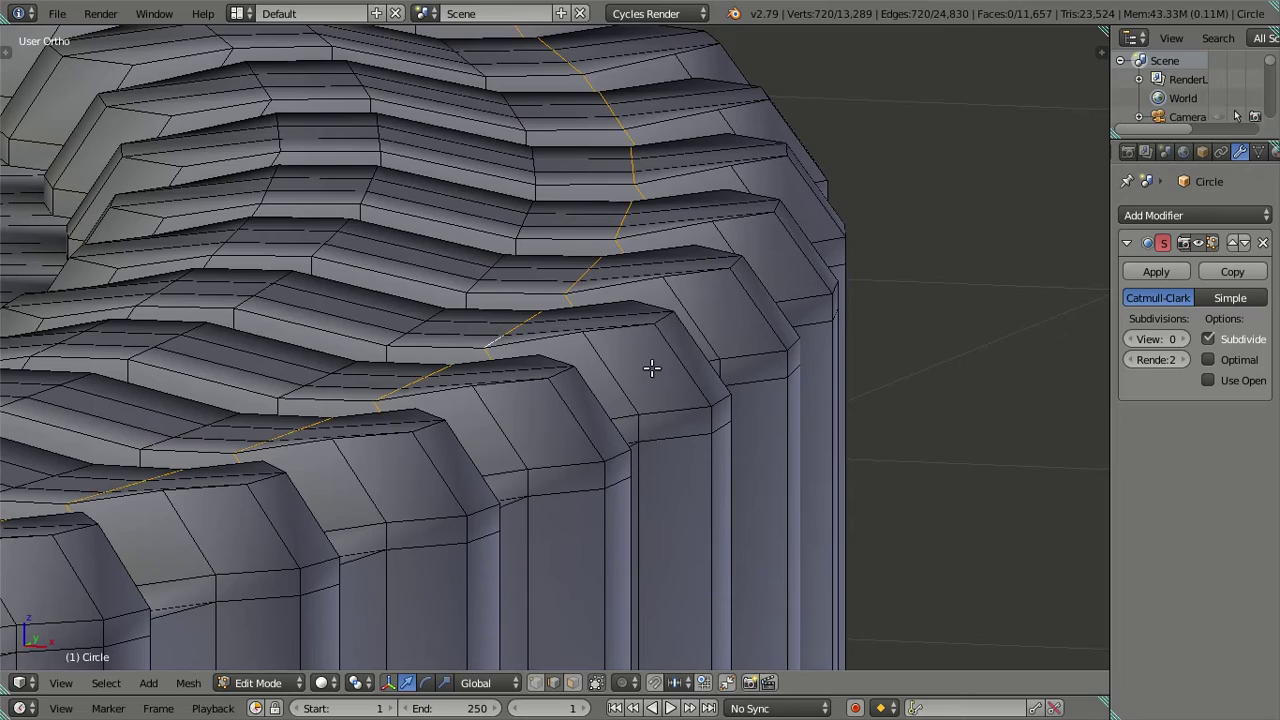
key("g")
key("z")
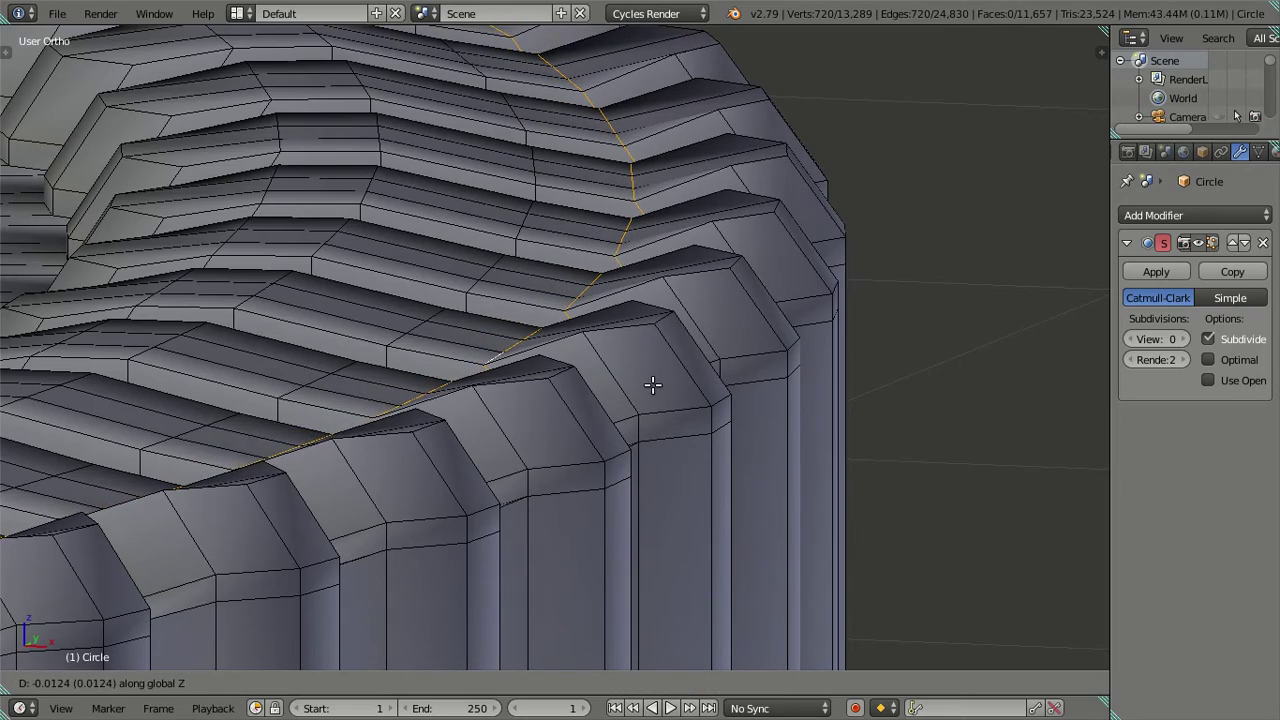
left_click(652, 385)
key("a")
mouse_move(651, 383)
middle_mouse_down()
mouse_move(526, 441)
mouse_move(600, 500)
mouse_move(660, 470)
mouse_move(631, 414)
mouse_move(663, 423)
mouse_move(700, 460)
mouse_move(597, 396)
middle_mouse_up()
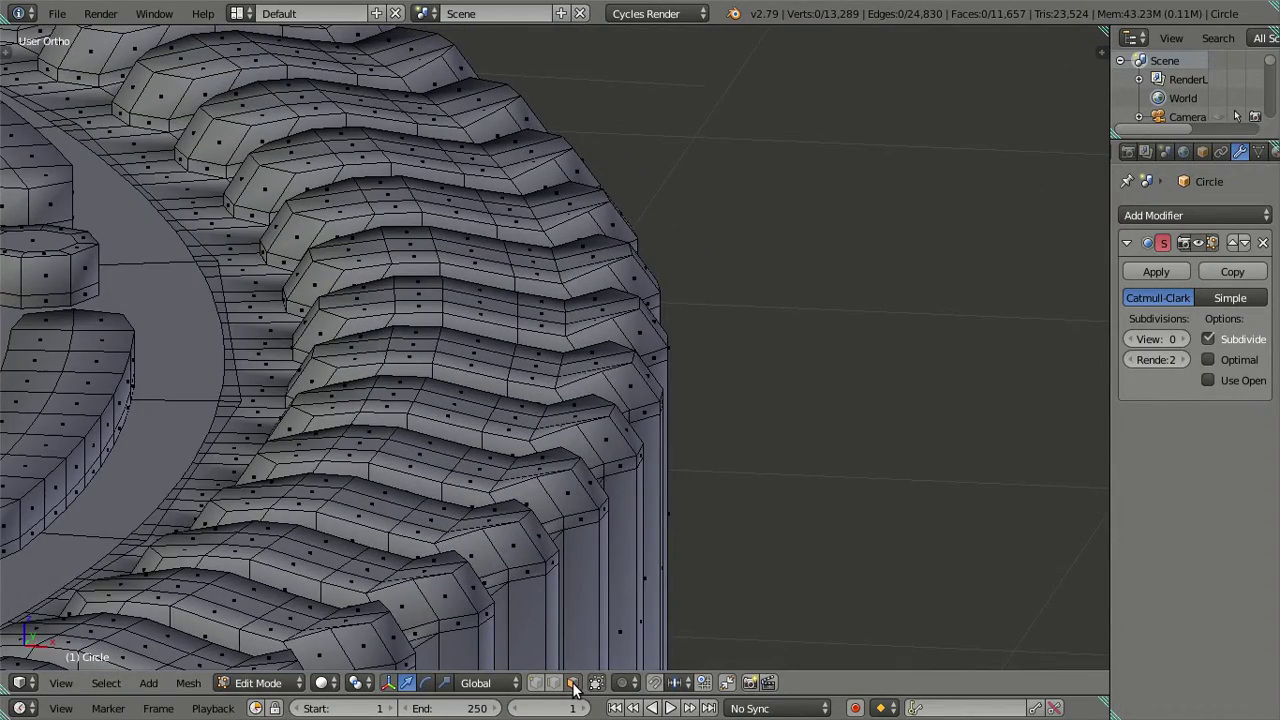
Hide two adjacent face loops across the teeth to expose the teeth profile.
mouse_move(610, 489)
middle_mouse_down()
mouse_move(571, 551)
mouse_move(490, 437)
middle_mouse_up()
left_click(490, 437, "alt")
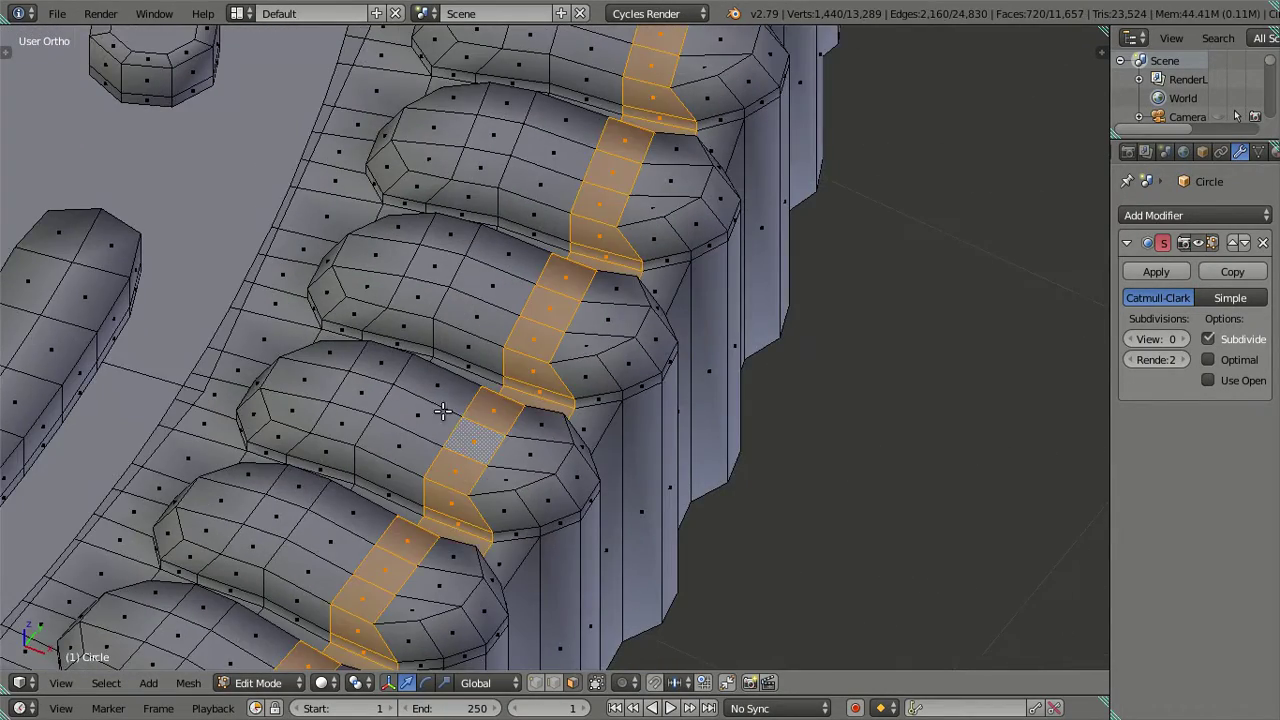
left_click(436, 404, "alt+shift")
key("h")
mouse_move(433, 403)
middle_mouse_down()
mouse_move(497, 428)
mouse_move(514, 389)
mouse_move(511, 366)
mouse_move(441, 375)
middle_mouse_up()
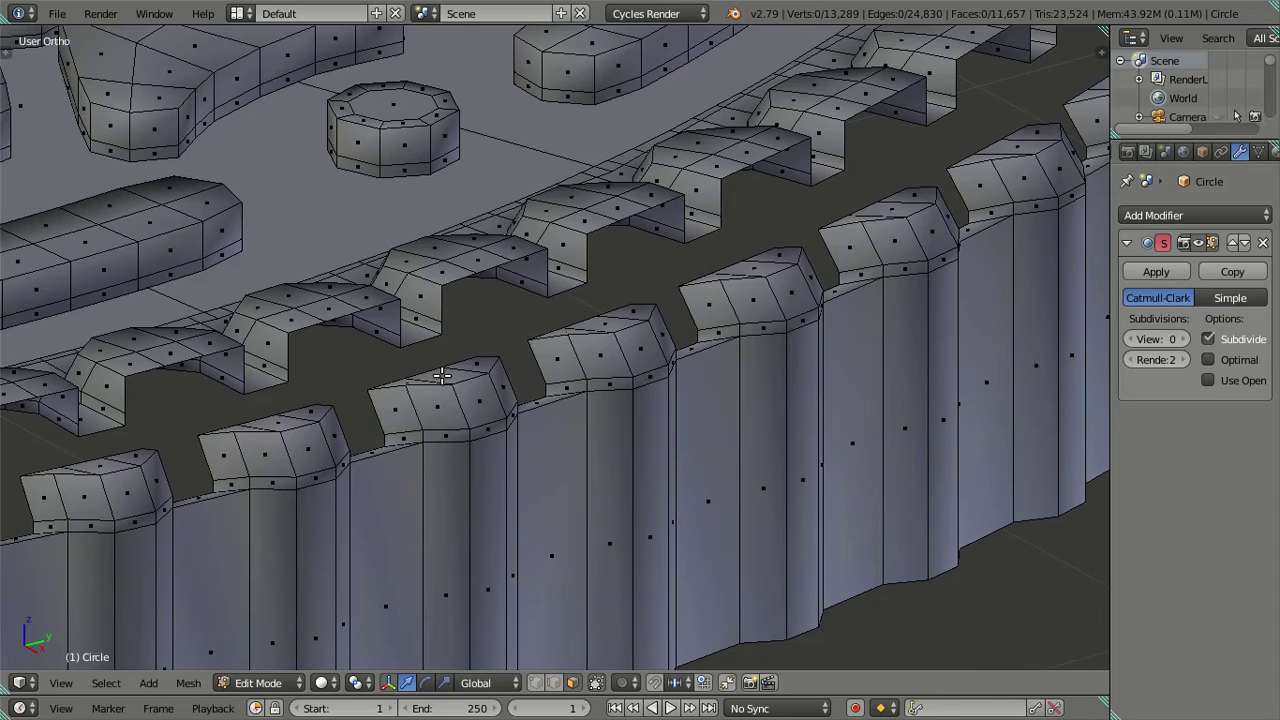
scroll(44, 305, "down", 3)
mouse_move(44, 305)
middle_mouse_down()
mouse_move(466, 434)
mouse_move(509, 386)
mouse_move(451, 337)
mouse_move(467, 354)
mouse_move(441, 341)
mouse_move(558, 412)
mouse_move(623, 423)
mouse_move(520, 455)
middle_mouse_up()
key("Tab")
key("Tab")
scroll(486, 357, "up", 3)
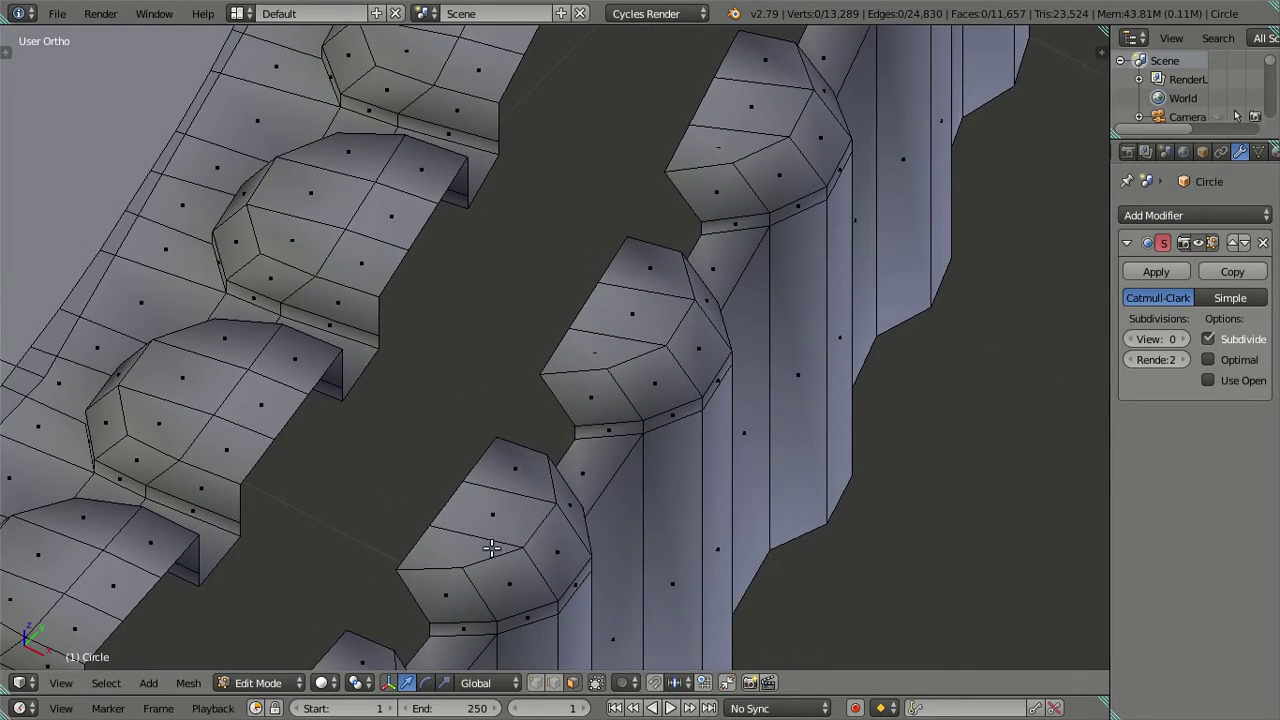
Lower the edge loop along the teeth tops about 0.0118 along Z.
right_click(490, 511, "alt")
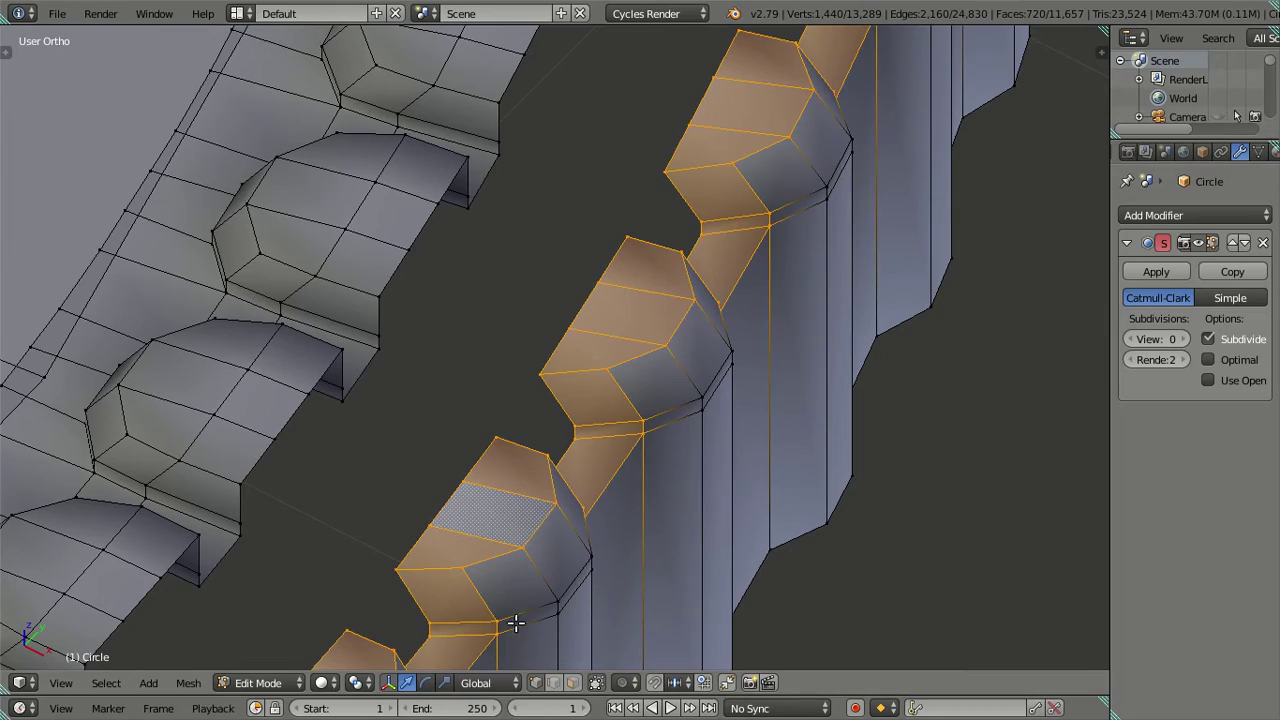
right_click(438, 487, "alt")
scroll(438, 487, "down", 4)
middle_click_drag(438, 487, 554, 374)
scroll(554, 374, "up", 2)
scroll(590, 372, "up", 1)
scroll(600, 380, "up", 2)
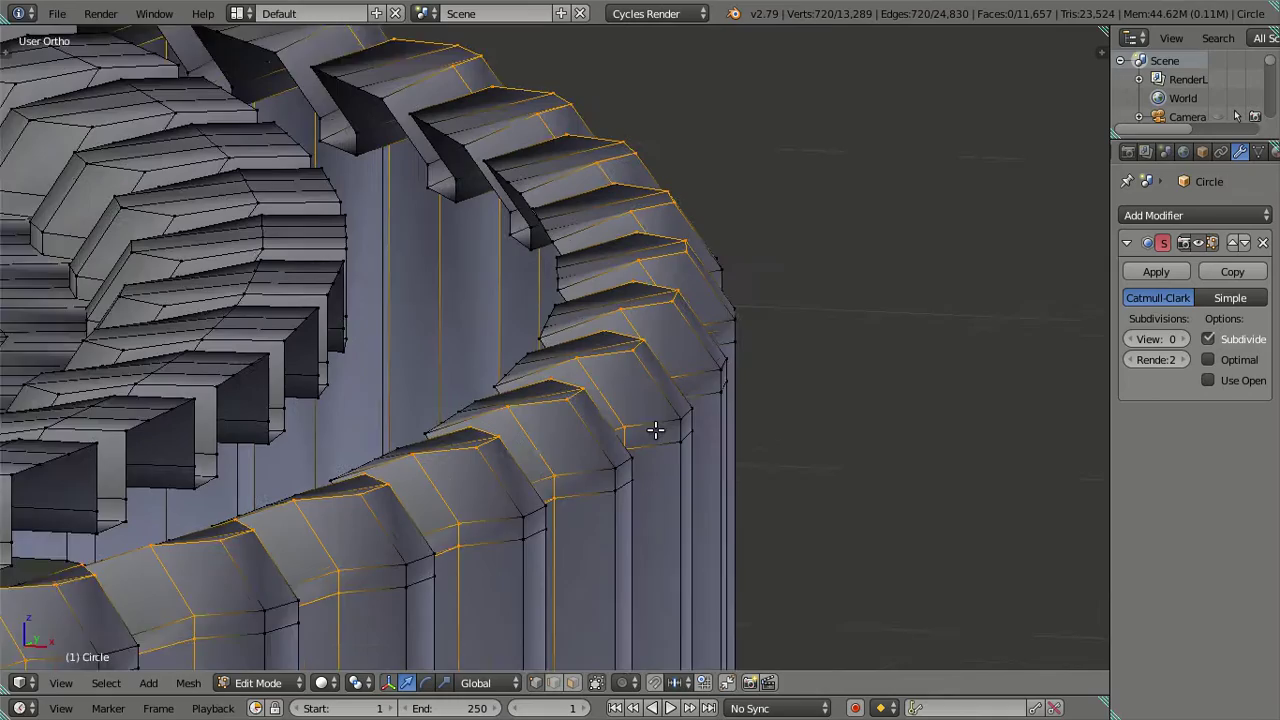
scroll(655, 429, "up", 2)
key("g")
key("z")
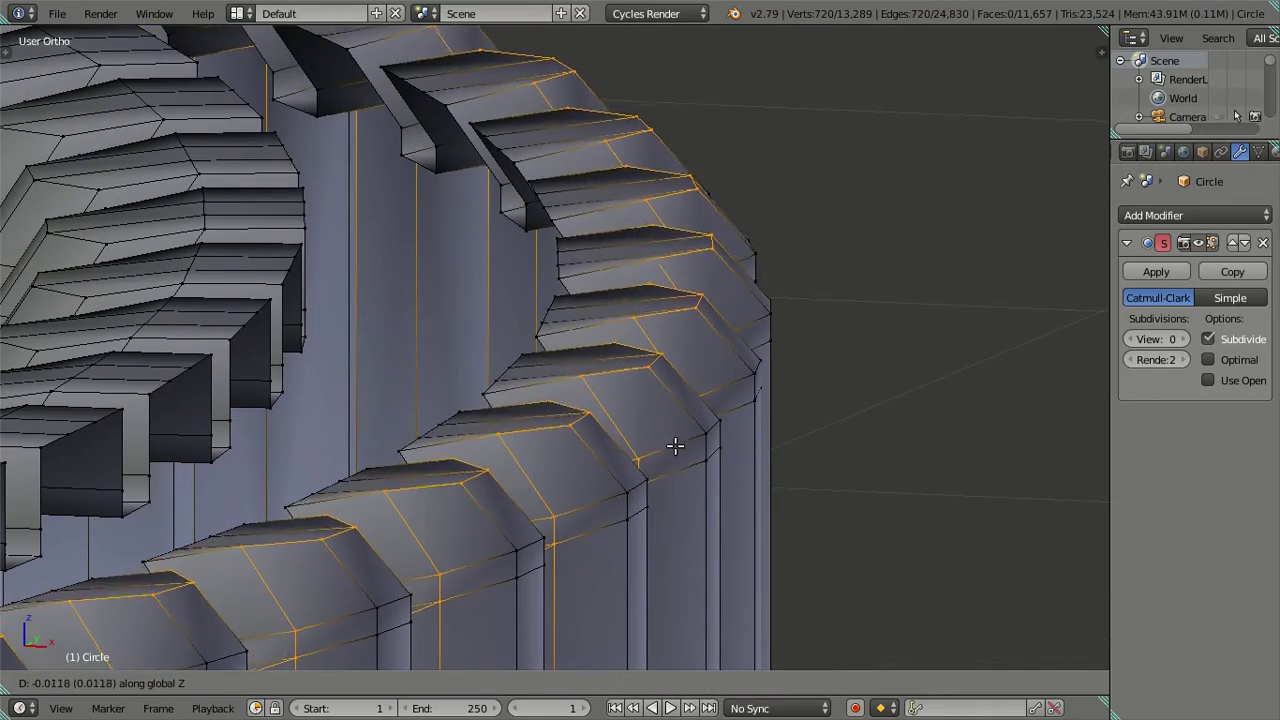
left_click(677, 462)
Switch to face selection and select a face loop along the rim wall.
middle_click_drag(677, 462, 557, 480)
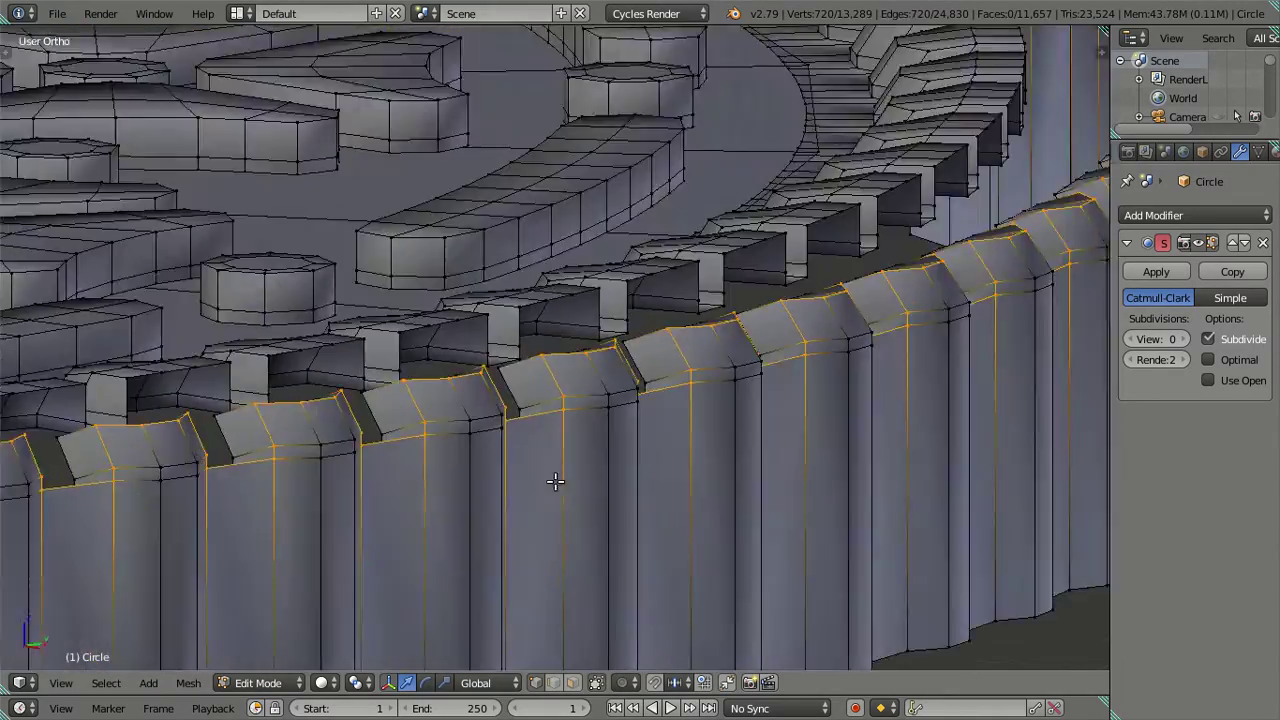
scroll(557, 480, "up", 2)
scroll(537, 514, "up", 1)
left_click(574, 684)
key("a")
key("a")
right_click(582, 503, "alt")
mouse_move(582, 503)
middle_mouse_down()
mouse_move(600, 491)
mouse_move(563, 466)
mouse_move(589, 452)
mouse_move(629, 457)
mouse_move(674, 503)
mouse_move(668, 512)
mouse_move(502, 400)
middle_mouse_up()
scroll(668, 512, "down", 5)
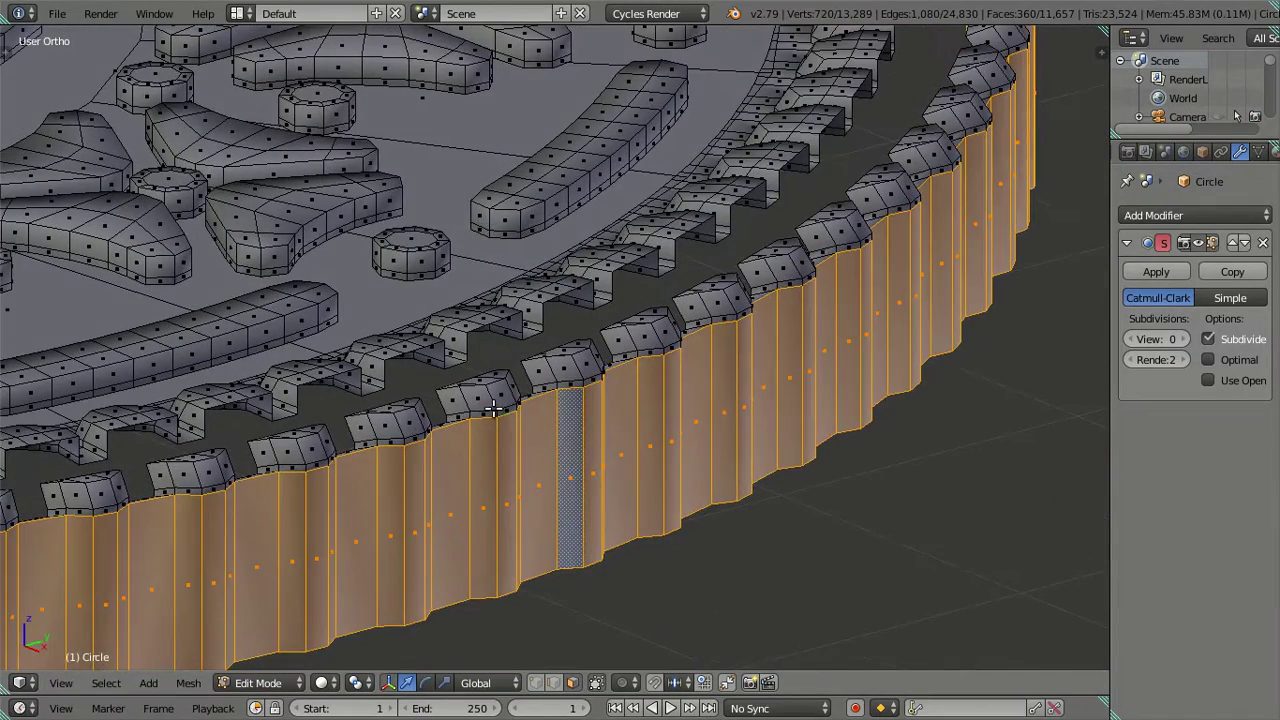
Select the top faces of the rim teeth and lower them about 0.0446 along Z.
right_click(483, 397)
key("ctrl+l")
scroll(538, 536, "up", 2)
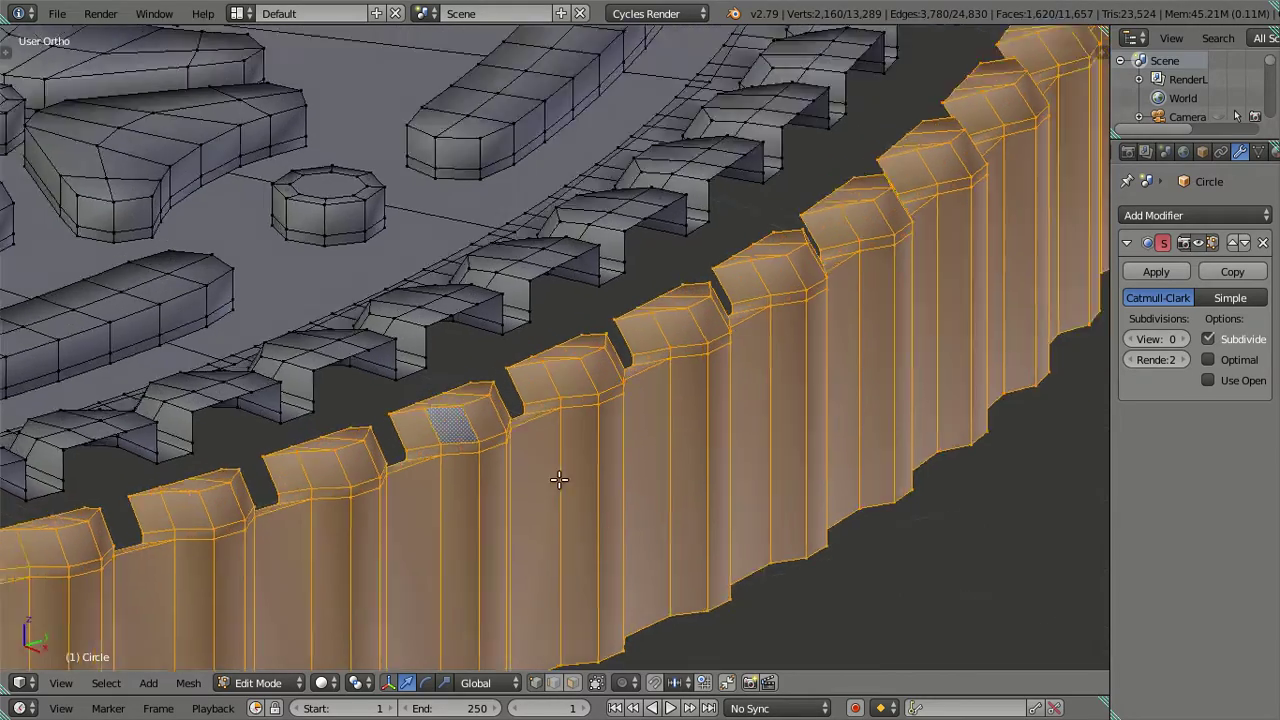
mouse_move(640, 480)
middle_mouse_down()
mouse_move(600, 514)
mouse_move(540, 383)
middle_mouse_up()
mouse_move(536, 338)
middle_mouse_down()
mouse_move(634, 506)
mouse_move(580, 529)
mouse_move(609, 617)
mouse_move(649, 437)
mouse_move(671, 437)
mouse_move(676, 477)
mouse_move(657, 529)
mouse_move(666, 457)
middle_mouse_up()
right_click(643, 600, "alt+shift")
scroll(676, 477, "up", 3)
scroll(677, 449, "down", 3)
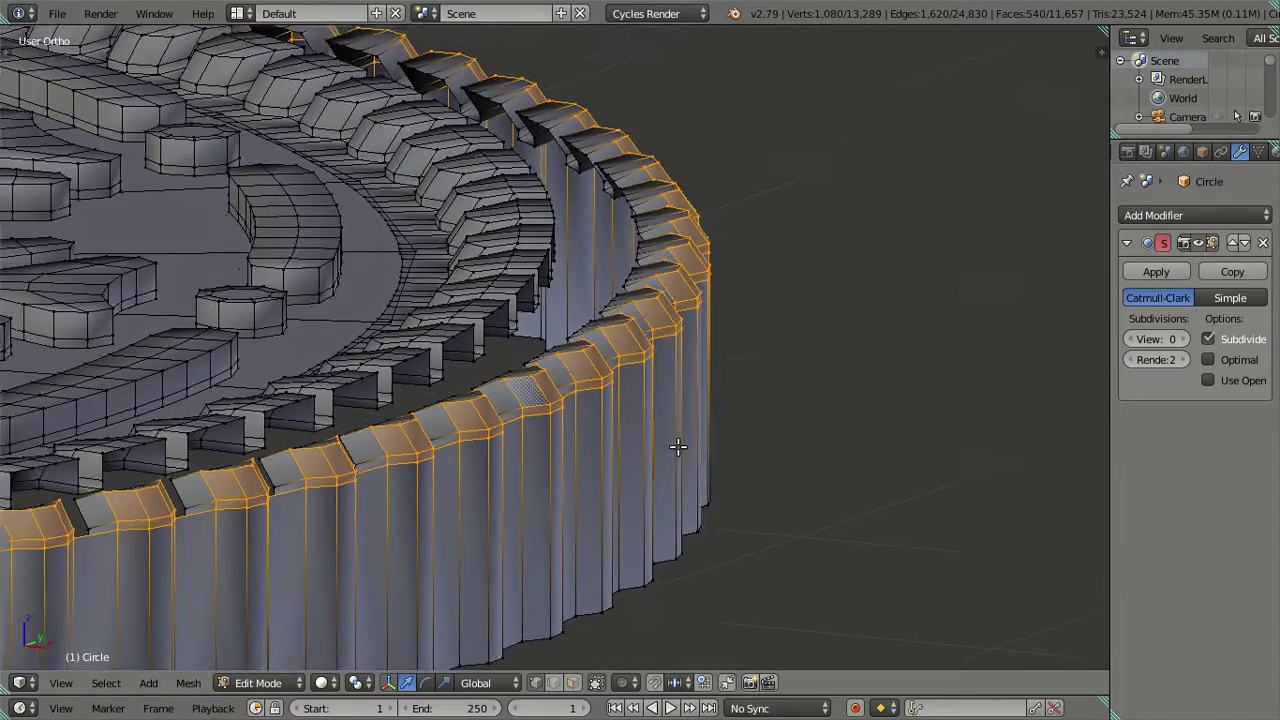
scroll(684, 443, "up", 3)
key("g")
key("z")
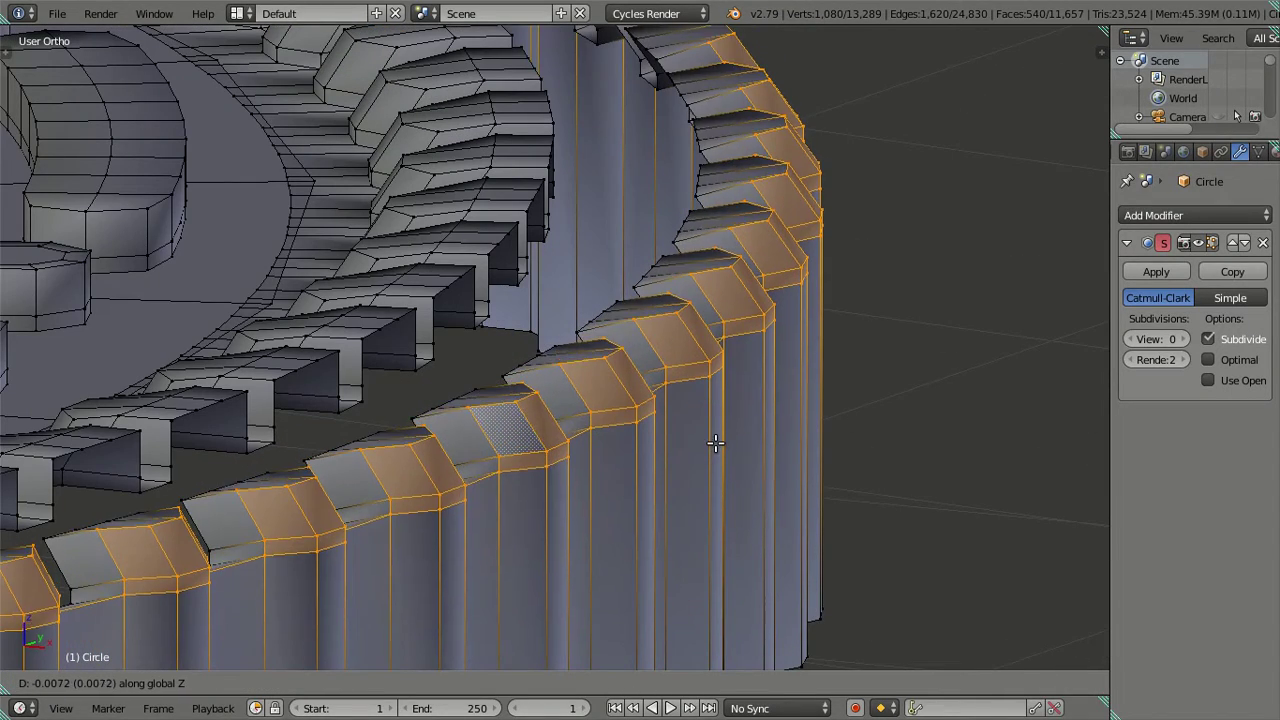
left_click(711, 465)
Preview the smoothed cookie in Object Mode, then return to Edit Mode.
key("Tab")
mouse_move(707, 460)
middle_mouse_down()
mouse_move(723, 447)
mouse_move(735, 481)
mouse_move(724, 436)
middle_mouse_up()
scroll(636, 438, "up", 3)
mouse_move(637, 440)
middle_mouse_down()
mouse_move(597, 463)
mouse_move(645, 459)
mouse_move(626, 343)
mouse_move(631, 354)
mouse_move(640, 328)
mouse_move(625, 312)
mouse_move(640, 429)
mouse_move(663, 389)
mouse_move(698, 376)
mouse_move(583, 334)
mouse_move(583, 349)
middle_mouse_up()
key("Tab")
scroll(640, 460, "down", 3)
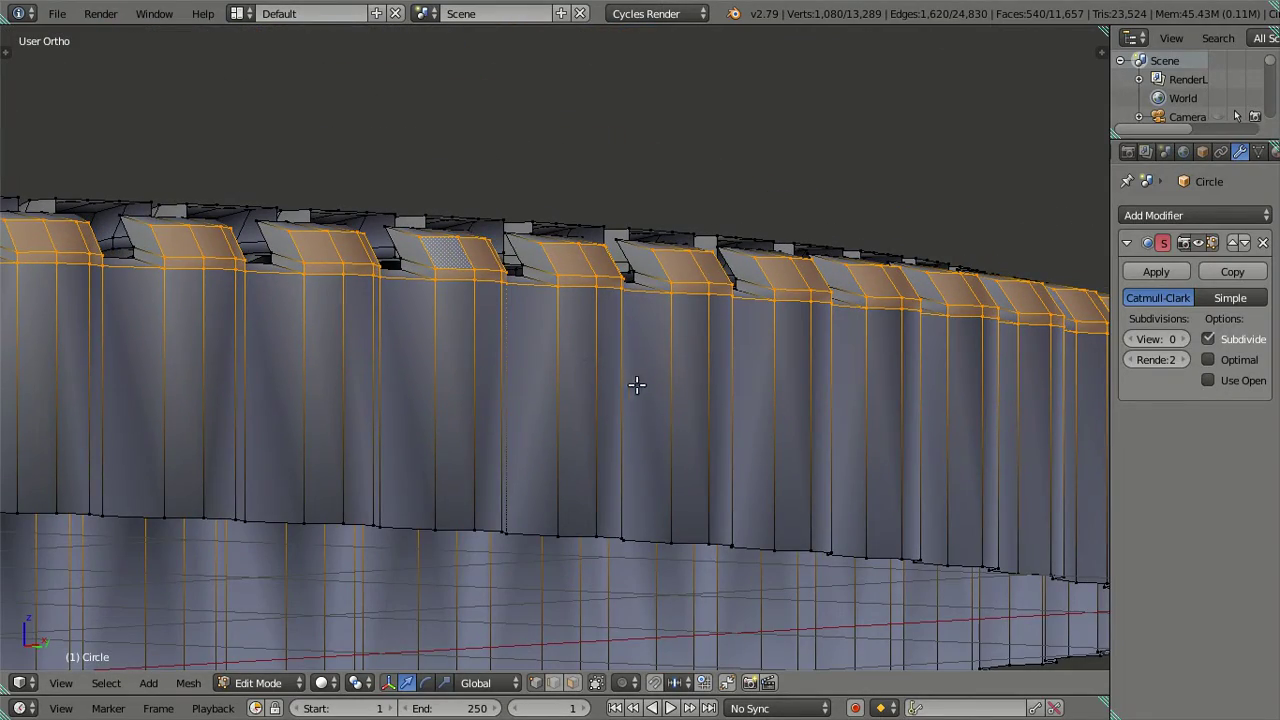
key("ctrl+r")
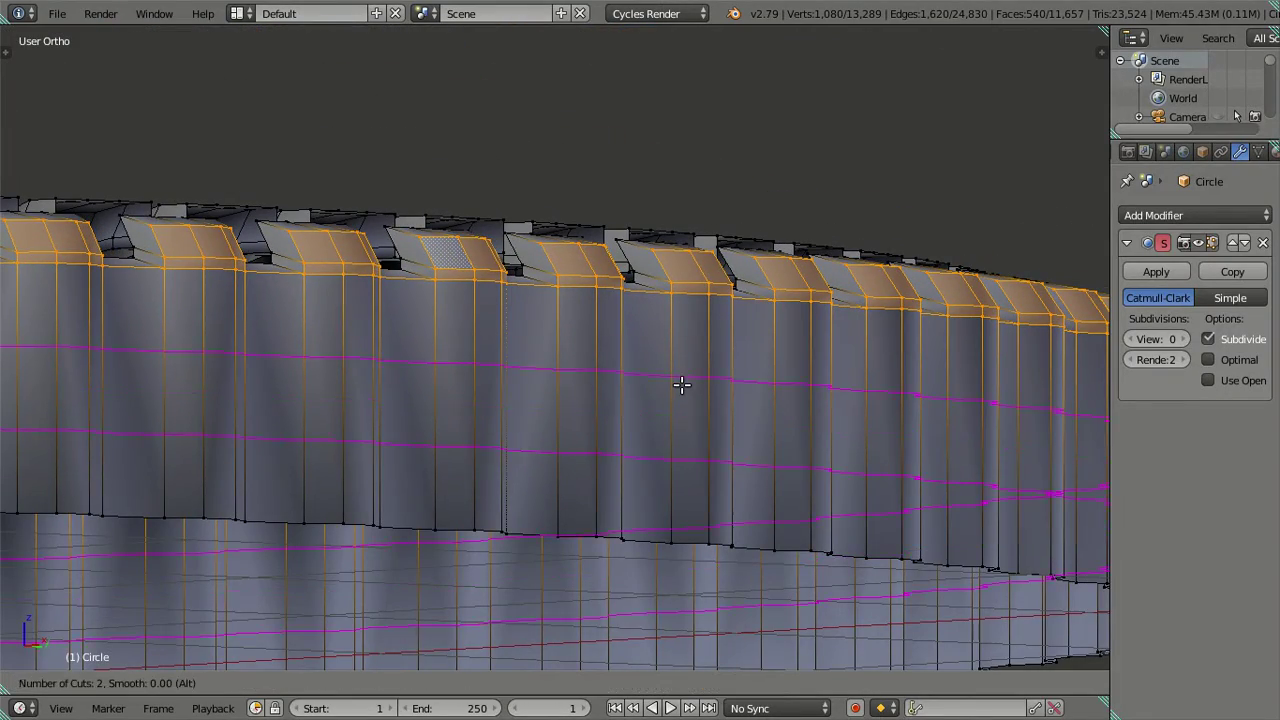
left_click(681, 385)
right_click(694, 357)
key("Tab")
middle_click_drag(694, 357, 626, 370)
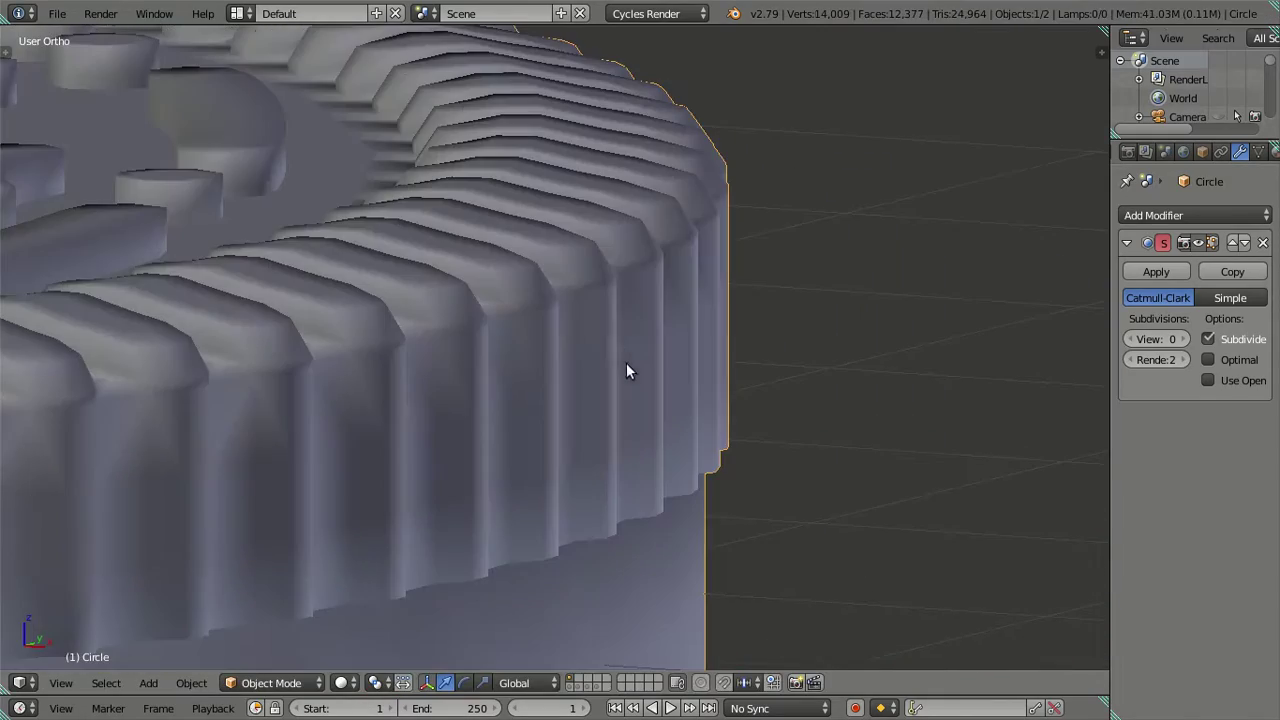
mouse_move(575, 318)
middle_mouse_down()
mouse_move(631, 329)
mouse_move(563, 608)
middle_mouse_up()
key("Tab")
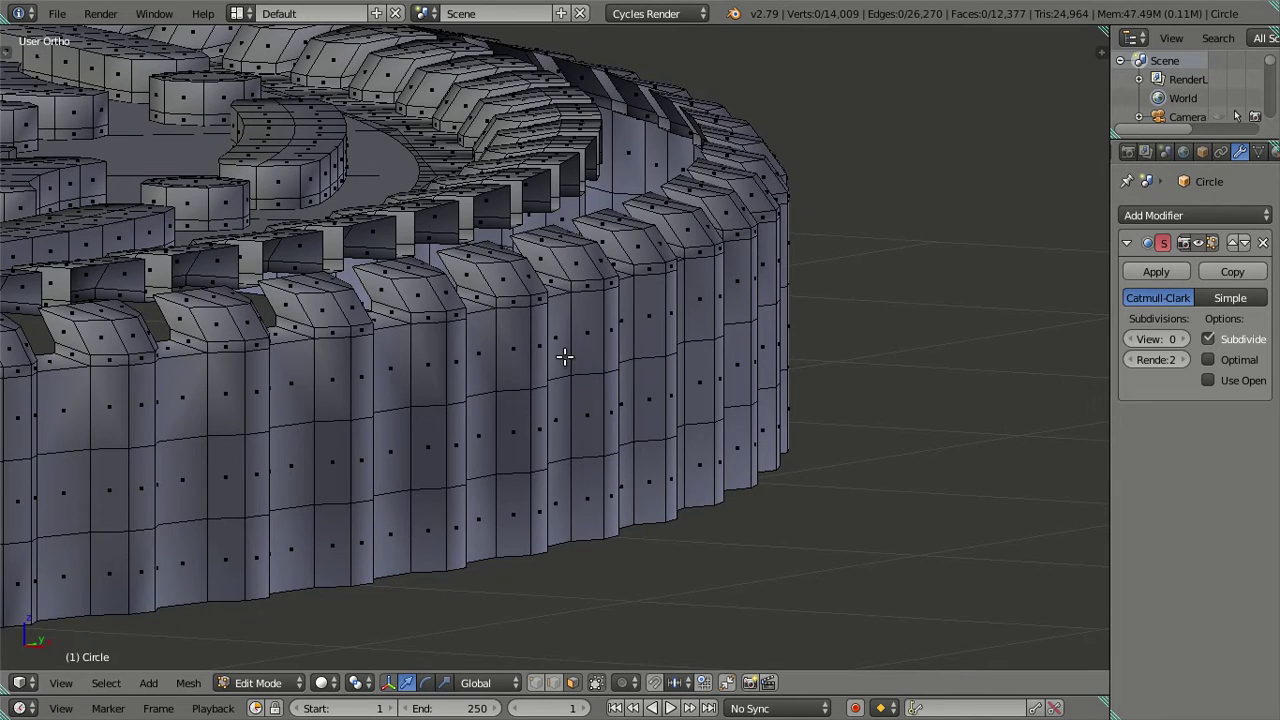
right_click(565, 357, "alt")
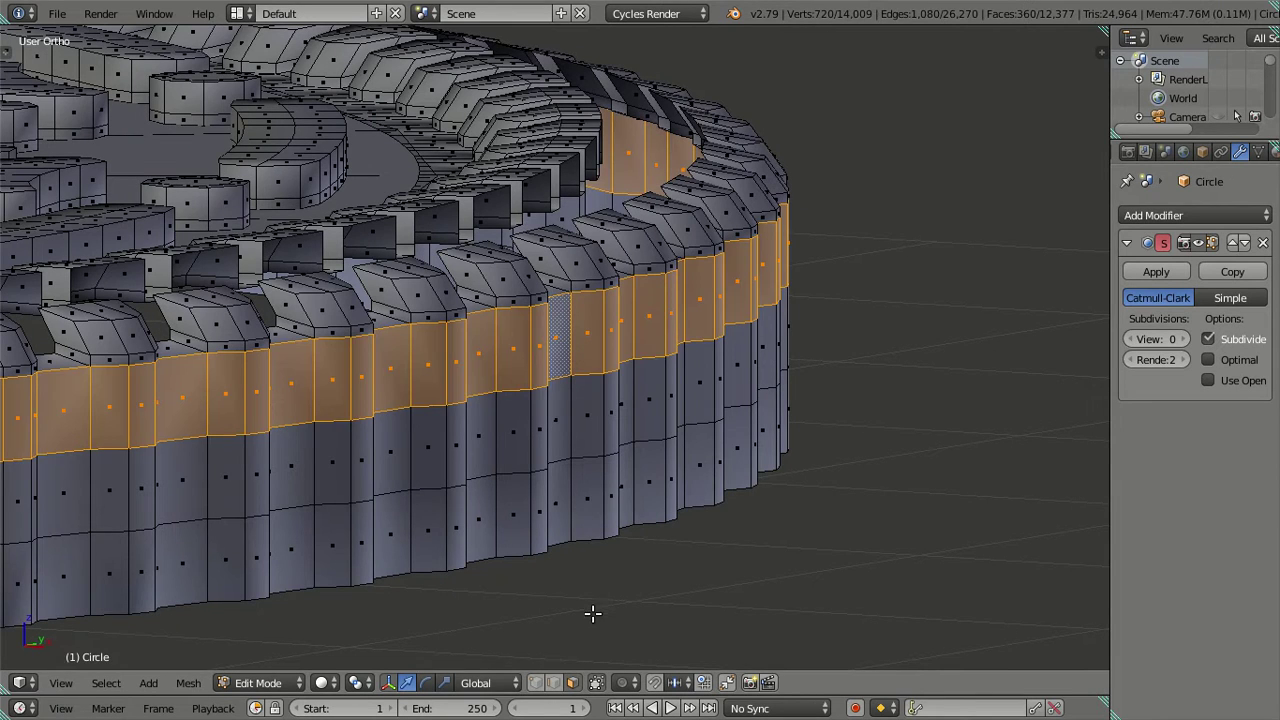
right_click(588, 362, "alt+shift")
key("g")
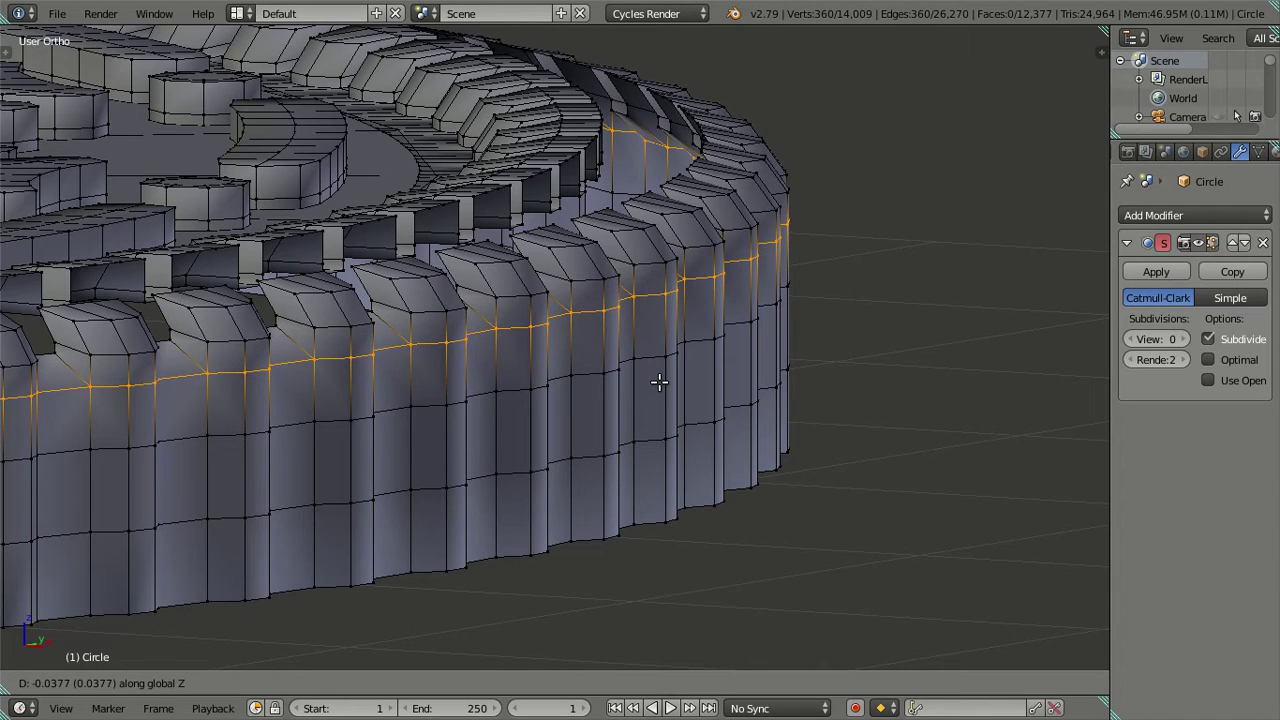
left_click(658, 382)
right_click(658, 382, "alt+shift")
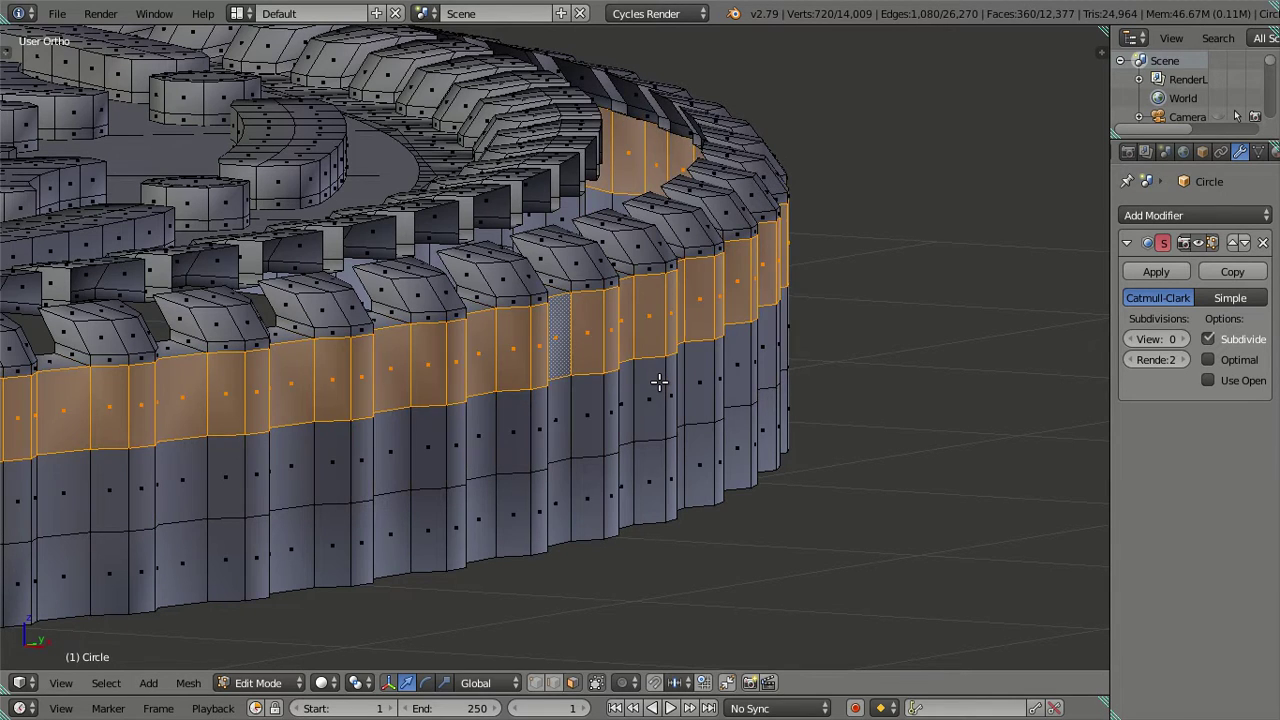
key("a")
key("ctrl+z")
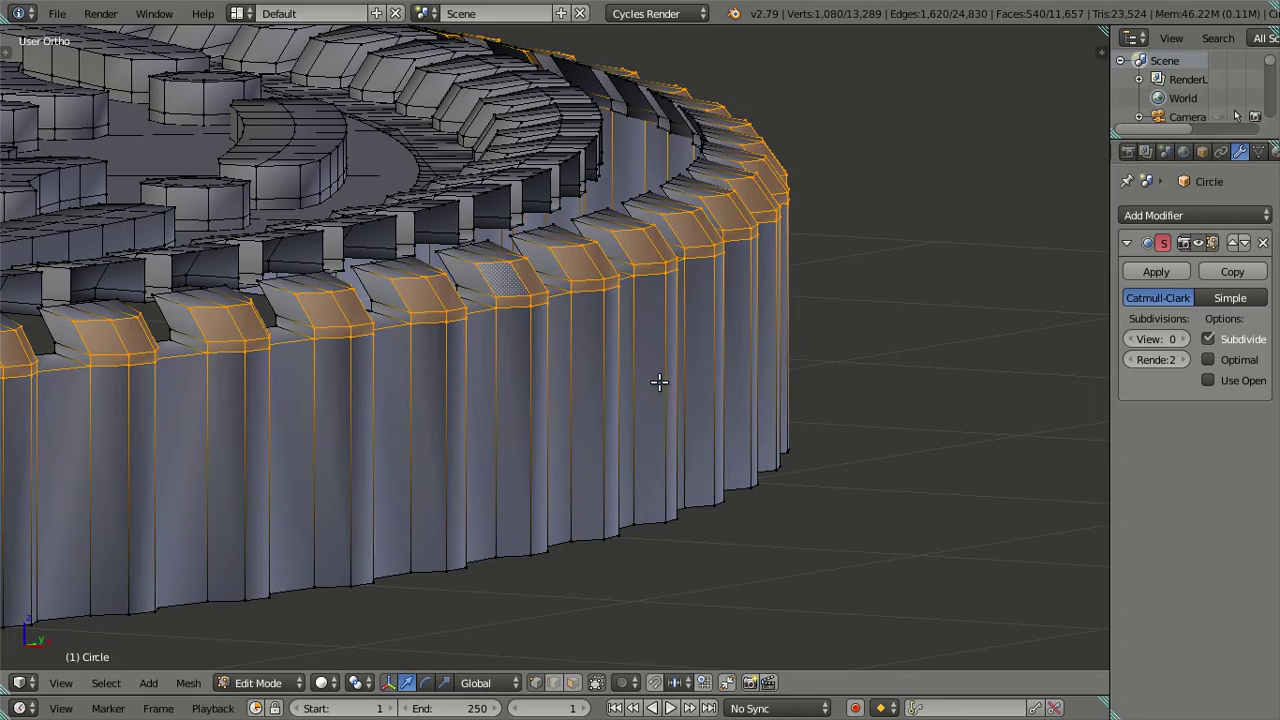
scroll(637, 412, "down", 2)
key("Tab")
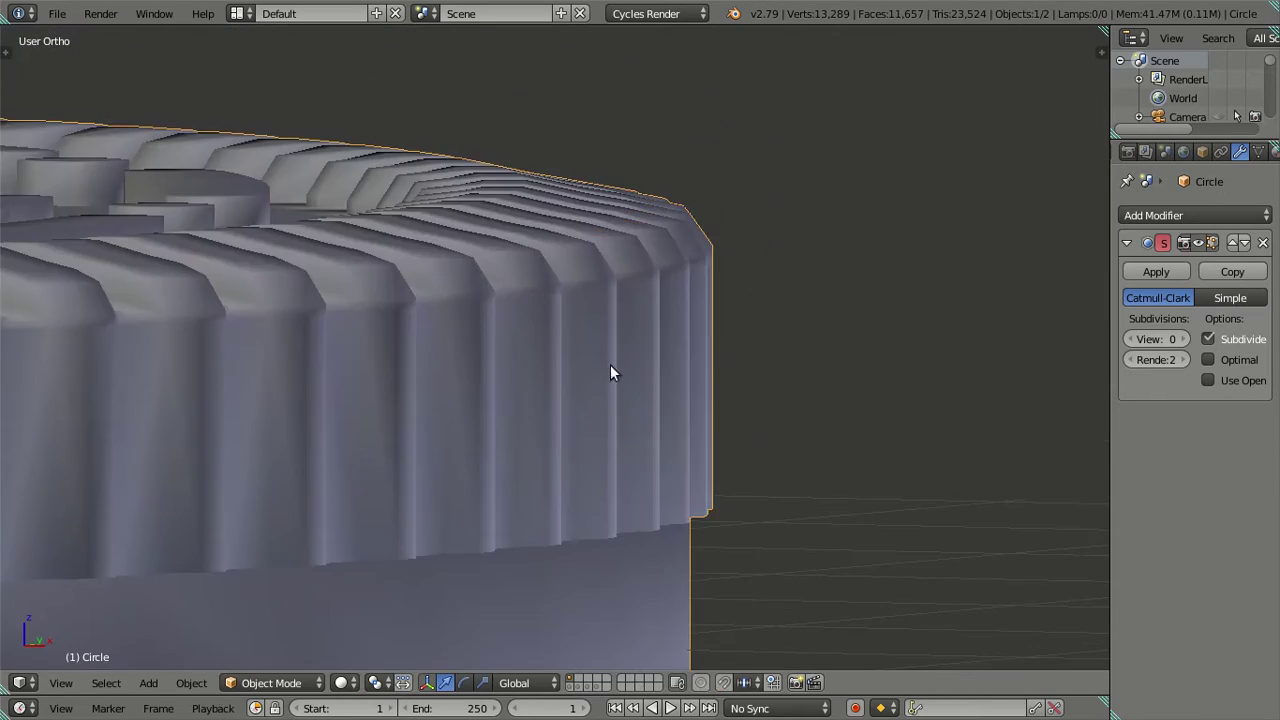
scroll(610, 364, "up", 1)
scroll(601, 342, "up", 3)
key("Tab")
scroll(560, 334, "down", 1)
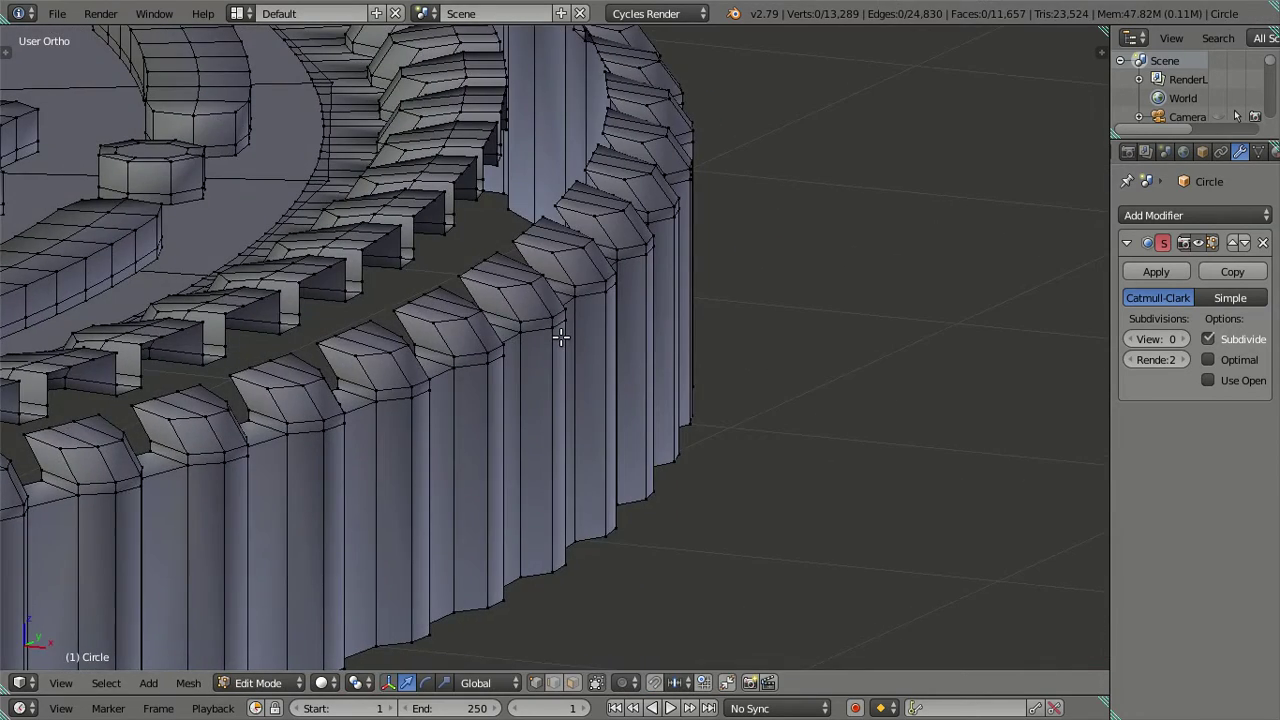
left_click(560, 334, "alt")
key("a")
mouse_move(618, 480)
middle_mouse_down()
mouse_move(694, 466)
mouse_move(638, 480)
middle_mouse_up()
mouse_move(618, 415)
middle_mouse_down()
mouse_move(620, 377)
mouse_move(587, 384)
mouse_move(603, 377)
middle_mouse_up()
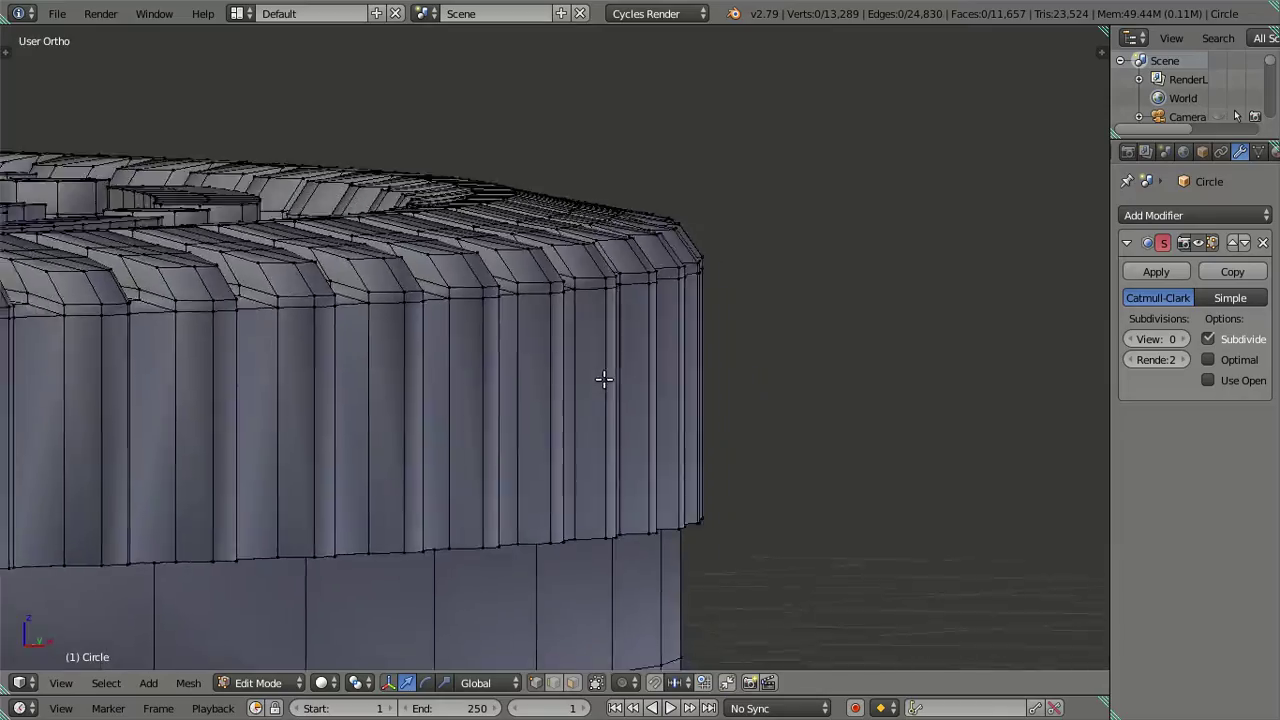
scroll(560, 400, "up", 2)
scroll(410, 388, "up", 2)
mouse_move(410, 388)
middle_mouse_down()
mouse_move(329, 423)
mouse_move(409, 557)
mouse_move(483, 517)
mouse_move(503, 477)
mouse_move(508, 571)
mouse_move(468, 507)
middle_mouse_up()
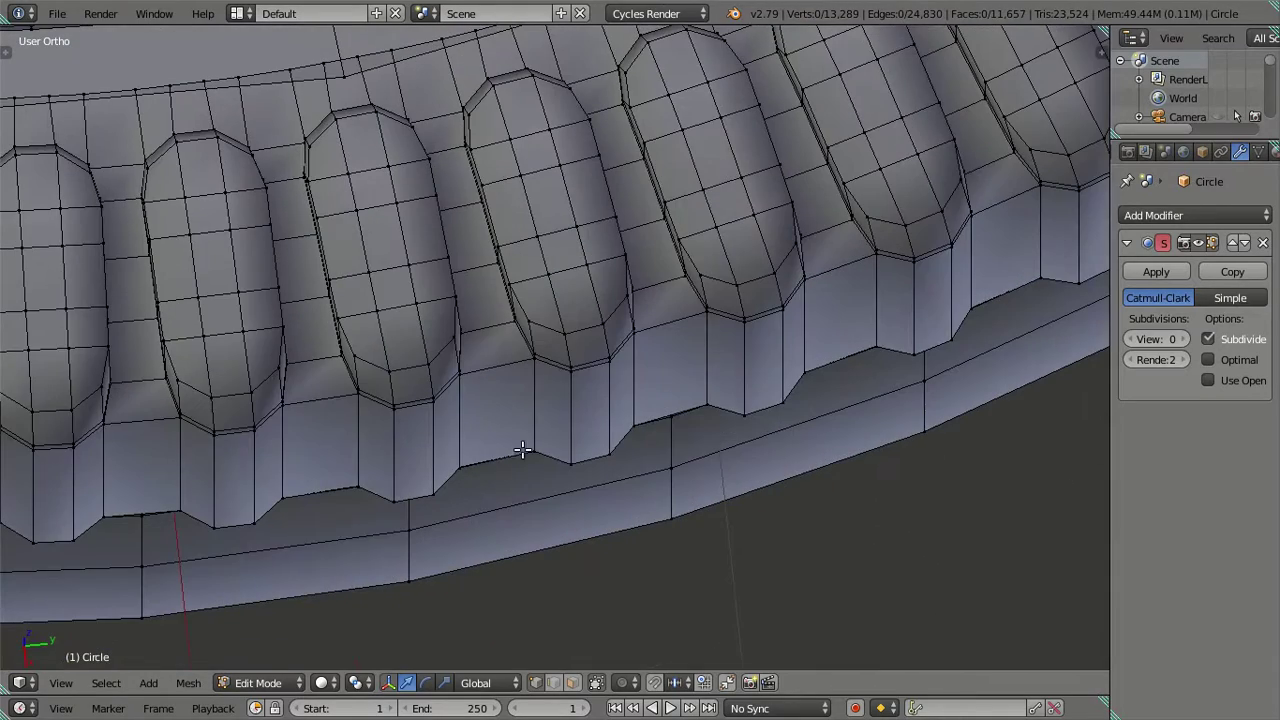
key("KP_7")
scroll(470, 350, "up", 2)
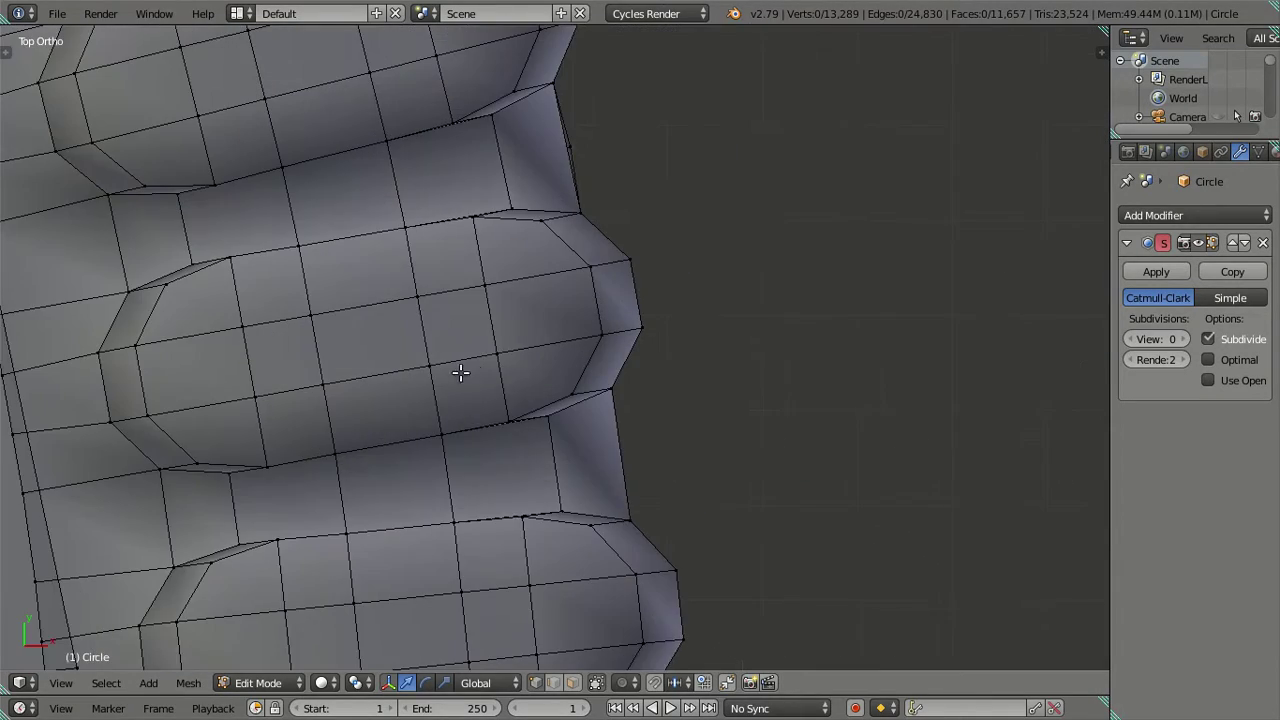
scroll(495, 390, "up", 2)
left_click(452, 411, "ctrl+alt")
mouse_move(452, 411)
middle_mouse_down()
mouse_move(491, 334)
mouse_move(477, 251)
mouse_move(533, 289)
mouse_move(540, 354)
mouse_move(540, 336)
middle_mouse_up()
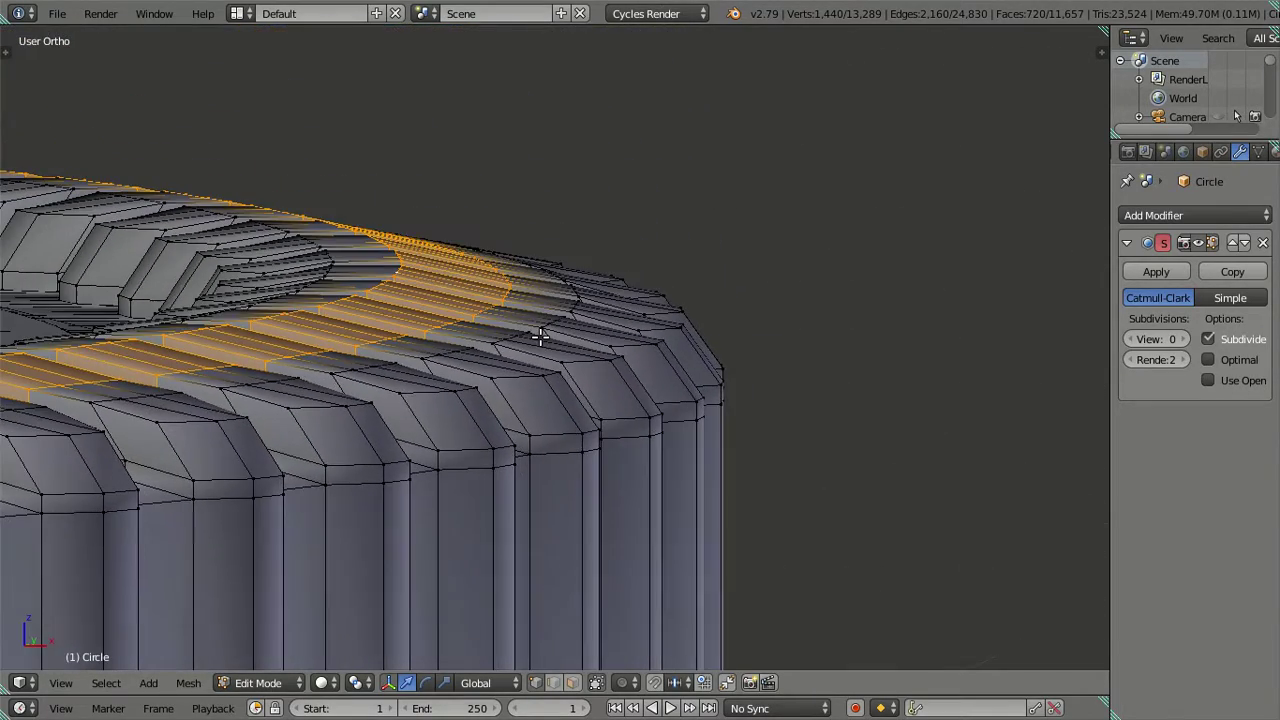
mouse_move(570, 540)
middle_mouse_down()
mouse_move(586, 486)
mouse_move(520, 387)
middle_mouse_up()
key("a")
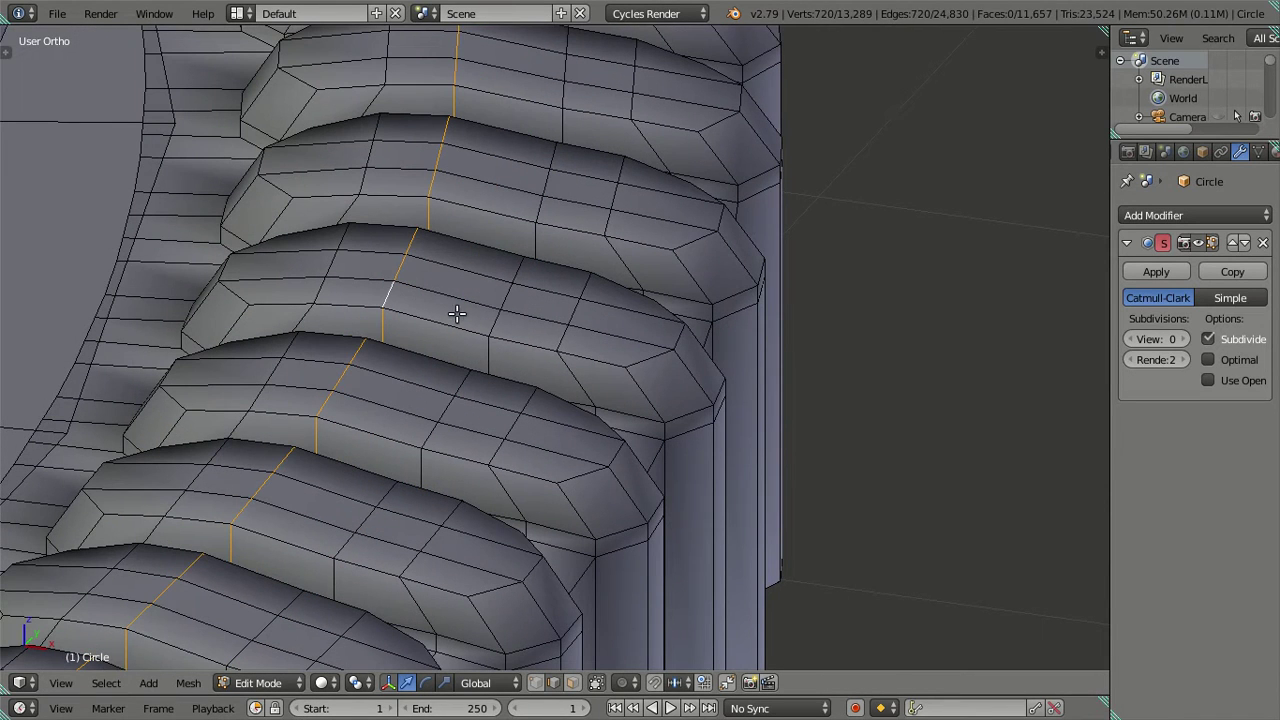
key("x")
left_click(591, 330)
mouse_move(580, 396)
middle_mouse_down()
mouse_move(577, 381)
mouse_move(748, 220)
mouse_move(651, 337)
mouse_move(600, 434)
mouse_move(546, 317)
mouse_move(674, 315)
mouse_move(577, 329)
mouse_move(866, 306)
mouse_move(491, 437)
middle_mouse_up()
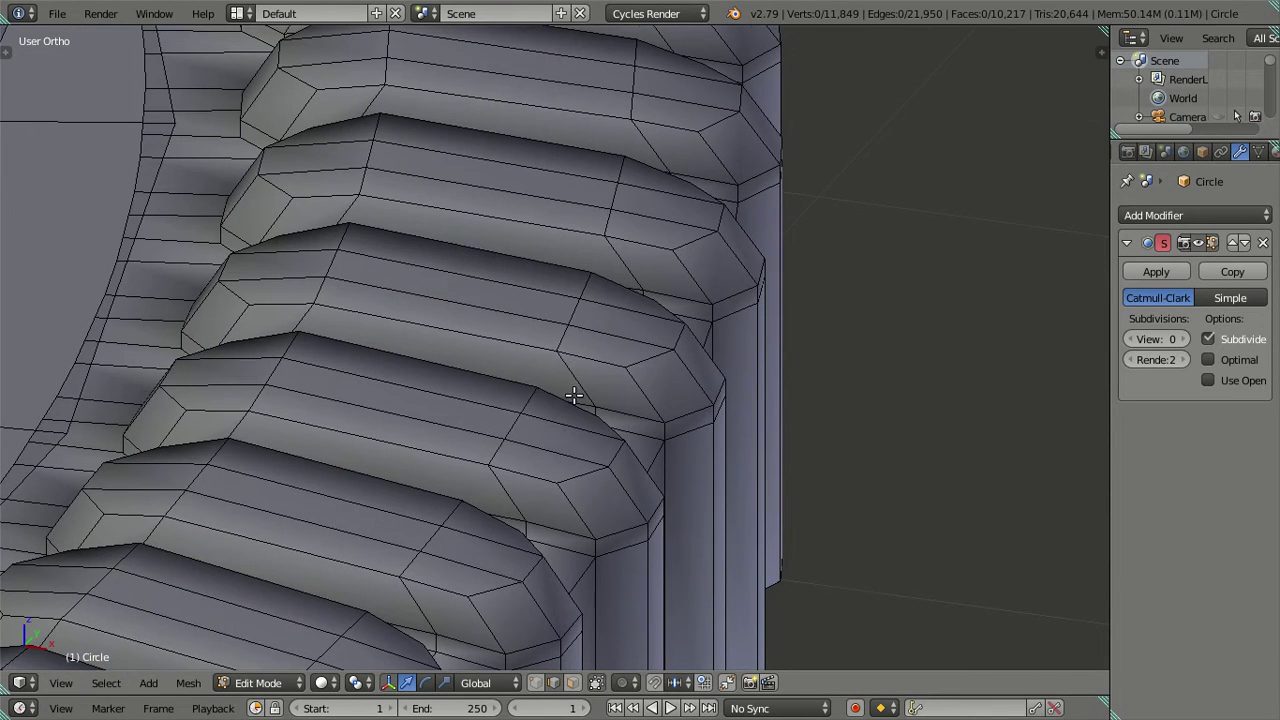
key("Tab")
scroll(748, 220, "down", 2)
scroll(674, 315, "up", 3)
key("Tab")
key("ctrl+r")
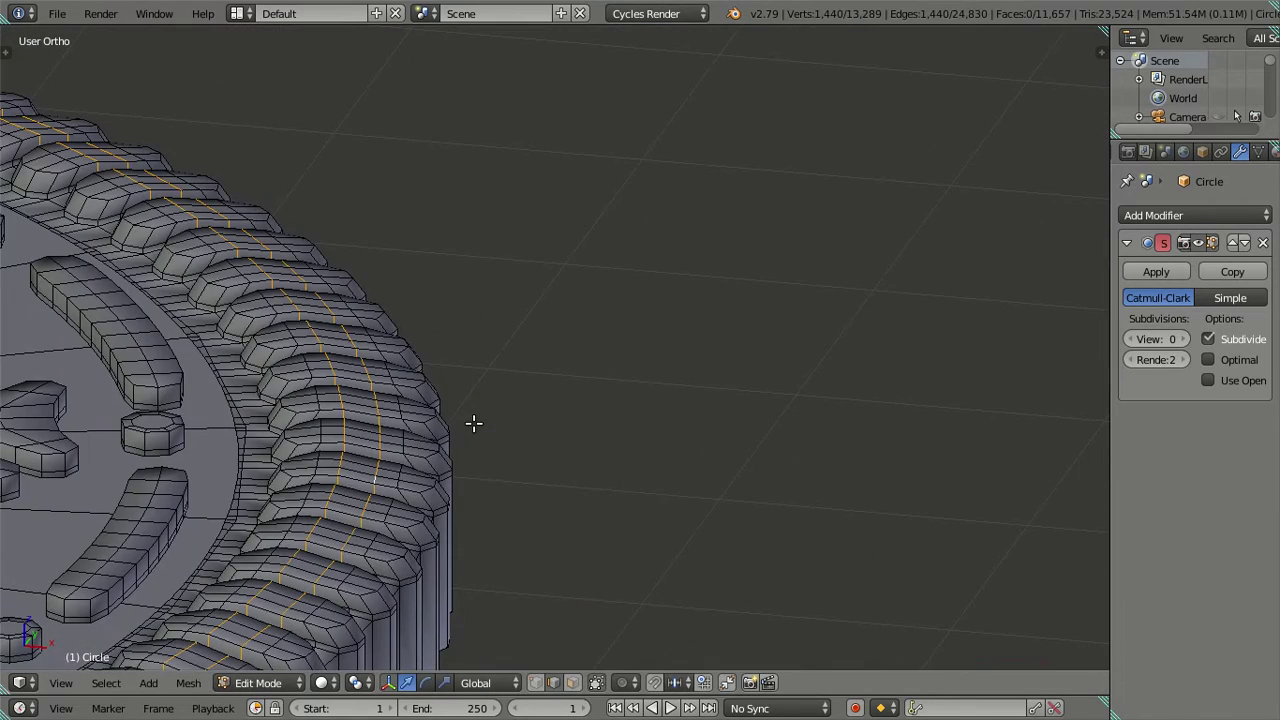
left_click(473, 431)
key("Tab")
scroll(474, 430, "down", 3)
mouse_move(485, 422)
middle_mouse_down()
mouse_move(470, 432)
mouse_move(694, 429)
mouse_move(643, 394)
mouse_move(631, 466)
mouse_move(654, 274)
mouse_move(621, 431)
mouse_move(698, 453)
middle_mouse_up()
scroll(470, 432, "up", 3)
key("Tab")
key("a")
left_click(610, 447, "alt")
scroll(609, 434, "down", 2)
key("KP_1")
scroll(698, 453, "up", 3)
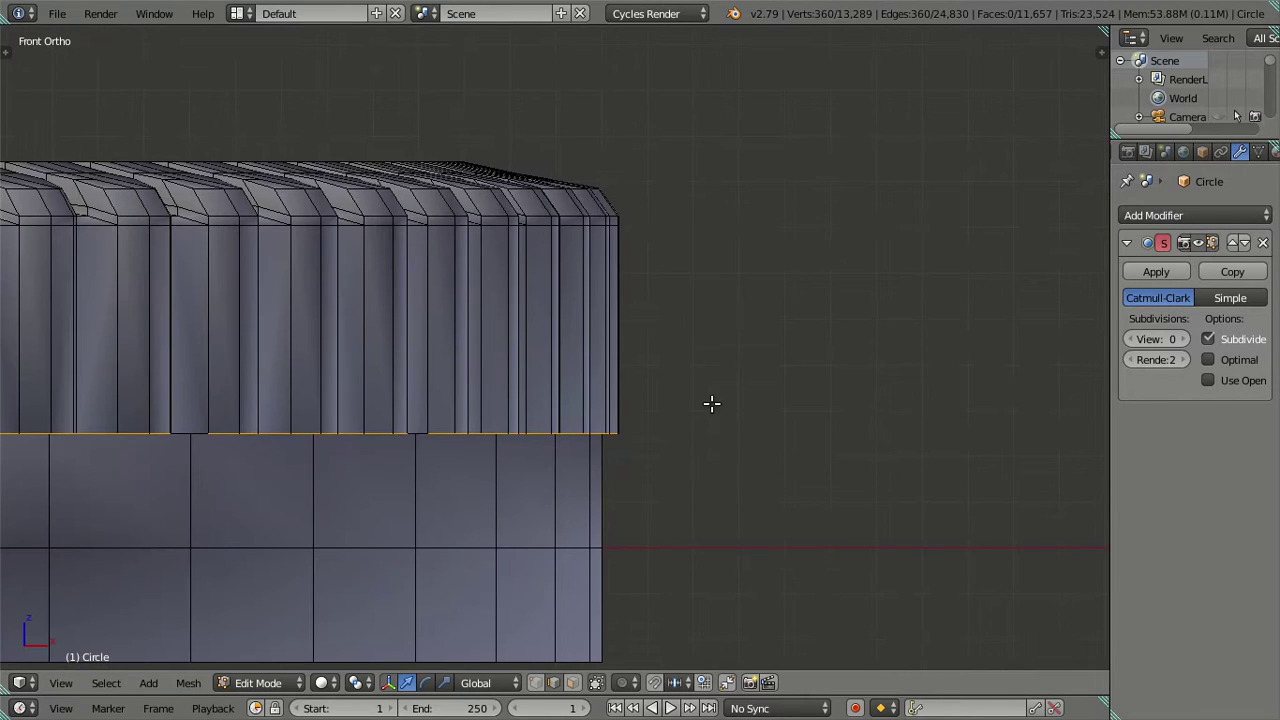
Scale the selected rim loop up by 1.01 and deselect it.
key("s")
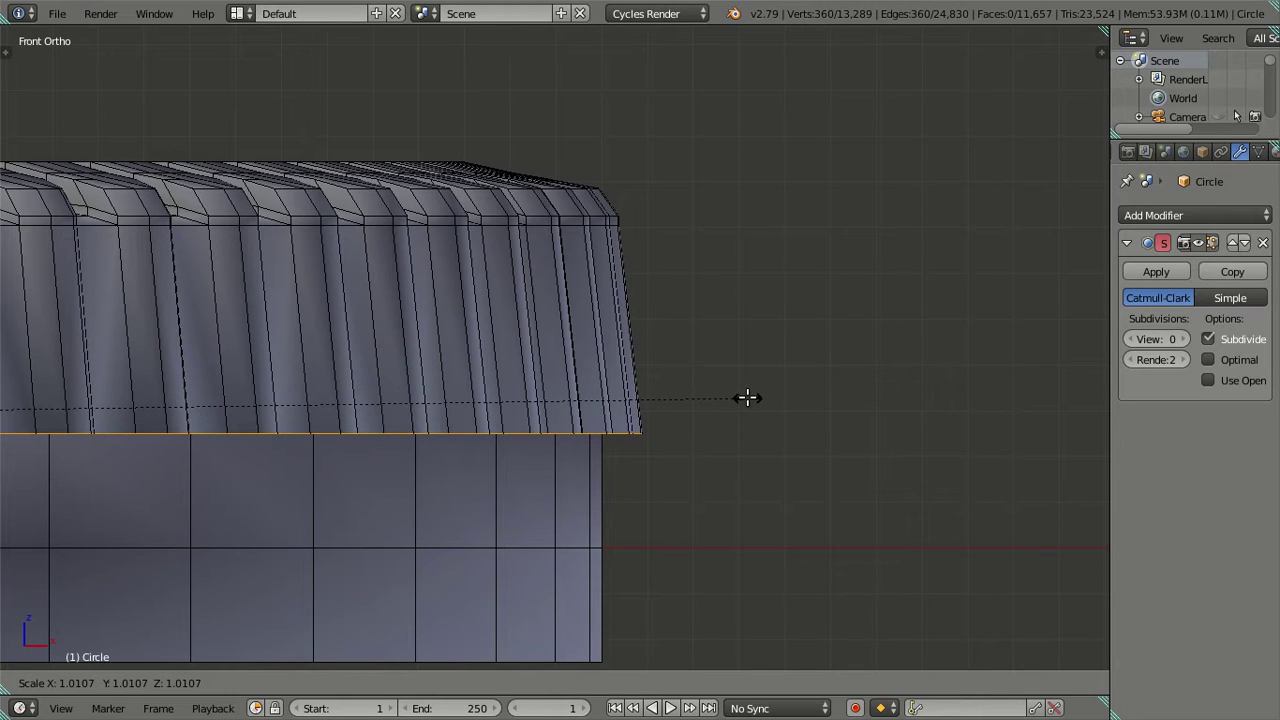
type("1.0")
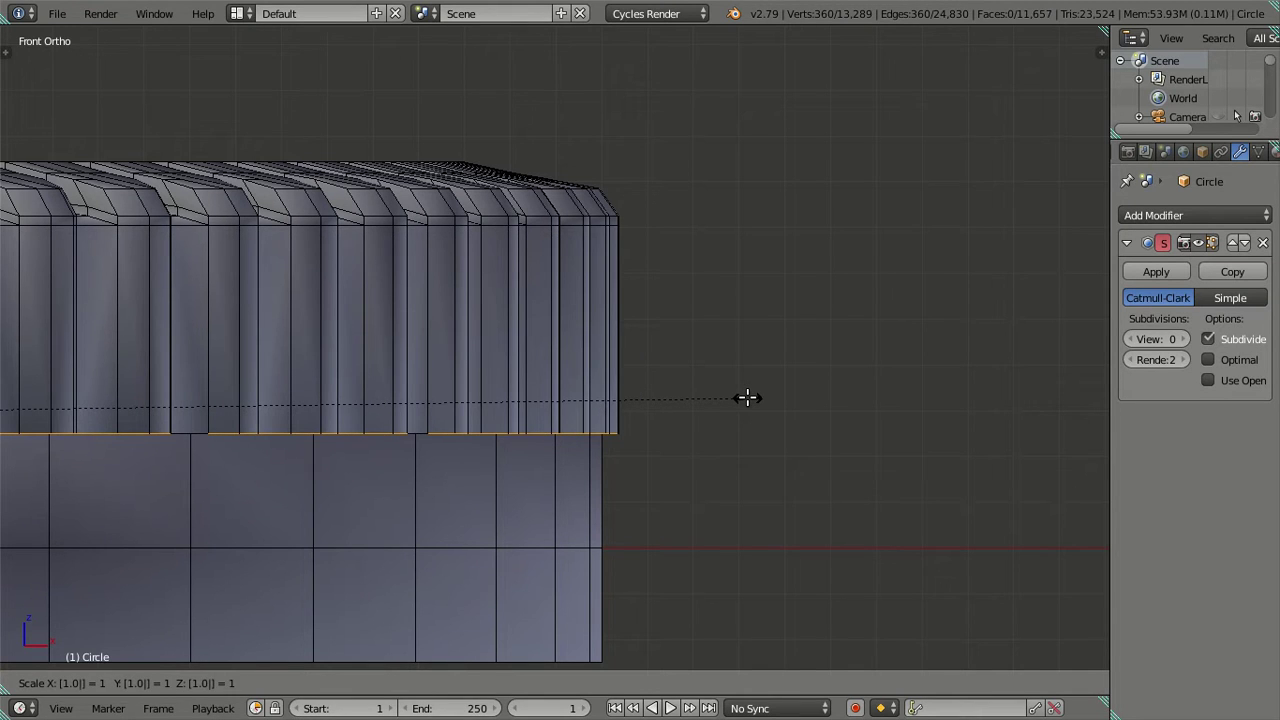
type("1")
key("Return")
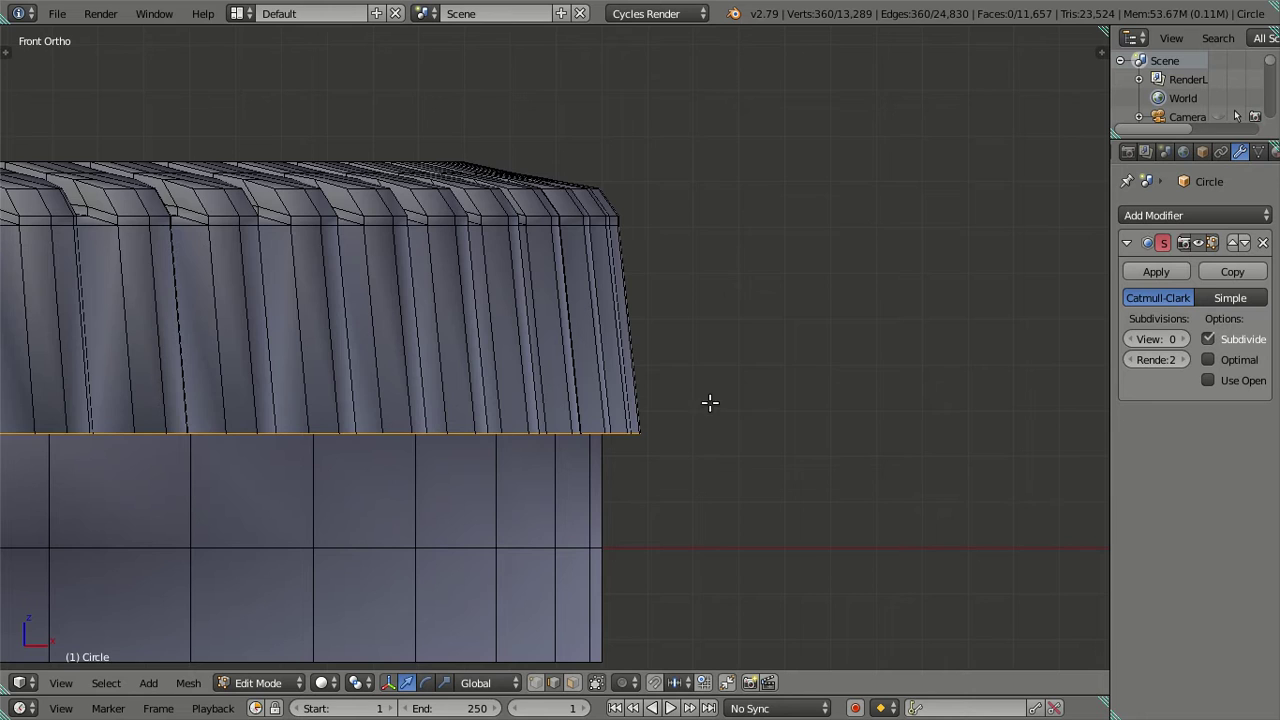
key("a")
Add two centred loop cuts around the rim side in Front view.
middle_click_drag(694, 394, 691, 408)
key("KP_1")
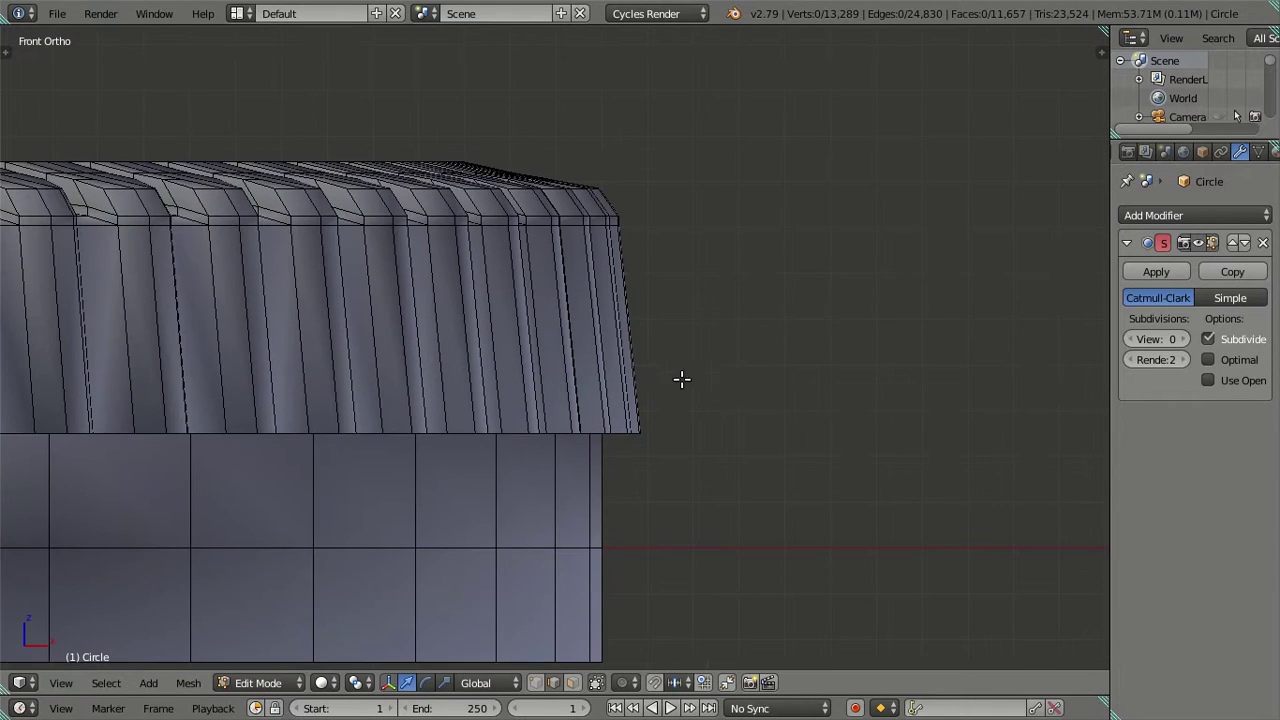
scroll(749, 420, "up", 1)
scroll(763, 397, "up", 1)
key("ctrl+r")
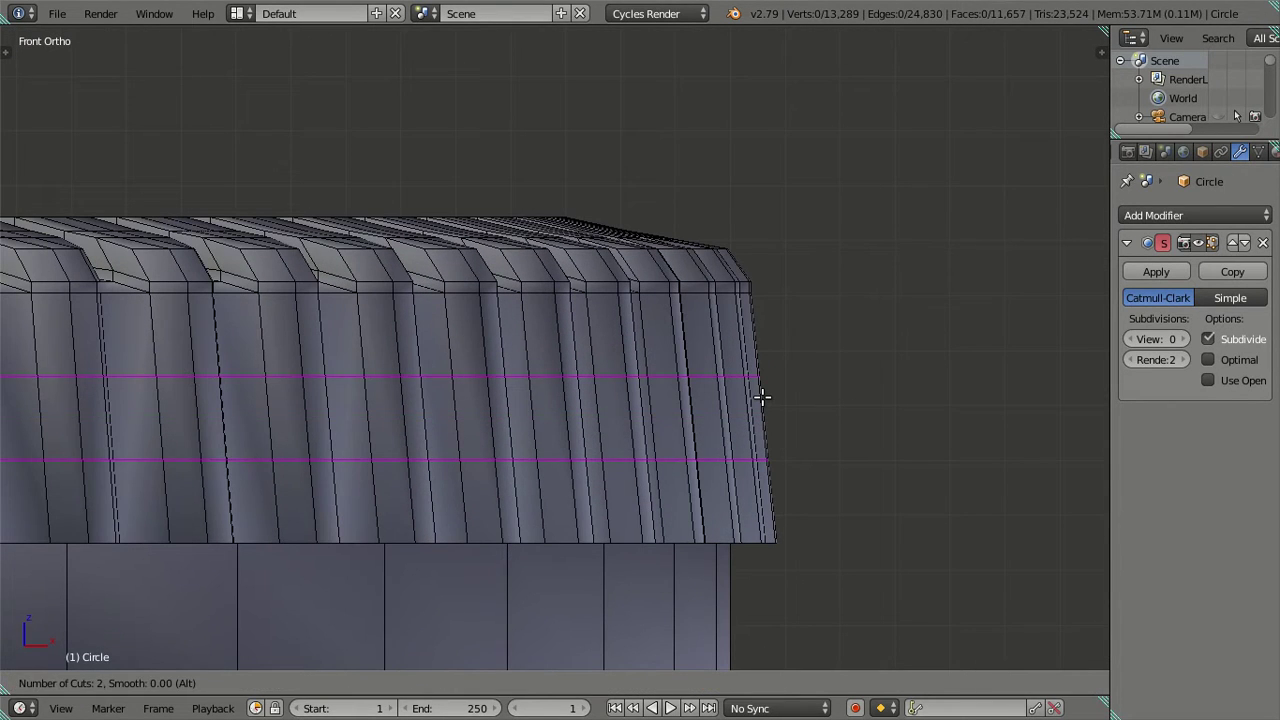
left_click(762, 397)
right_click(762, 393)
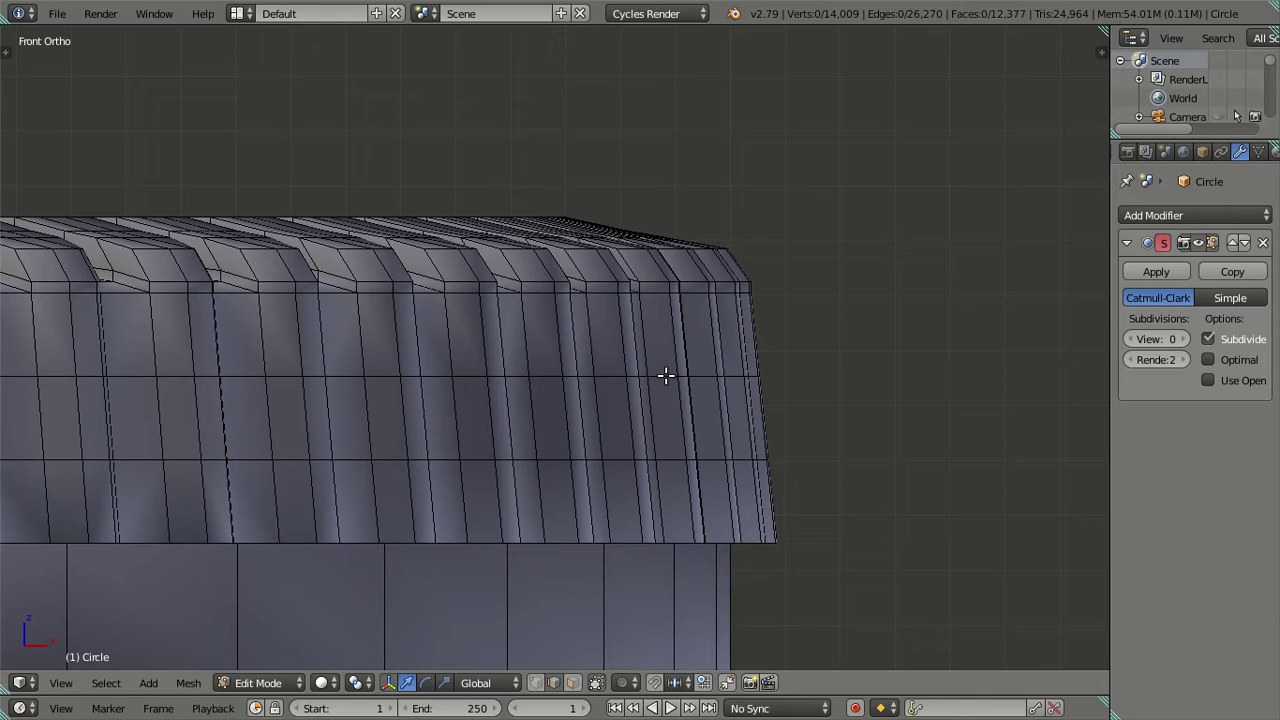
Move the upper new loop down along Z and scale it slightly outward.
left_click(572, 682)
right_click(621, 338, "alt")
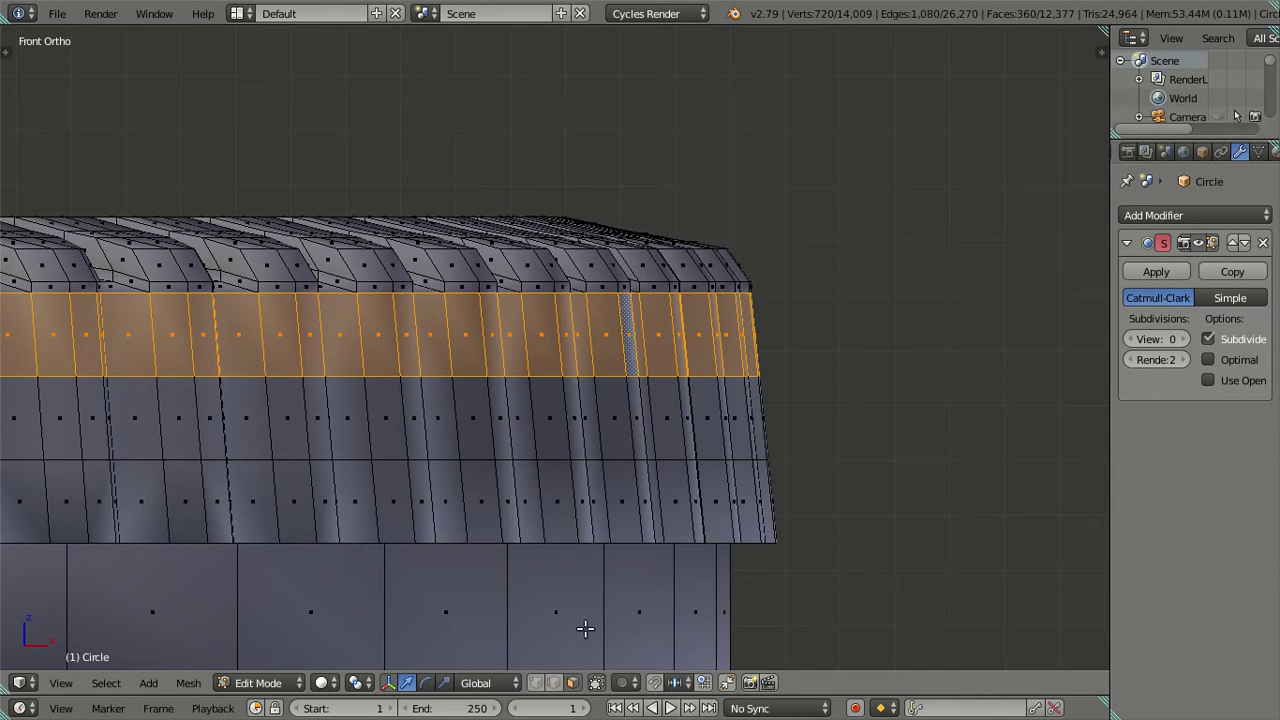
left_click(537, 682)
right_click(607, 376, "alt+shift")
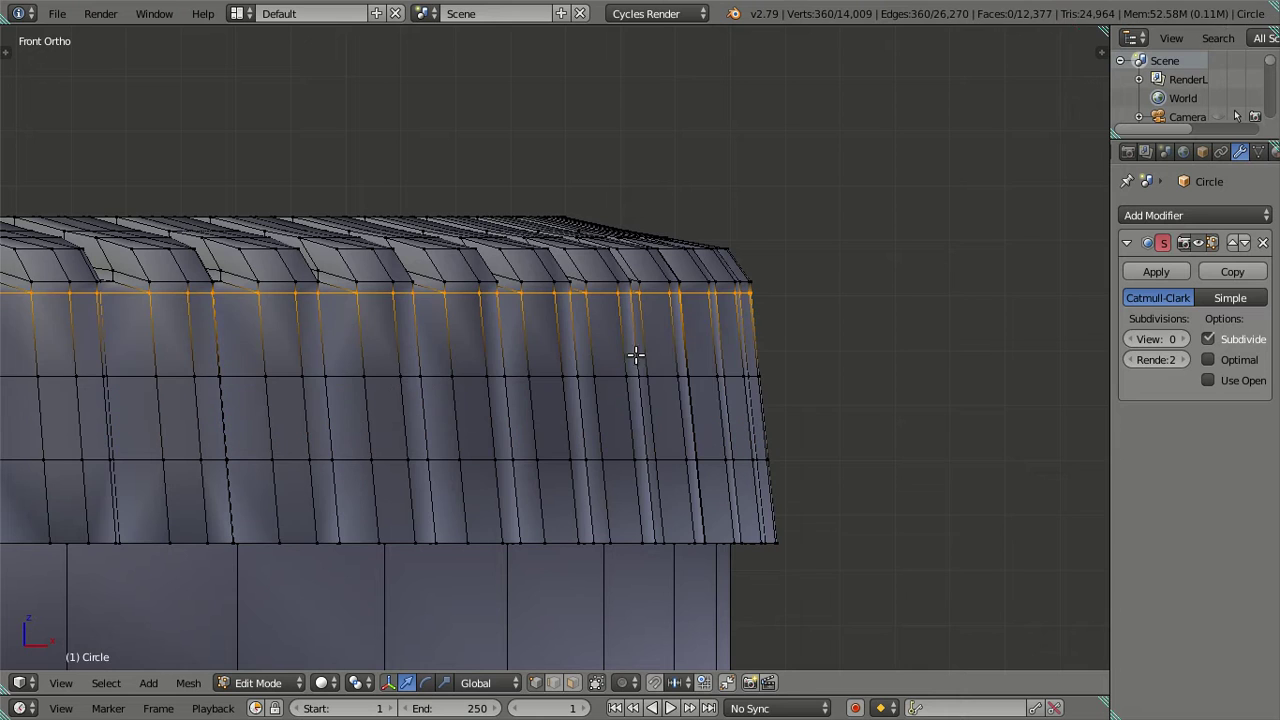
scroll(671, 365, "up", 1)
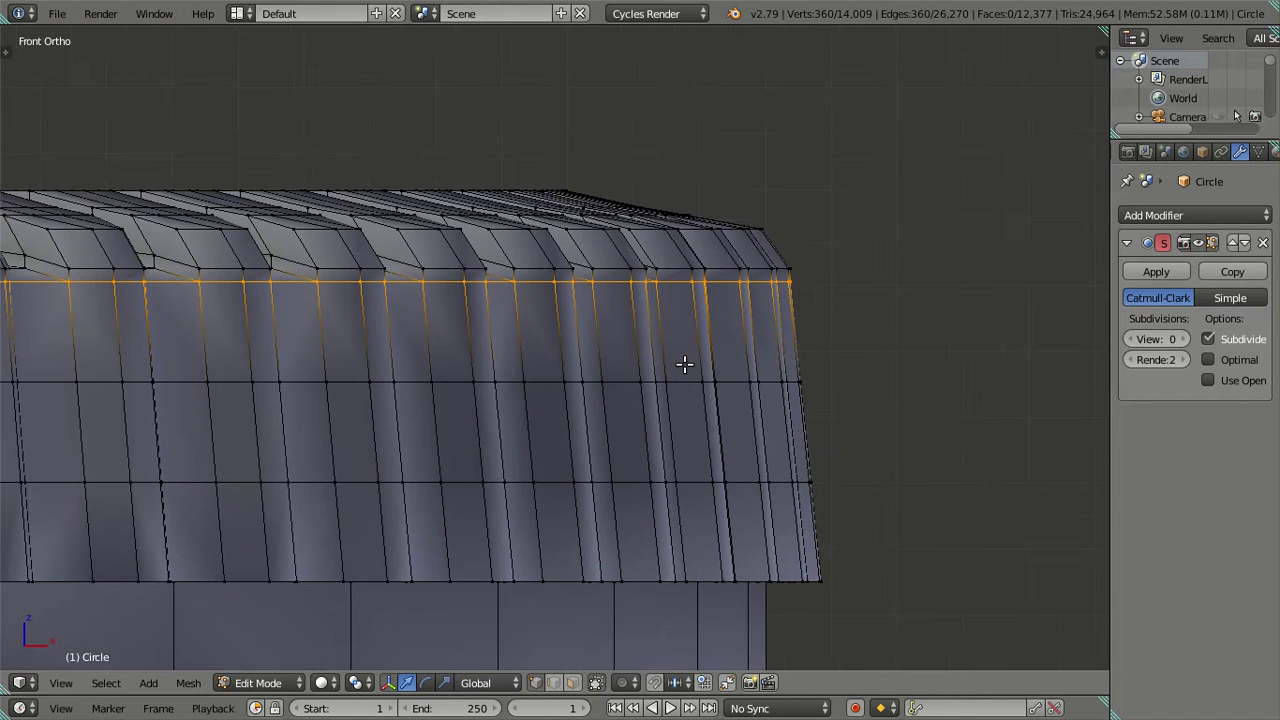
key("g")
key("z")
left_click(738, 401)
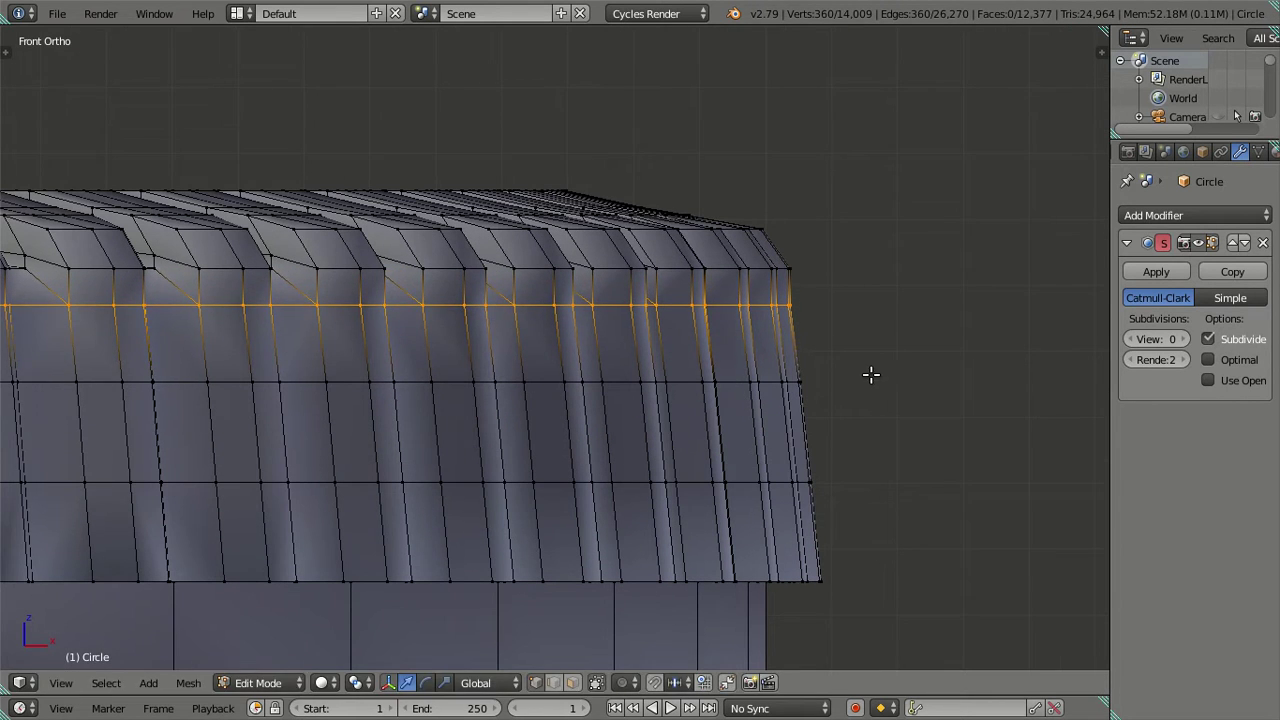
key("s")
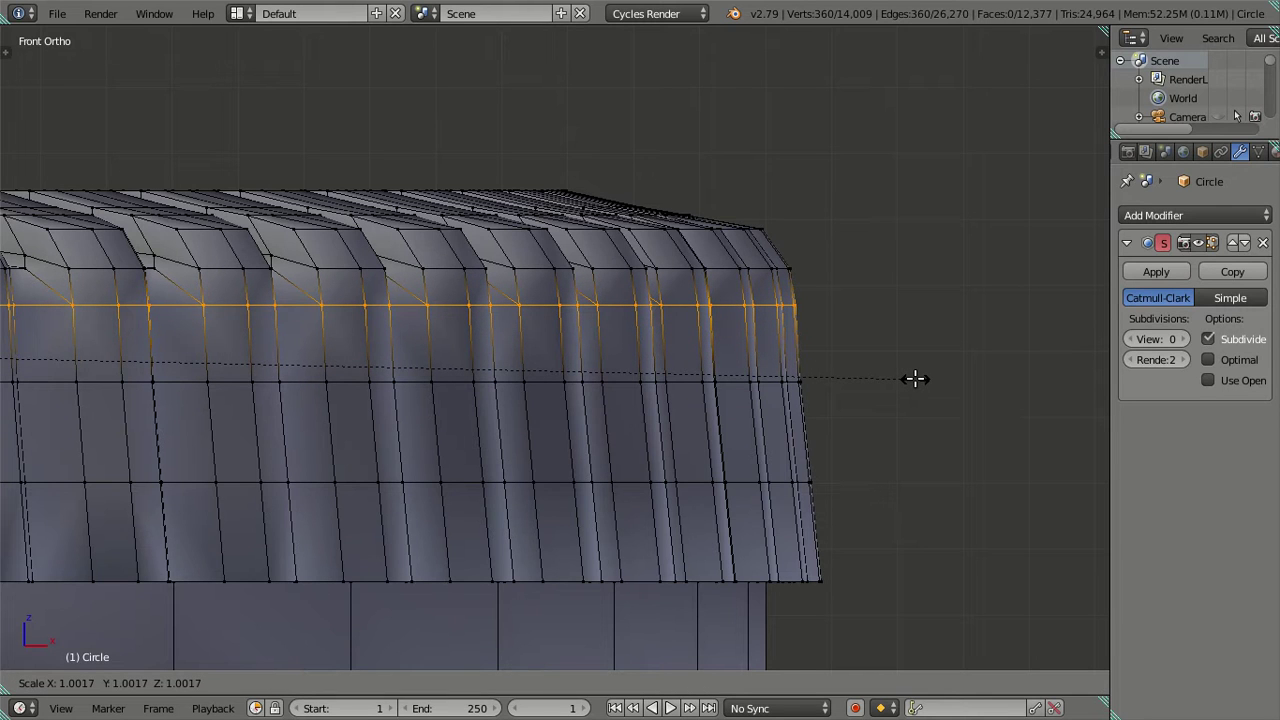
left_click(915, 378)
Scale the middle and lower rim loops slightly outward to round the bulge.
key("a")
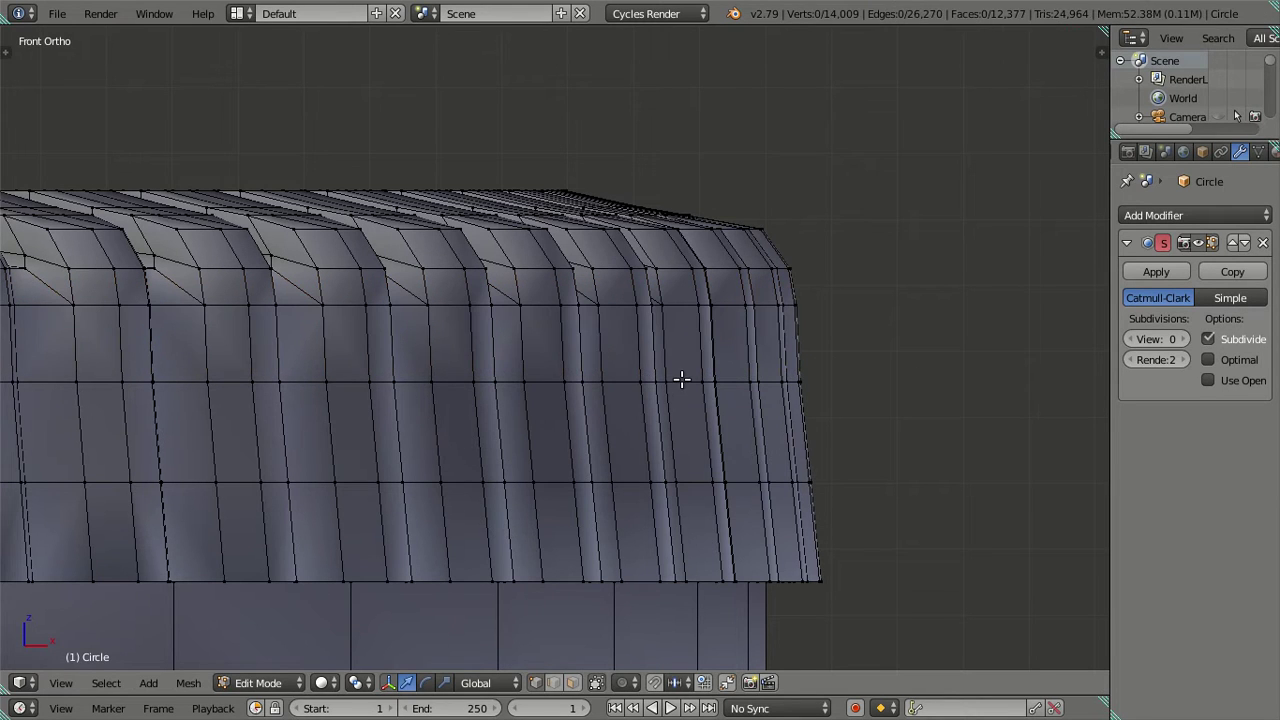
left_click(681, 379, "alt")
middle_click_drag(681, 379, 837, 360)
key("s")
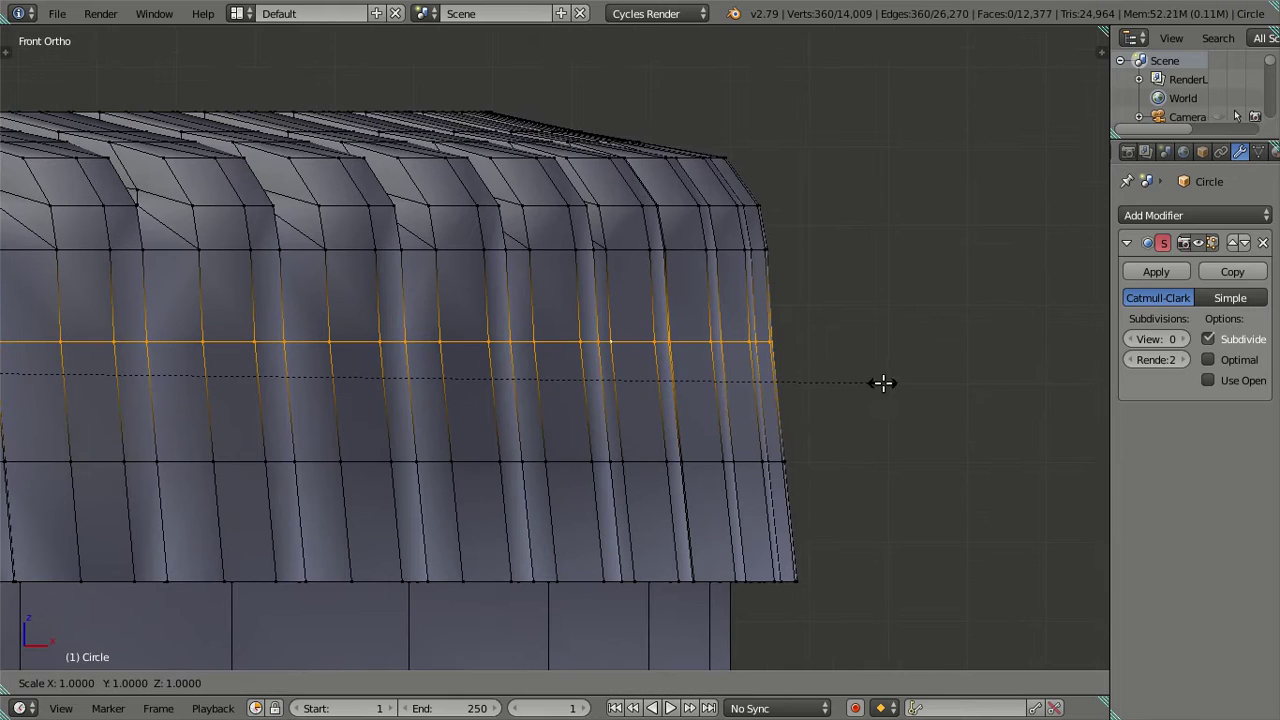
left_click(888, 387)
left_click(830, 461, "alt")
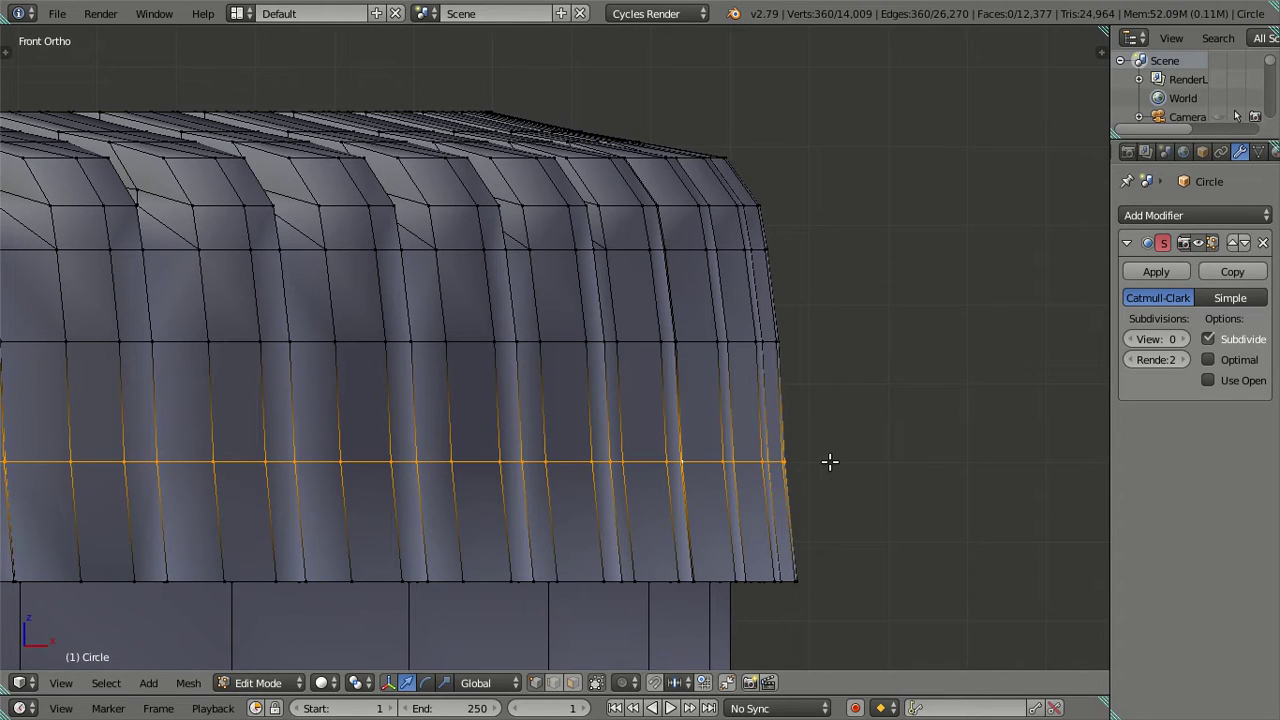
key("s")
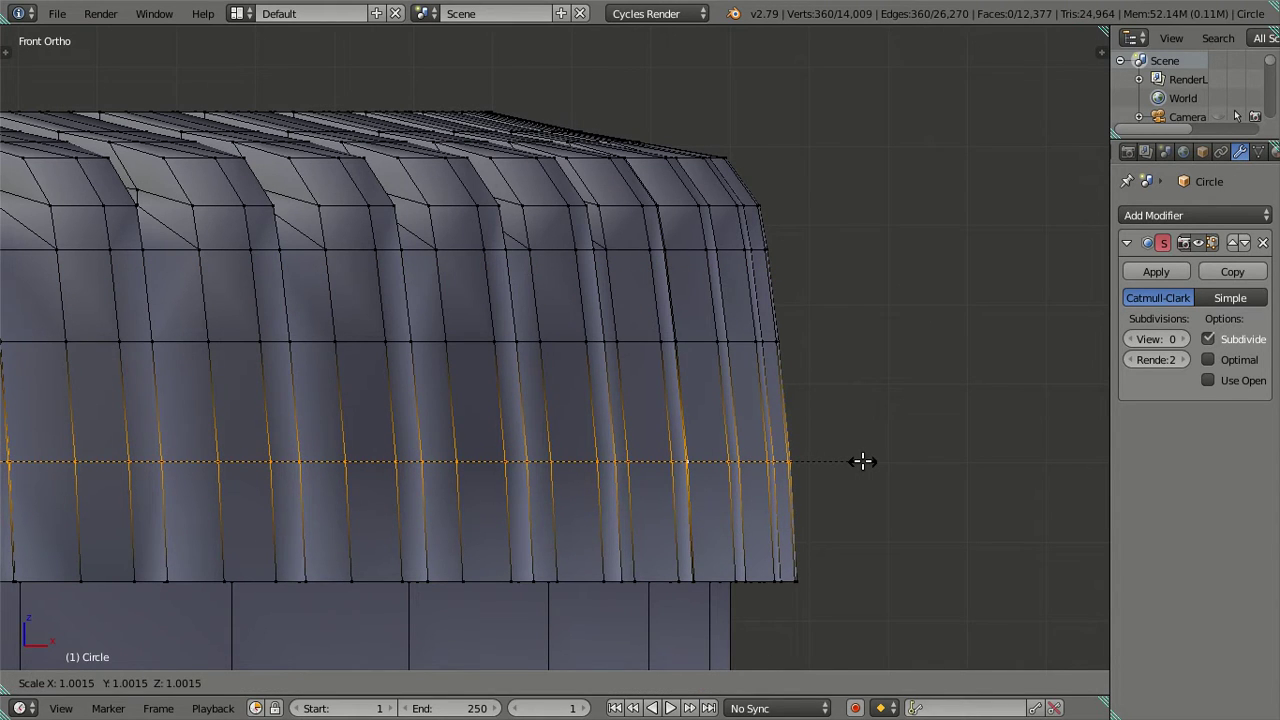
left_click(861, 460)
Return to Object Mode and preview the cookie at viewport subdivision level 2 from the top and front.
key("a")
key("Tab")
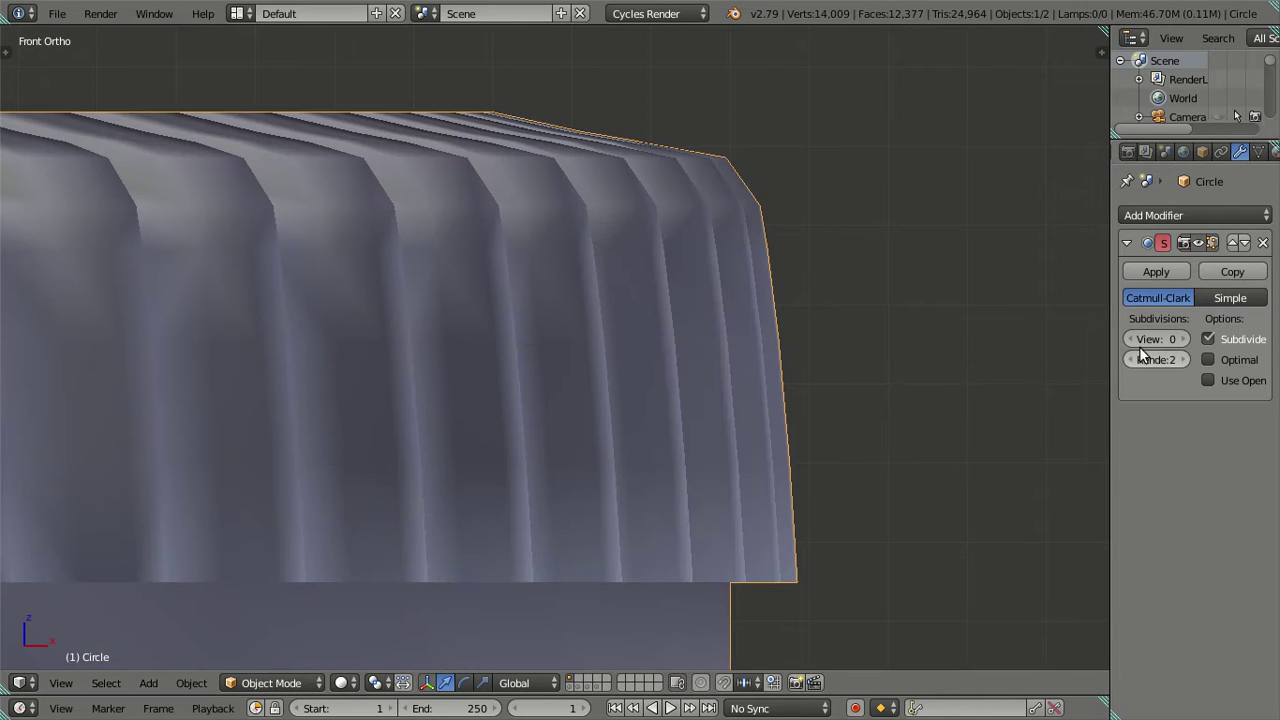
left_click(1184, 339)
left_click(1184, 339)
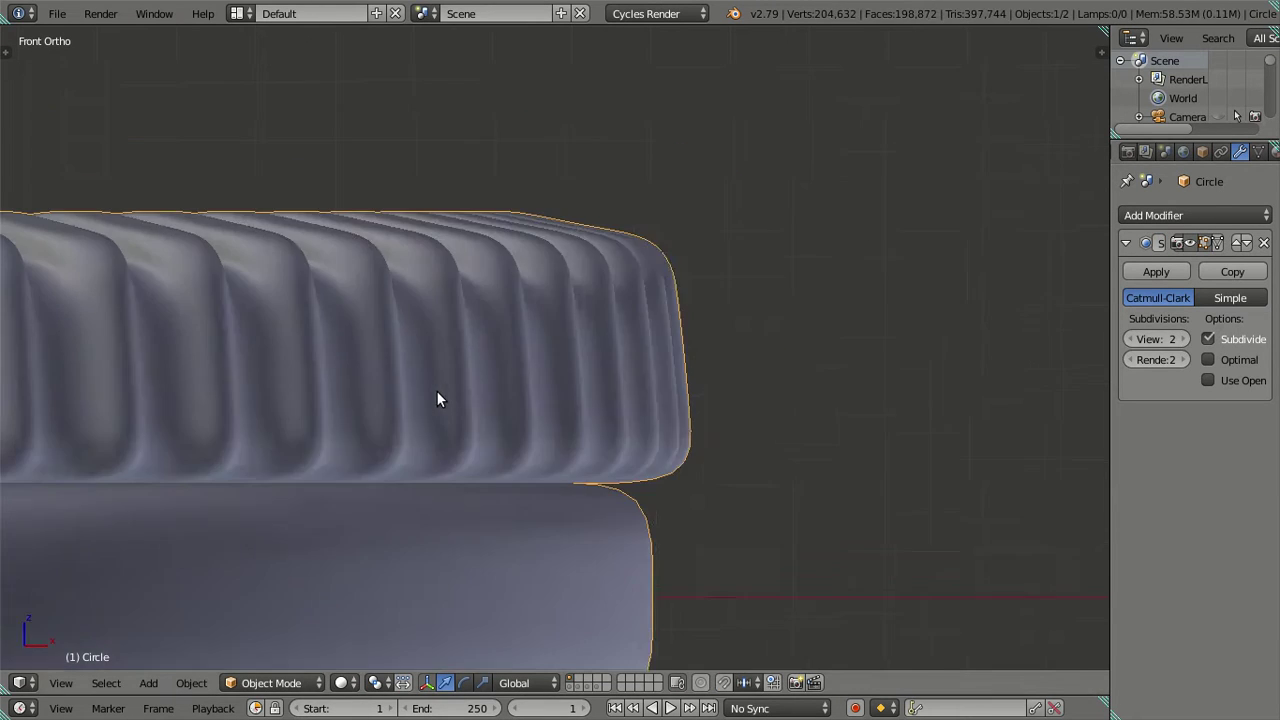
scroll(440, 390, "down", 3)
mouse_move(479, 371)
middle_mouse_down()
mouse_move(442, 357)
mouse_move(396, 402)
middle_mouse_up()
key("KP_1")
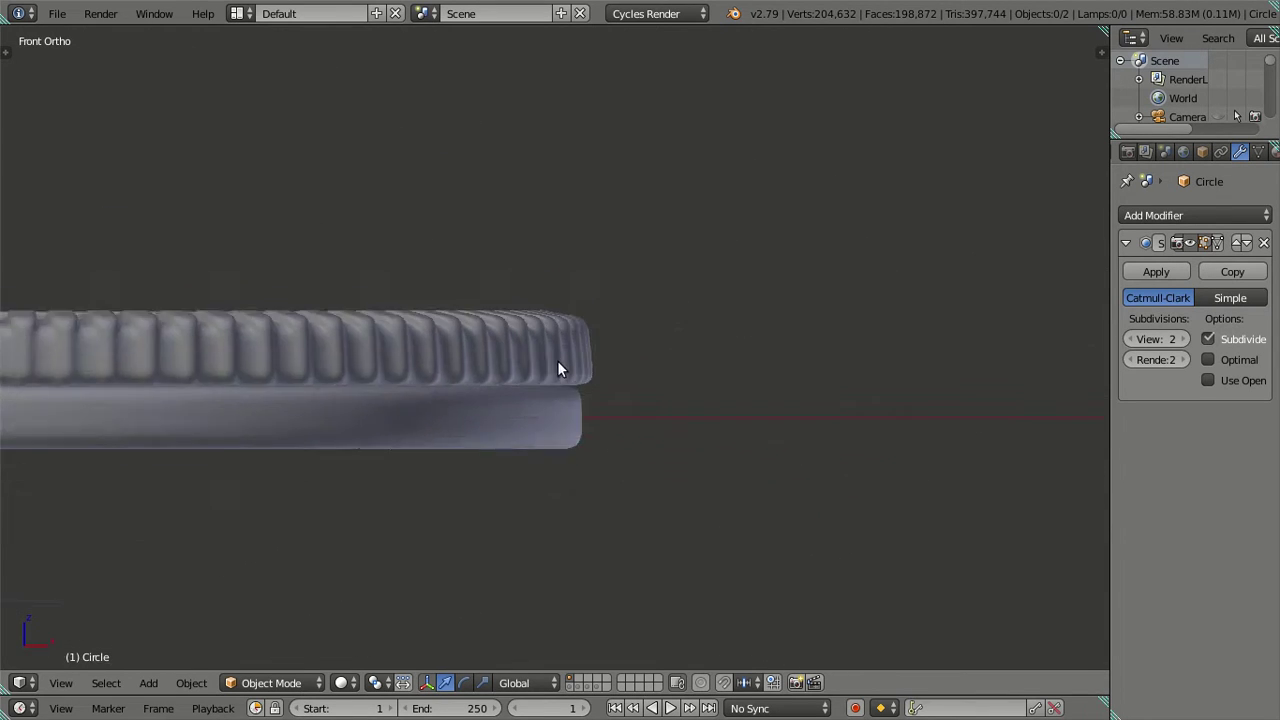
scroll(557, 368, "up", 5)
In Edit Mode at viewport subdivision 0, resize the rim's bottom edge loop.
key("Tab")
scroll(766, 553, "up", 3)
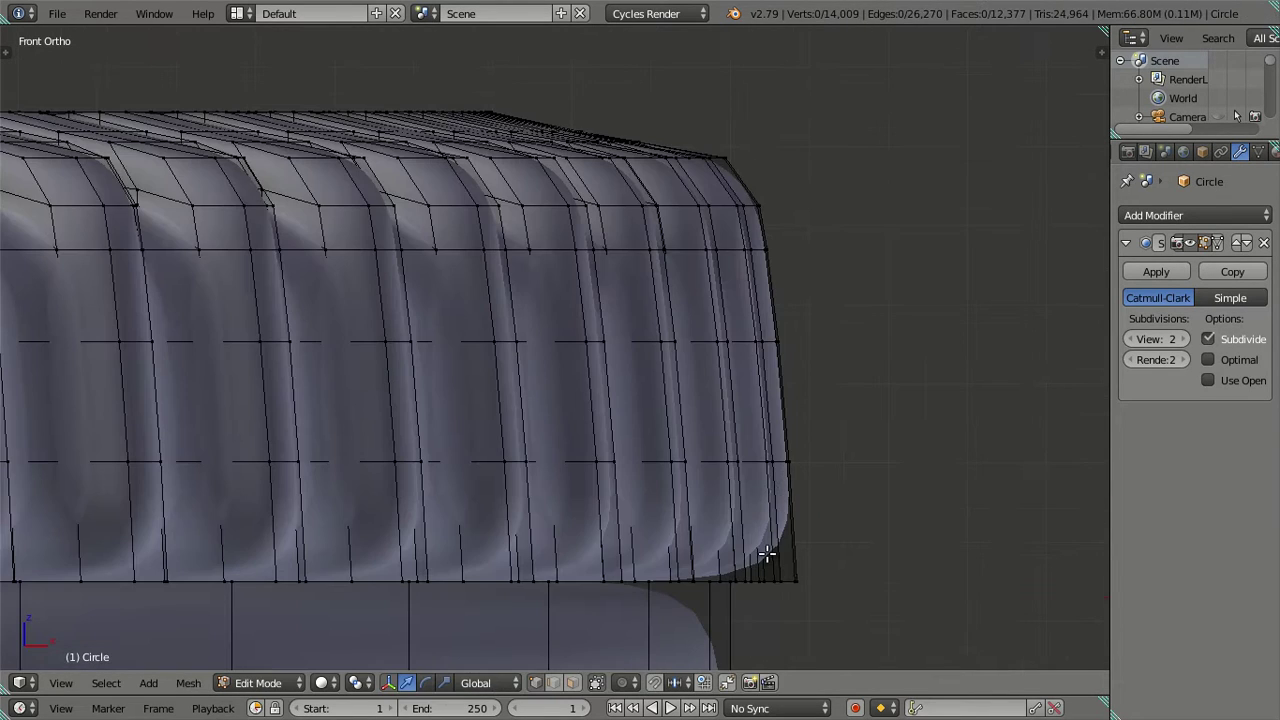
left_click(1131, 339)
left_click(1131, 339)
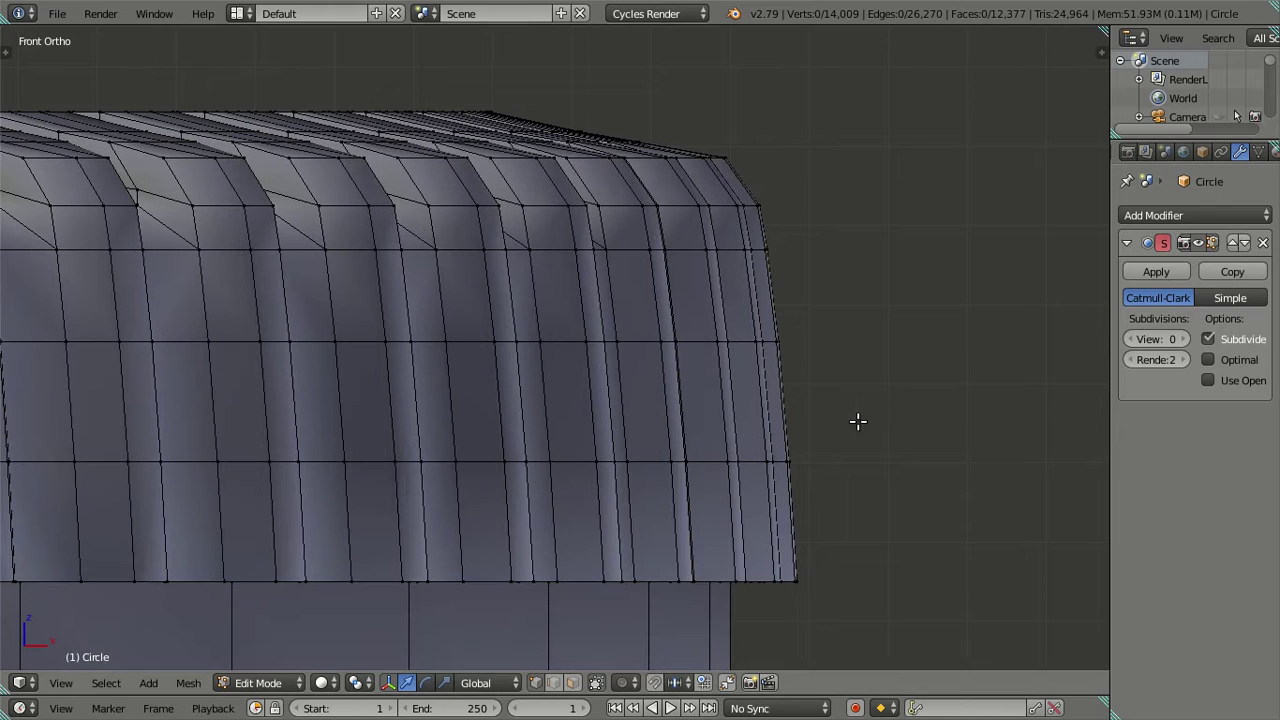
scroll(756, 425, "down", 5, "shift")
right_click(702, 424, "alt")
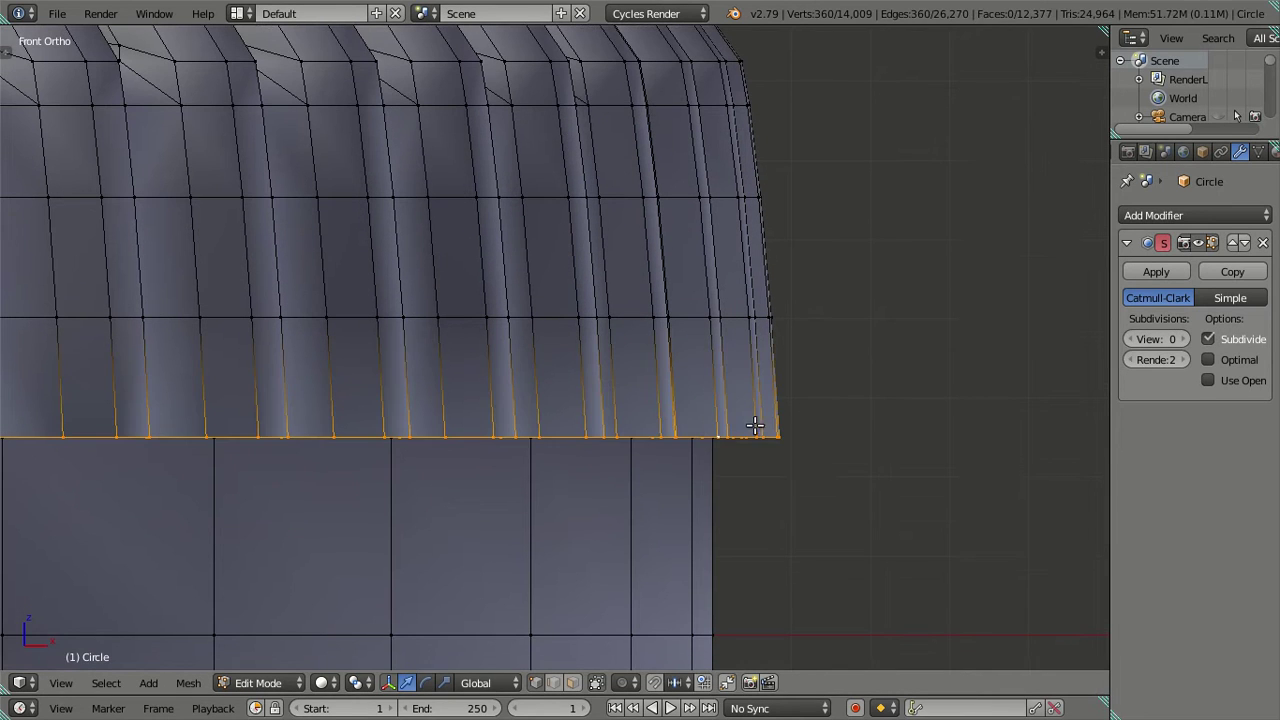
key("s")
left_click(834, 423)
key("s")
right_click(685, 290)
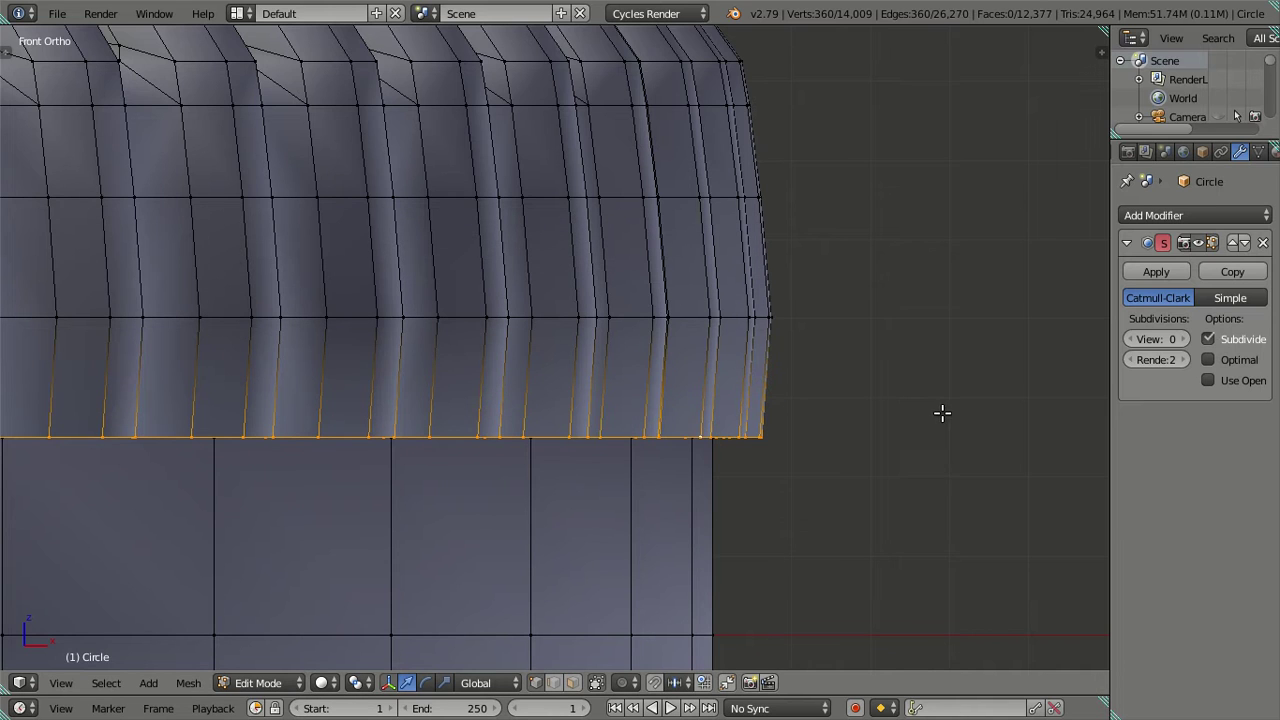
Select the rim's middle edge loop, leave its size unchanged, and return to Object Mode.
scroll(884, 397, "down", 1)
key("a")
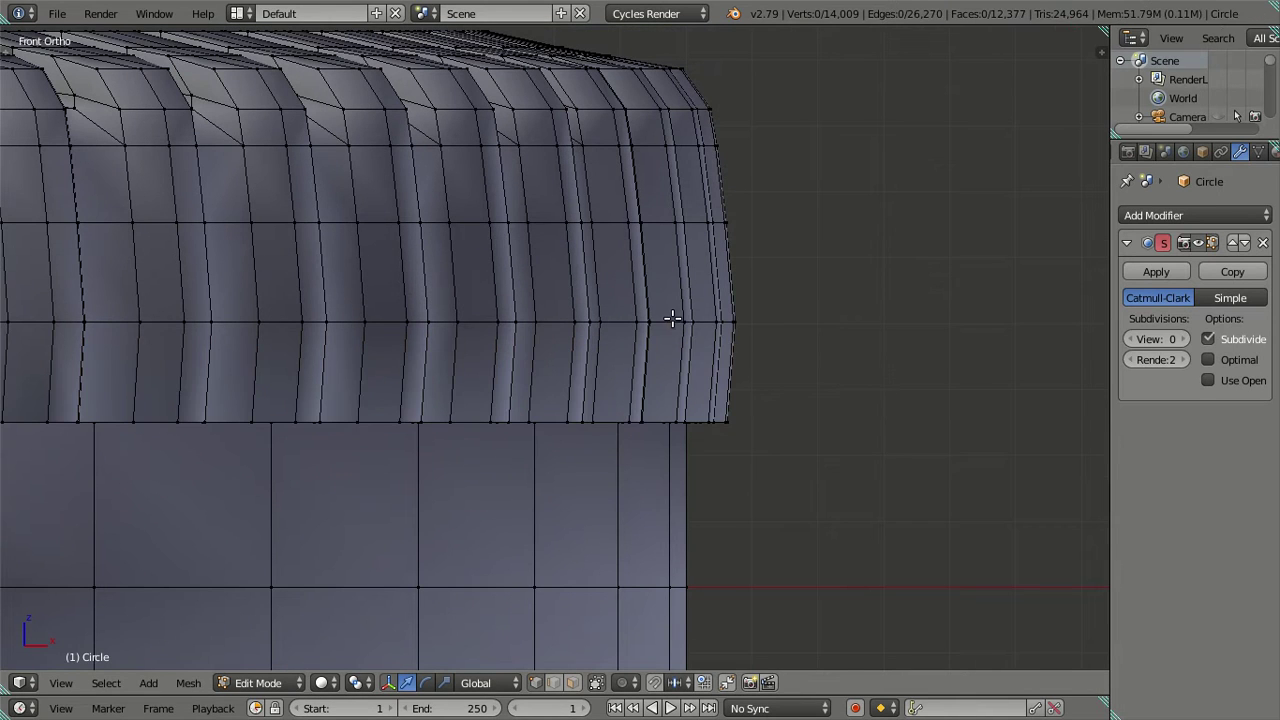
right_click(672, 318, "alt")
key("s")
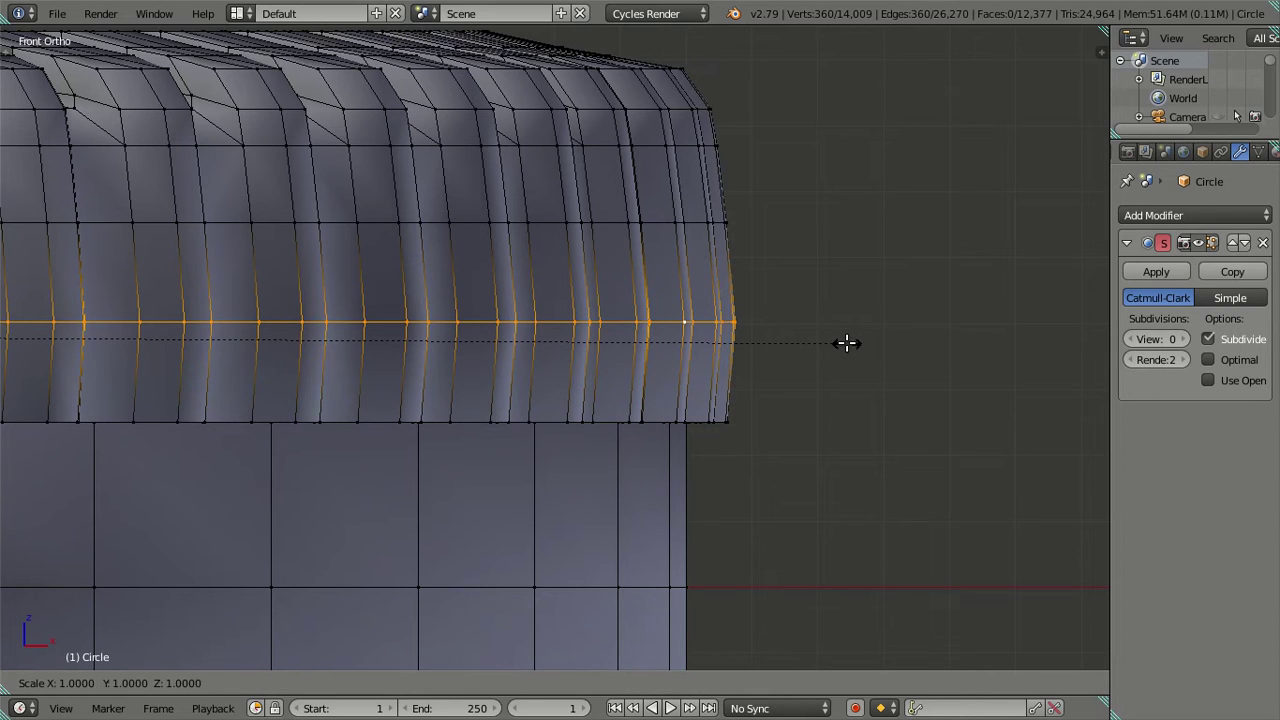
key("Escape")
key("a")
key("Tab")
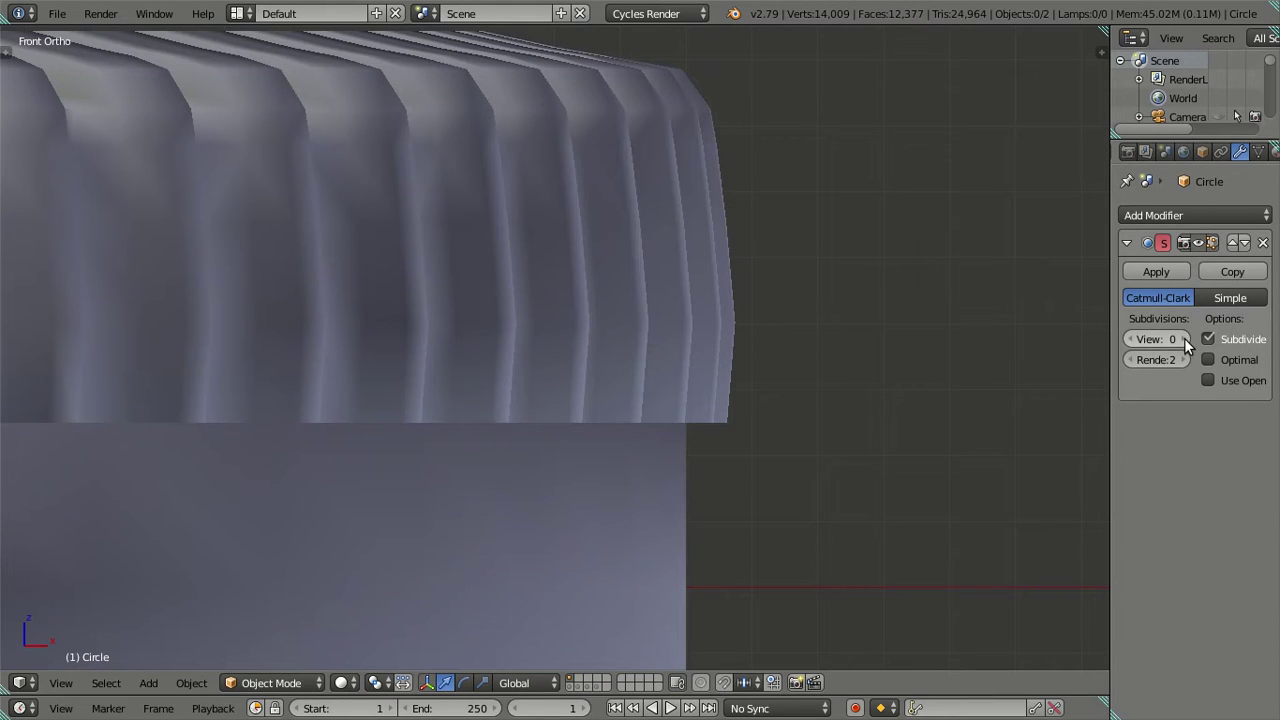
Raise viewport subdivision to 2 and view the smoothed cookie top.
left_click(1184, 338)
key("ctrl+2")
scroll(754, 335, "down", 3)
mouse_move(694, 336)
middle_mouse_down()
mouse_move(511, 363)
mouse_move(317, 326)
mouse_move(280, 303)
mouse_move(237, 331)
mouse_move(443, 329)
mouse_move(440, 309)
mouse_move(600, 320)
middle_mouse_up()
Re-enter Edit Mode, toggle viewport subdivision from 0 to 2 in front view, and shift the cookie left.
key("Tab")
left_click(1131, 339)
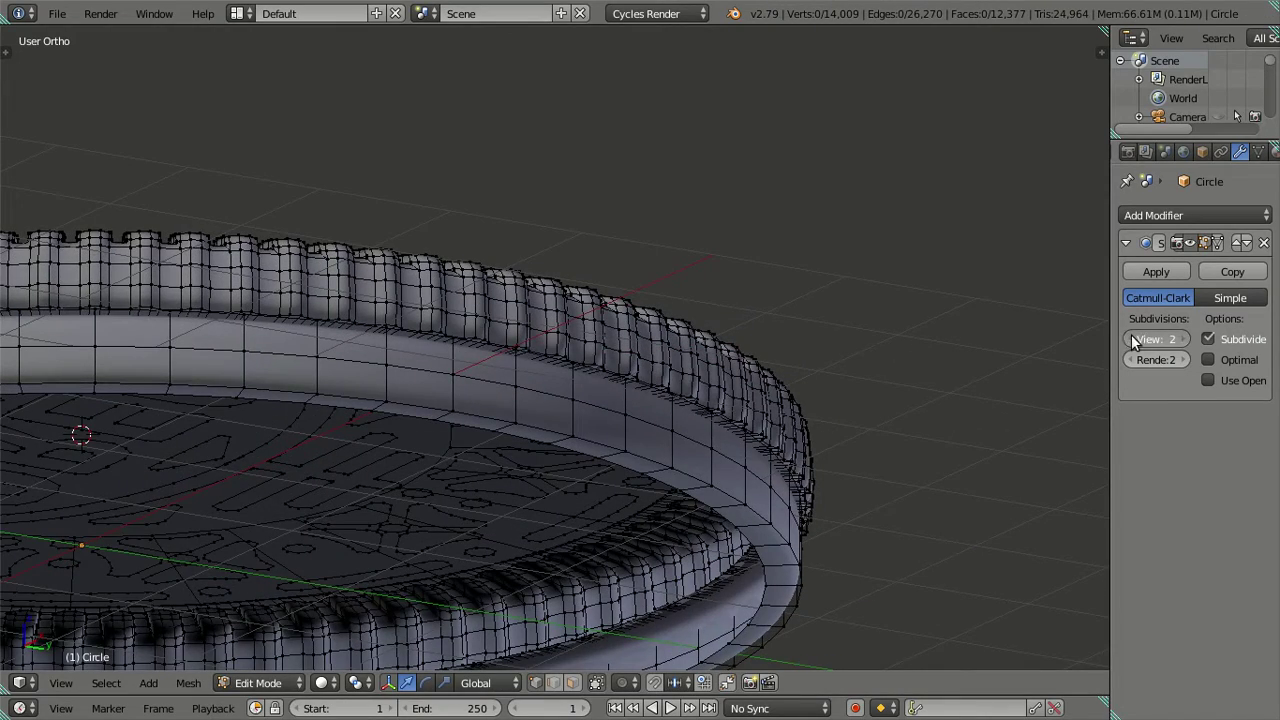
left_click(1131, 339)
middle_click_drag(768, 443, 645, 446)
key("KP_1")
scroll(651, 463, "up", 2)
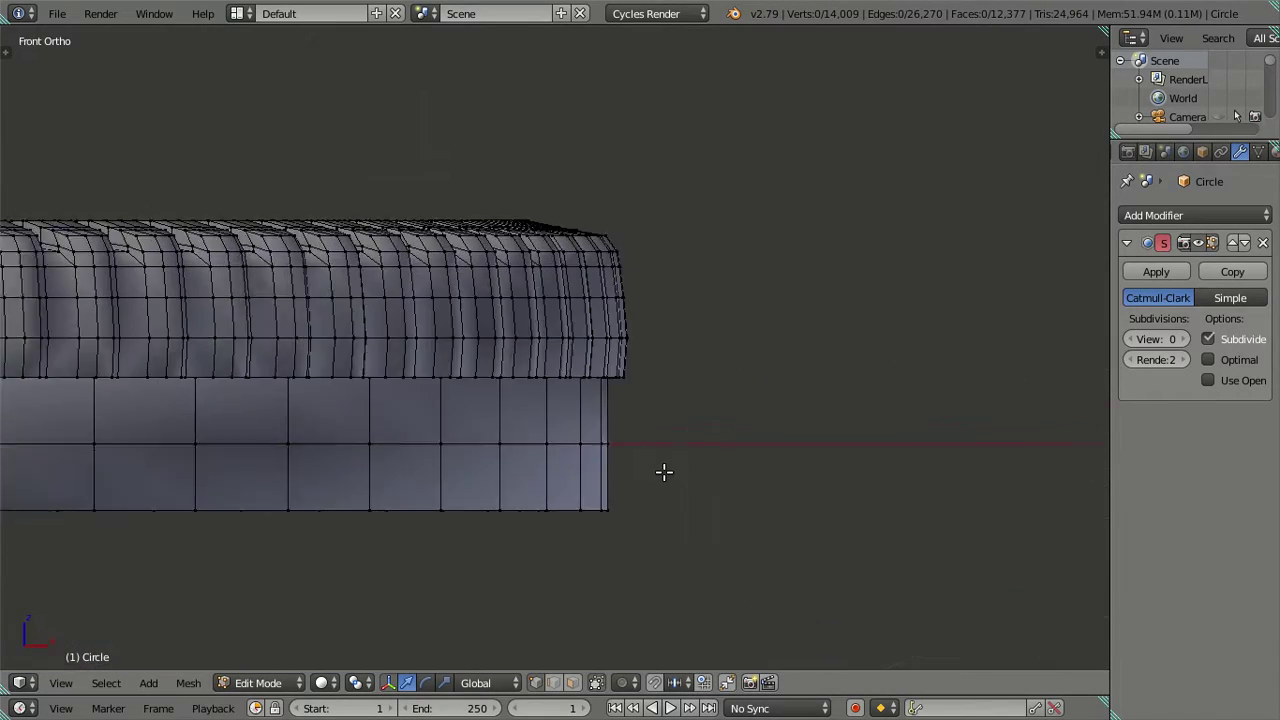
scroll(663, 471, "up", 2)
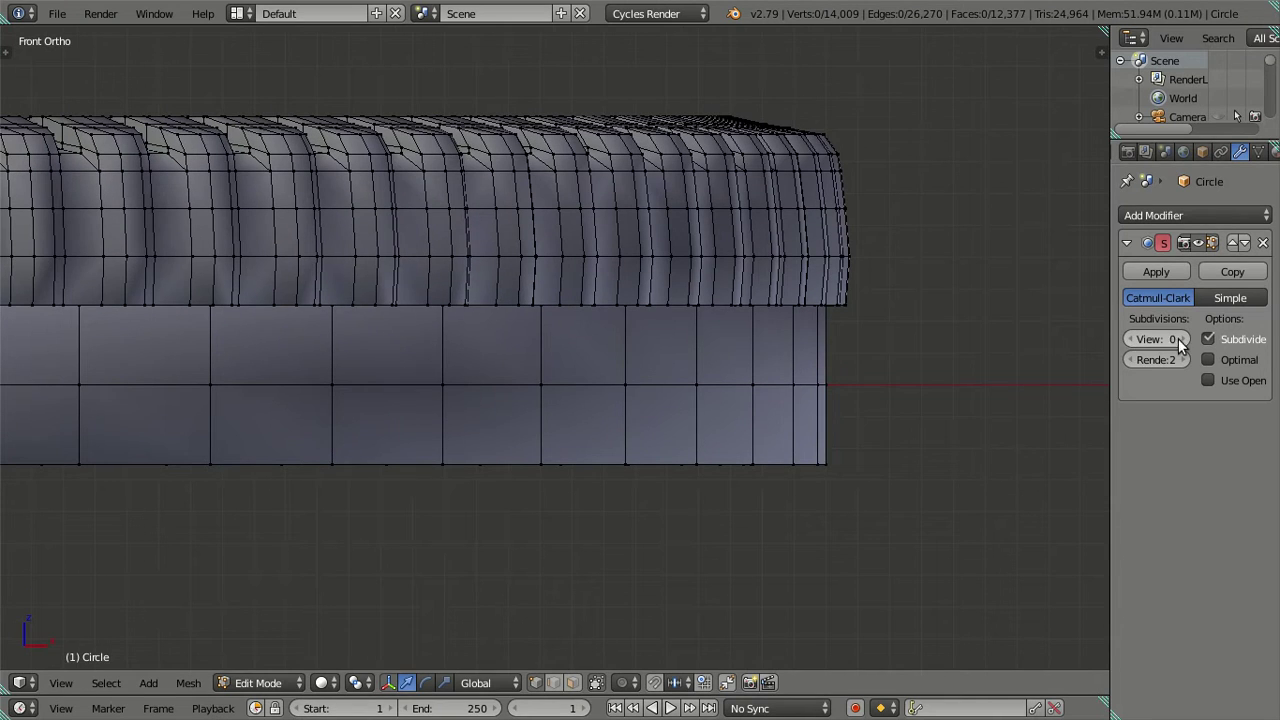
left_click(1180, 339)
left_click(1180, 339)
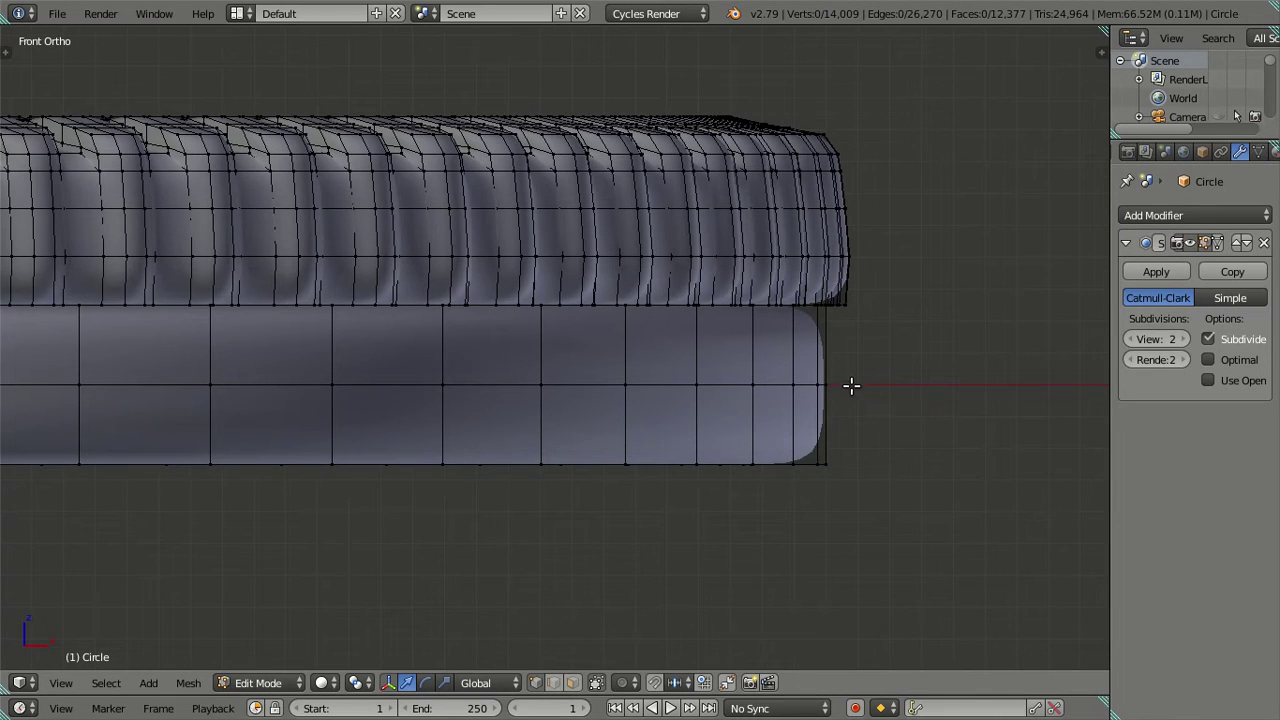
middle_click_drag(851, 386, 801, 396, "shift")
At subdivision level 0, cut a centred edge loop around the filling's side.
left_click(1133, 339)
left_click(1133, 339)
key("ctrl+r")
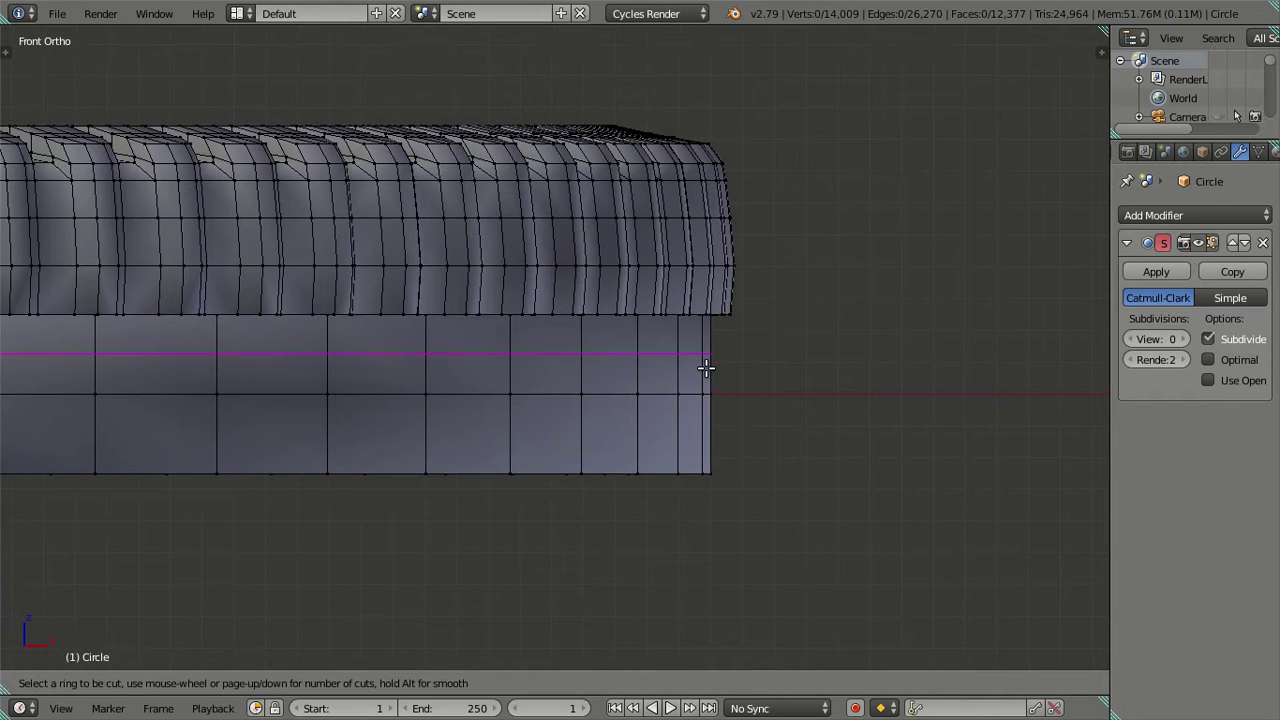
left_click(706, 368)
right_click(706, 370)
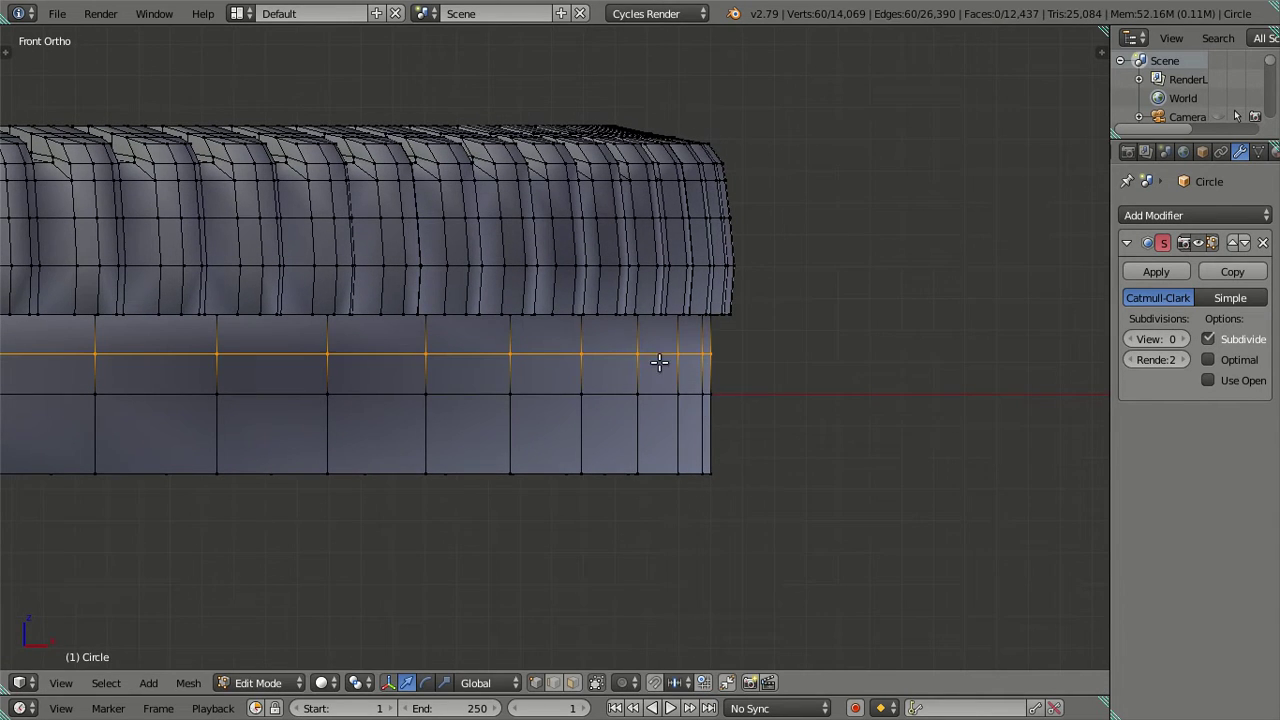
Dissolve the filling's middle edge loop and cut two new centred loops into the ring.
right_click(660, 355, "alt")
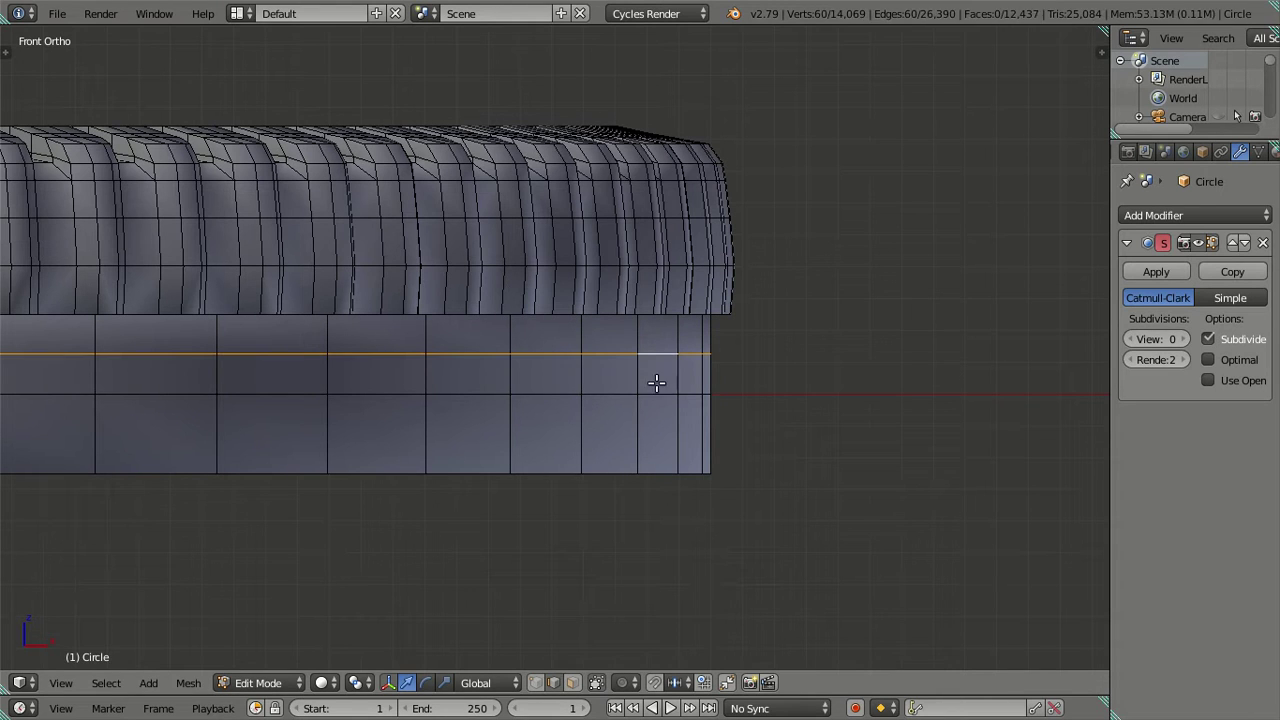
key("x")
left_click(860, 393)
key("ctrl+r")
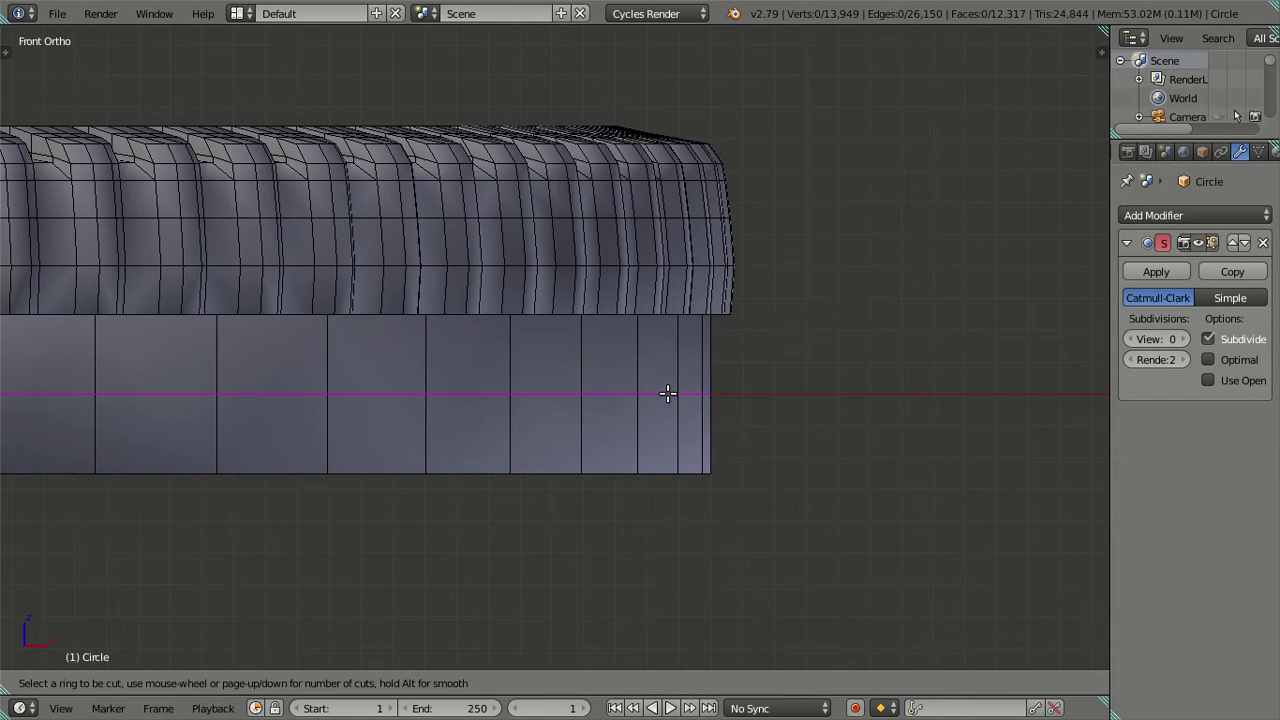
scroll(668, 393, "up", 1)
left_click(668, 393)
right_click(668, 393)
Hide the upper wafer and shrink the filling's top and bottom loops to 0.98.
right_click(661, 240)
key("l")
key("h")
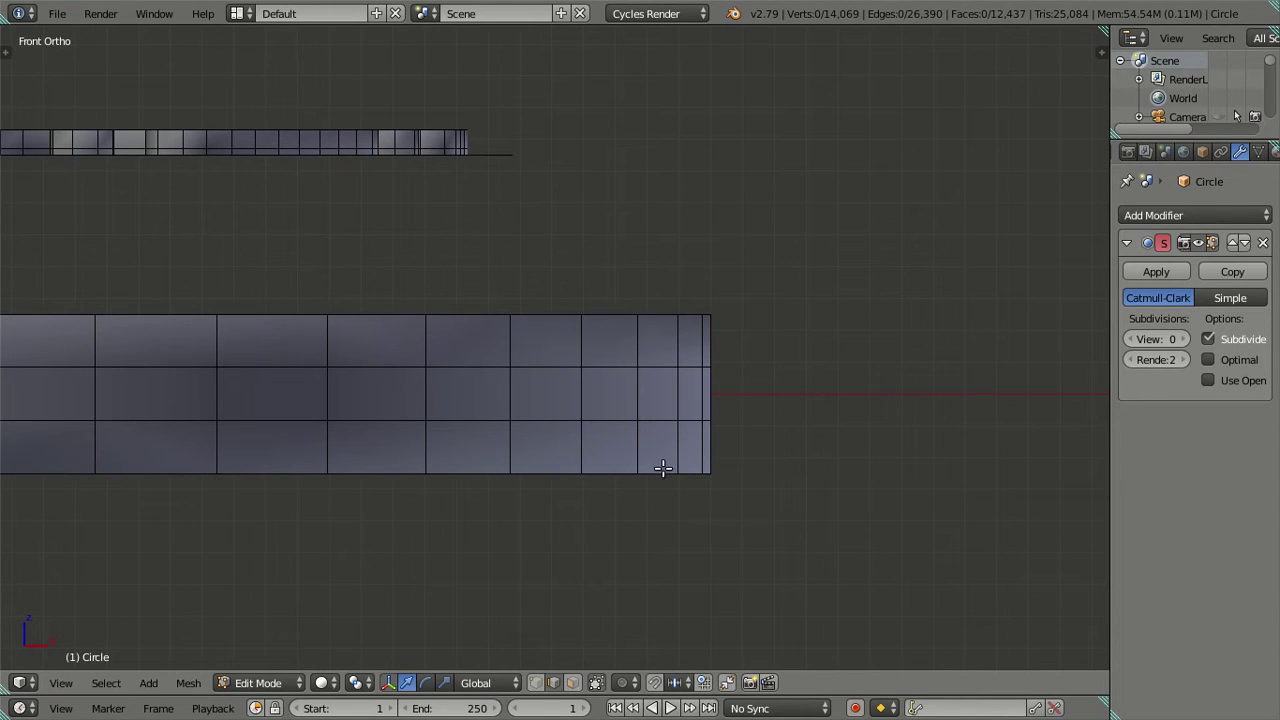
right_click(662, 472, "alt")
right_click(660, 313, "alt+shift")
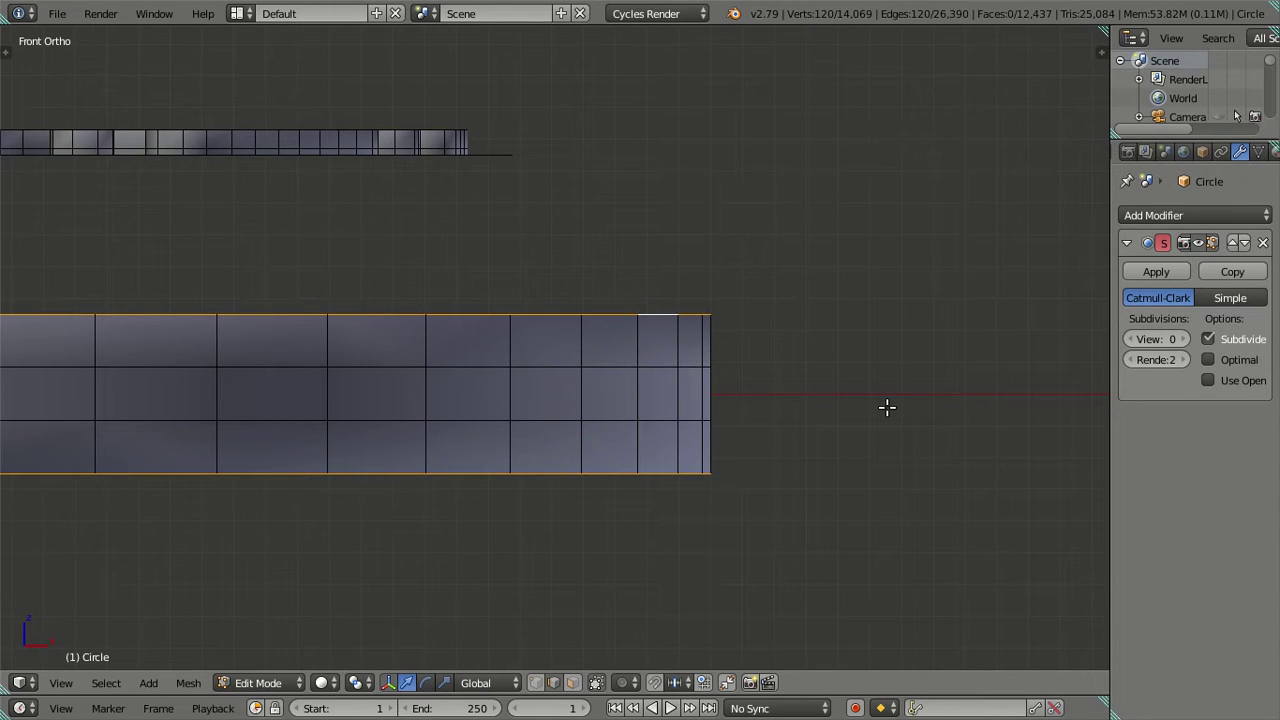
key("s")
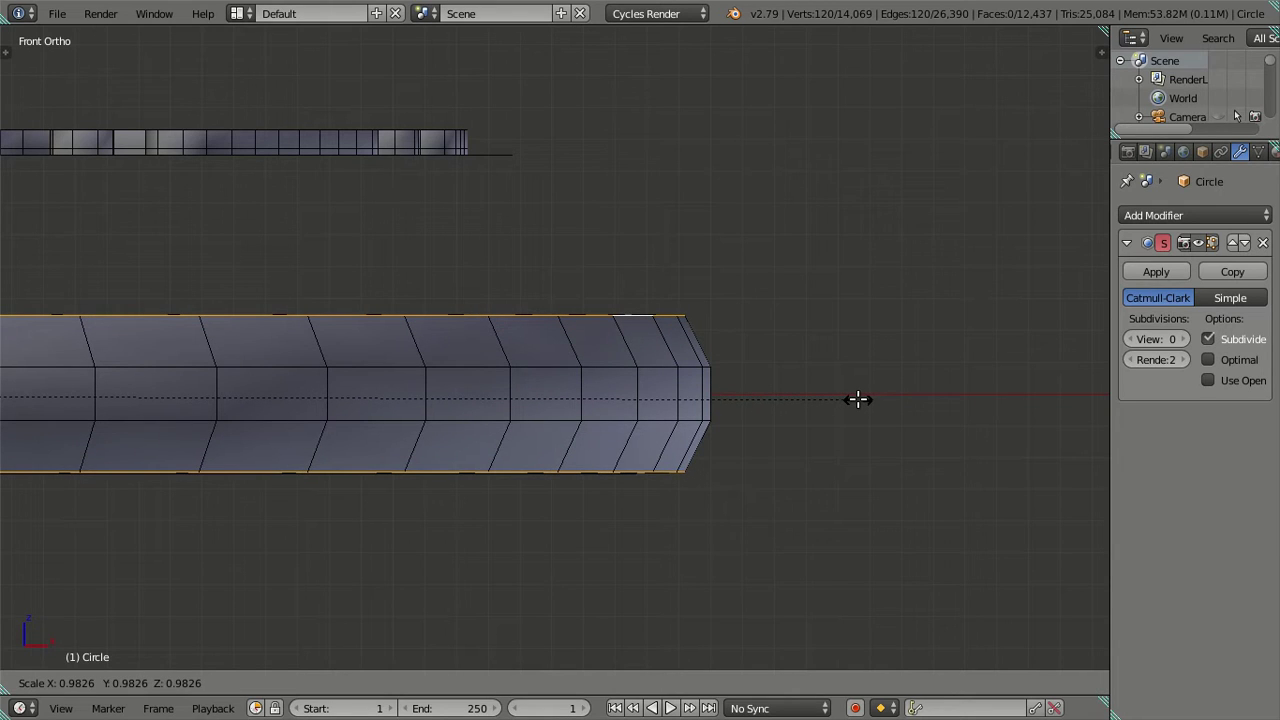
left_click(857, 399)
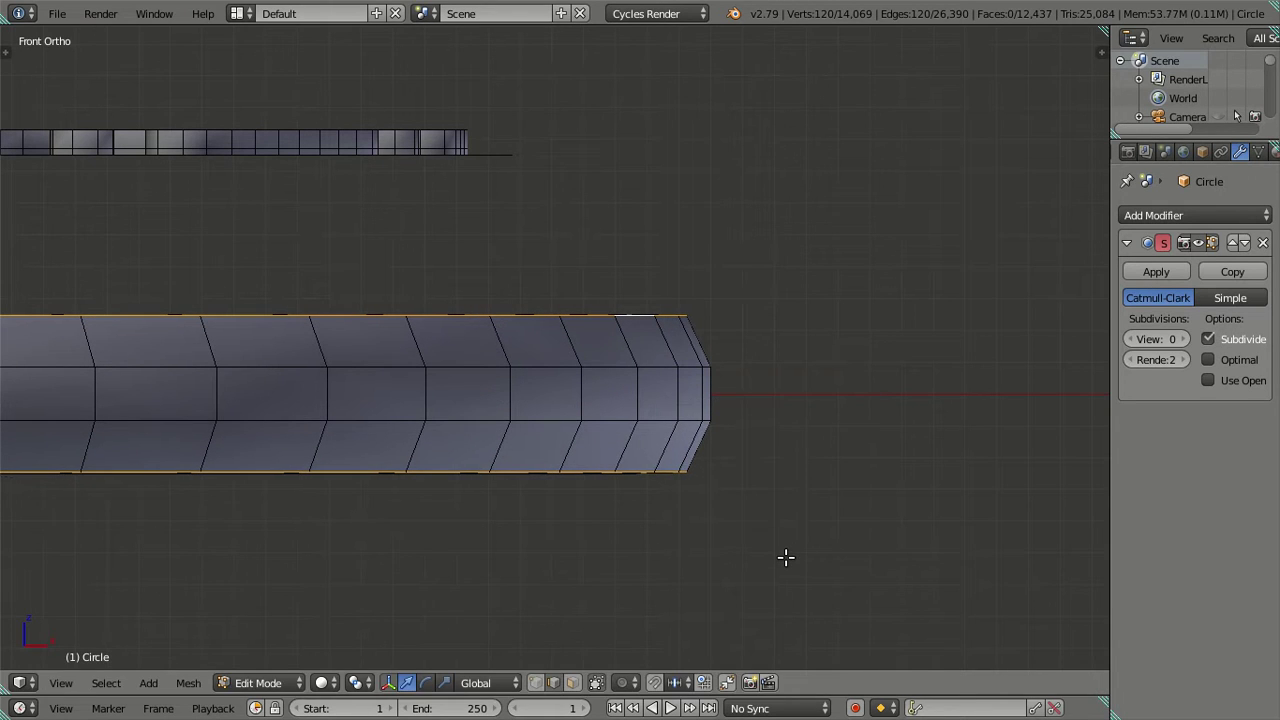
Scale the end loops closer together along Z by 0.87 and return to Object Mode.
key("s")
key("y")
key("Escape")
key("s")
key("y")
key("Escape")
key("s")
key("z")
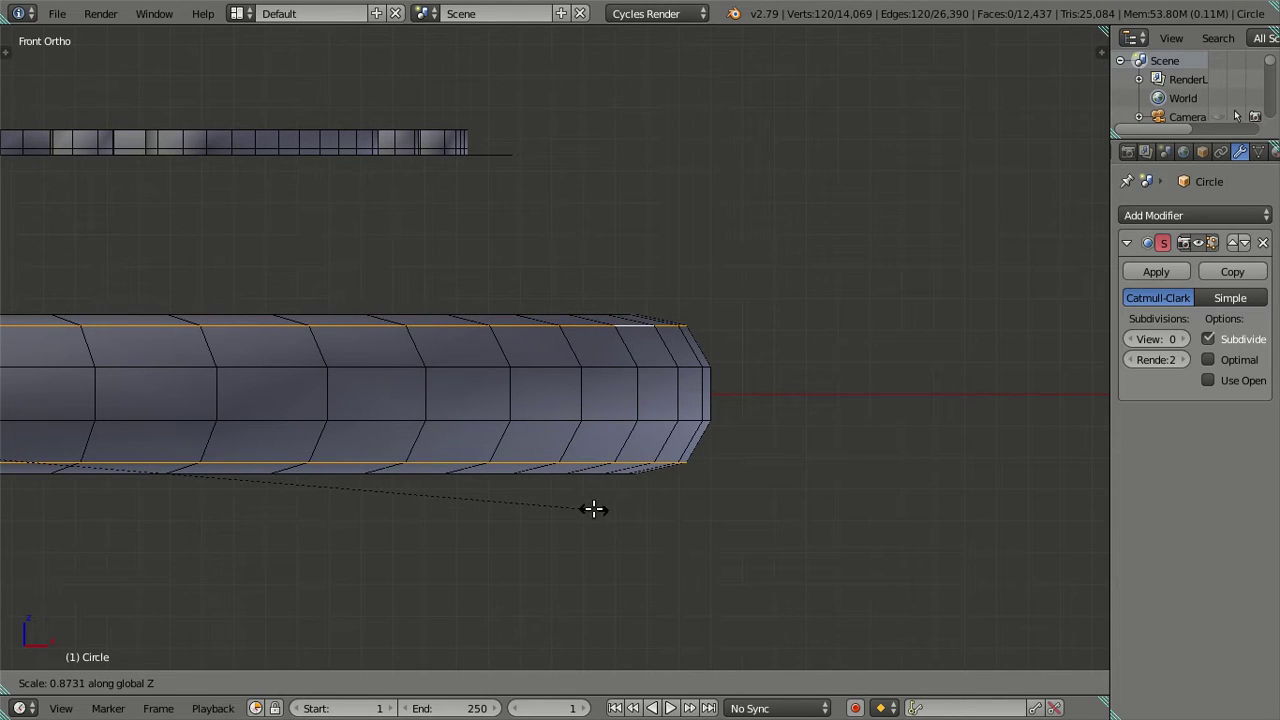
left_click(605, 503)
key("Tab")
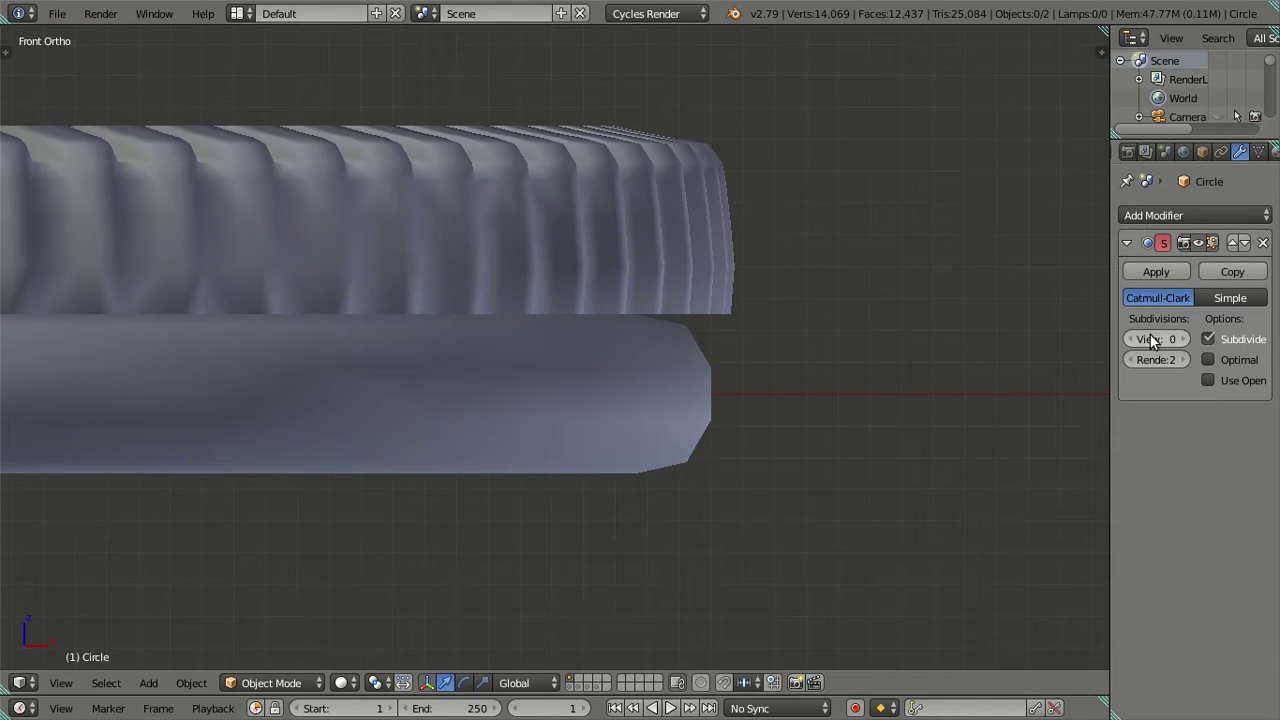
Preview the cookie at subdivision 2, then inspect an edge on its side at level 0.
left_click(1185, 339)
left_click(1185, 339)
mouse_move(973, 334)
middle_mouse_down()
mouse_move(732, 378)
mouse_move(580, 374)
mouse_move(526, 417)
middle_mouse_up()
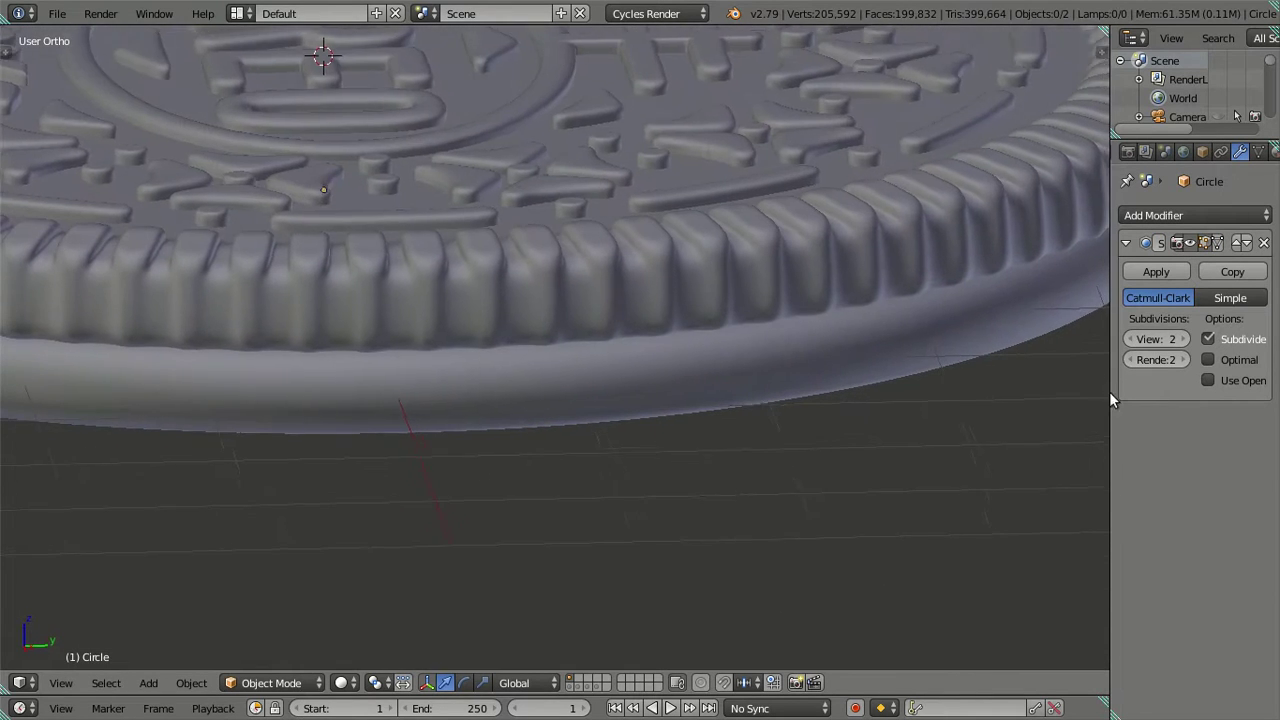
left_click(1128, 339)
left_click(1128, 339)
key("Tab")
middle_click_drag(923, 334, 955, 310)
right_click(952, 308)
key("Tab")
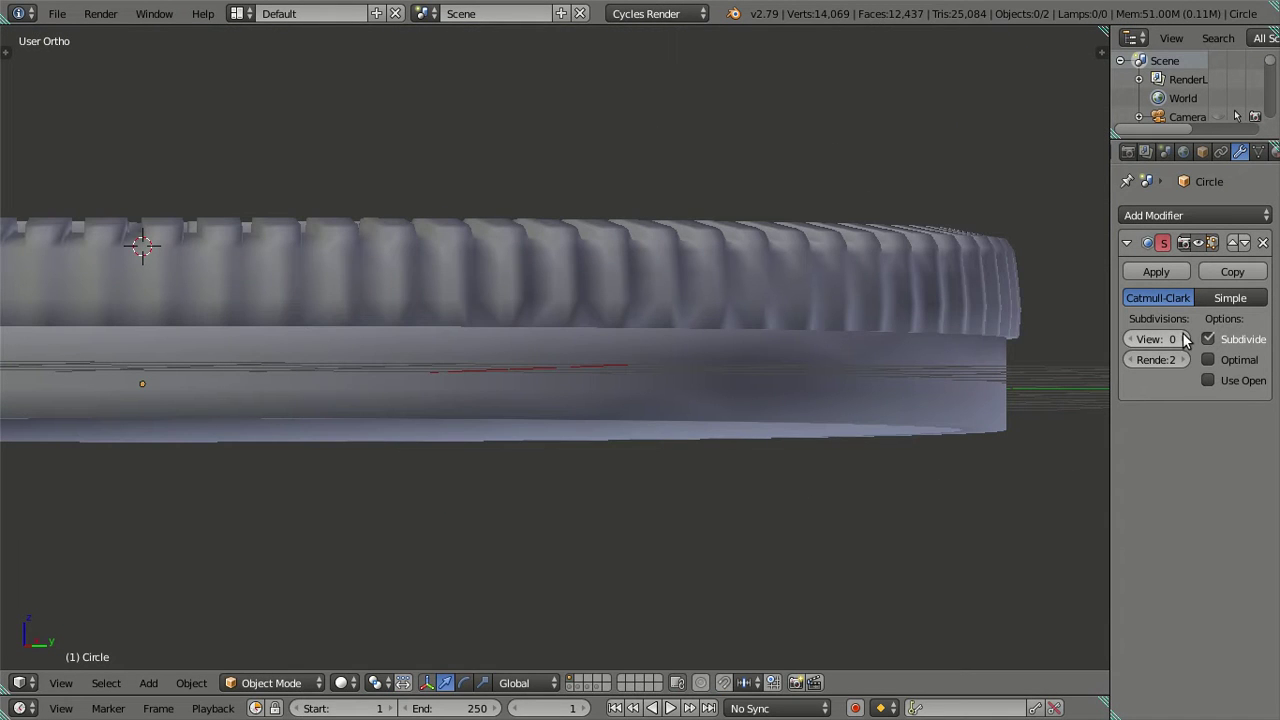
Check the smoothed top at subdivision 2 again, then drop to 0 and re-enter Edit Mode.
left_click(1186, 339)
left_click(1186, 339)
middle_click_drag(758, 372, 803, 366)
left_click(1131, 339)
left_click(1131, 339)
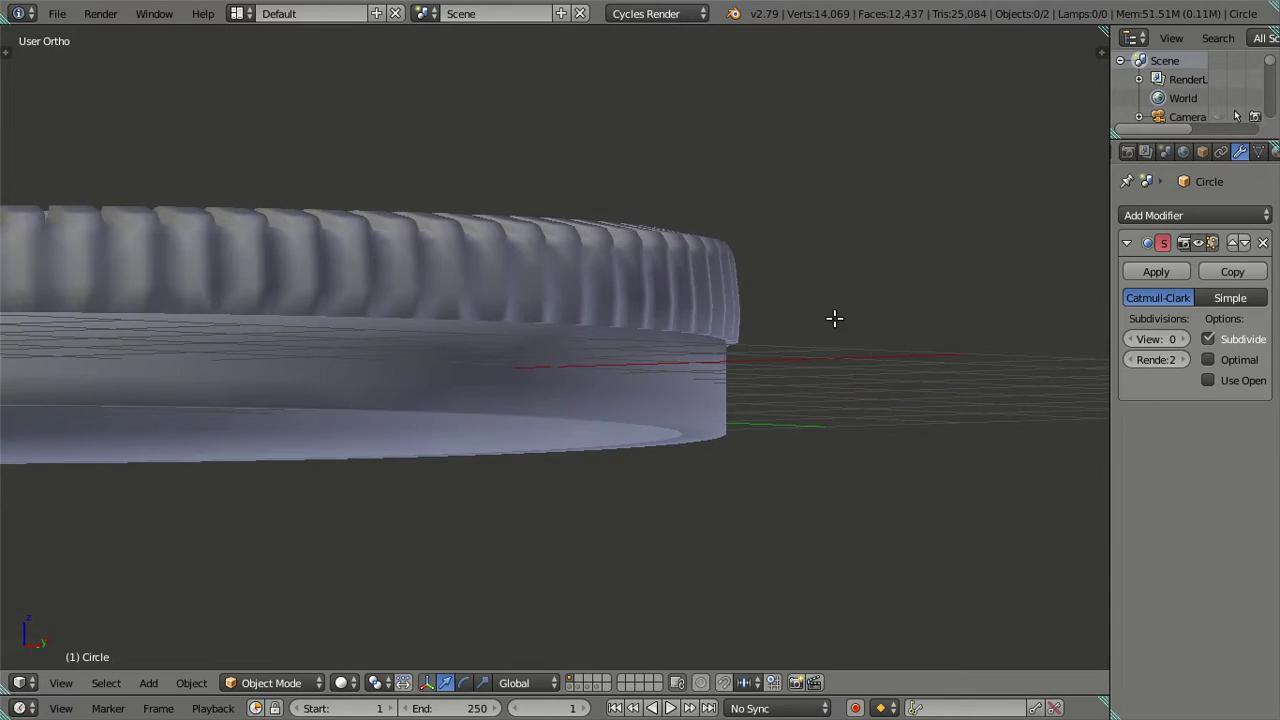
key("Tab")
scroll(673, 369, "up", 2)
key("a")
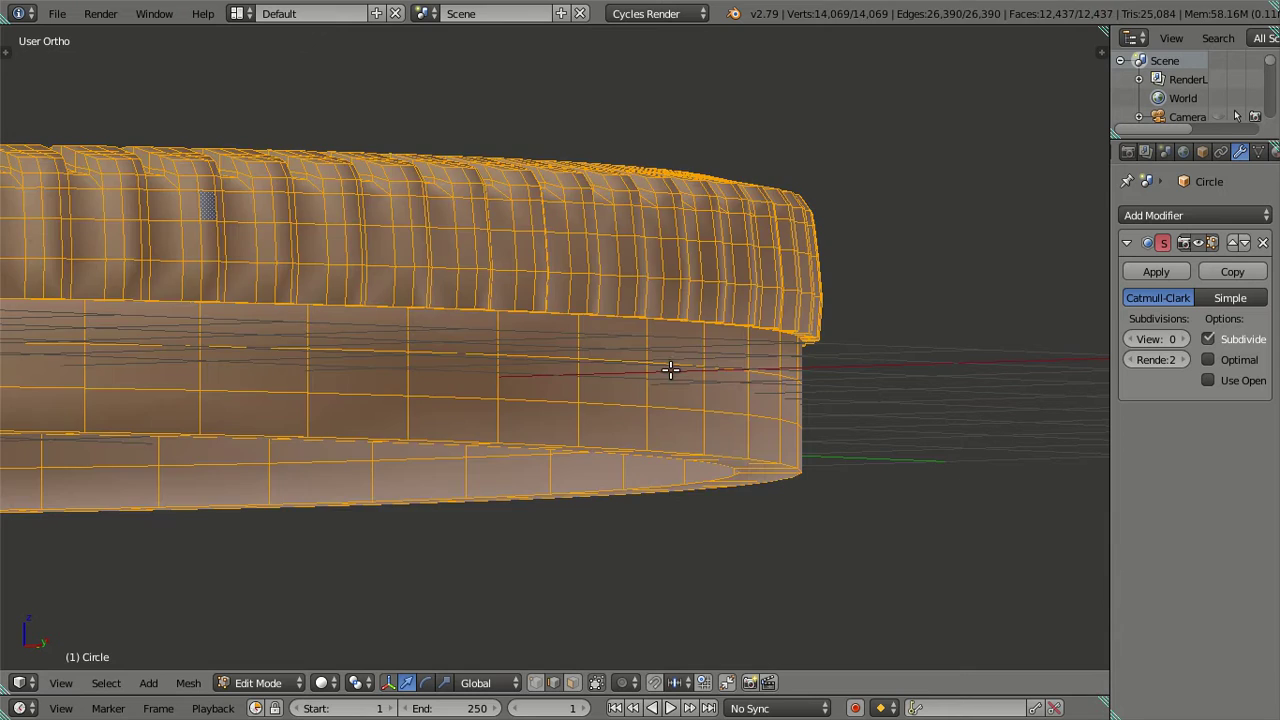
key("a")
Dissolve the two edge loops on the filling's side.
left_click(670, 368, "alt")
left_click(666, 394, "alt+shift")
key("x")
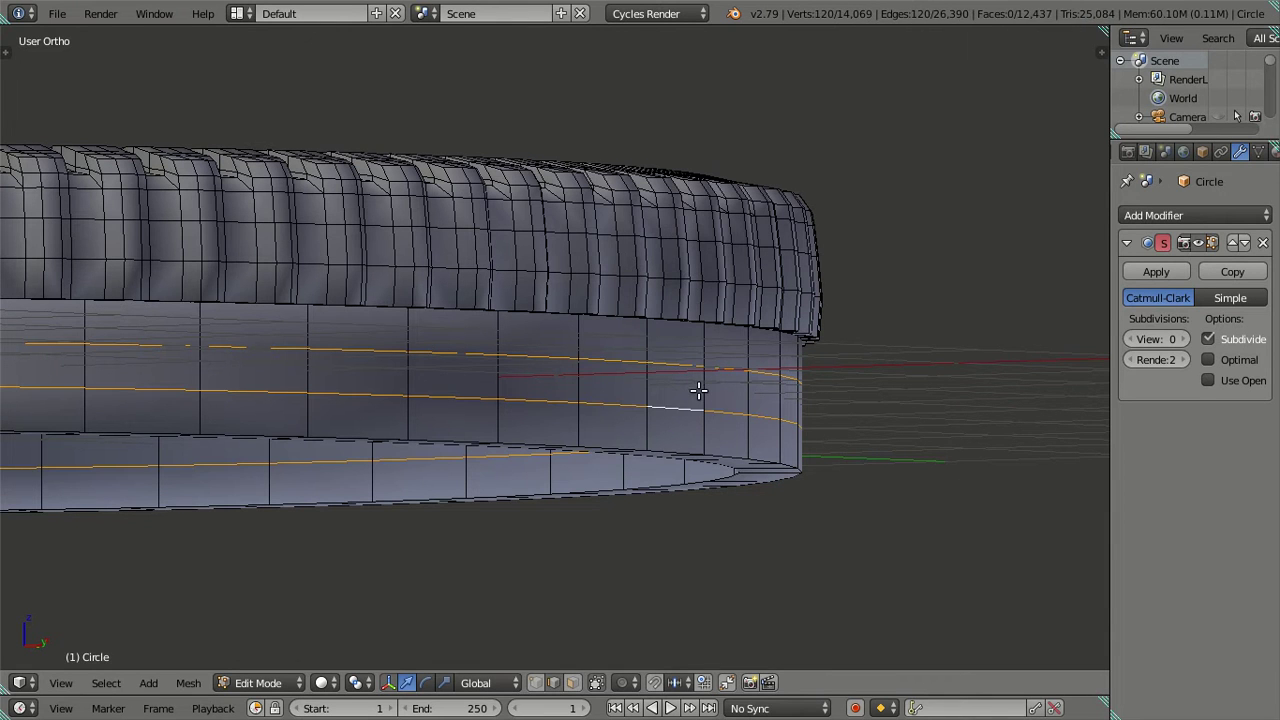
left_click(699, 394)
key("ctrl+e")
left_click(702, 391)
Cut a single centred edge loop around the filling, replacing a discarded first attempt.
key("ctrl+r")
left_click(825, 389)
right_click(825, 389)
key("x")
left_click(851, 382)
key("ctrl+r")
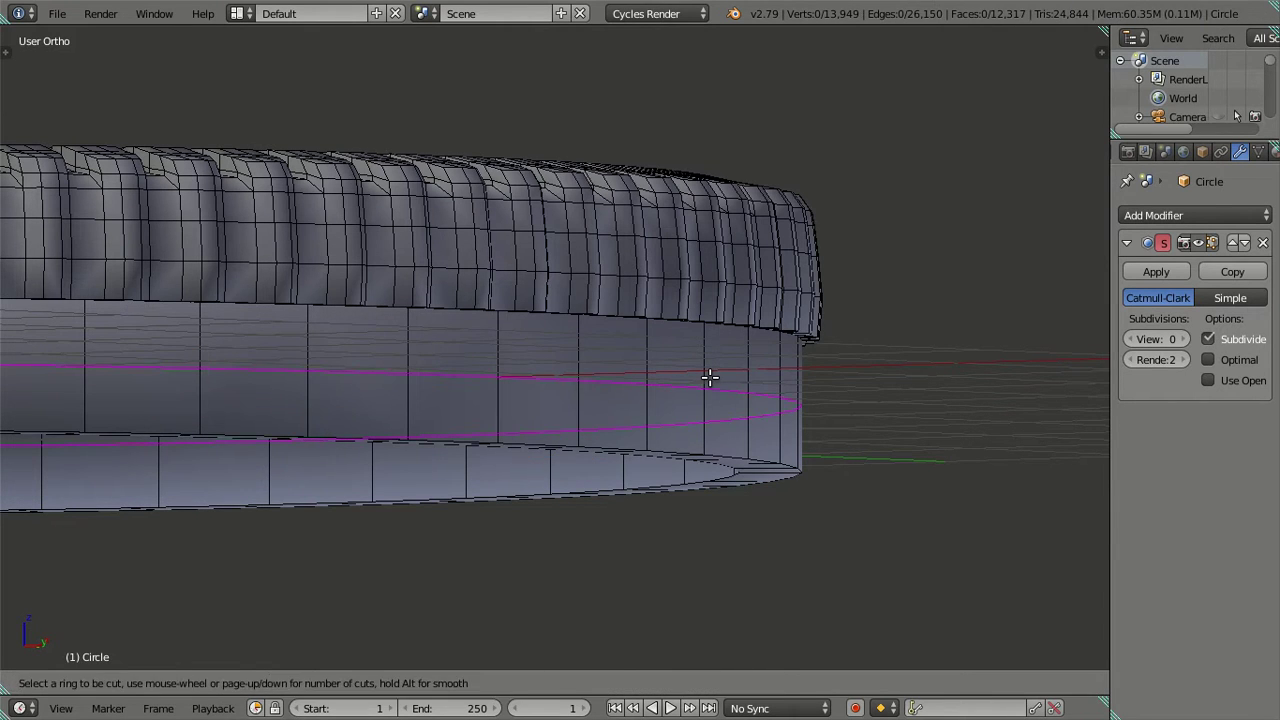
left_click(709, 377)
right_click(903, 380)
Hide the whole filling ring and centre the top wafer in front view.
right_click(600, 391)
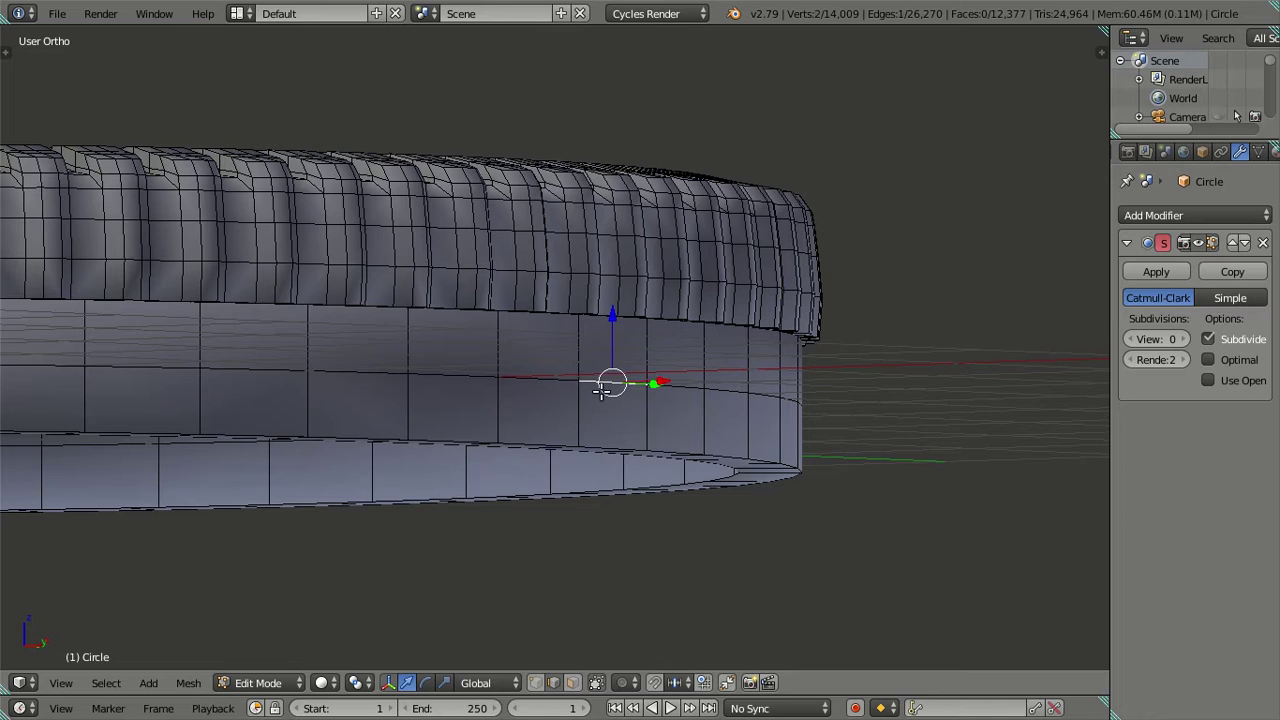
key("ctrl+l")
key("h")
scroll(622, 383, "down", 4)
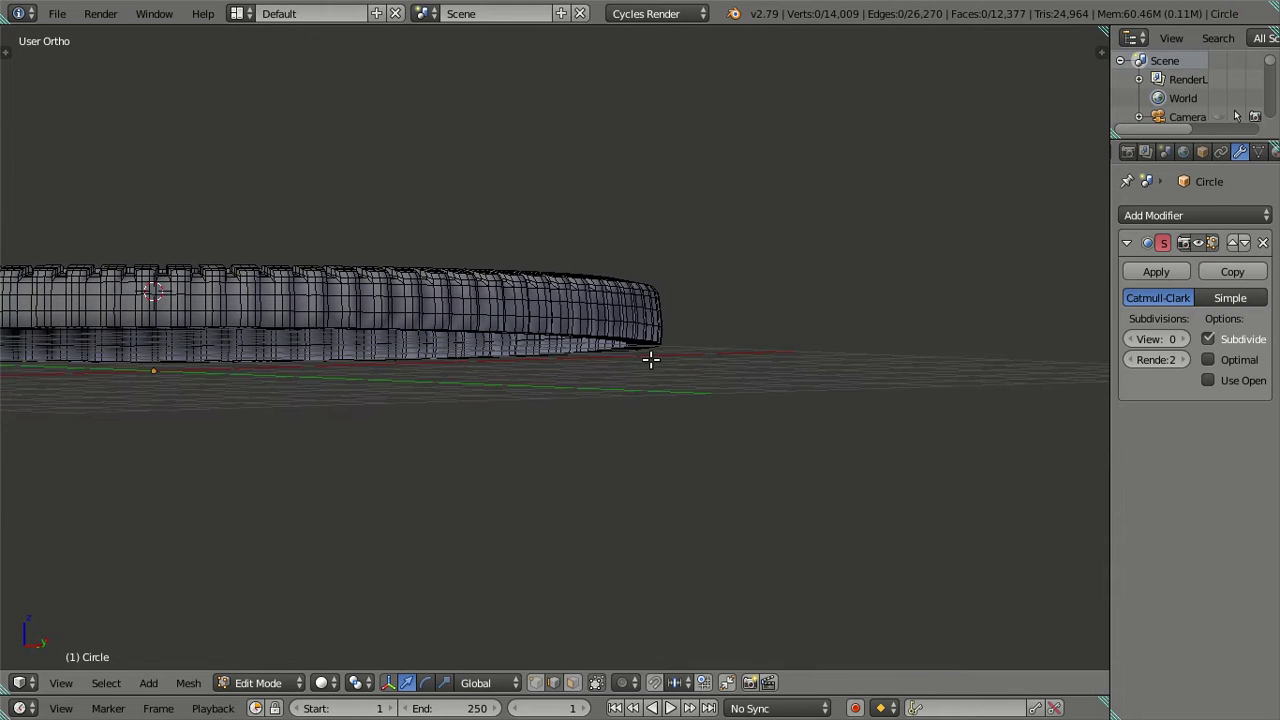
key("KP_1")
middle_click_drag(557, 337, 910, 342, "shift")
scroll(910, 342, "down", 3)
Duplicate the top wafer in place and separate the copy into its own object.
key("a")
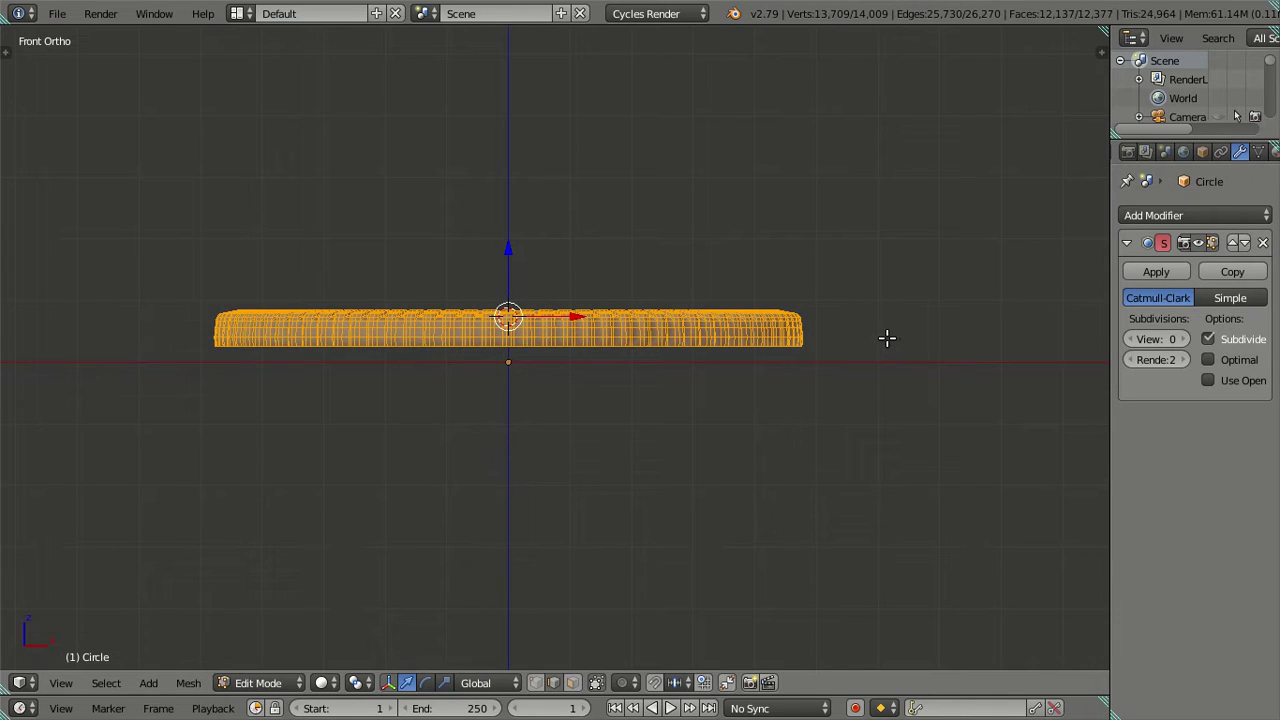
key("shift+d")
right_click(980, 277)
key("p")
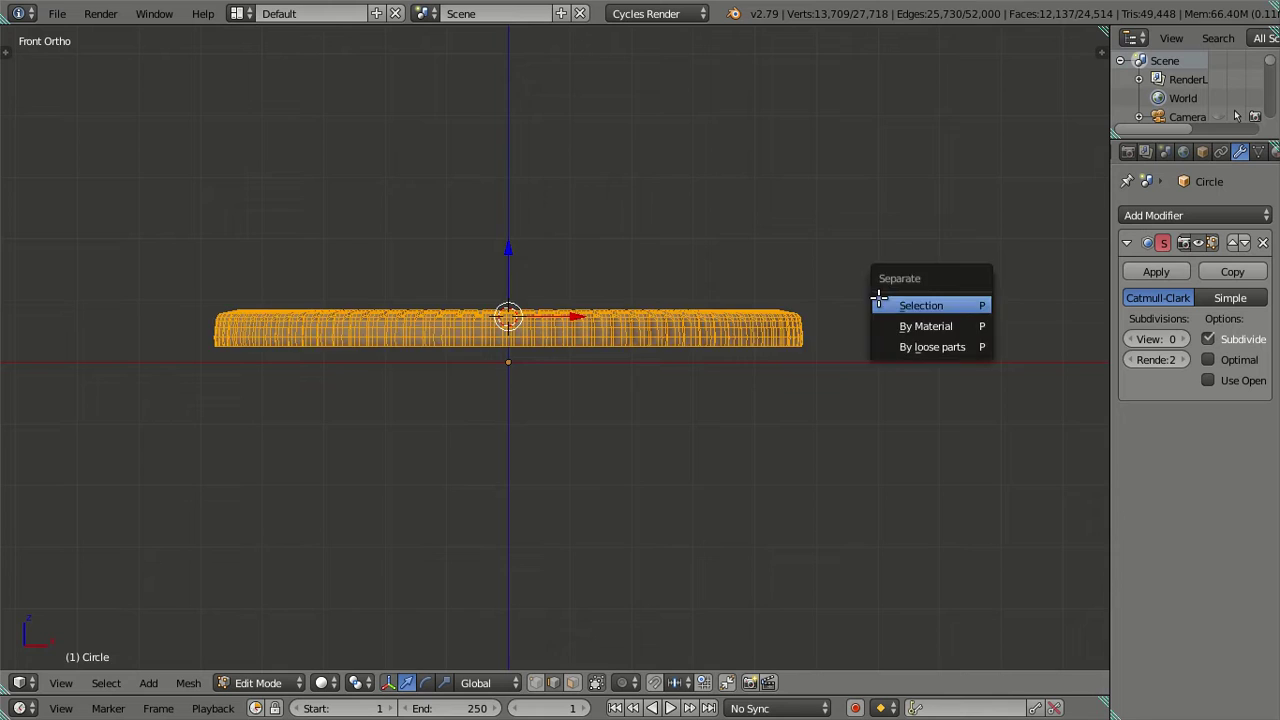
left_click(880, 304)
In Object Mode wireframe, select the separated wafer copy and rotate it 180° about Y.
scroll(685, 418, "up", 2)
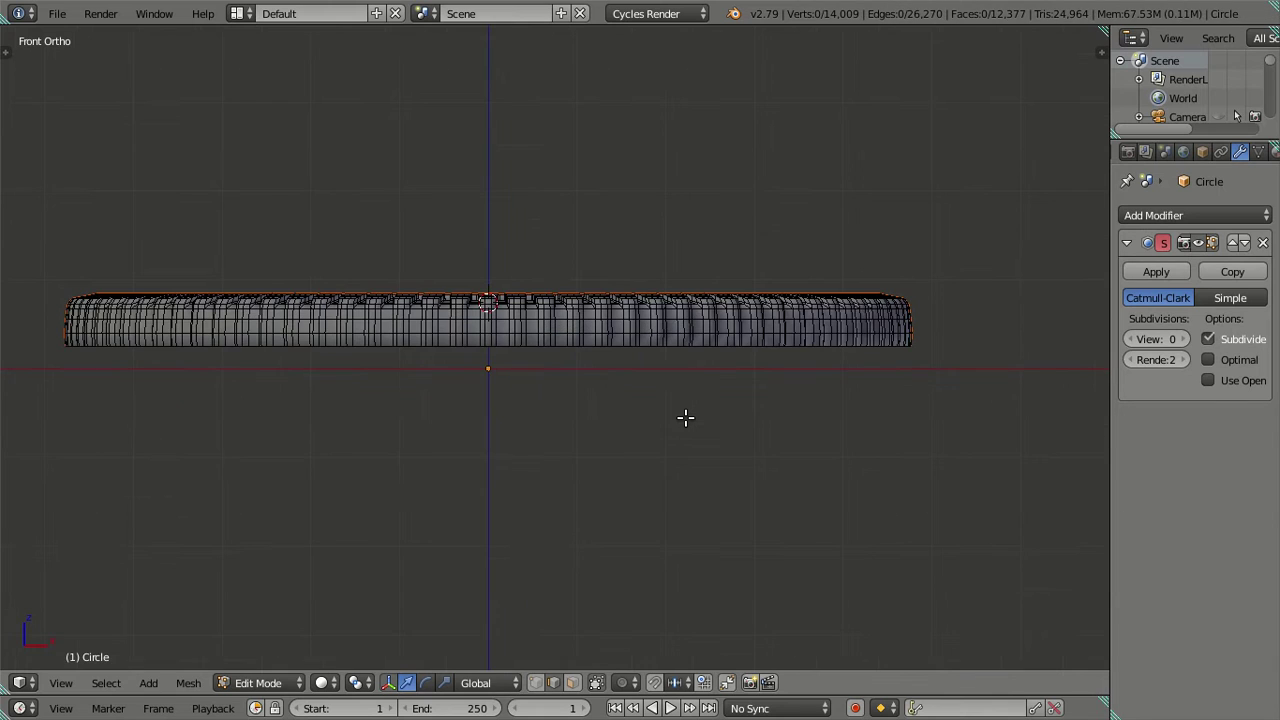
right_click(658, 321)
key("a")
key("Tab")
key("z")
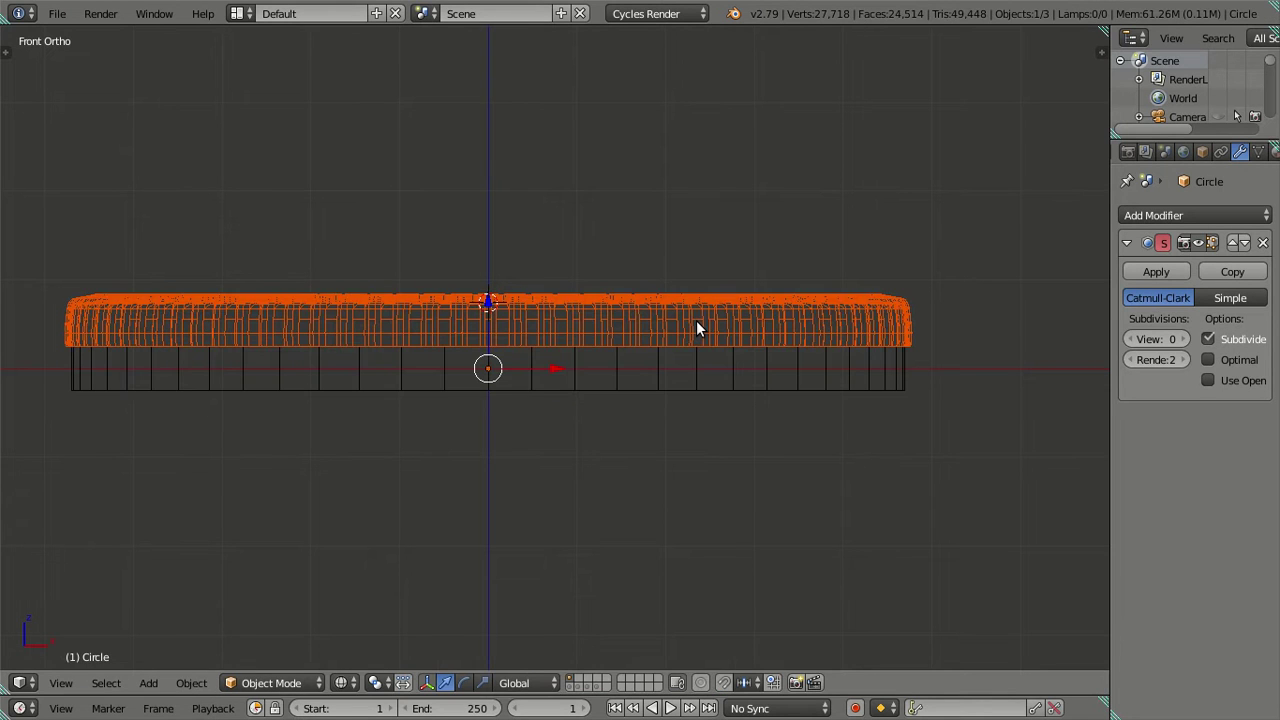
right_click(697, 329)
right_click(651, 347, "shift")
right_click(672, 319)
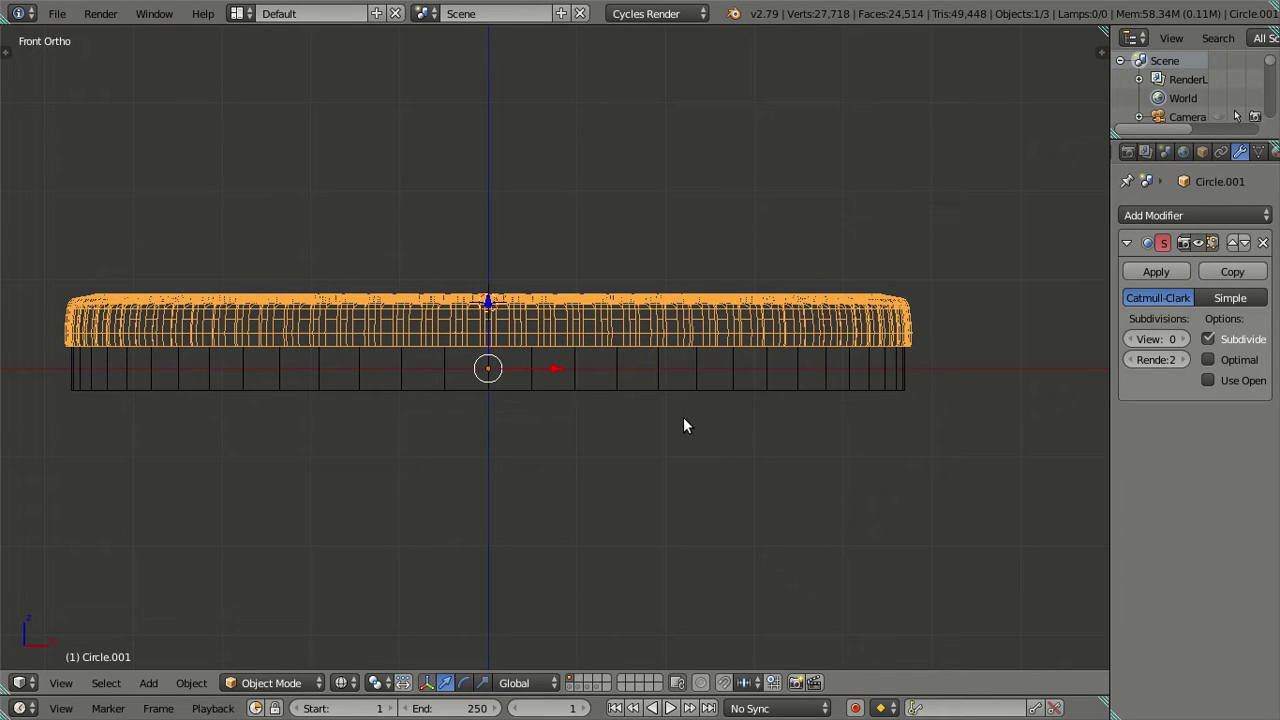
type("ry180")
key("Return")
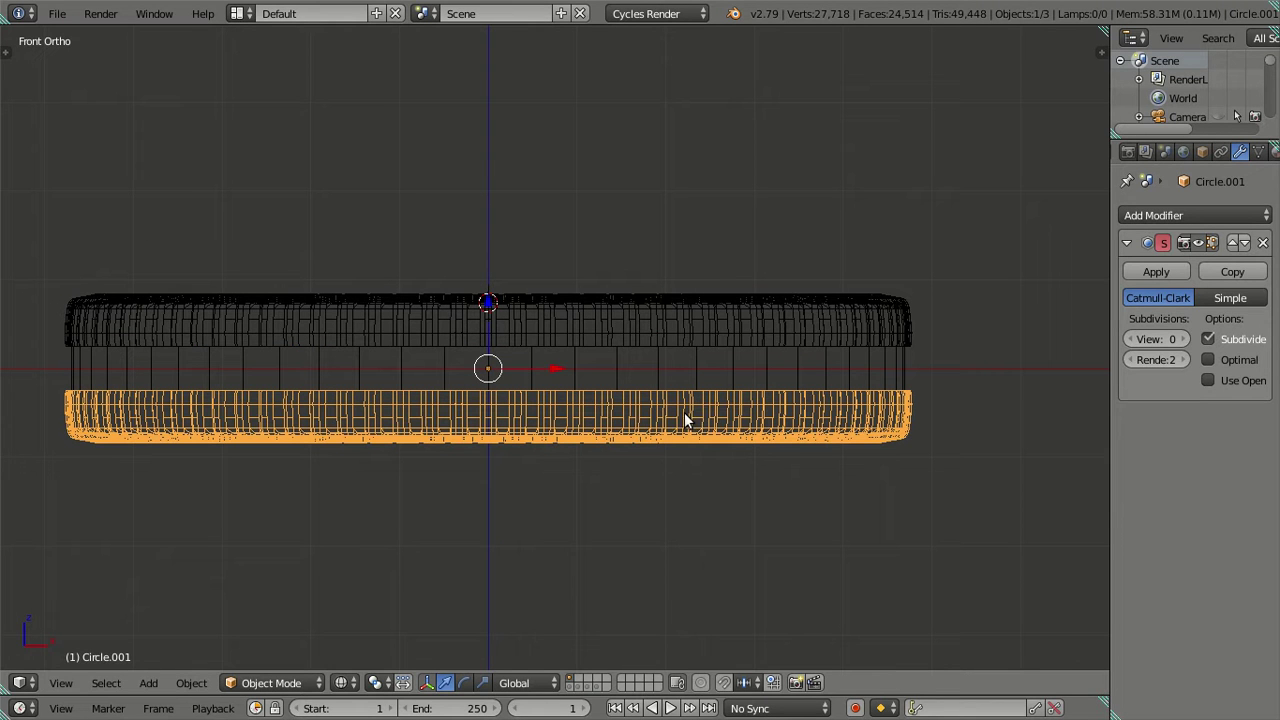
Join the flipped wafer copy with the upper wafer into one cookie object.
key("z")
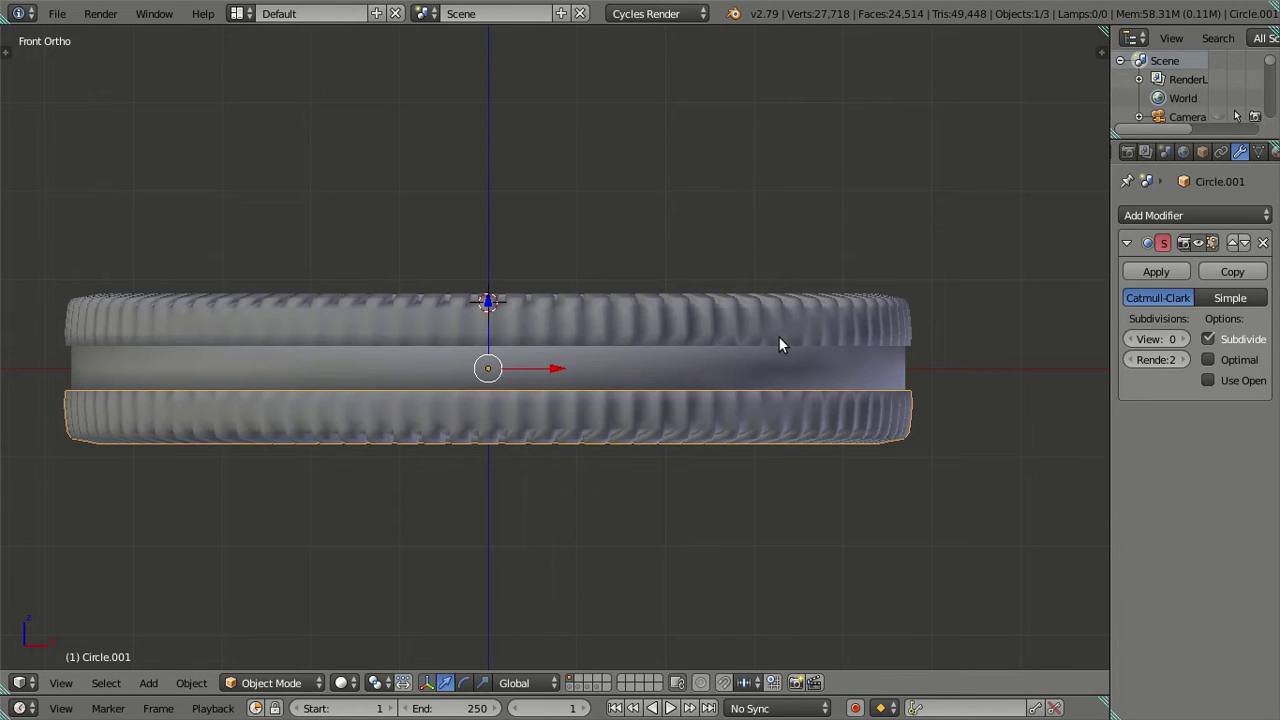
key("z")
right_click(778, 336, "shift")
key("ctrl+j")
key("a")
key("z")
Orbit around the assembled cookie to inspect its top and sides.
mouse_move(768, 355)
middle_mouse_down()
mouse_move(751, 391)
mouse_move(791, 448)
mouse_move(791, 414)
mouse_move(729, 317)
mouse_move(699, 172)
mouse_move(674, 293)
mouse_move(652, 137)
mouse_move(651, 205)
mouse_move(919, 654)
mouse_move(1062, 229)
mouse_move(757, 300)
mouse_move(863, 163)
mouse_move(1086, 214)
mouse_move(817, 353)
mouse_move(877, 283)
mouse_move(843, 249)
mouse_move(903, 306)
mouse_move(866, 332)
middle_mouse_up()
mouse_move(674, 80)
middle_mouse_down()
mouse_move(694, 462)
mouse_move(735, 443)
mouse_move(696, 415)
mouse_move(680, 360)
mouse_move(677, 220)
mouse_move(689, 191)
mouse_move(671, 243)
mouse_move(743, 205)
mouse_move(671, 208)
mouse_move(617, 240)
mouse_move(651, 306)
mouse_move(680, 297)
mouse_move(660, 437)
mouse_move(666, 507)
mouse_move(658, 390)
mouse_move(519, 383)
mouse_move(438, 45)
mouse_move(658, 676)
middle_mouse_up()
key("z")
key("z")
mouse_move(773, 310)
middle_mouse_down()
mouse_move(755, 415)
mouse_move(713, 387)
mouse_move(784, 480)
mouse_move(779, 412)
middle_mouse_up()
key("Tab")
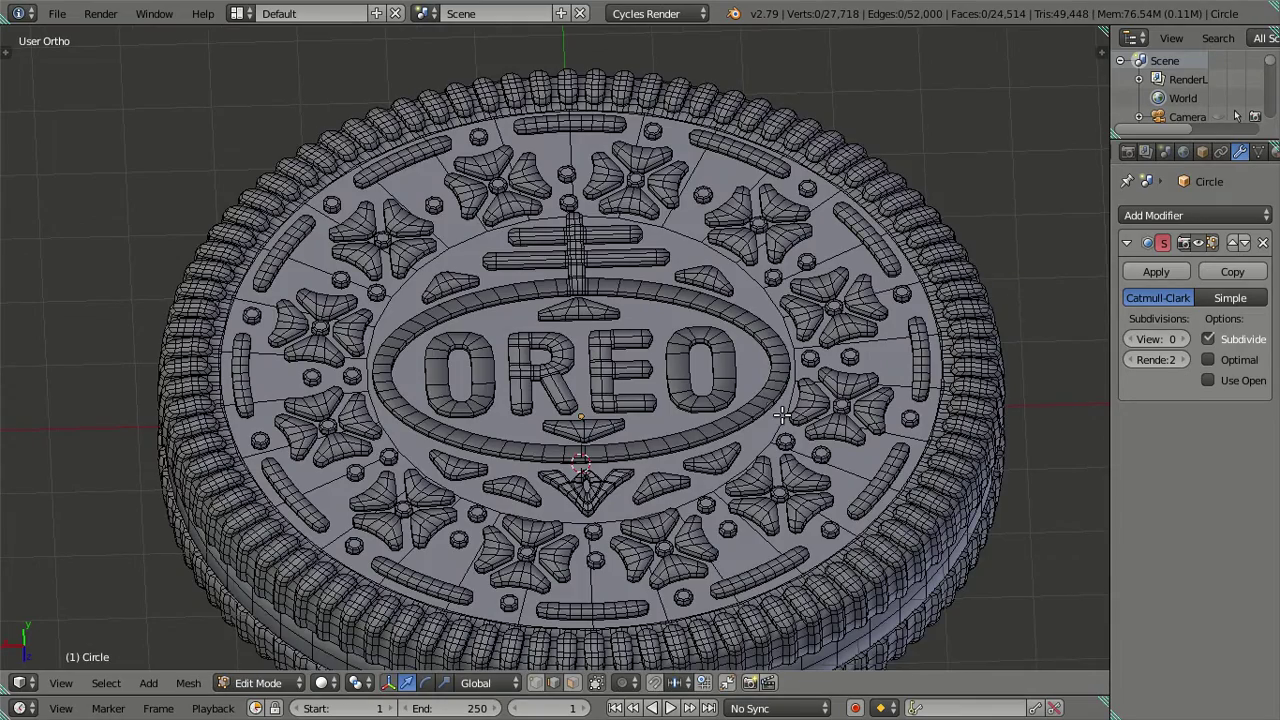
Add a centred edge loop cut into the letter O on the top wafer.
scroll(775, 388, "up", 4)
scroll(677, 354, "down", 1)
scroll(537, 331, "up", 1)
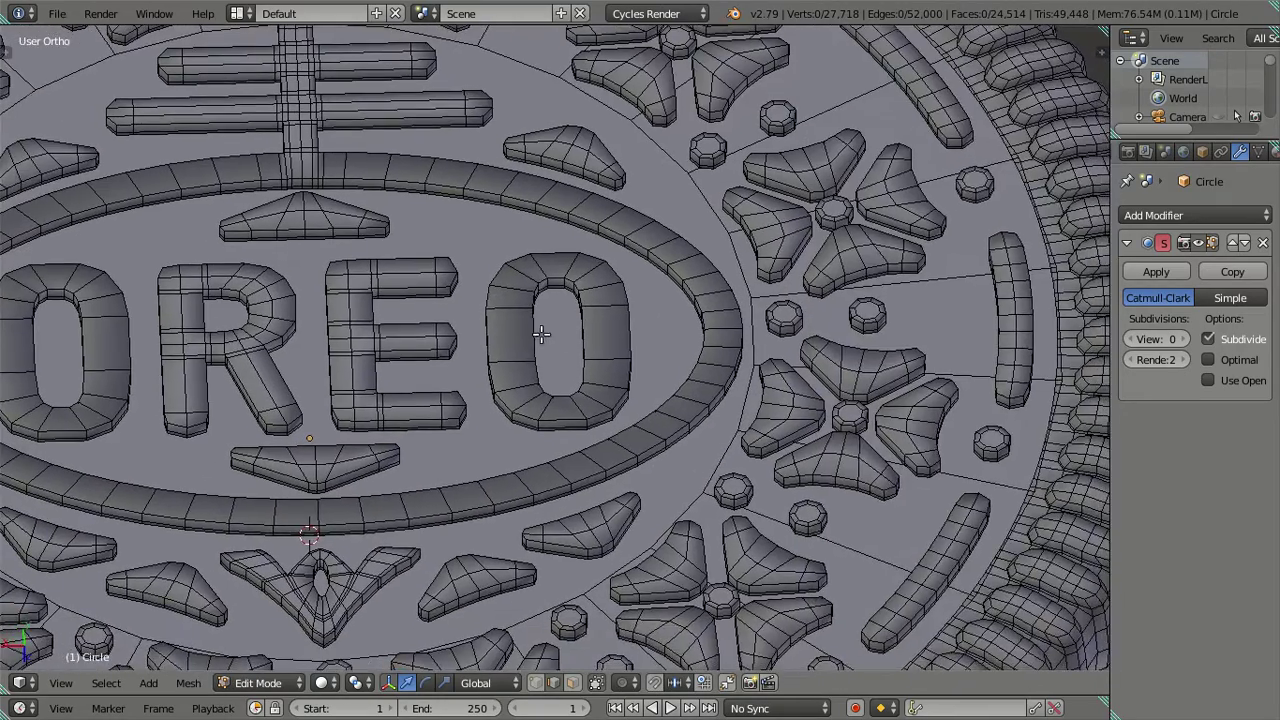
scroll(640, 318, "up", 1)
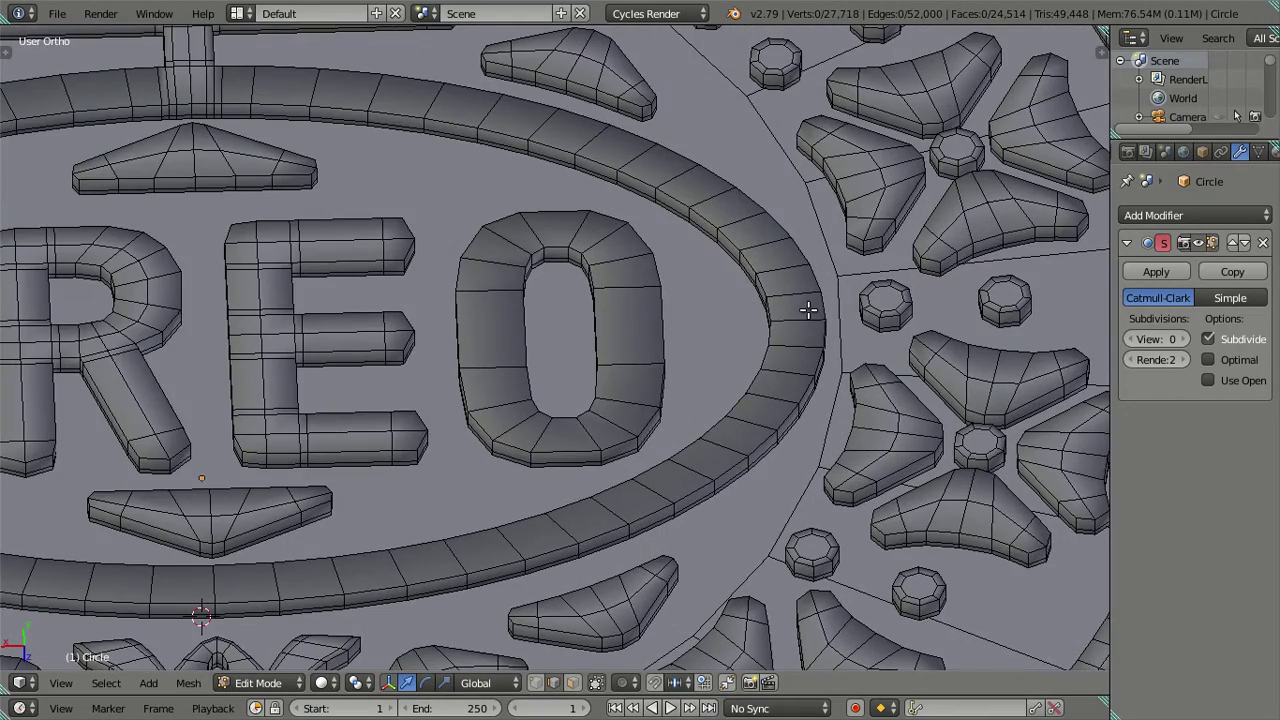
key("ctrl+r")
key("Escape")
scroll(591, 334, "down", 1)
key("ctrl+r")
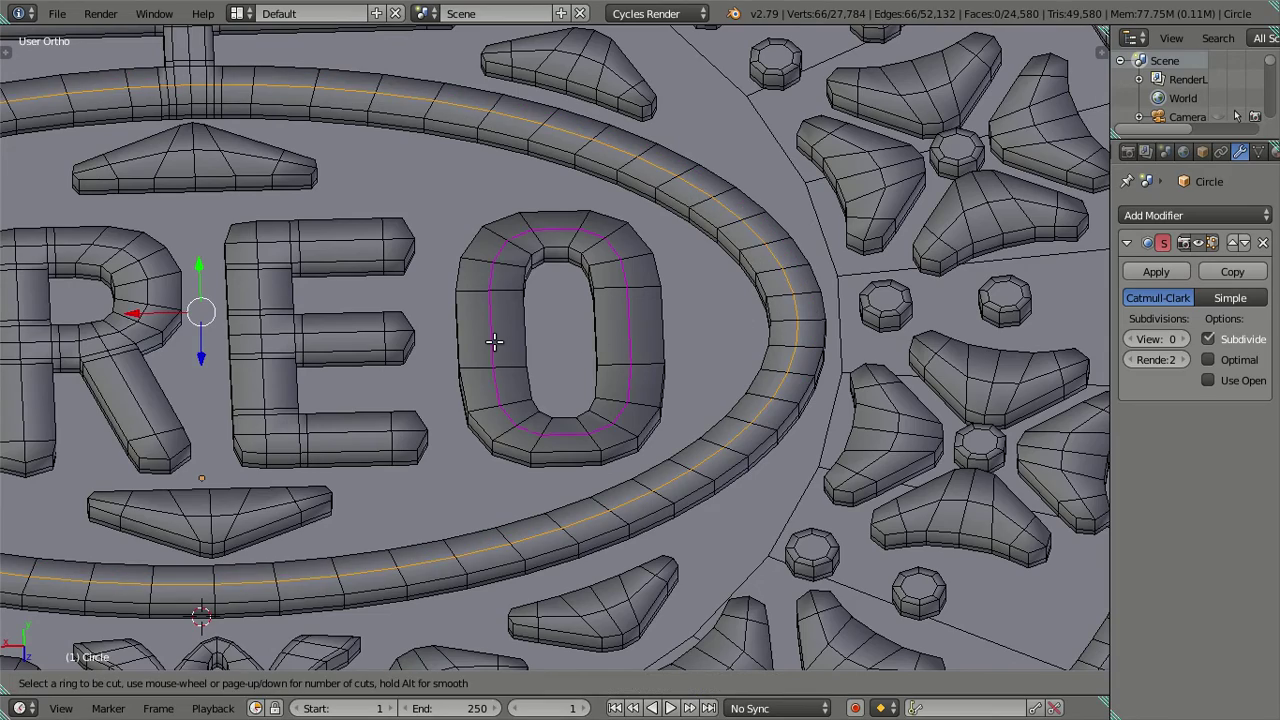
left_click(491, 340)
right_click(491, 340)
Add a centred loop cut into the left O, then leave Edit Mode.
scroll(370, 370, "down", 1)
key("ctrl+r")
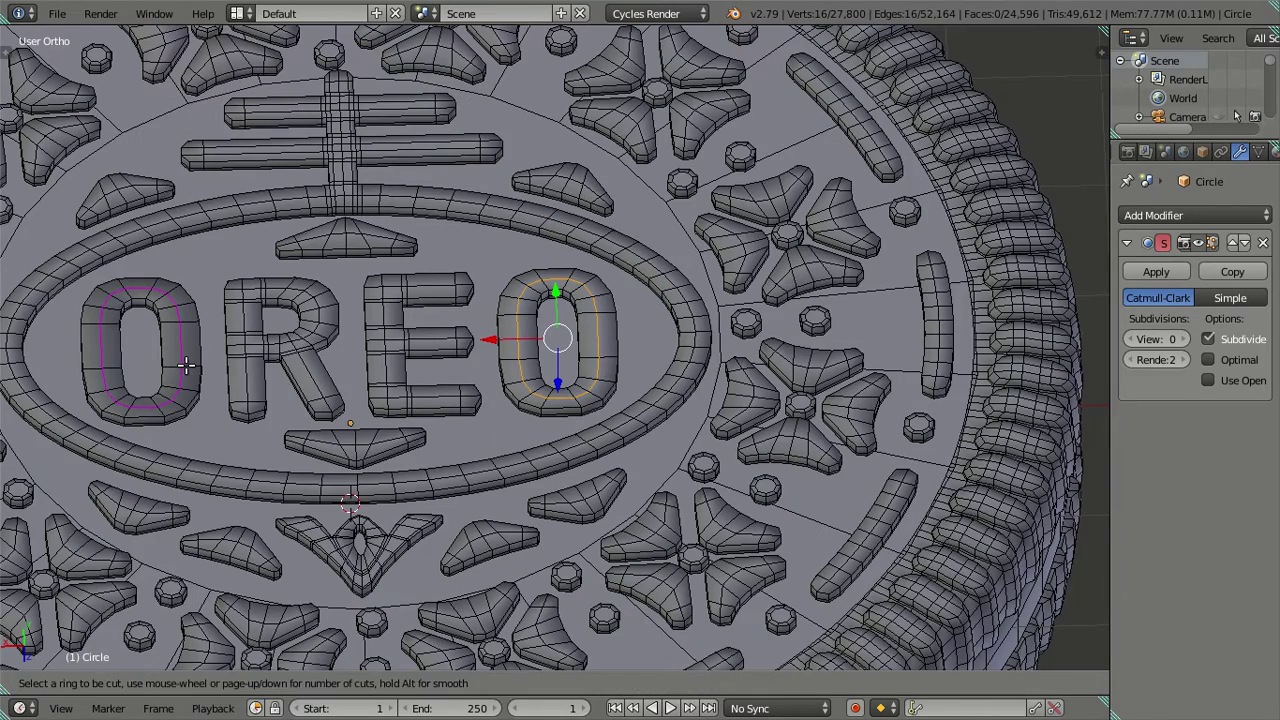
left_click(193, 370)
right_click(193, 370)
scroll(463, 447, "down", 2)
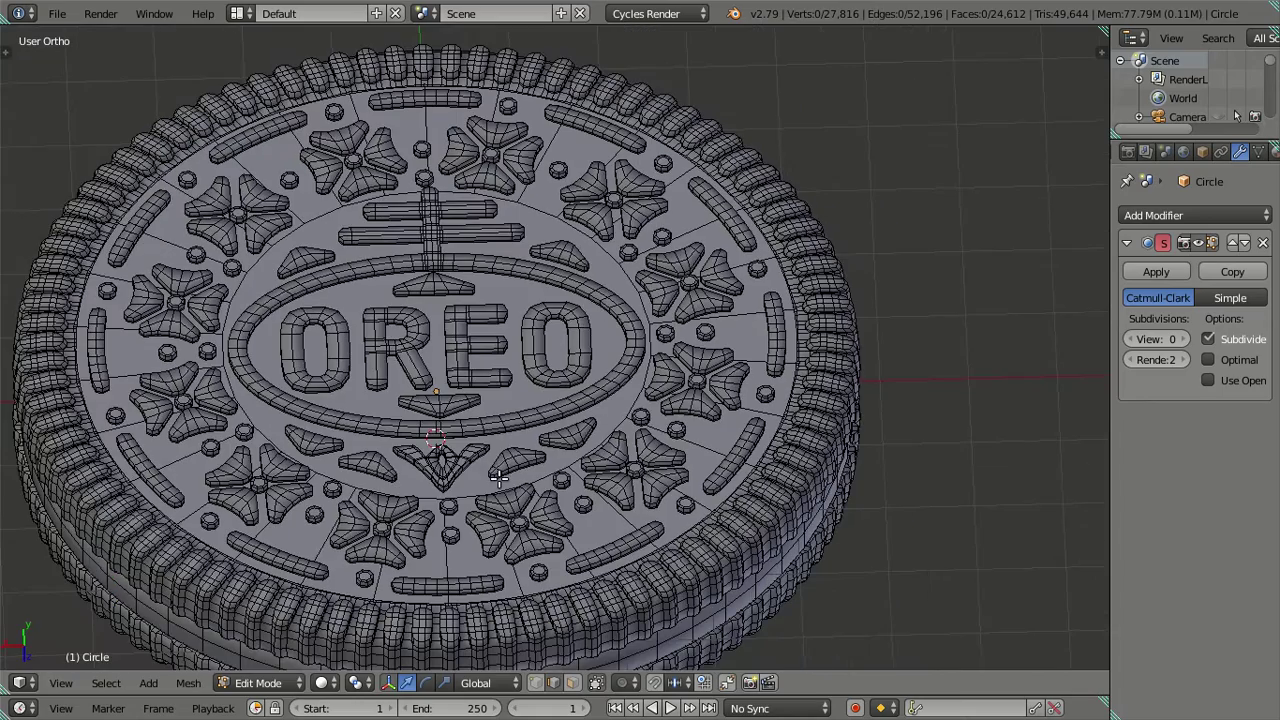
key("Tab")
On the underside, add centred loop cuts to the bottom wafer's O and the oval ring.
mouse_move(509, 456)
middle_mouse_down()
mouse_move(515, 487)
mouse_move(534, 116)
mouse_move(575, 124)
middle_mouse_up()
key("Tab")
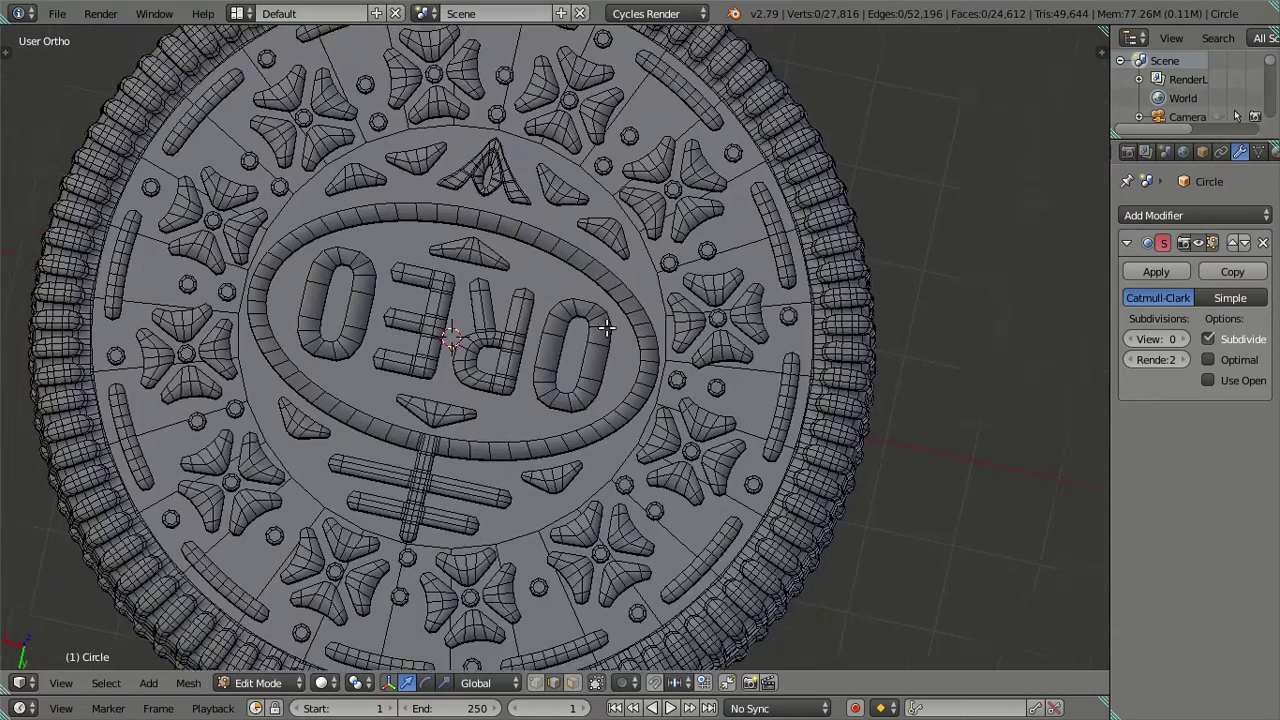
scroll(584, 371, "up", 4)
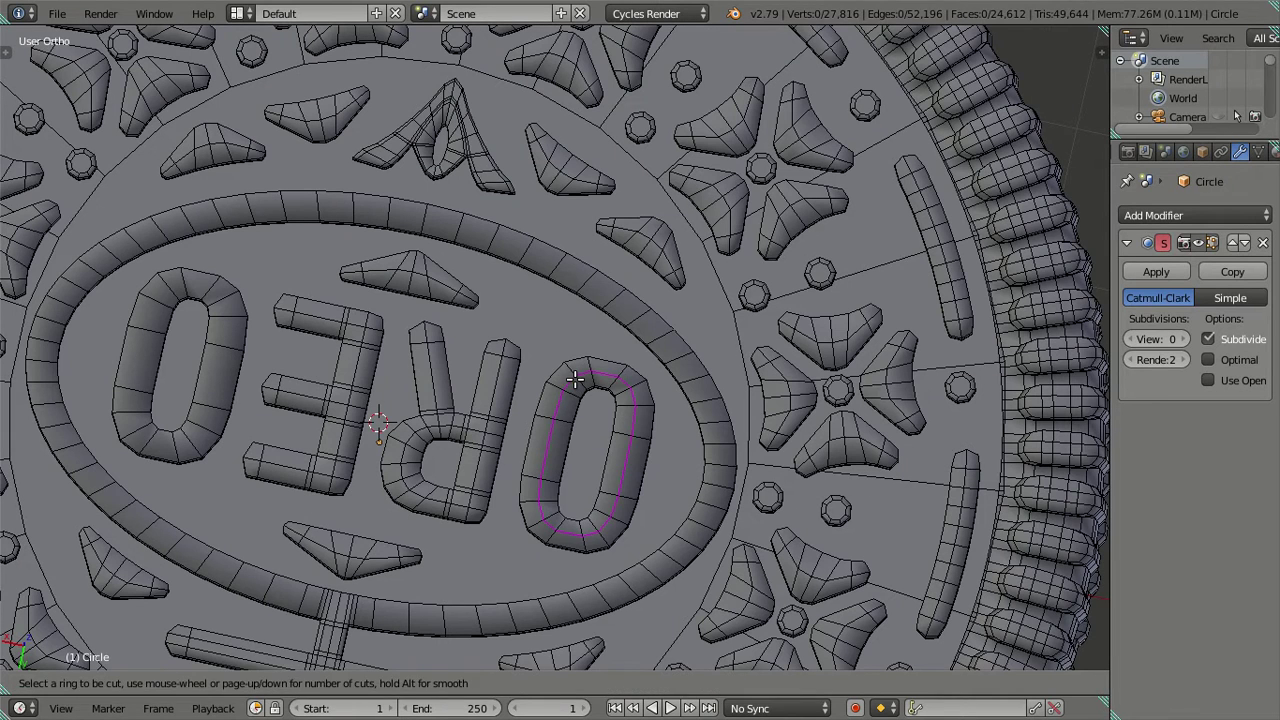
left_click(575, 380)
right_click(652, 325)
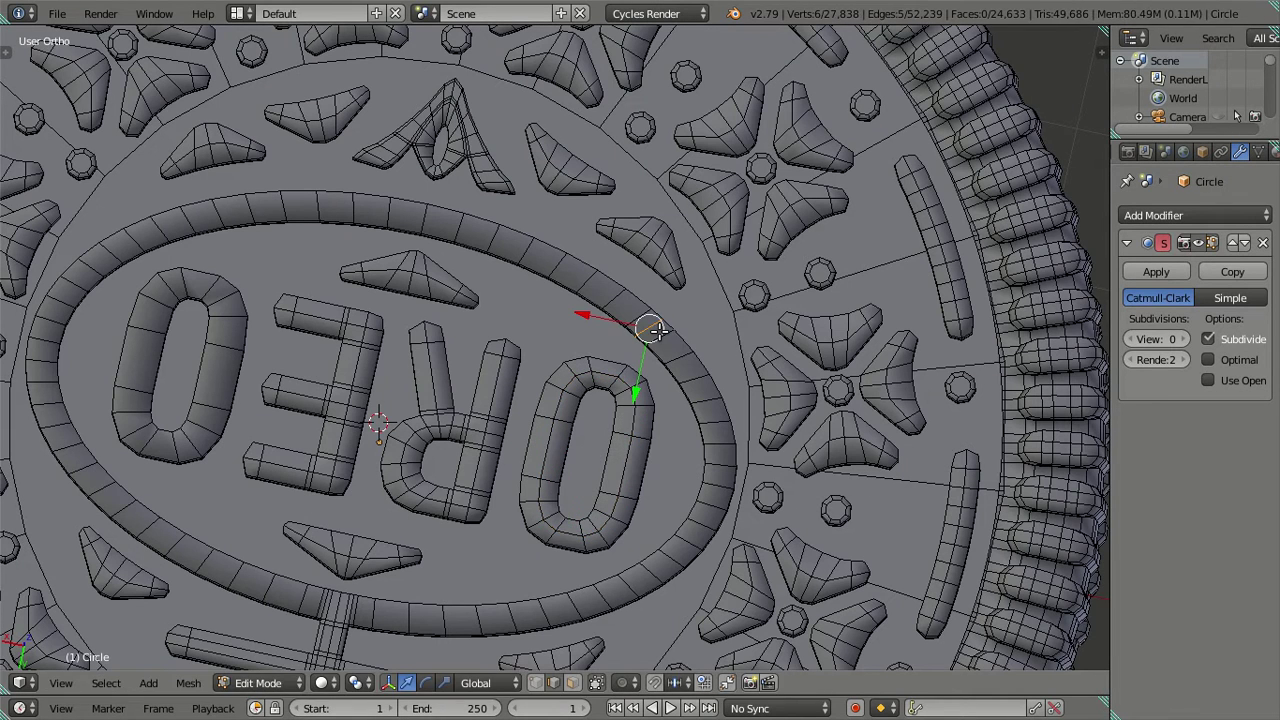
key("ctrl+r")
left_click(660, 333)
right_click(630, 342)
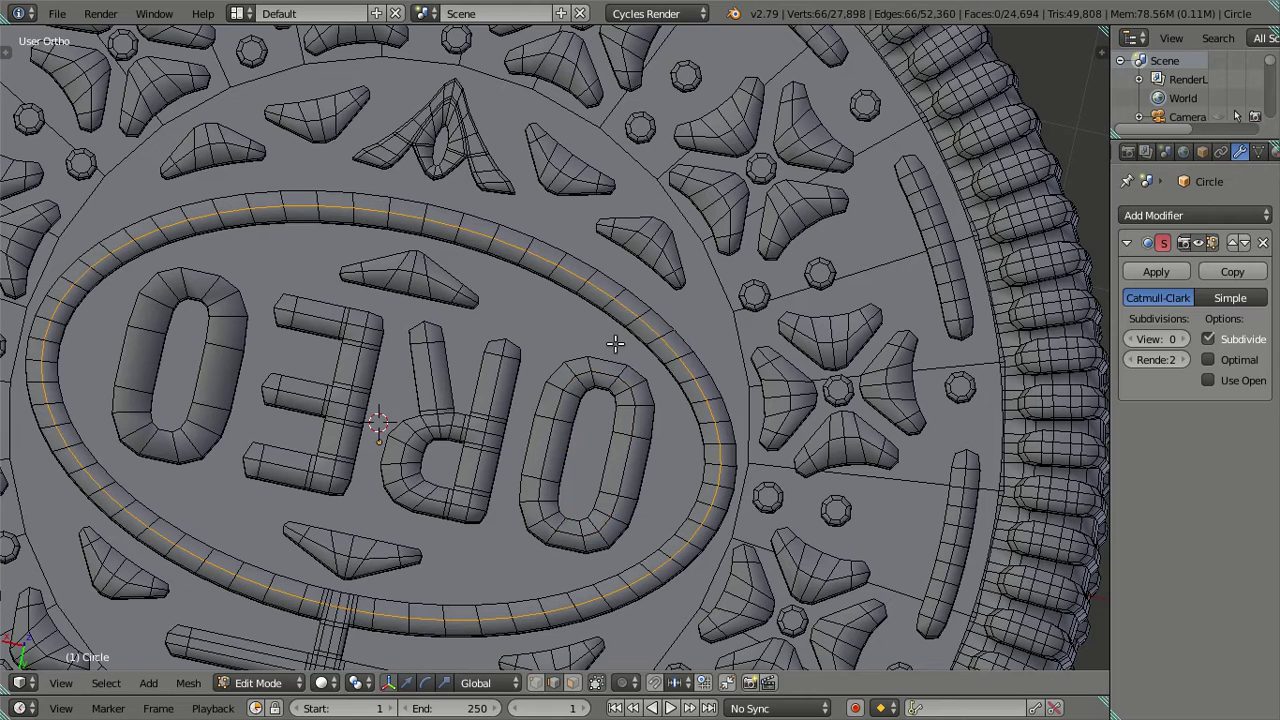
key("ctrl+r")
left_click(221, 328)
right_click(221, 328)
key("ctrl+z")
key("ctrl+r")
key("Escape")
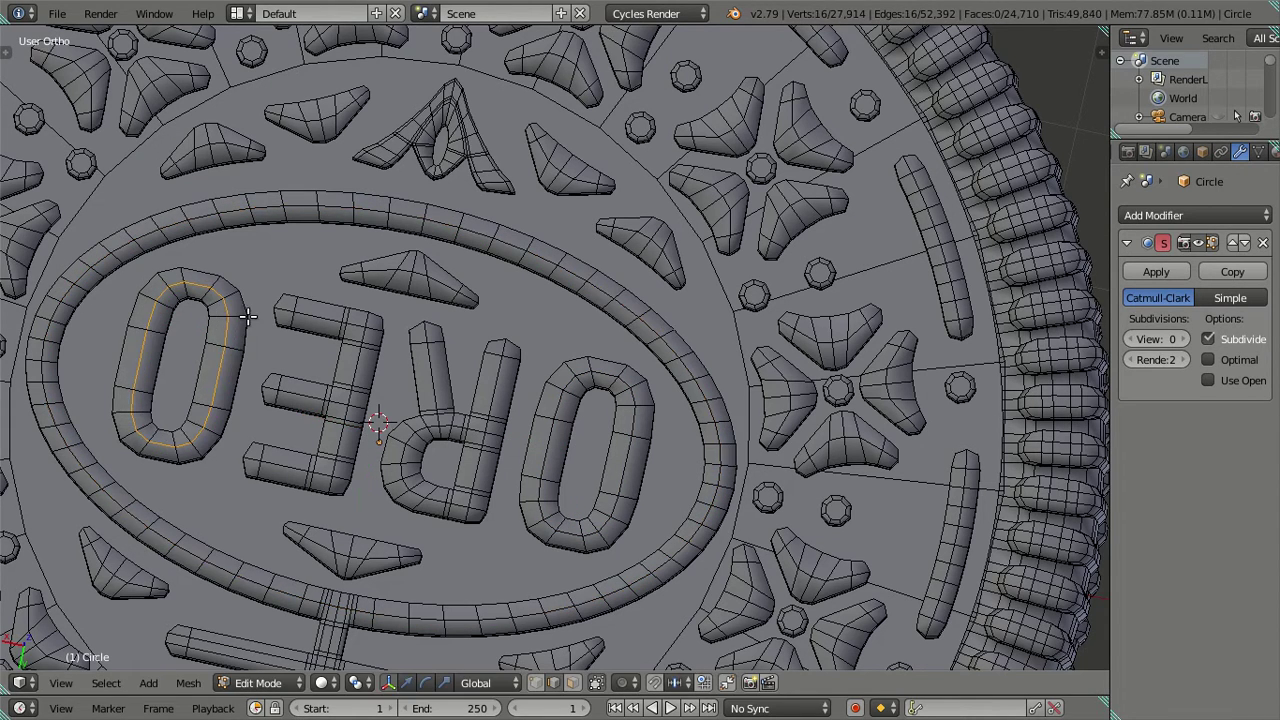
Return to Object Mode and view the cut cookie from an oblique angle.
key("Tab")
scroll(614, 320, "down", 2)
scroll(614, 320, "down", 3)
mouse_move(585, 285)
middle_mouse_down()
mouse_move(601, 190)
mouse_move(570, 657)
mouse_move(445, 571)
mouse_move(635, 500)
mouse_move(687, 591)
middle_mouse_up()
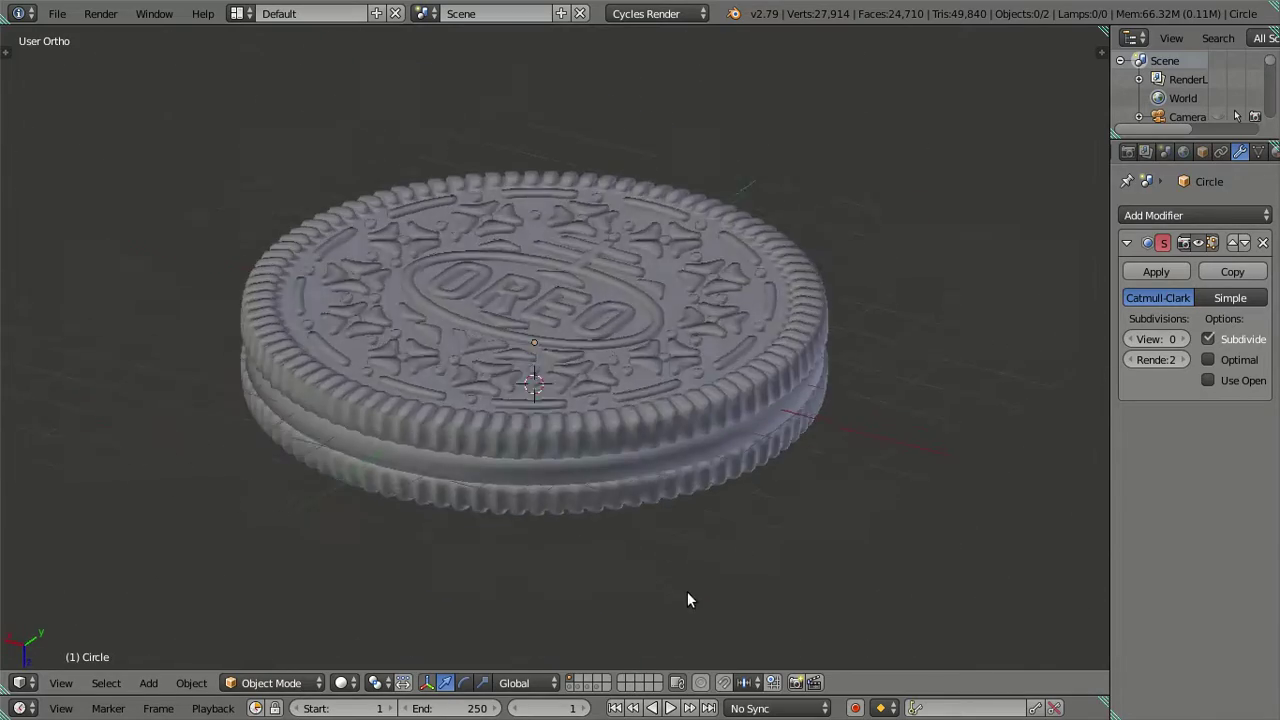
Lower the top edge loops of two small dot studs by 0.0262 to round them.
scroll(699, 315, "up", 2)
scroll(726, 320, "up", 4)
scroll(486, 345, "up", 2)
scroll(489, 345, "up", 3)
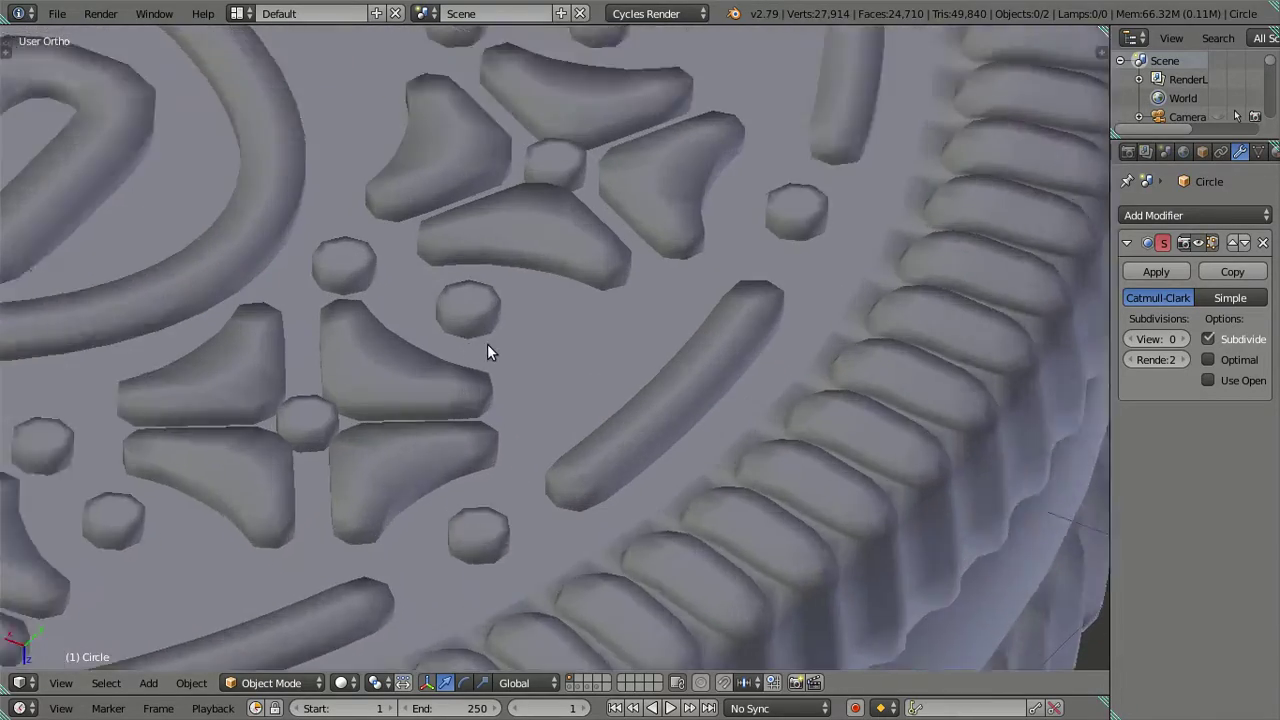
scroll(495, 335, "up", 3)
key("Tab")
mouse_move(492, 329)
middle_mouse_down()
mouse_move(443, 294)
mouse_move(755, 265)
middle_mouse_up()
scroll(491, 290, "up", 2)
right_click(731, 242, "alt")
right_click(100, 257, "alt+shift")
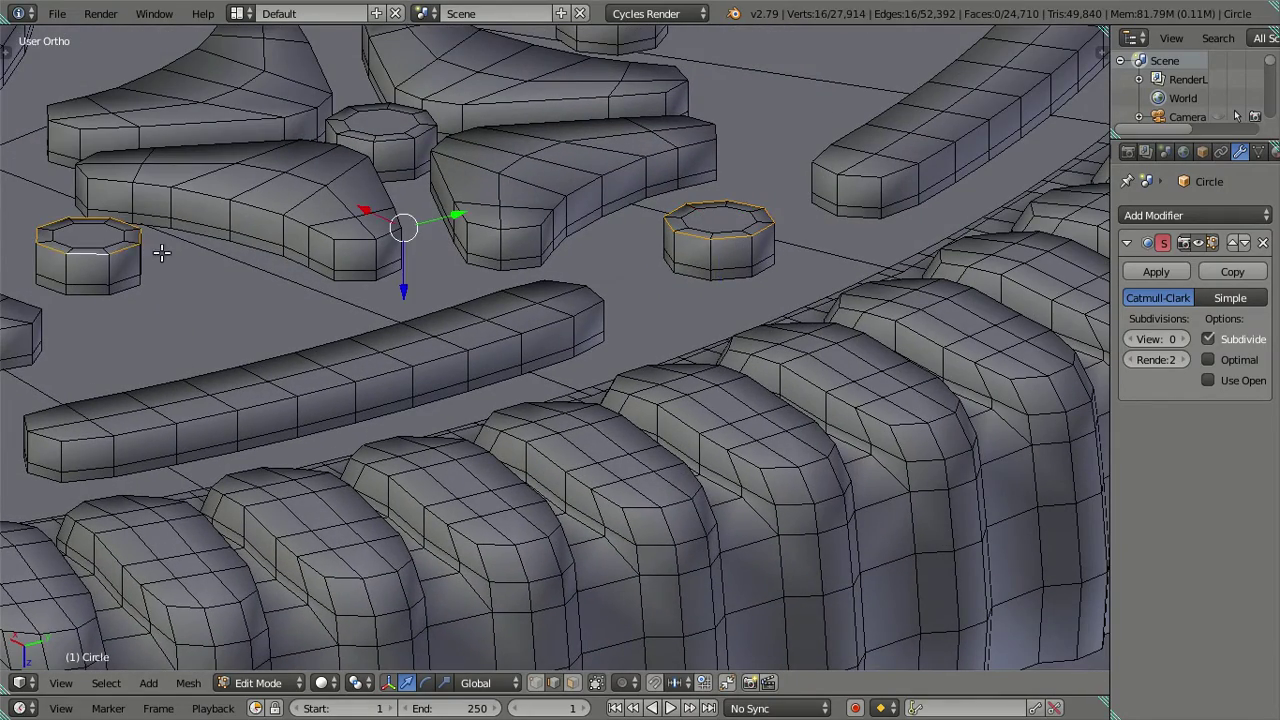
scroll(310, 250, "down", 4)
middle_click_drag(286, 268, 297, 299, "shift")
scroll(485, 355, "up", 3)
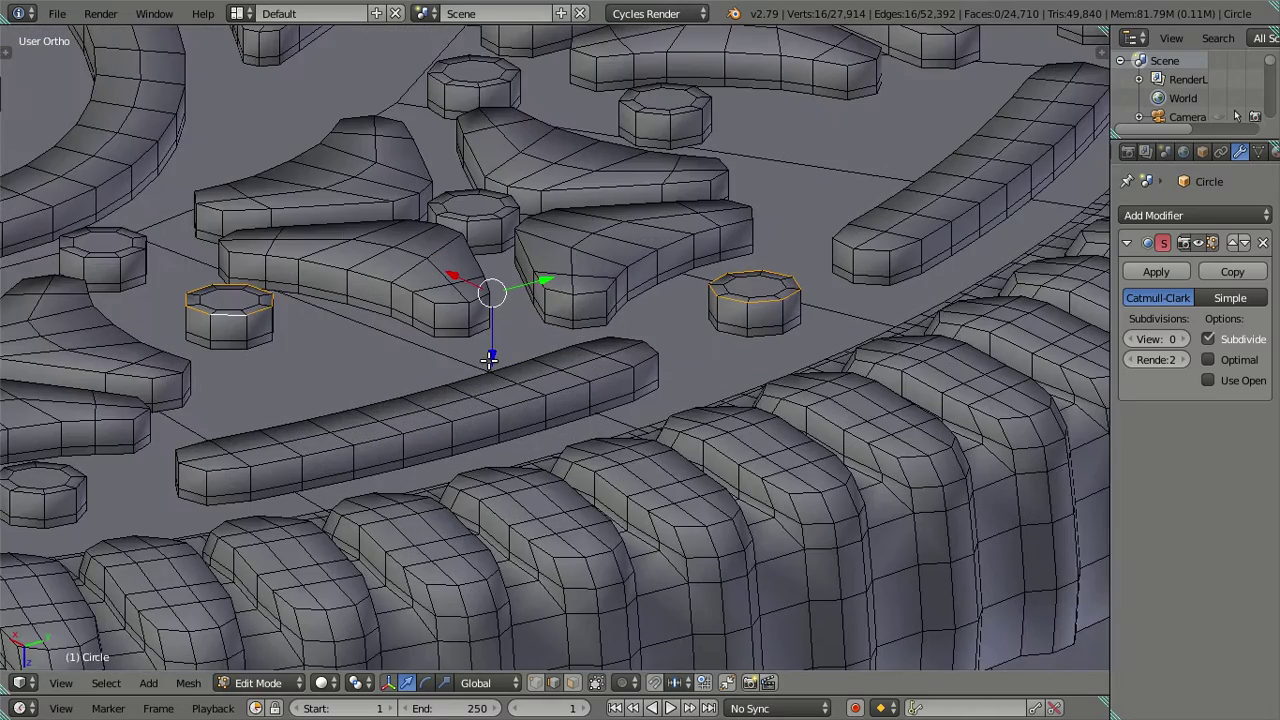
left_click_drag(492, 354, 501, 366)
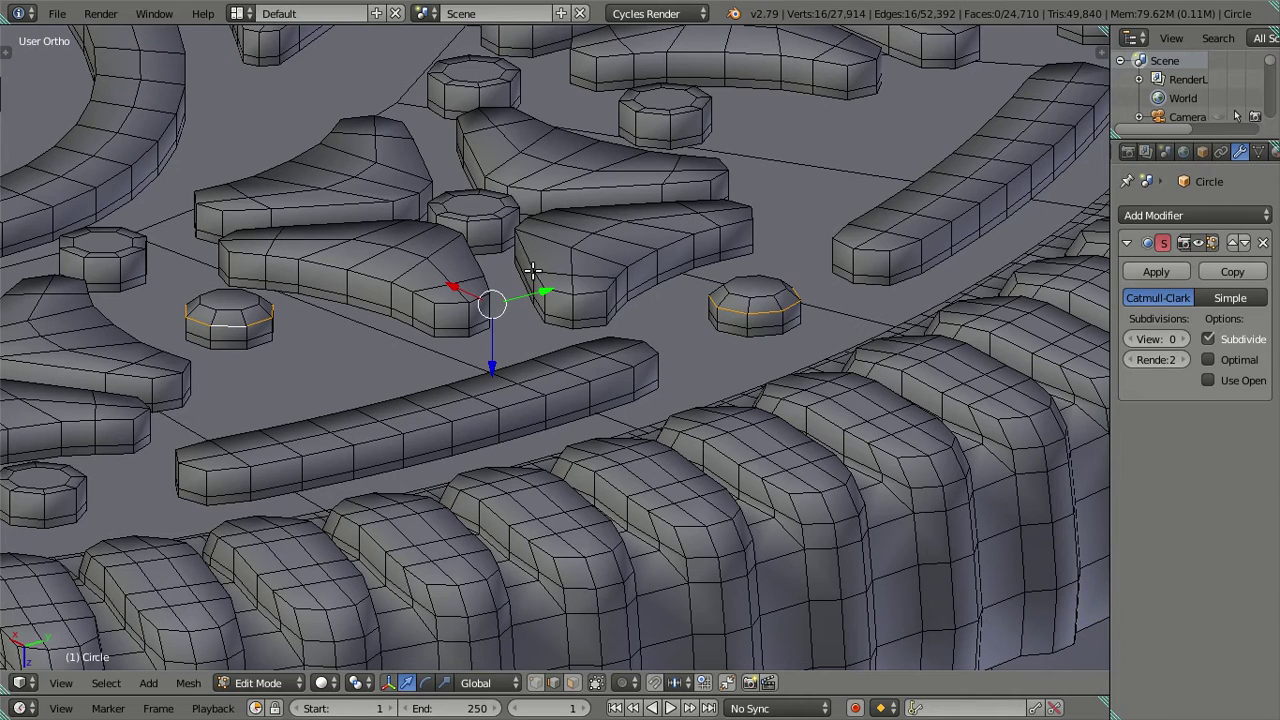
In Object Mode, raise the cookie's viewport subdivision level to 1, then 2.
key("Tab")
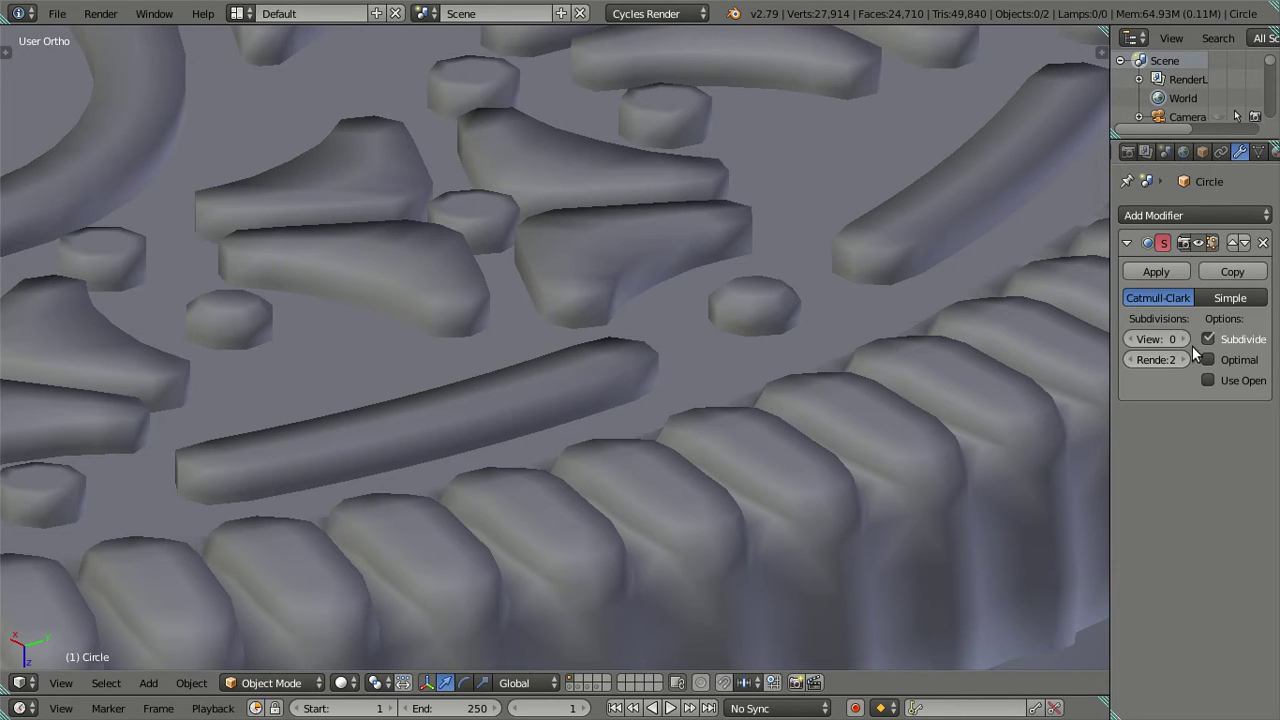
left_click(1185, 339)
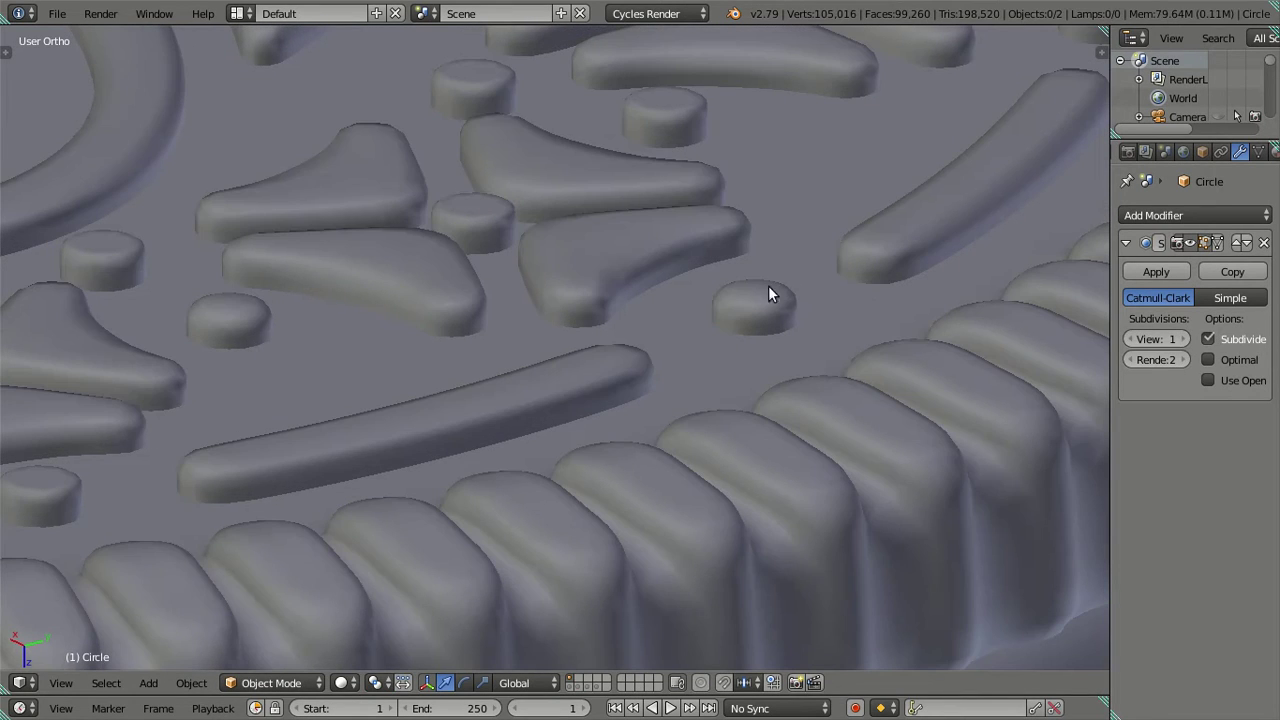
scroll(648, 267, "down", 2)
key("ctrl+2")
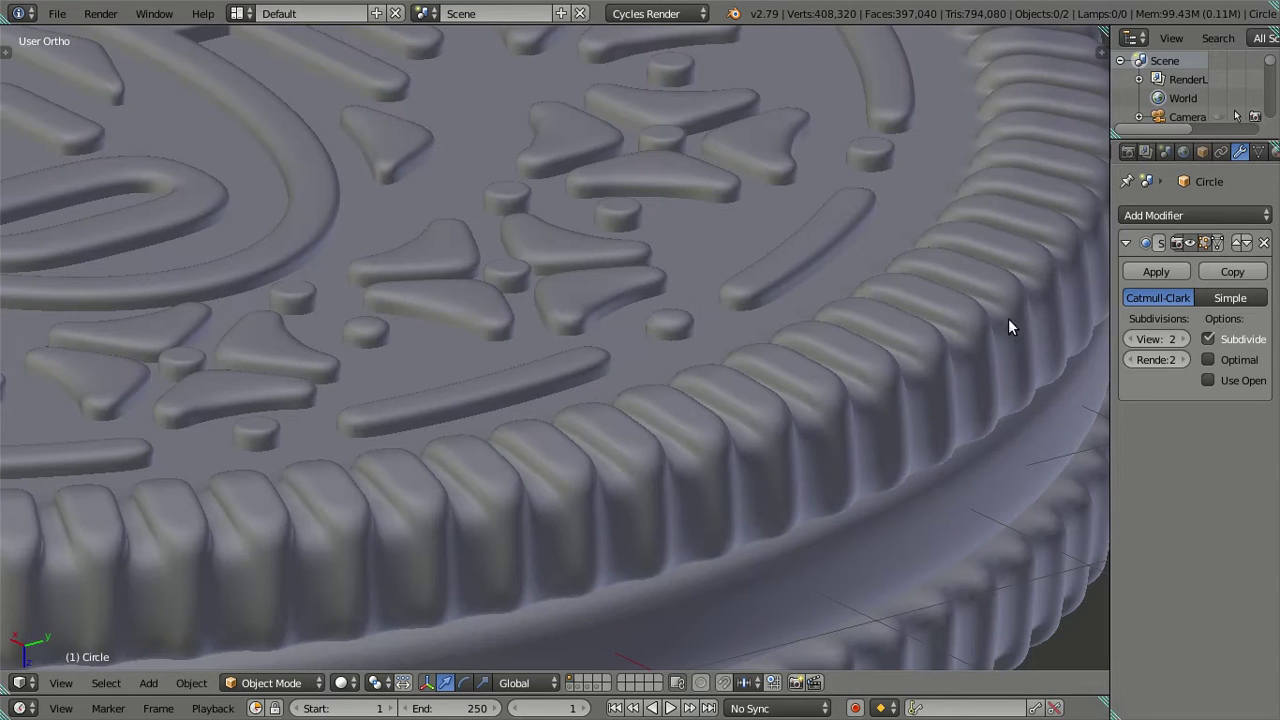
Set viewport subdivision back to 0 and enter Edit Mode with nothing selected.
left_click(1128, 339)
left_click(1128, 339)
scroll(871, 320, "up", 2)
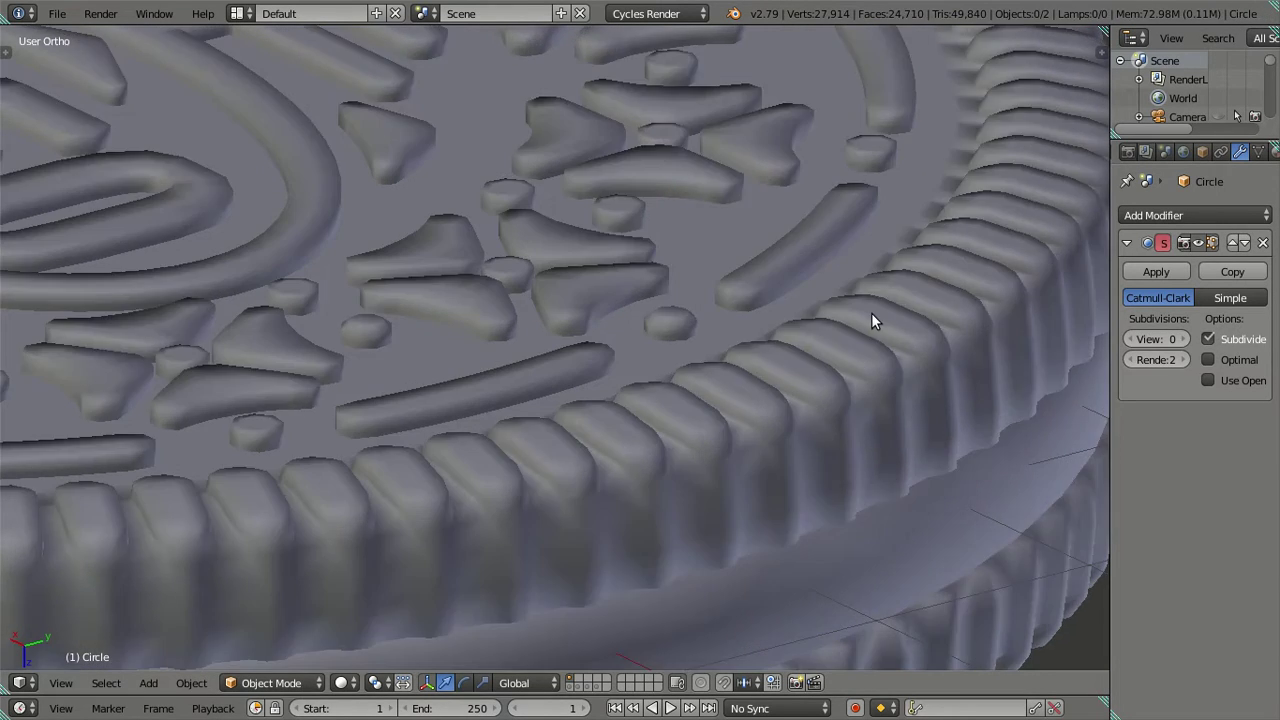
scroll(871, 320, "up", 2)
key("Tab")
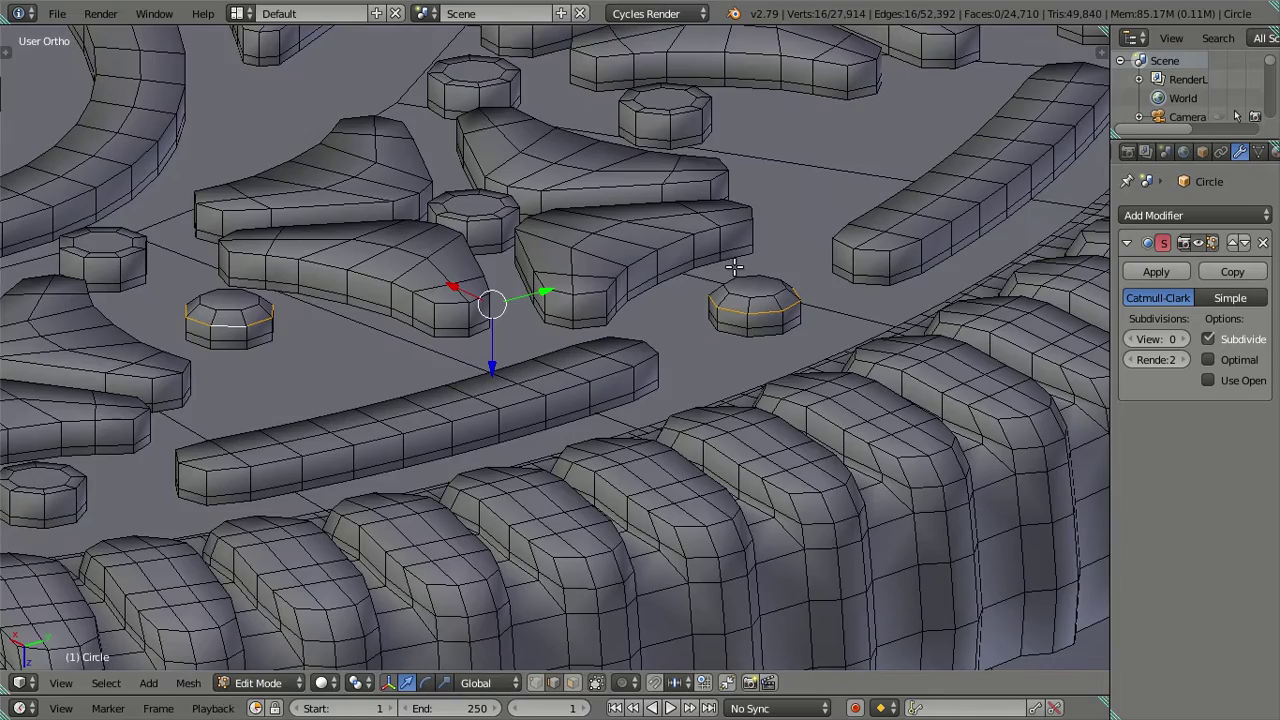
key("a")
right_click(735, 263)
key("a")
scroll(651, 263, "down", 2)
scroll(651, 263, "down", 2)
Select the ridged rim with linked selection and hide it, exposing the top pattern.
middle_click_drag(608, 251, 608, 386)
scroll(573, 310, "up", 3)
mouse_move(573, 310)
middle_mouse_down()
mouse_move(550, 240)
mouse_move(537, 255)
middle_mouse_up()
right_click(525, 428)
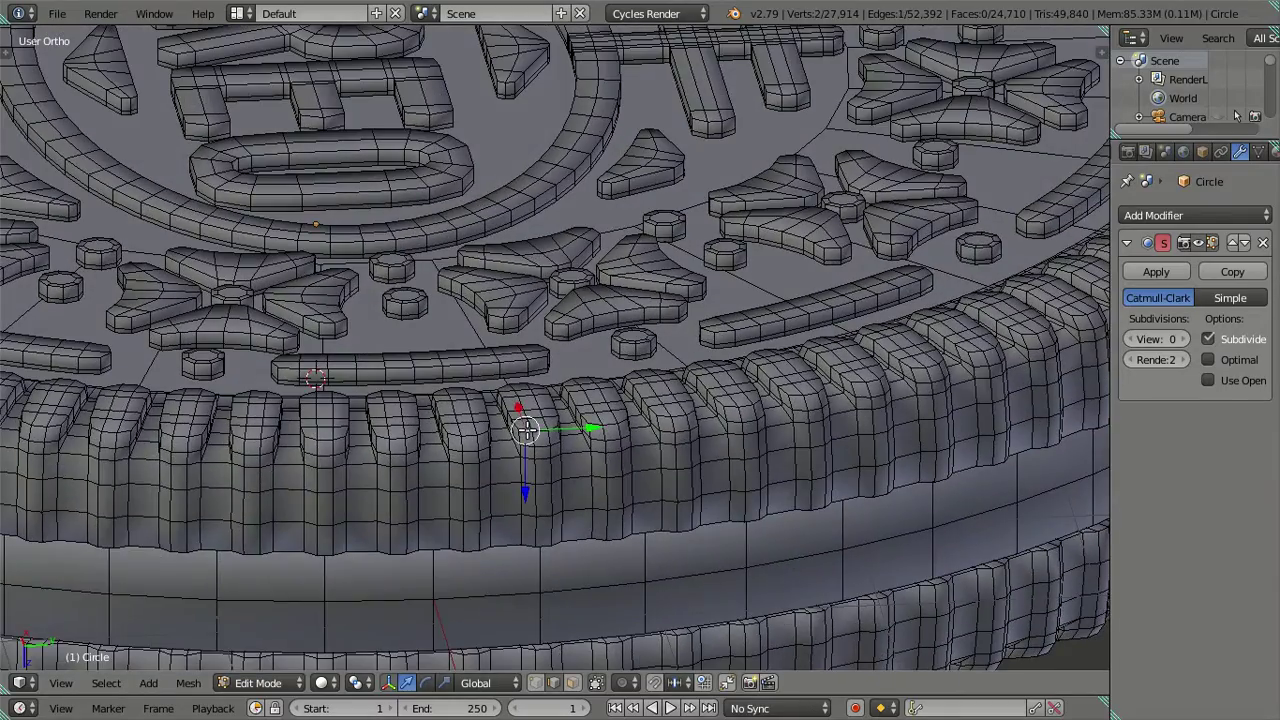
key("l")
scroll(537, 432, "down", 3)
key("l")
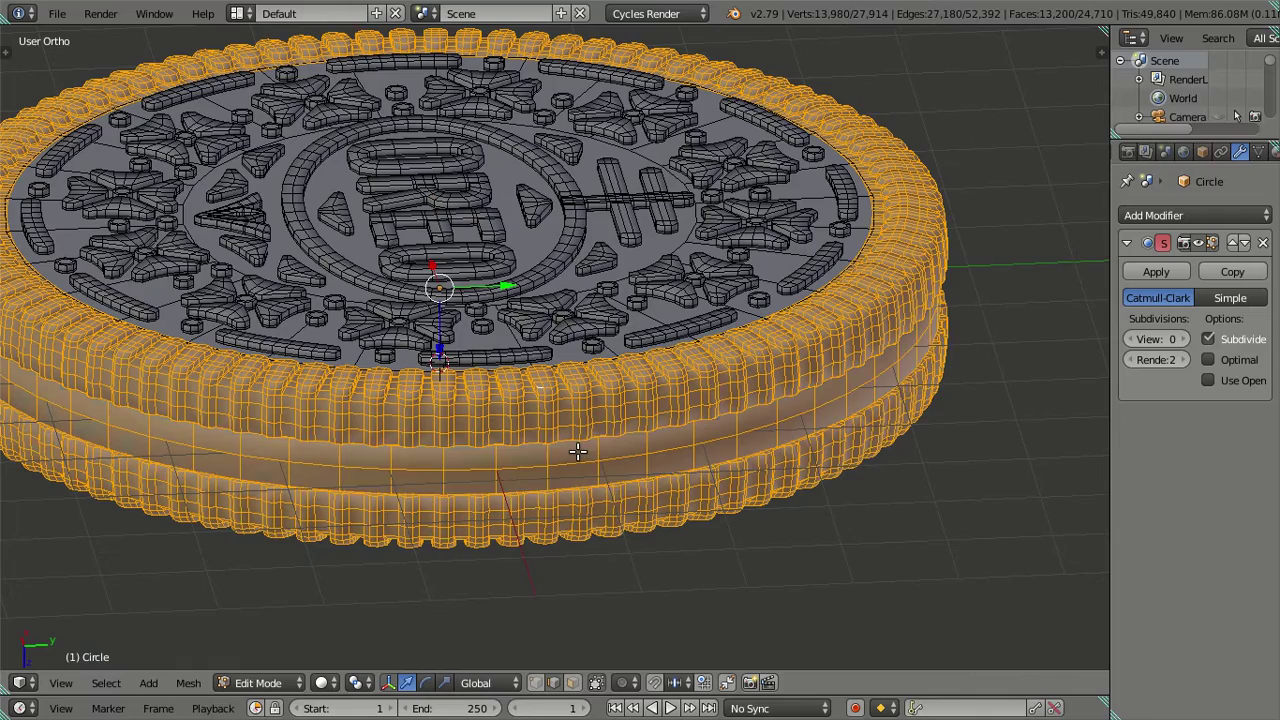
key("h")
scroll(581, 403, "up", 3)
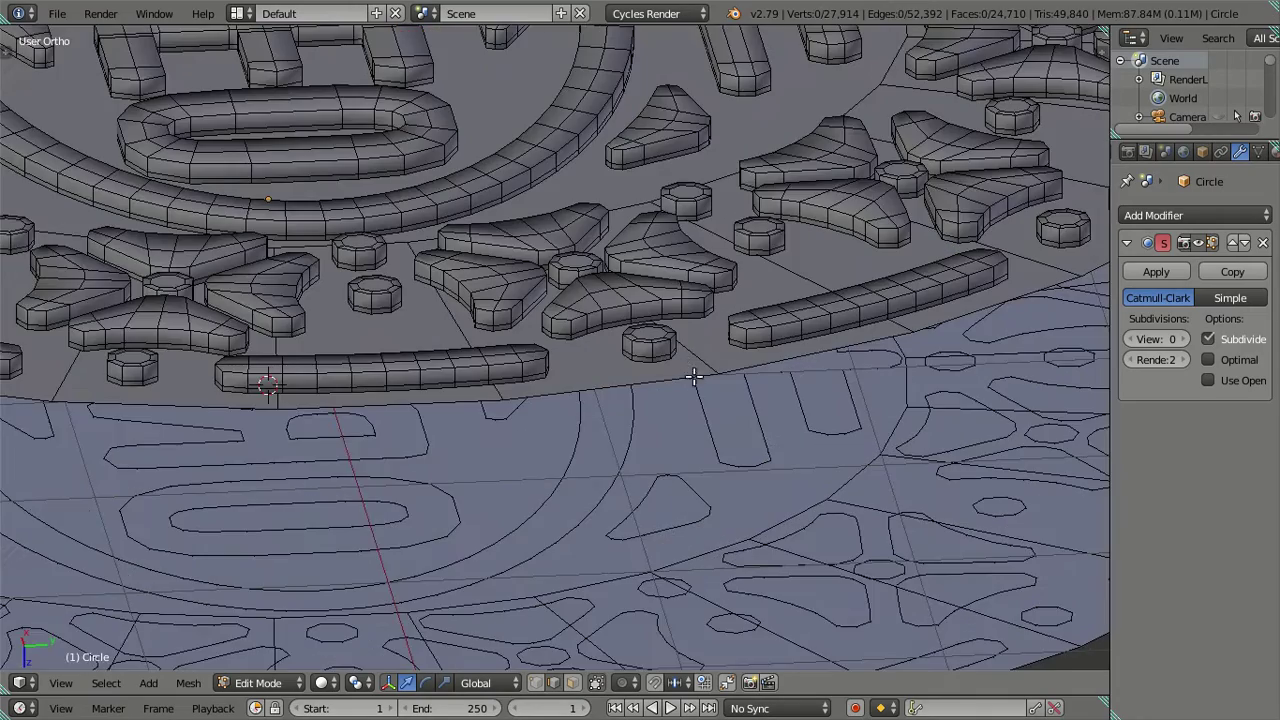
scroll(690, 376, "up", 1)
scroll(690, 376, "up", 1)
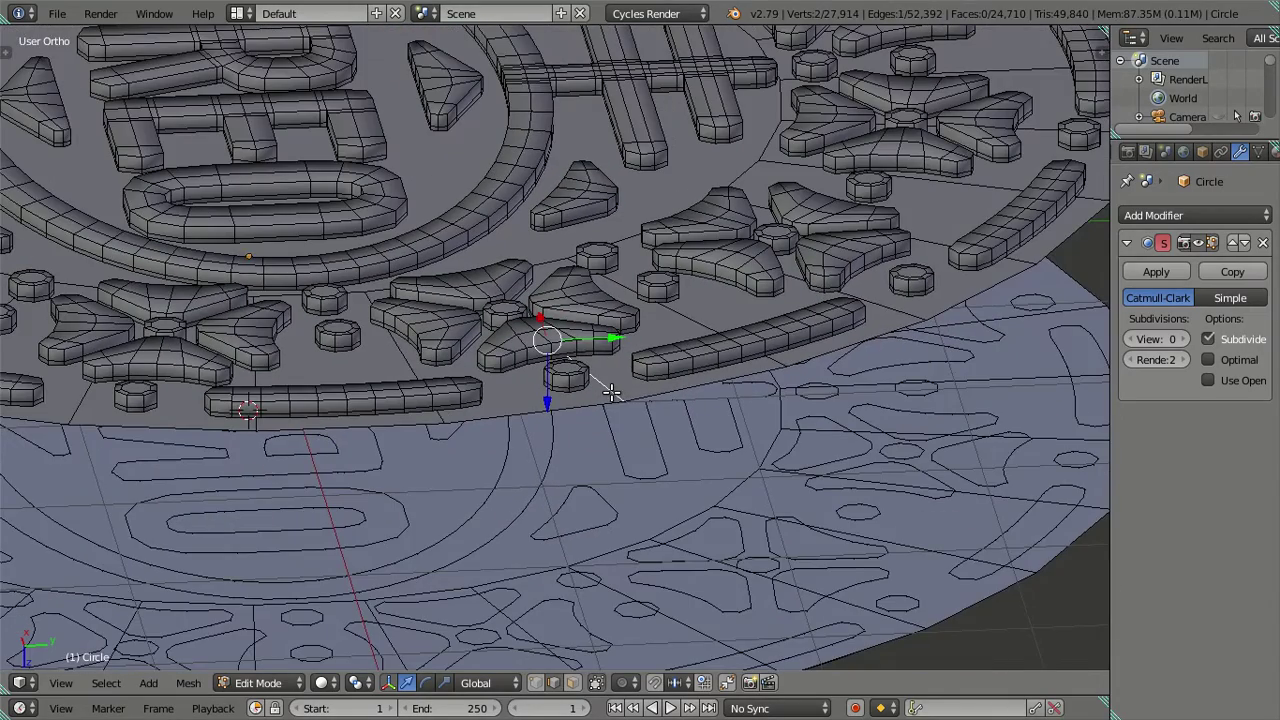
key("l")
key("a")
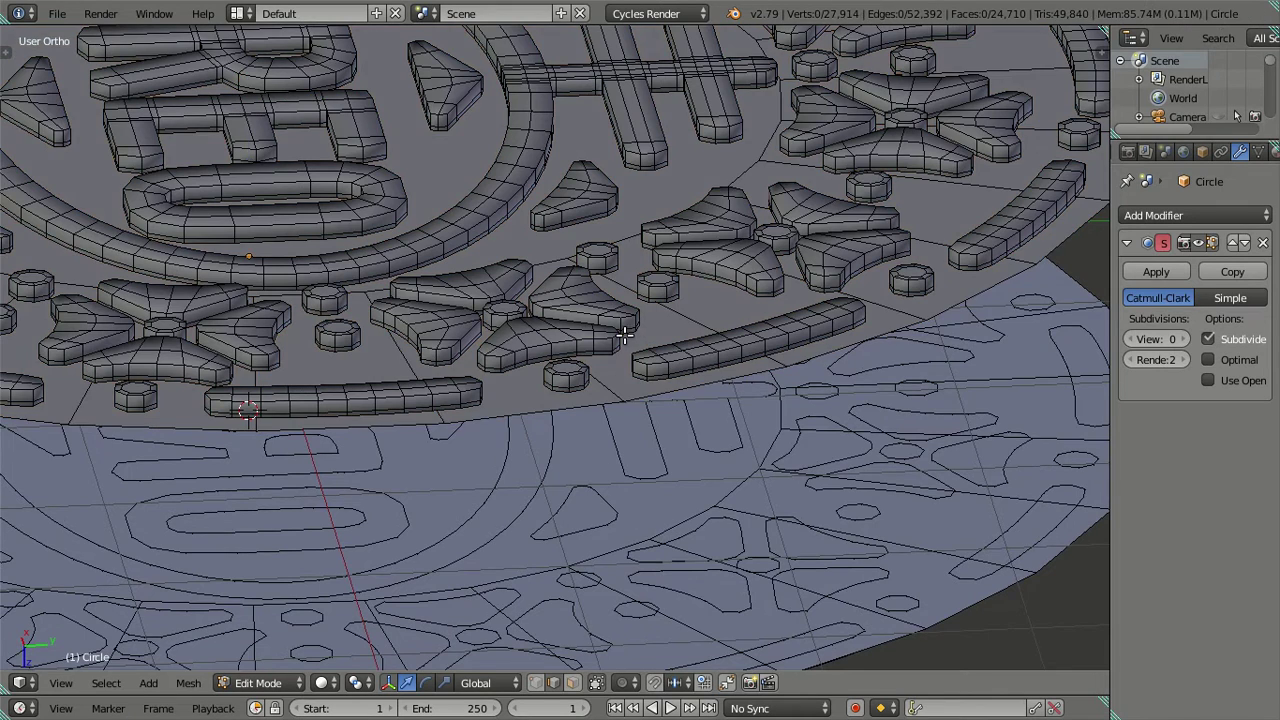
scroll(599, 389, "up", 2)
Select the top edge rings of six small dots around the flower motifs.
right_click(569, 394, "alt")
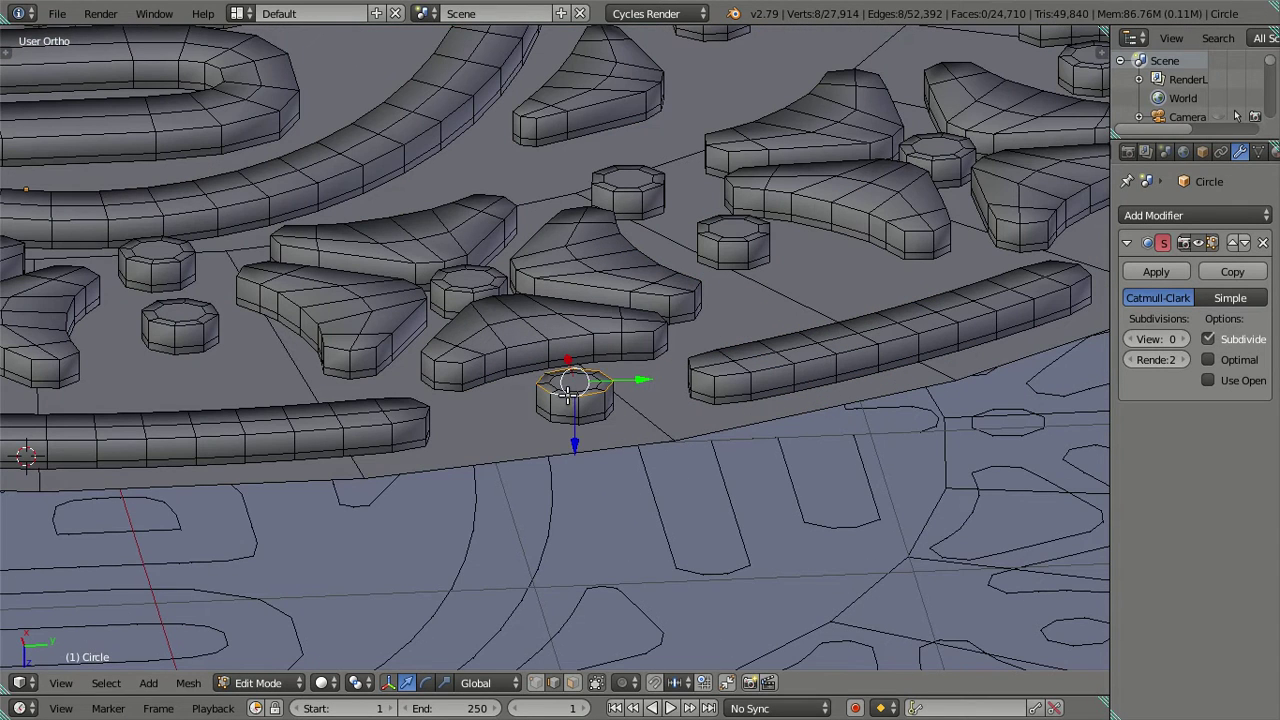
right_click(460, 294, "alt+shift")
right_click(729, 247, "alt+shift")
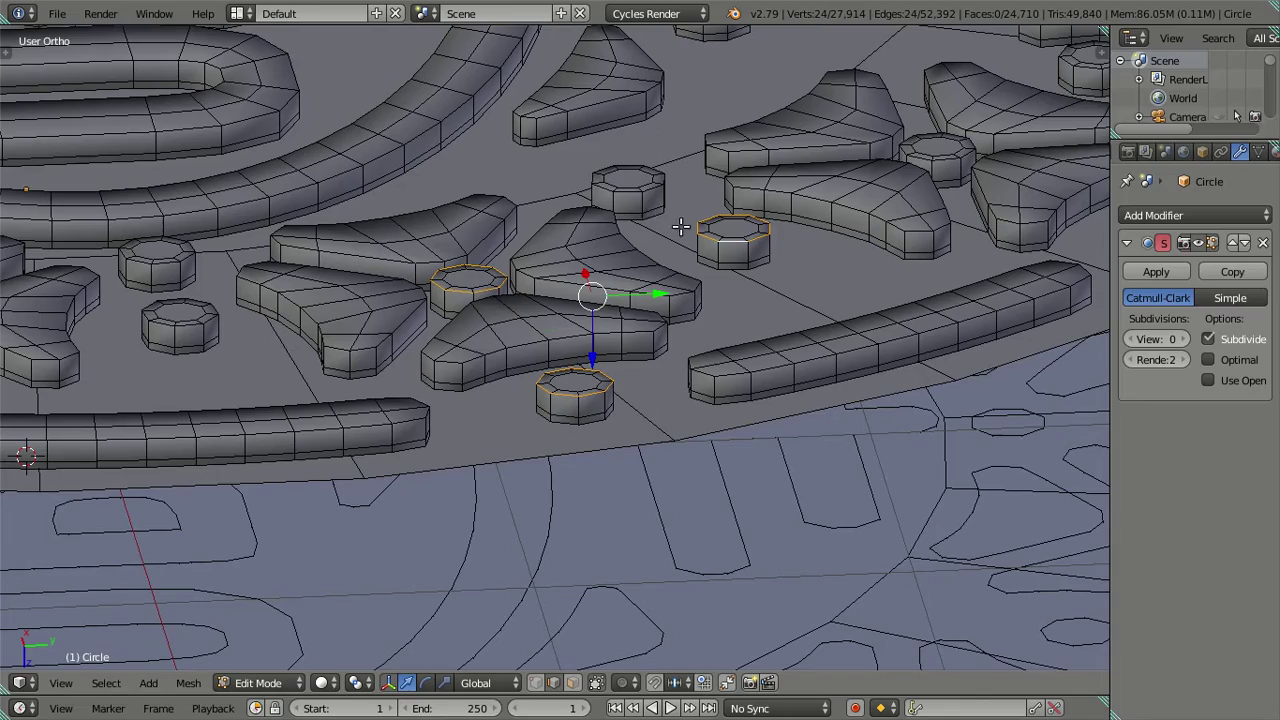
right_click(628, 196, "alt+shift")
right_click(181, 300, "alt+shift")
right_click(162, 262, "alt+shift")
Add more dots' top rings from another angle, undoing the mistaken ring picks.
scroll(165, 265, "down", 5)
middle_click_drag(165, 265, 645, 323)
scroll(645, 323, "up", 2)
scroll(645, 323, "up", 5)
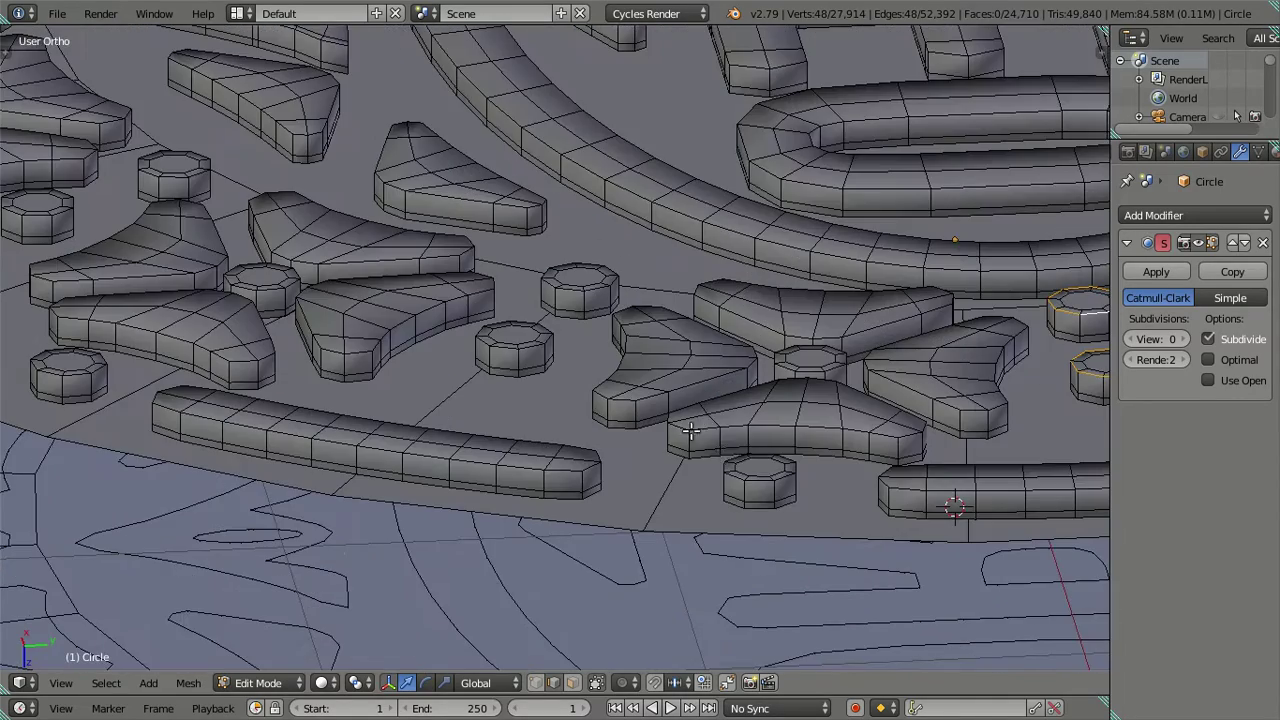
right_click(757, 481, "alt+shift")
right_click(505, 353, "alt+shift")
right_click(566, 289, "alt+shift")
key("ctrl+z")
key("ctrl+z")
right_click(517, 347, "alt+shift")
right_click(813, 373, "alt+shift")
right_click(805, 365, "shift")
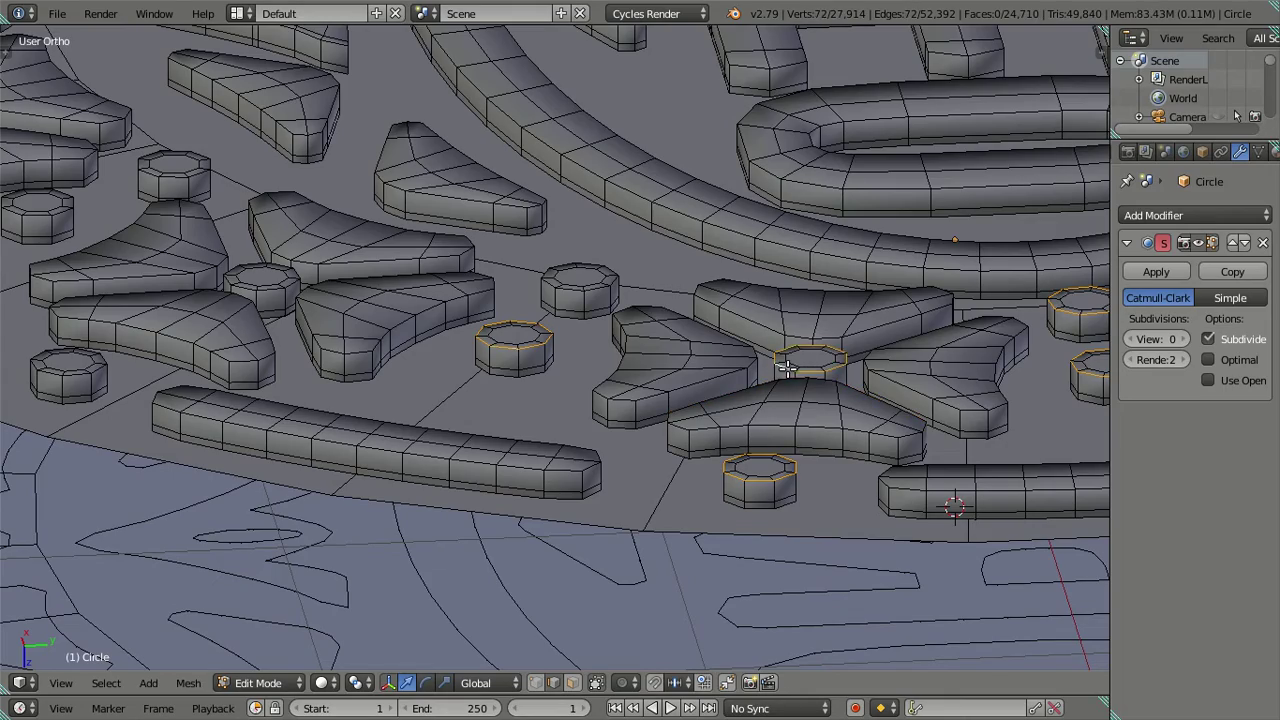
scroll(790, 385, "down", 3)
scroll(769, 403, "up", 2)
mouse_move(769, 403)
middle_mouse_down()
mouse_move(820, 500)
mouse_move(760, 253)
middle_mouse_up()
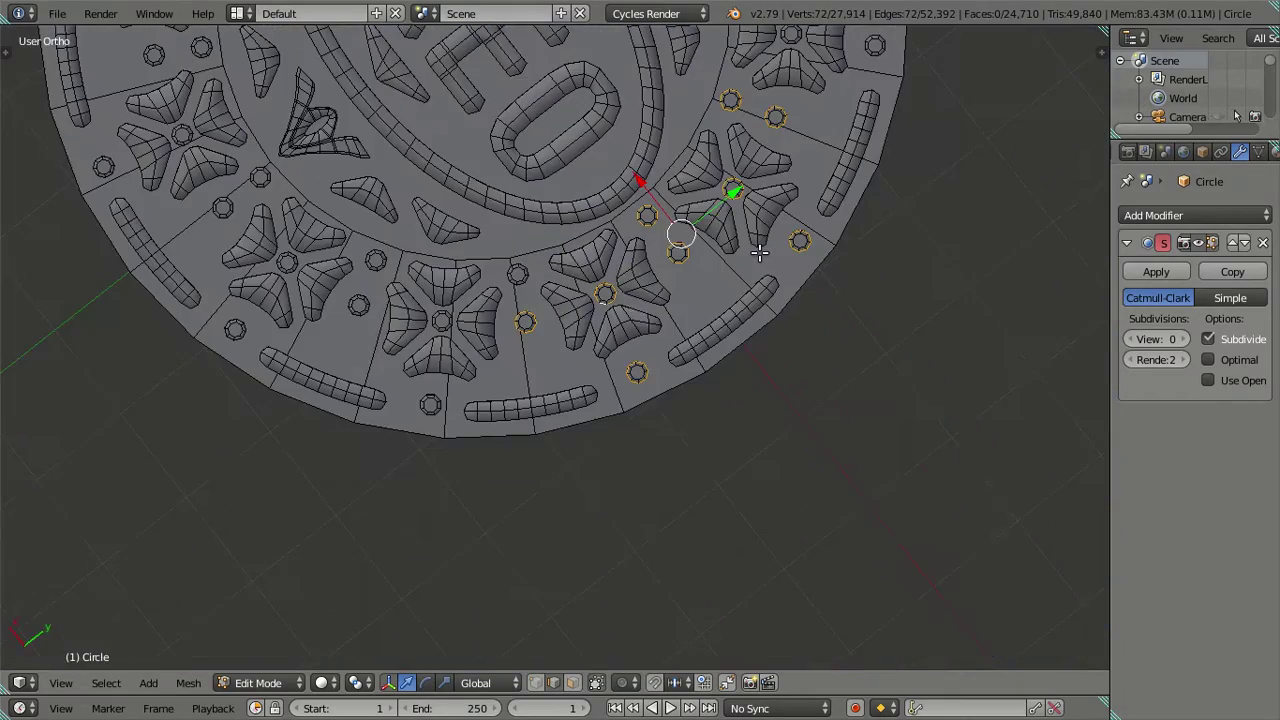
In straight top view, add eight more small dot rings to the selection.
key("KP_7")
scroll(726, 283, "up", 3)
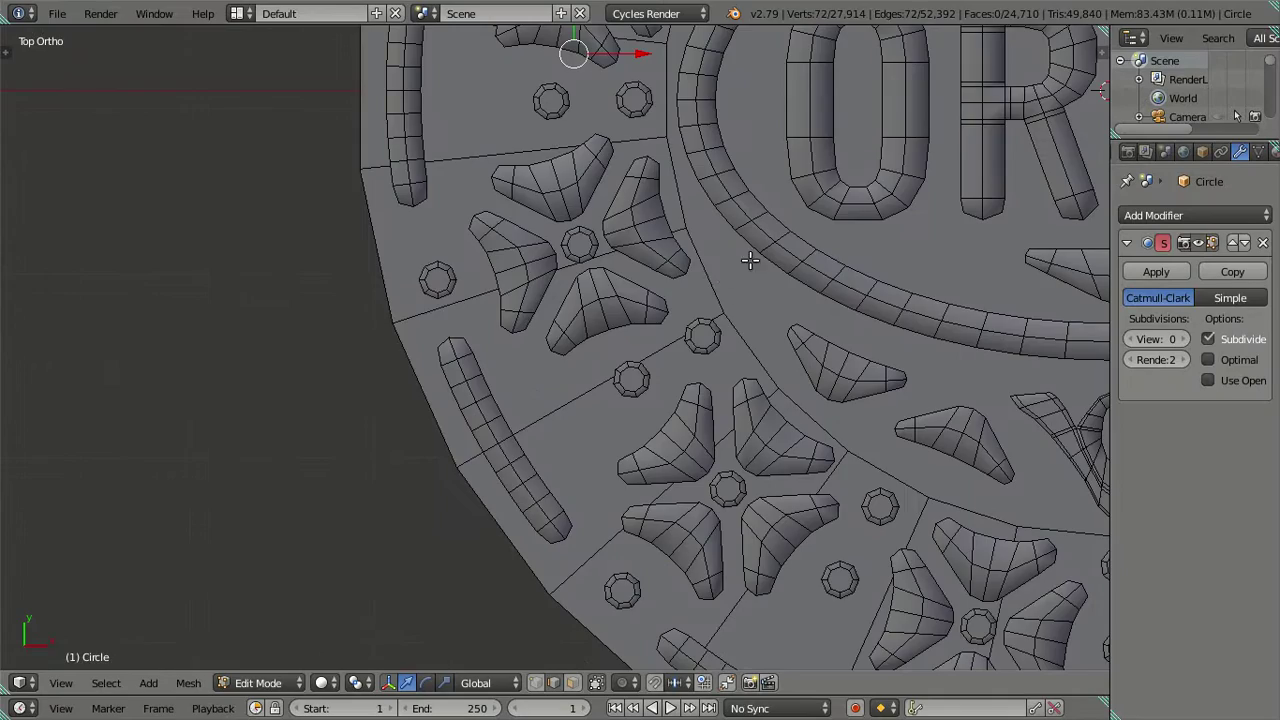
scroll(750, 260, "down", 3)
middle_click_drag(694, 351, 430, 600, "shift")
scroll(554, 385, "up", 3)
scroll(554, 385, "up", 2)
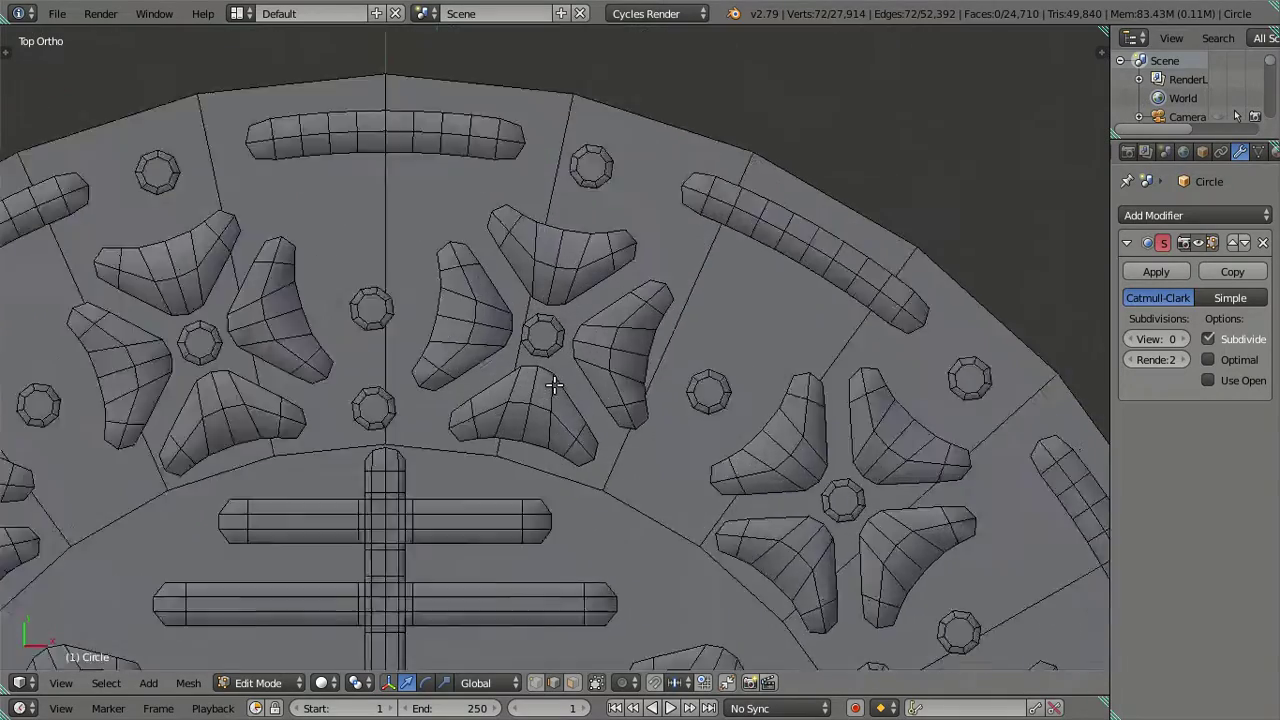
scroll(554, 385, "up", 3)
right_click(554, 358, "alt+shift")
mouse_move(554, 358)
middle_mouse_down()
mouse_move(614, 371)
mouse_move(594, 317)
middle_mouse_up()
scroll(594, 317, "up", 2)
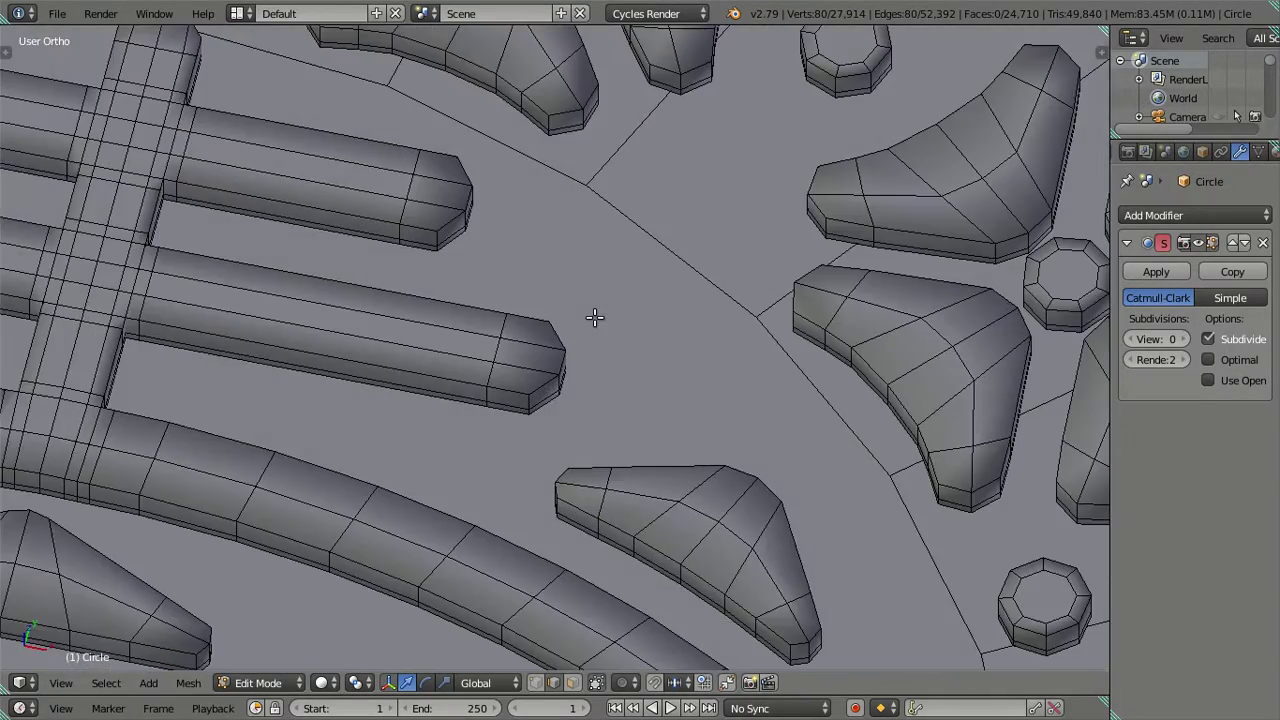
scroll(594, 317, "down", 3)
scroll(646, 477, "down", 2)
middle_click_drag(646, 477, 646, 520)
scroll(635, 390, "down", 1)
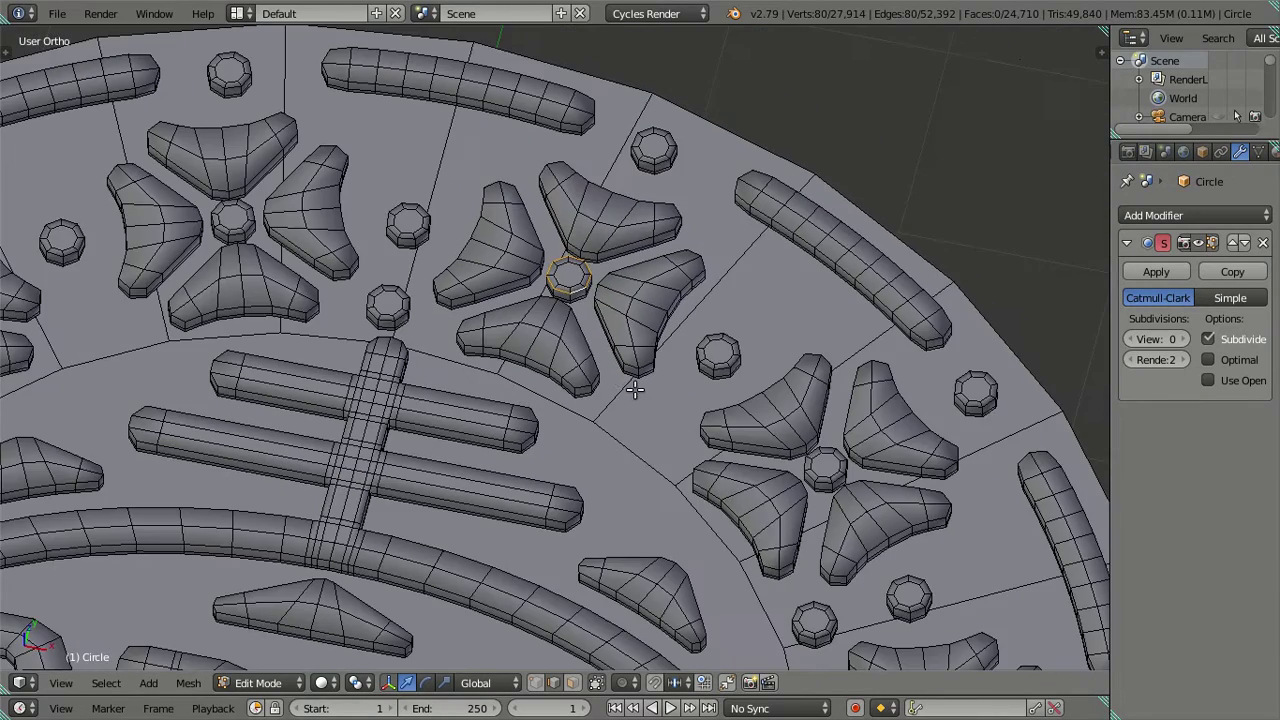
key("KP_7")
right_click(772, 488, "alt+shift")
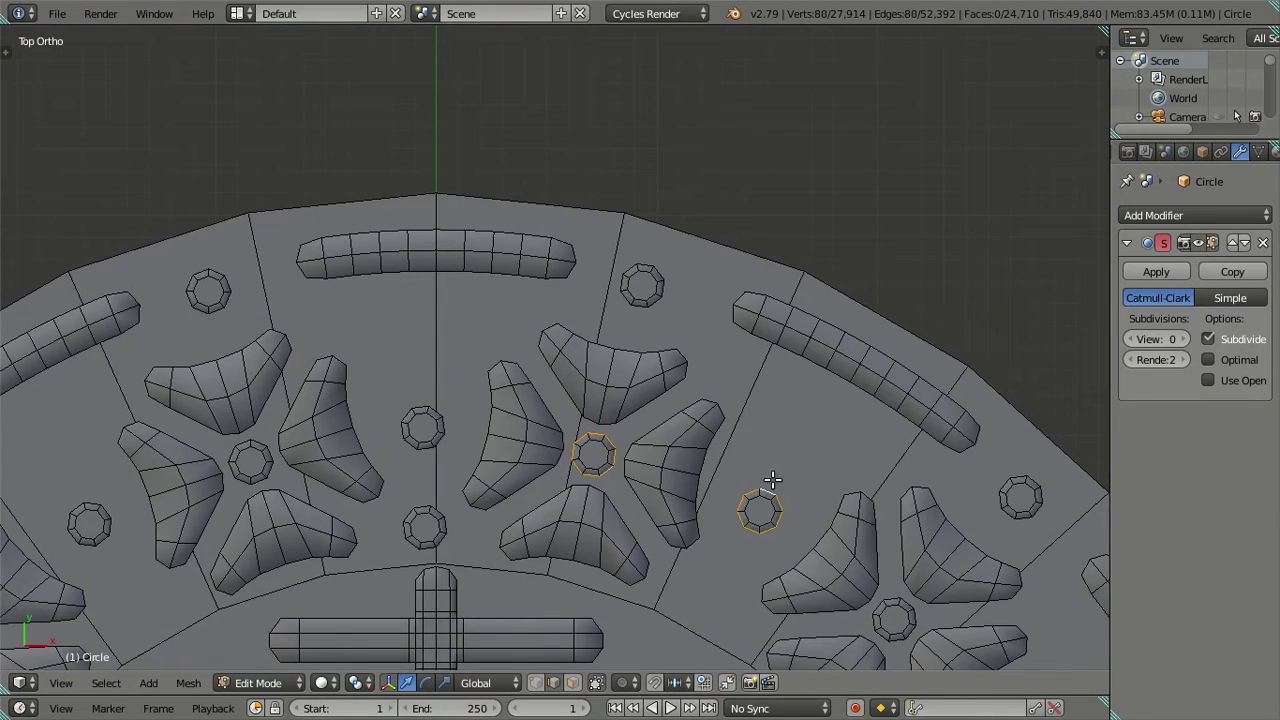
right_click(415, 405, "alt+shift")
right_click(627, 260, "alt+shift")
right_click(209, 290, "alt+shift")
right_click(96, 490, "alt+shift")
right_click(231, 449, "alt+shift")
right_click(426, 497, "alt+shift")
Add twelve more dot rings while panning across the disc.
middle_click_drag(426, 497, 582, 337, "shift")
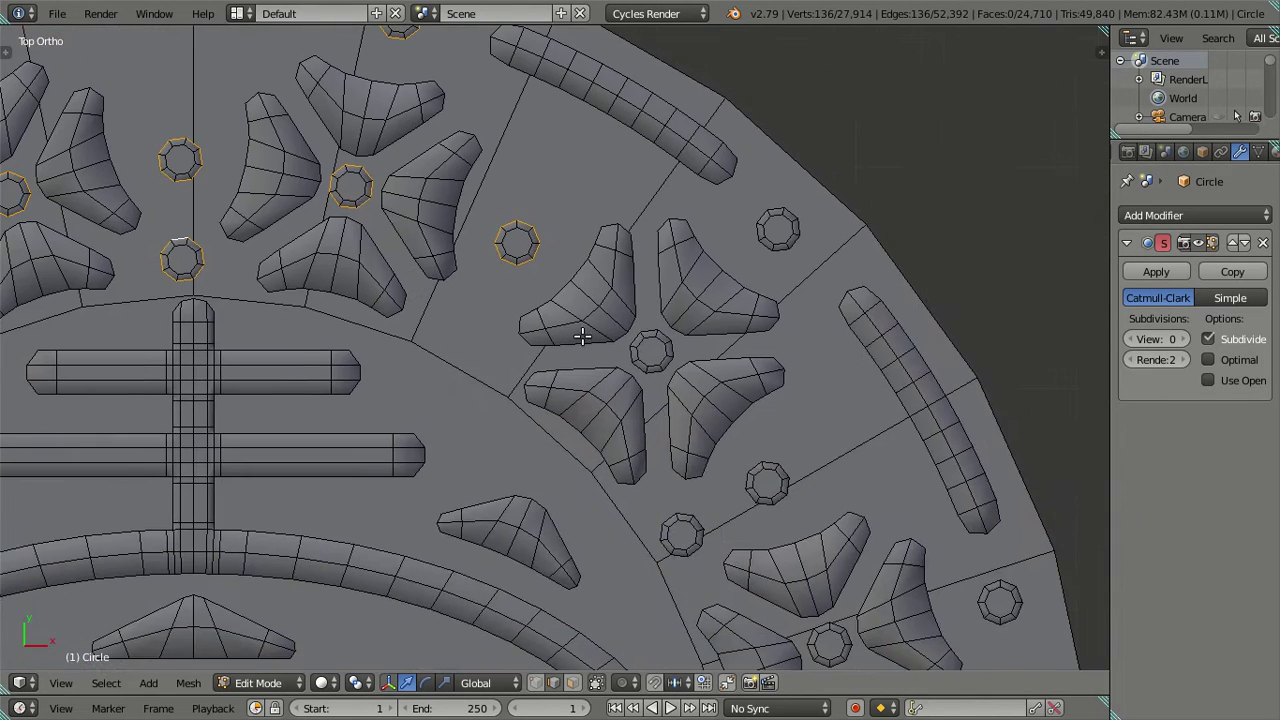
right_click(631, 352, "alt+shift")
right_click(764, 254, "alt+shift")
right_click(773, 475, "alt+shift")
right_click(660, 514, "alt+shift")
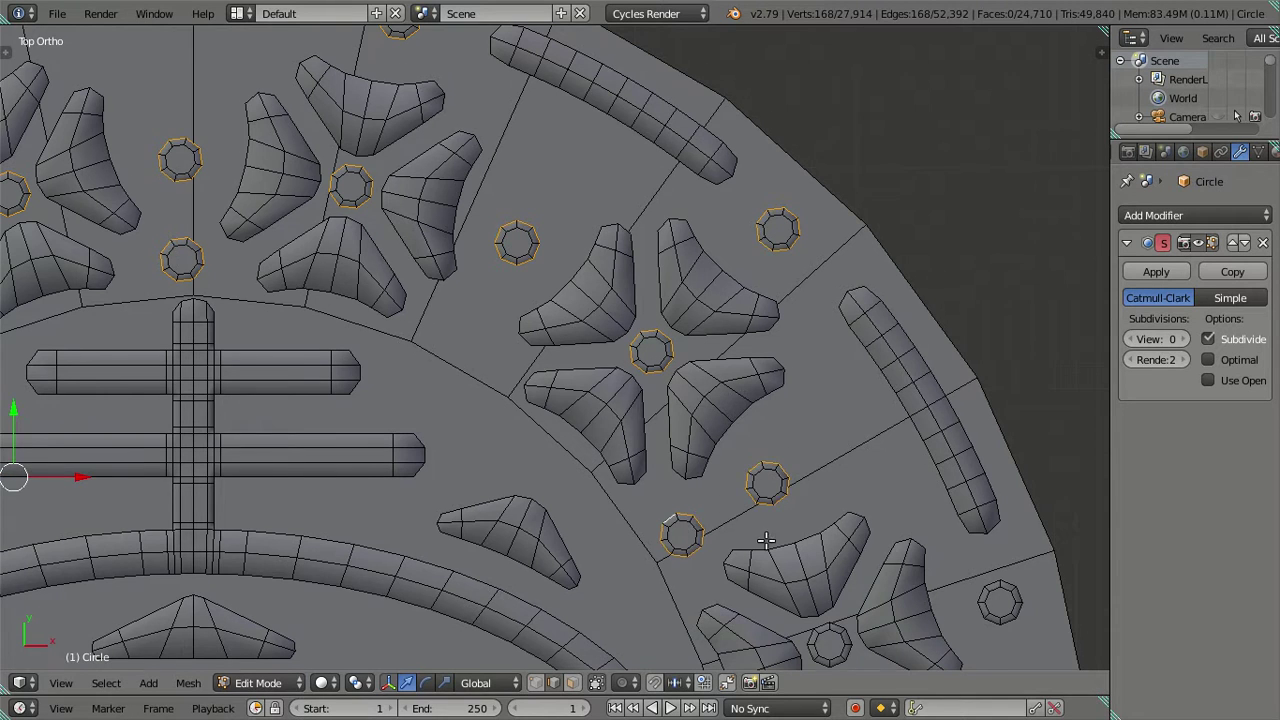
middle_click_drag(765, 540, 593, 360, "shift")
right_click(580, 380, "alt+shift")
right_click(768, 296, "alt+shift")
right_click(638, 512, "alt+shift")
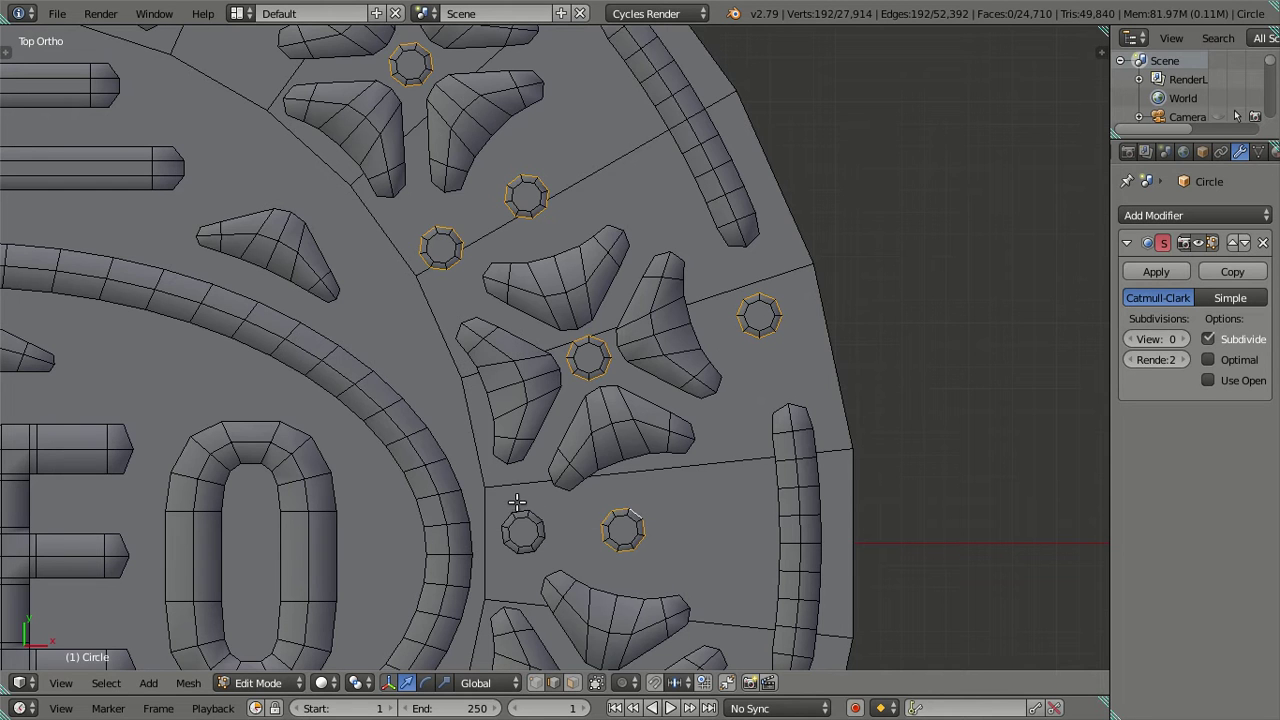
right_click(530, 507, "alt+shift")
middle_click_drag(530, 507, 616, 376, "shift")
right_click(608, 364, "alt+shift")
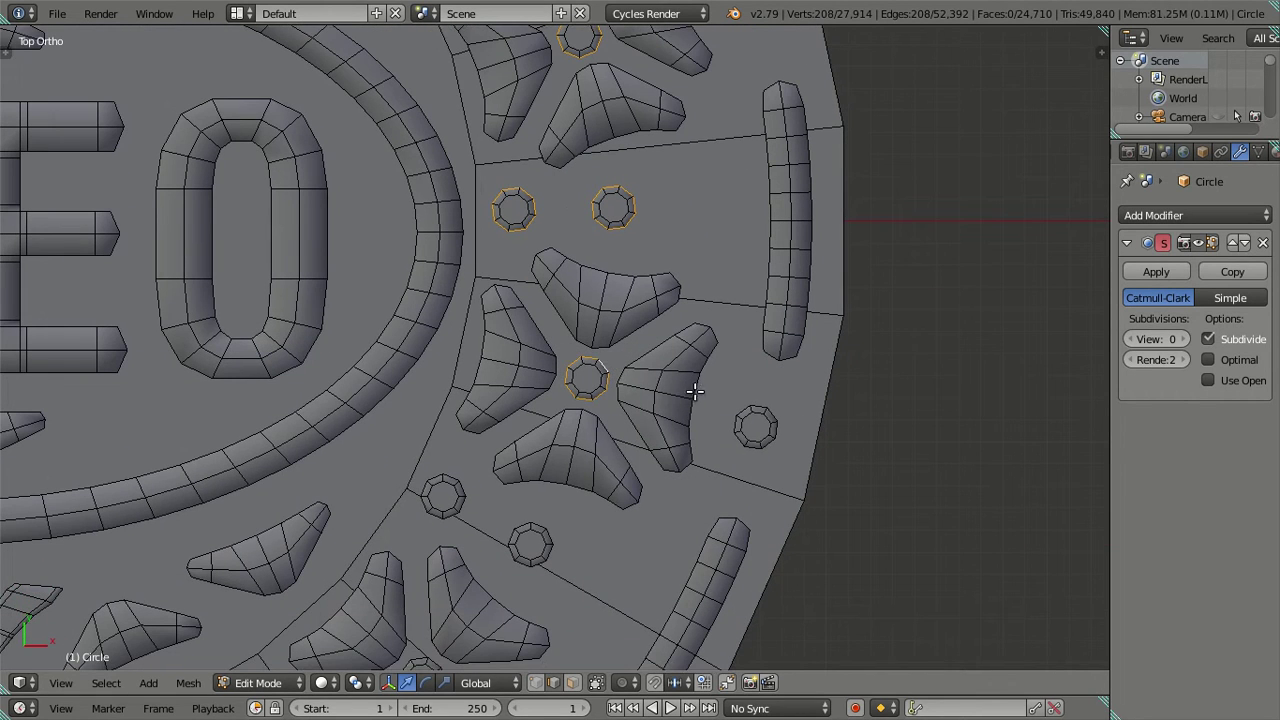
right_click(739, 408, "alt+shift")
right_click(539, 518, "alt+shift")
right_click(463, 490, "alt+shift")
Add six more small ring loops from the next groups on the disc.
middle_click_drag(476, 509, 656, 141, "shift")
right_click(704, 421, "alt+shift")
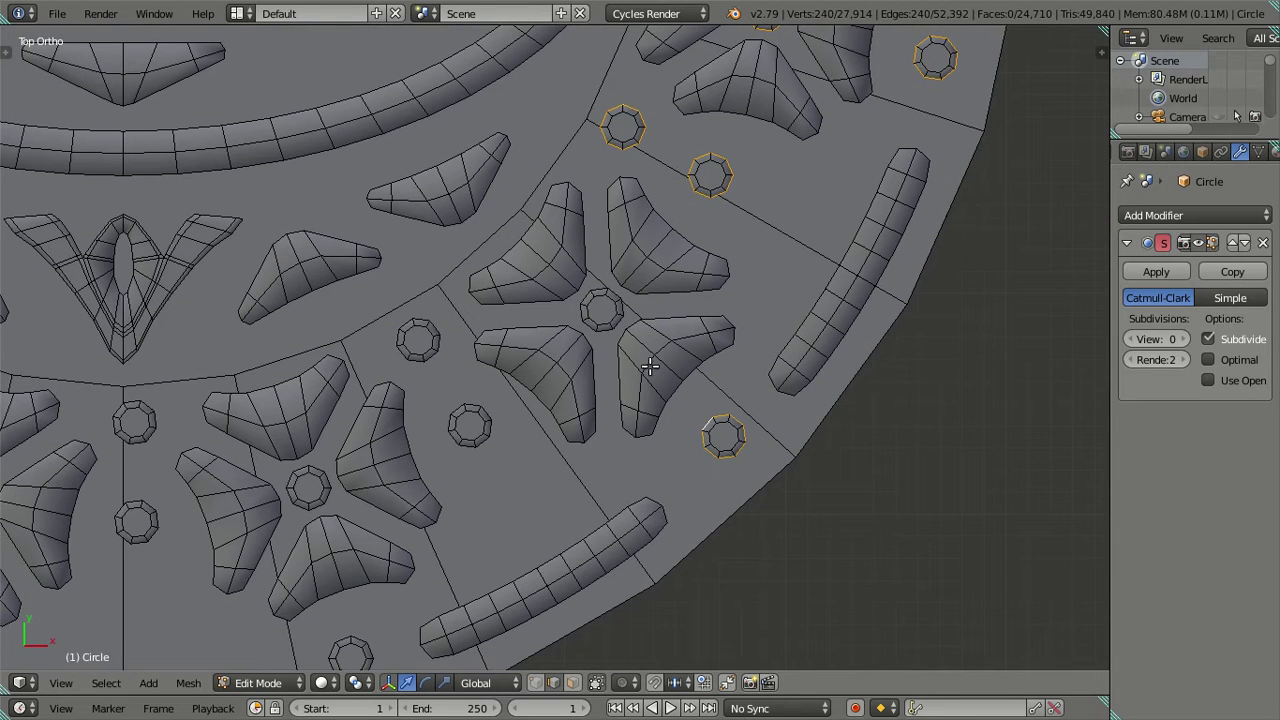
right_click(580, 308, "alt+shift")
right_click(440, 350, "alt+shift")
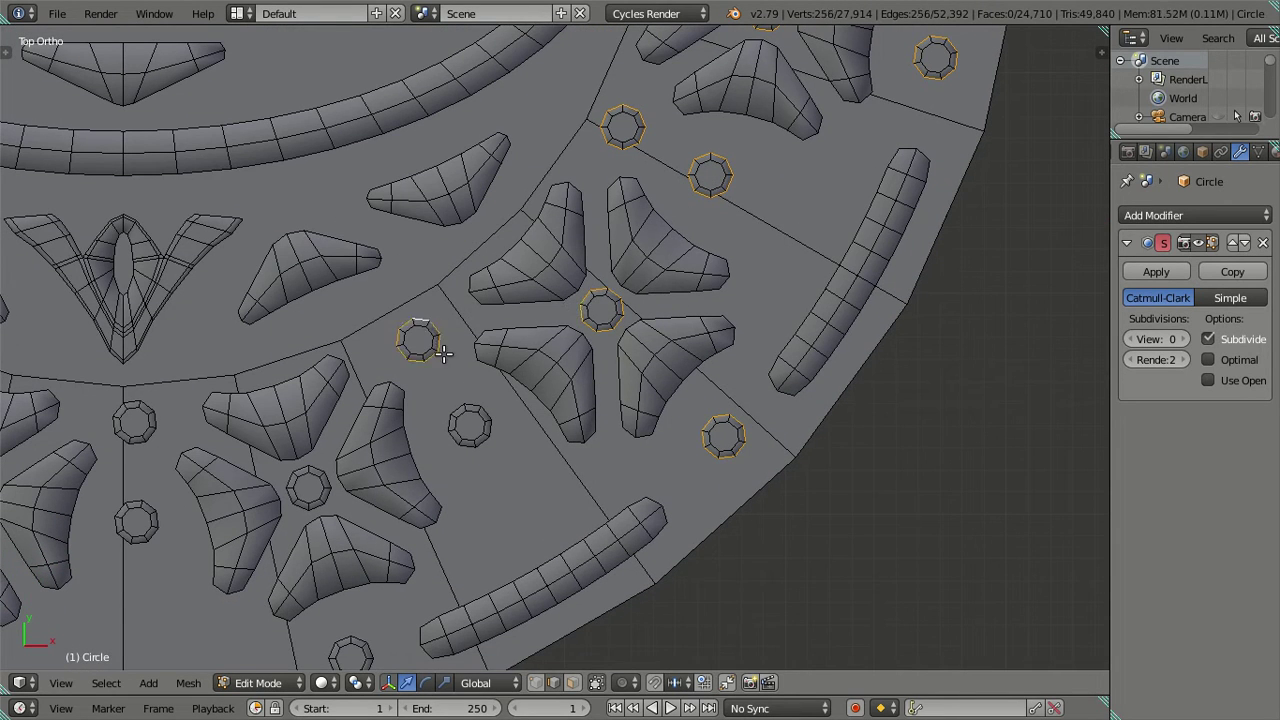
right_click(491, 449, "alt+shift")
middle_click_drag(493, 452, 693, 137, "shift")
right_click(536, 185, "alt+shift")
right_click(551, 322, "alt+shift")
Add the small rings and flower centre rings across the disc to the selection, dropping a stray long edge.
right_click(340, 230, "alt+shift")
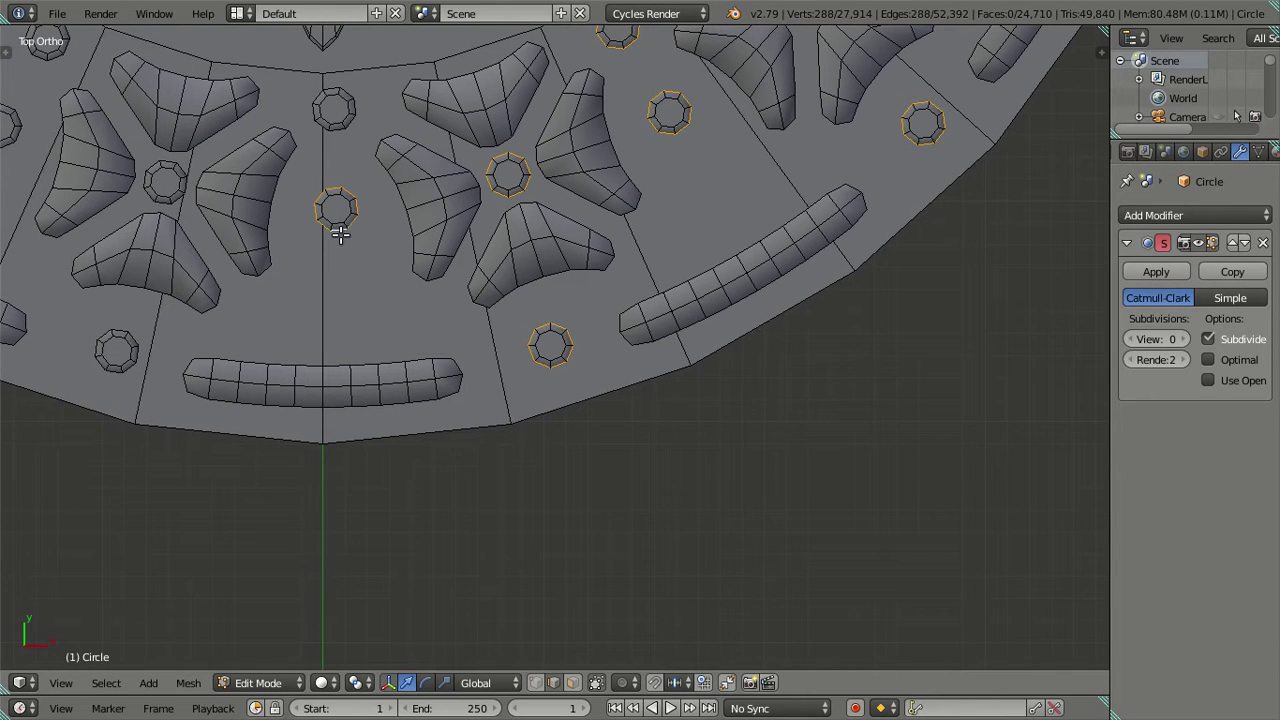
right_click(340, 129, "alt+shift")
middle_click_drag(395, 181, 723, 260, "shift")
right_click(623, 234, "alt+shift")
right_click(591, 361, "alt+shift")
right_click(474, 176, "alt+shift")
right_click(512, 90, "alt+shift")
middle_click_drag(482, 105, 889, 296, "shift")
right_click(606, 342, "alt+shift")
right_click(745, 215, "alt+shift")
middle_click_drag(745, 213, 748, 465, "shift")
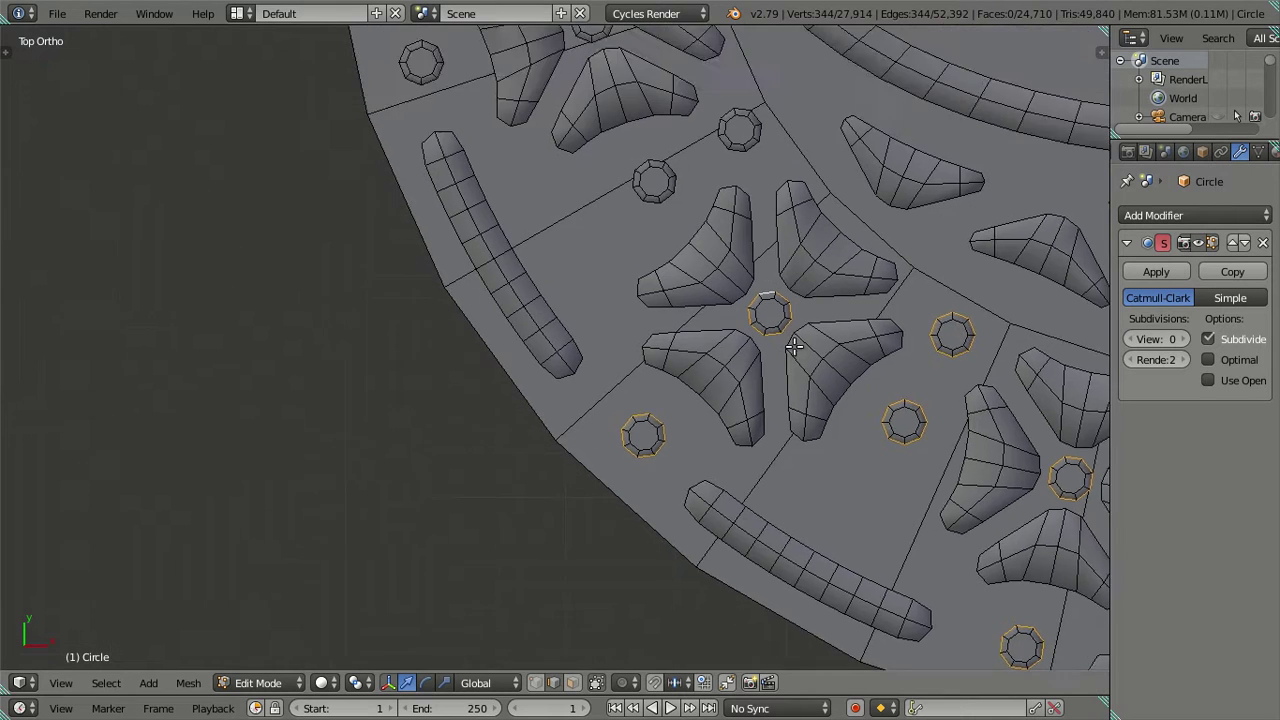
right_click(628, 470, "alt+shift")
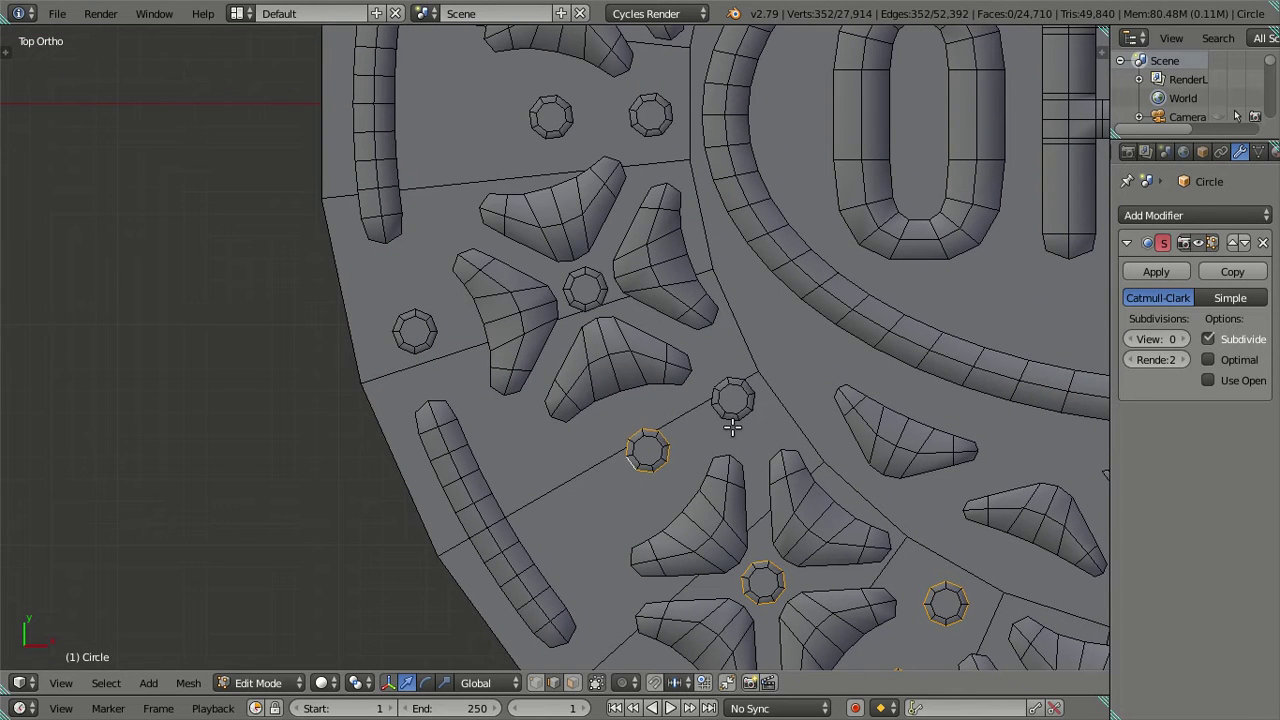
right_click(695, 410, "alt+shift")
right_click(714, 422, "alt+shift")
right_click(585, 266, "alt+shift")
right_click(398, 314, "alt+shift")
Select the remaining rings near the OREO lettering and top edge, then view the whole cookie tilted.
middle_click_drag(396, 310, 236, 676, "shift")
right_click(376, 476, "alt+shift")
right_click(469, 475, "alt+shift")
right_click(233, 251, "alt+shift")
right_click(398, 302, "alt+shift")
right_click(455, 150, "alt+shift")
right_click(534, 193, "alt+shift")
scroll(534, 193, "down", 2)
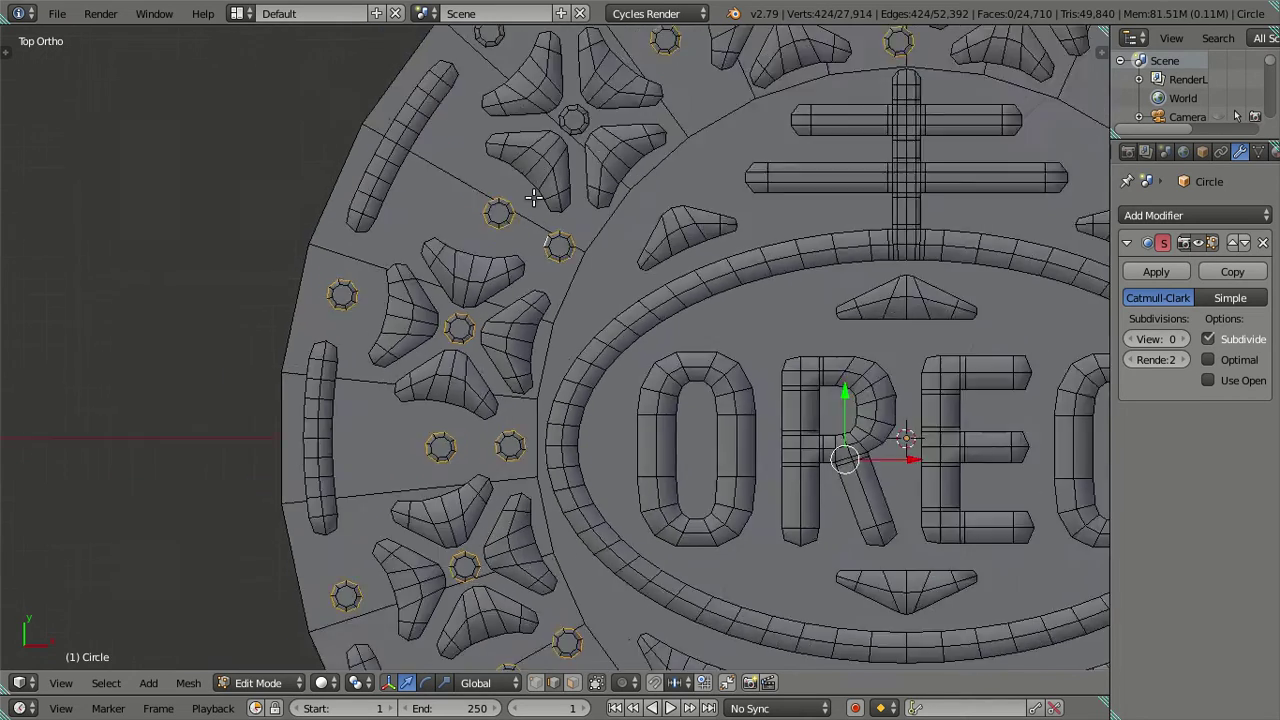
scroll(534, 193, "down", 1)
middle_click_drag(534, 193, 545, 387, "shift")
scroll(545, 387, "up", 2)
scroll(545, 387, "up", 3)
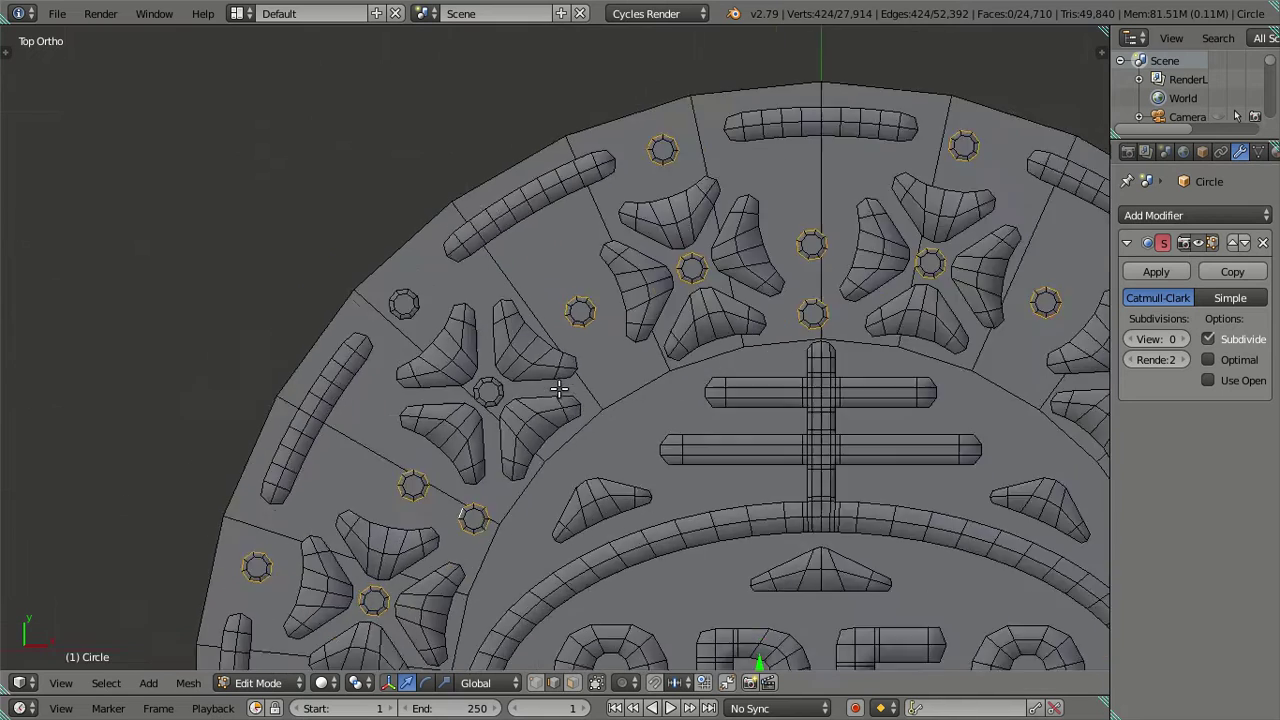
right_click(491, 409, "alt+shift")
right_click(491, 409, "alt+shift")
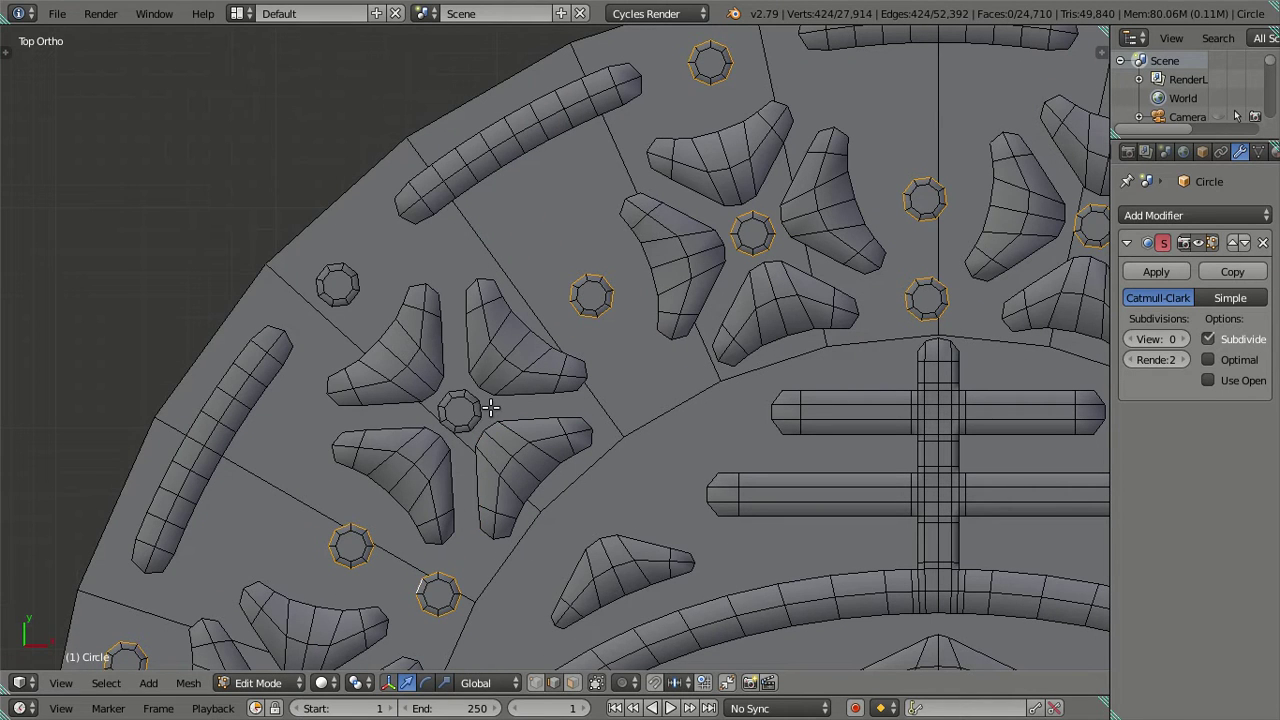
right_click(485, 405, "alt+shift")
right_click(355, 266, "alt+shift")
scroll(512, 298, "down", 4)
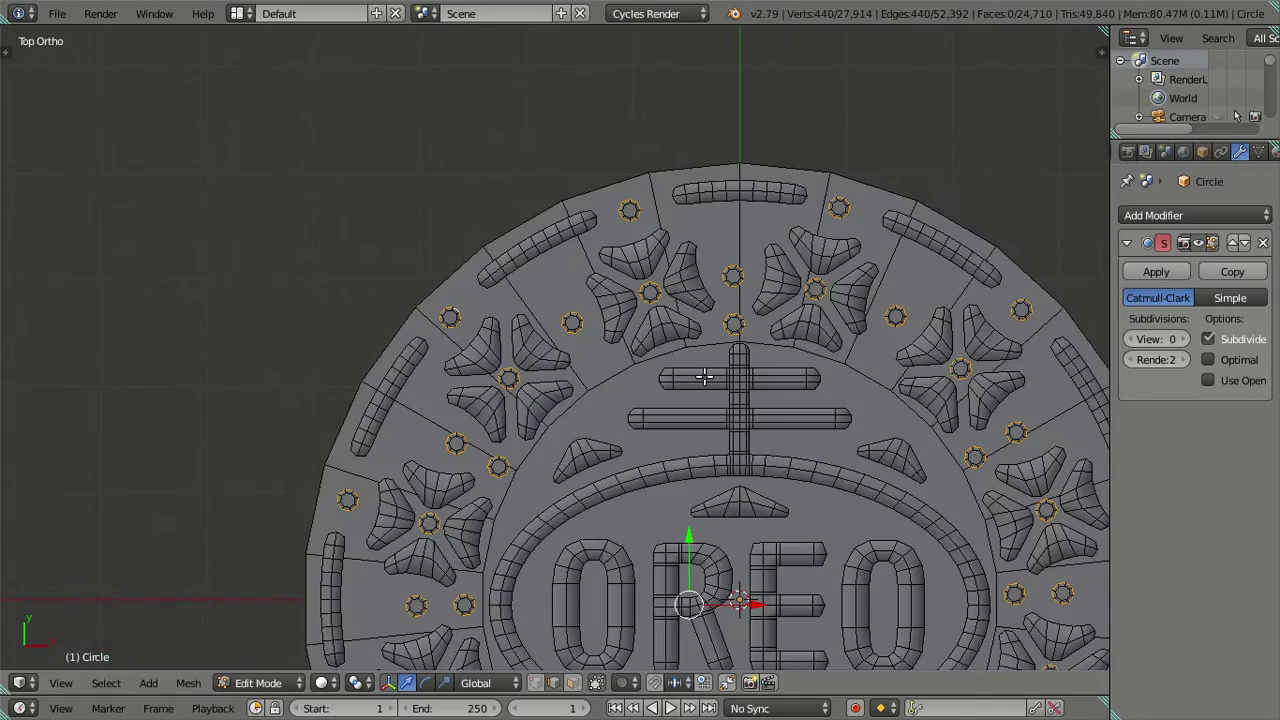
scroll(600, 285, "down", 3, "shift")
scroll(630, 282, "down", 1)
middle_click_drag(678, 400, 690, 290)
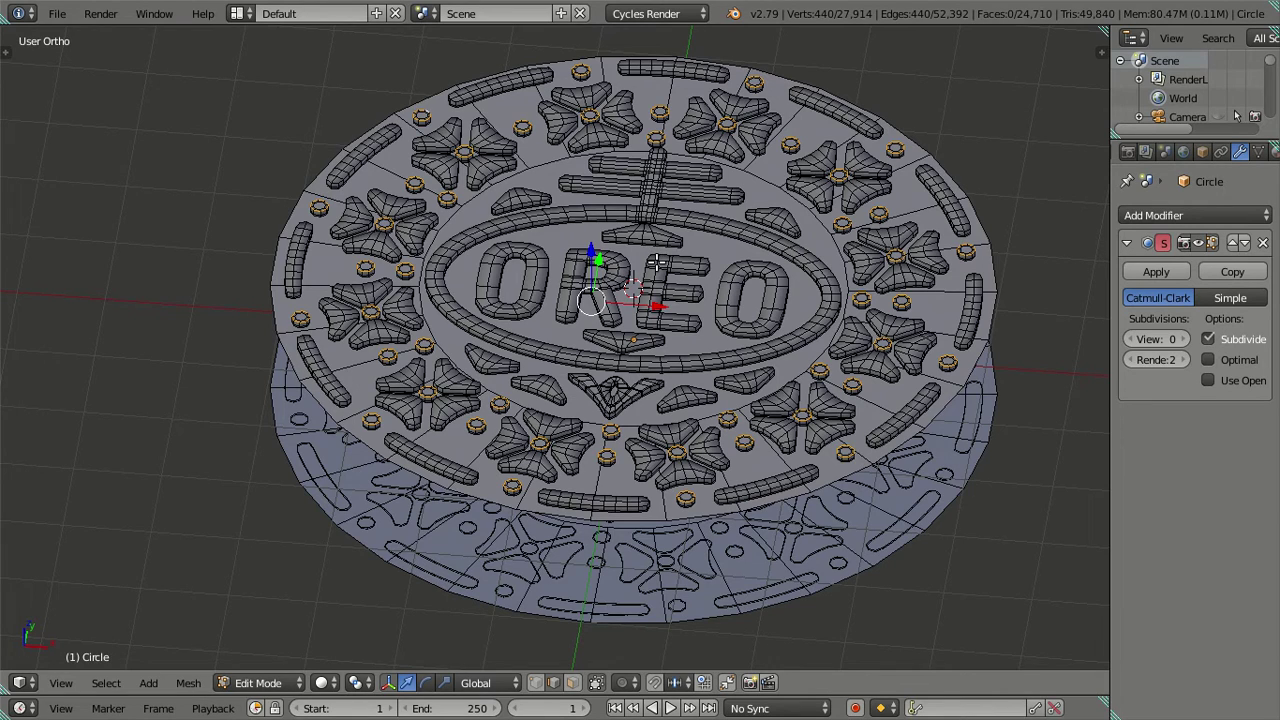
Switch to bottom view and select the first small rings on the underside.
key("ctrl+KP_7")
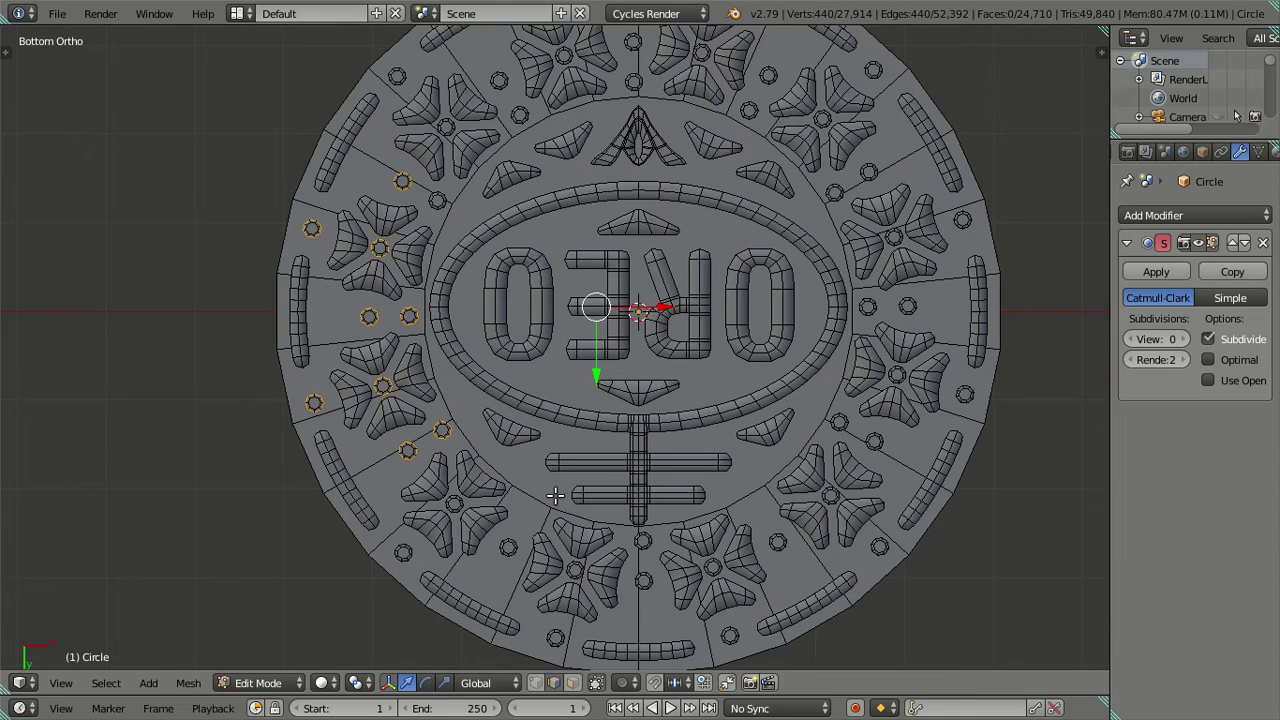
scroll(560, 566, "down", 3, "shift")
scroll(540, 372, "up", 3)
scroll(402, 416, "up", 2)
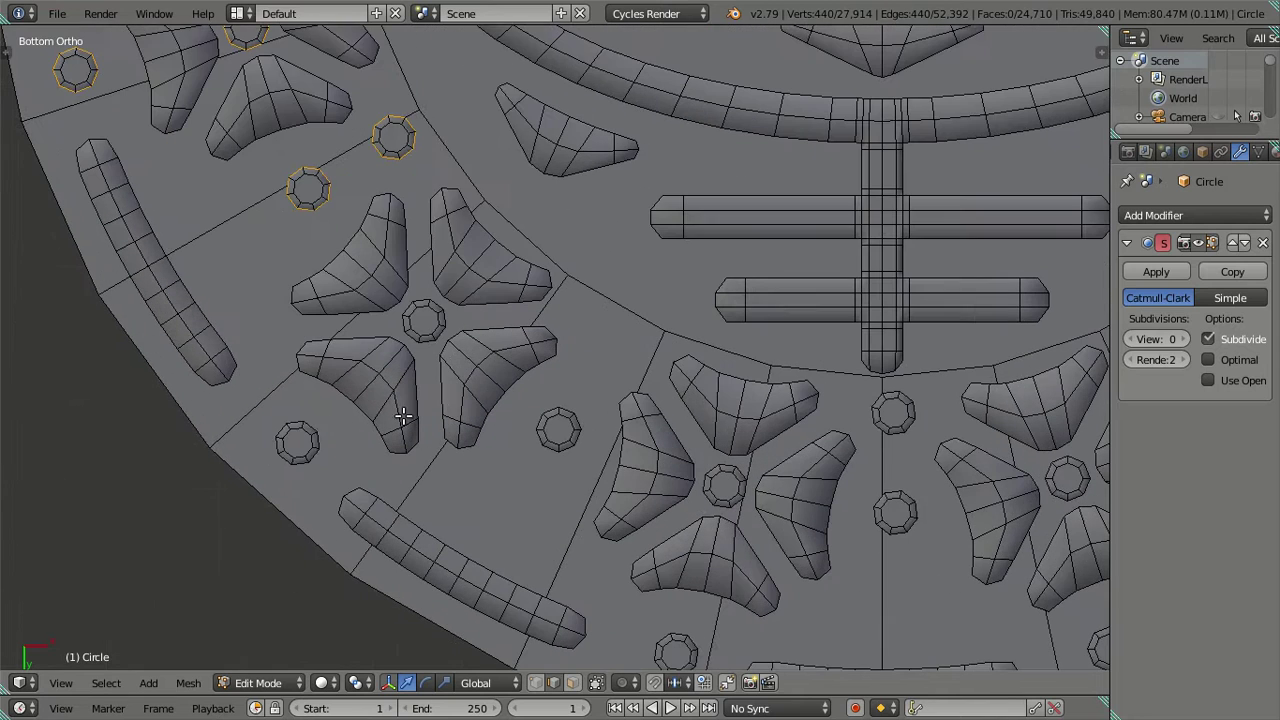
key("l")
key("l")
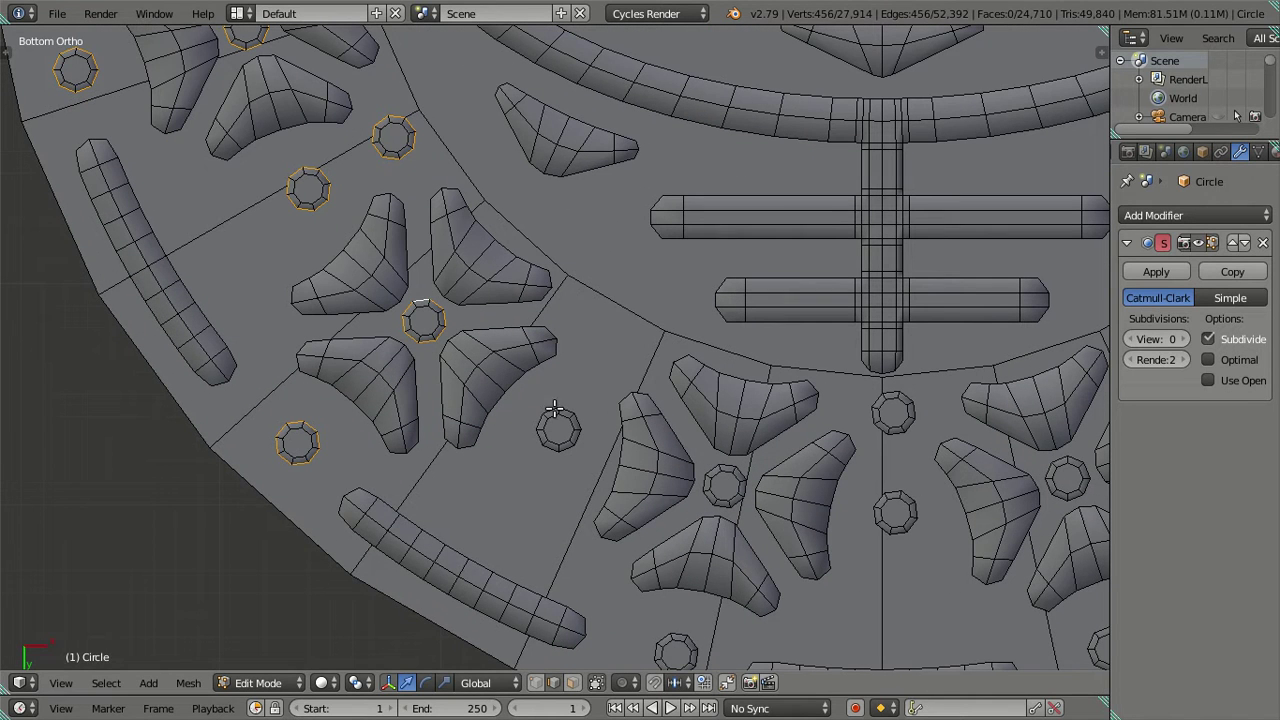
key("l")
key("l")
key("l")
key("l")
key("l")
scroll(914, 486, "down", 3)
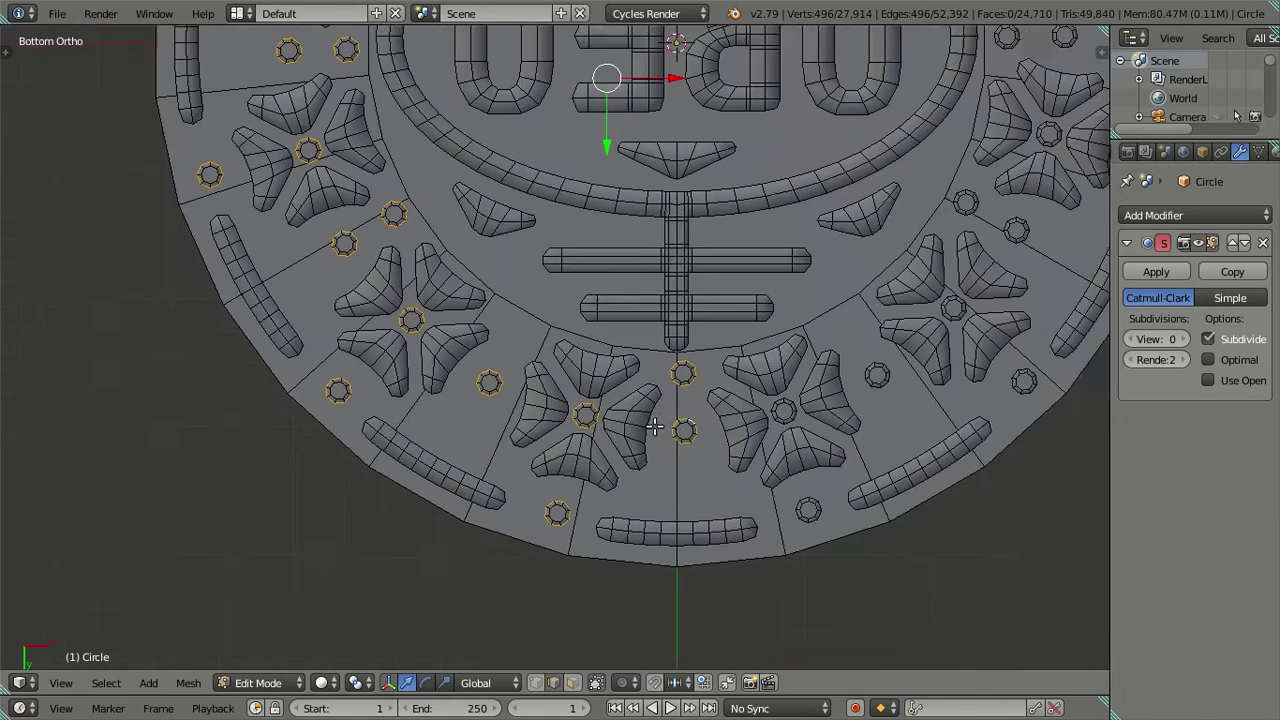
scroll(650, 430, "up", 3)
key("l")
key("l")
key("l")
key("l")
scroll(871, 296, "down", 3)
scroll(654, 385, "up", 3)
key("l")
key("l")
key("l")
Add more underside rings to the selection, undoing a petal piece picked by mistake.
scroll(760, 255, "down", 1)
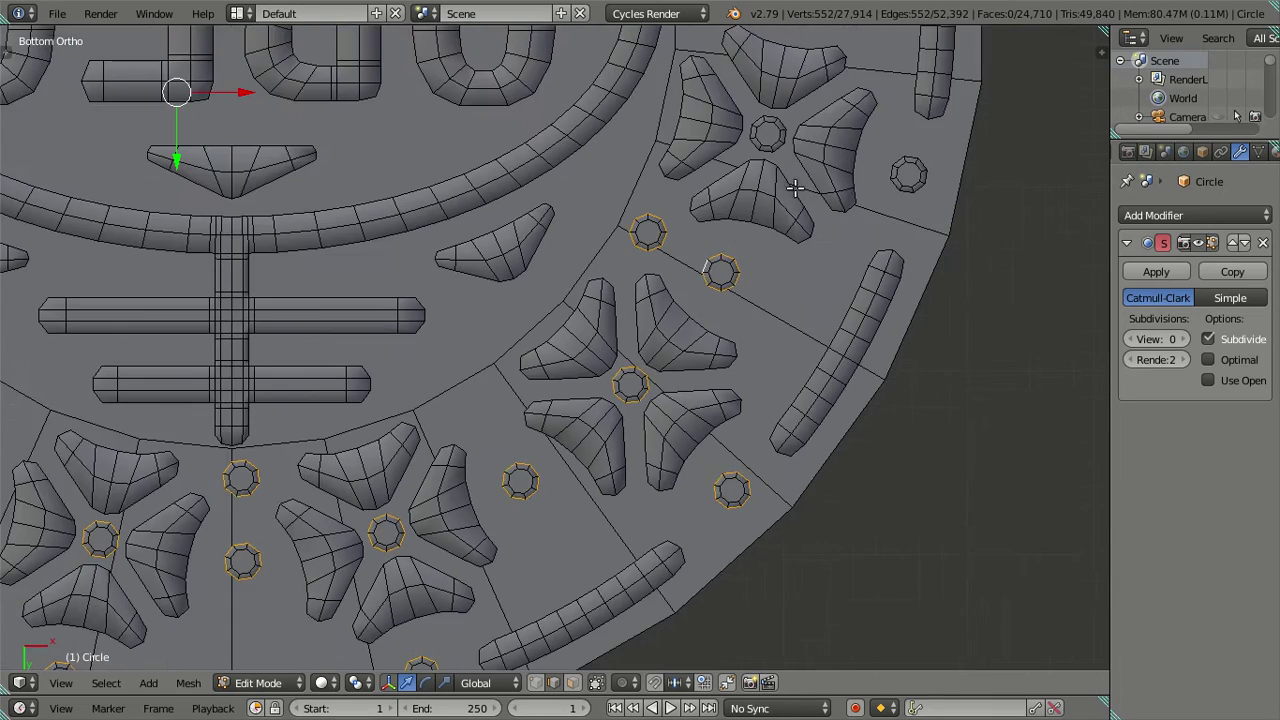
middle_click_drag(795, 188, 729, 382, "shift")
middle_click_drag(766, 246, 690, 468, "shift")
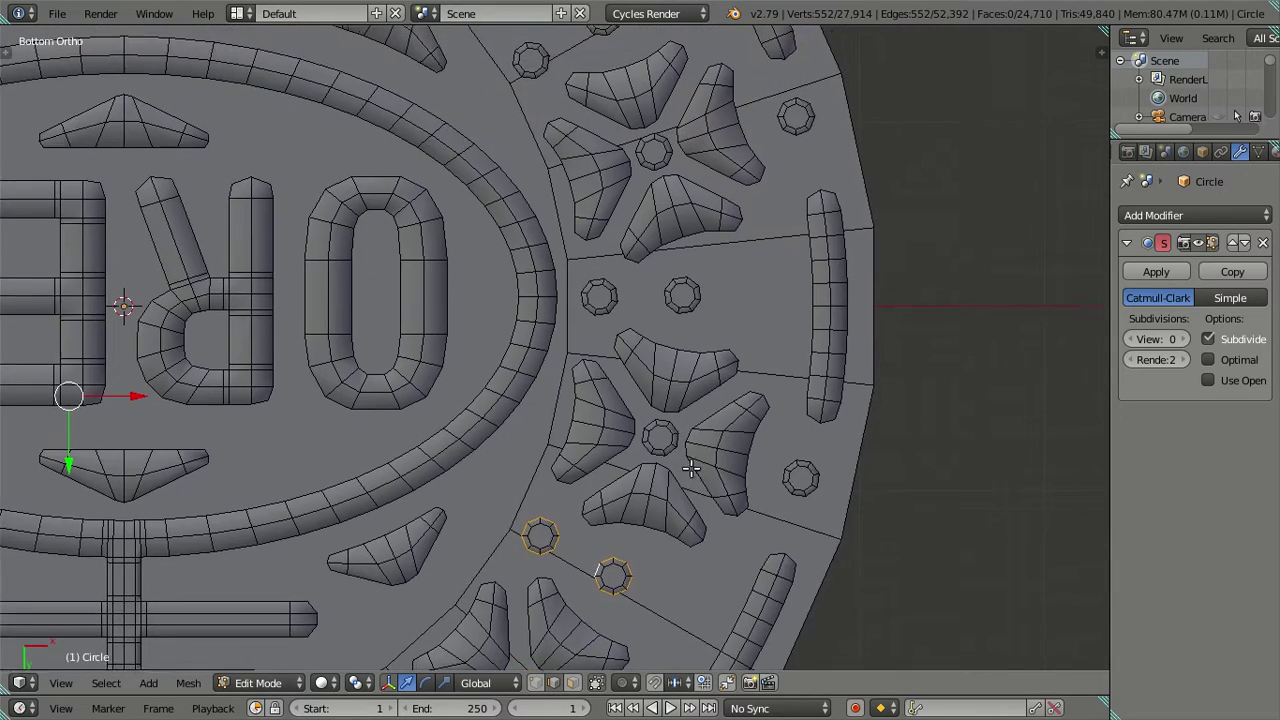
scroll(690, 468, "up", 1)
key("l")
key("l")
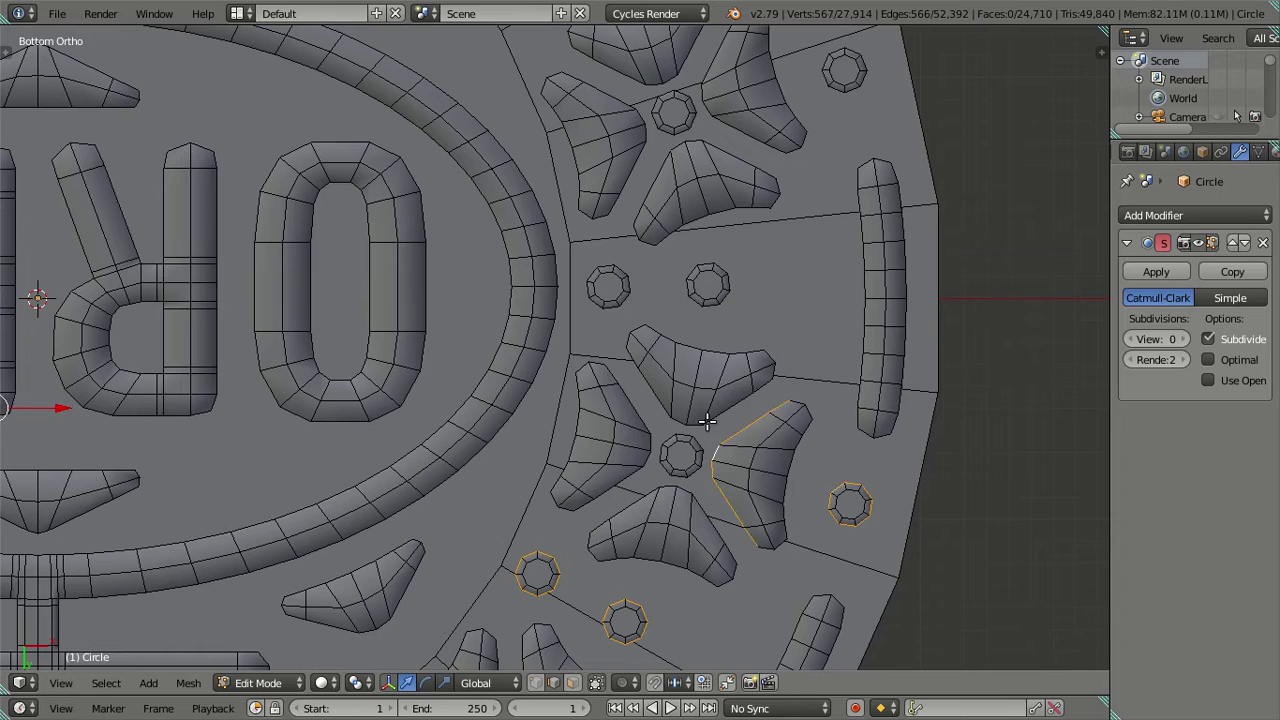
key("ctrl+z")
key("l")
key("l")
key("l")
key("l")
key("l")
scroll(814, 61, "down", 3)
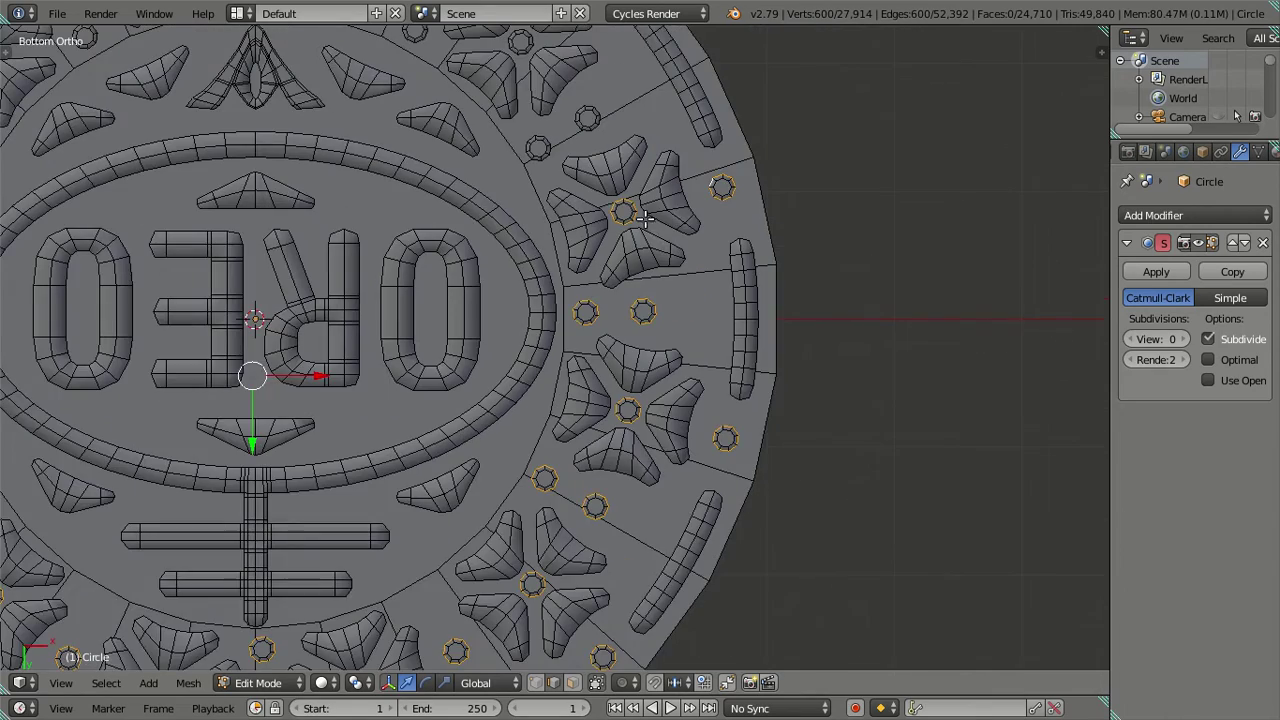
middle_click_drag(620, 260, 720, 449, "shift")
scroll(720, 449, "up", 4)
scroll(720, 449, "up", 1)
key("l")
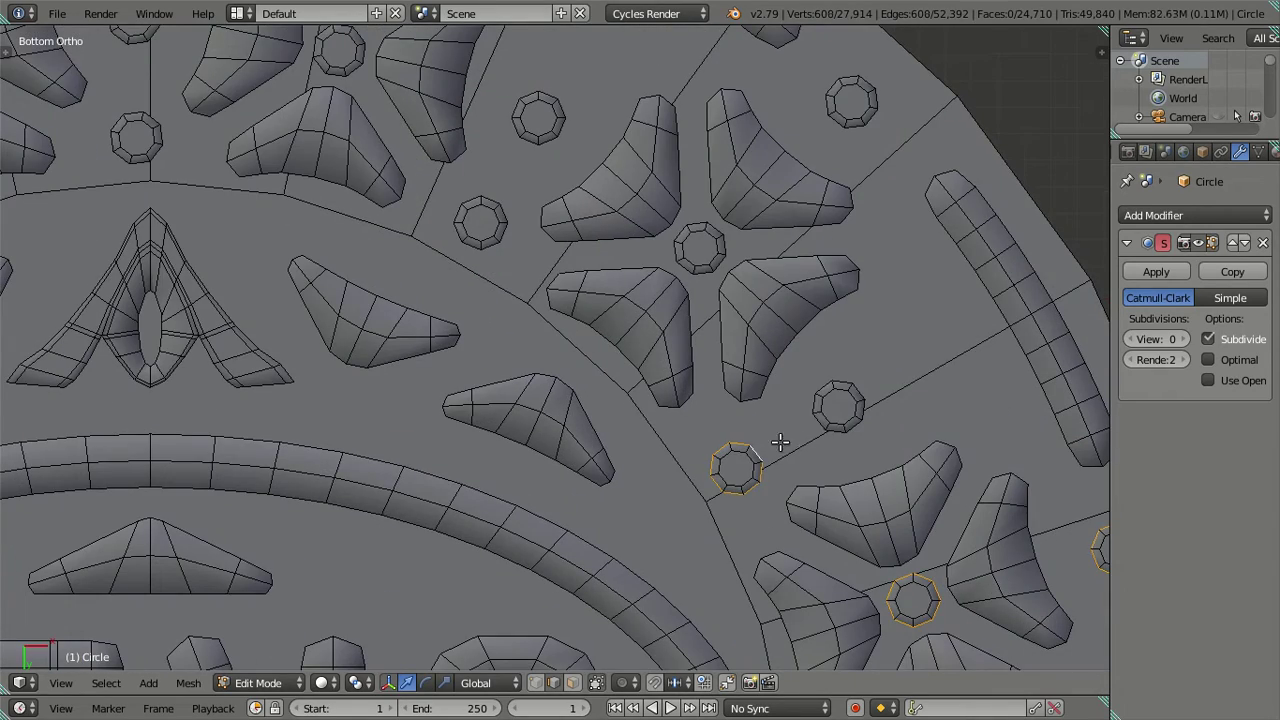
key("l")
key("l")
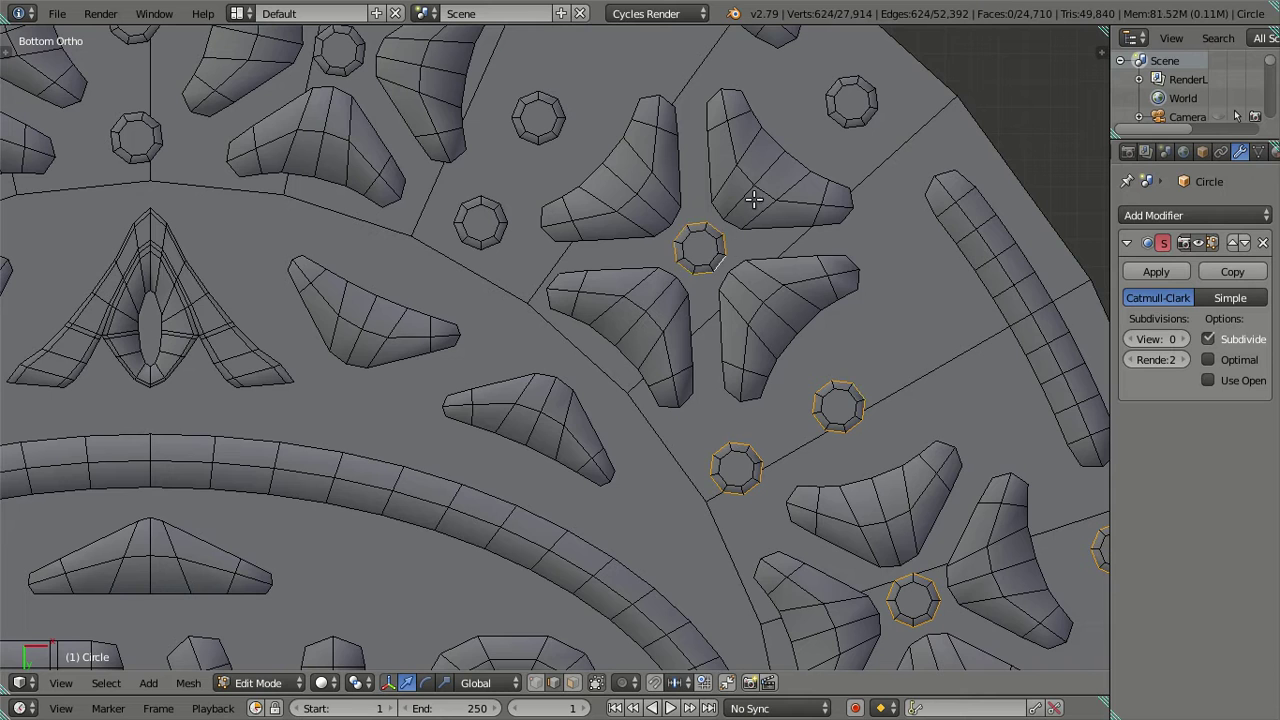
Select the last underside rings and bring the whole disc back into view.
key("l")
middle_click_drag(706, 170, 809, 477, "shift")
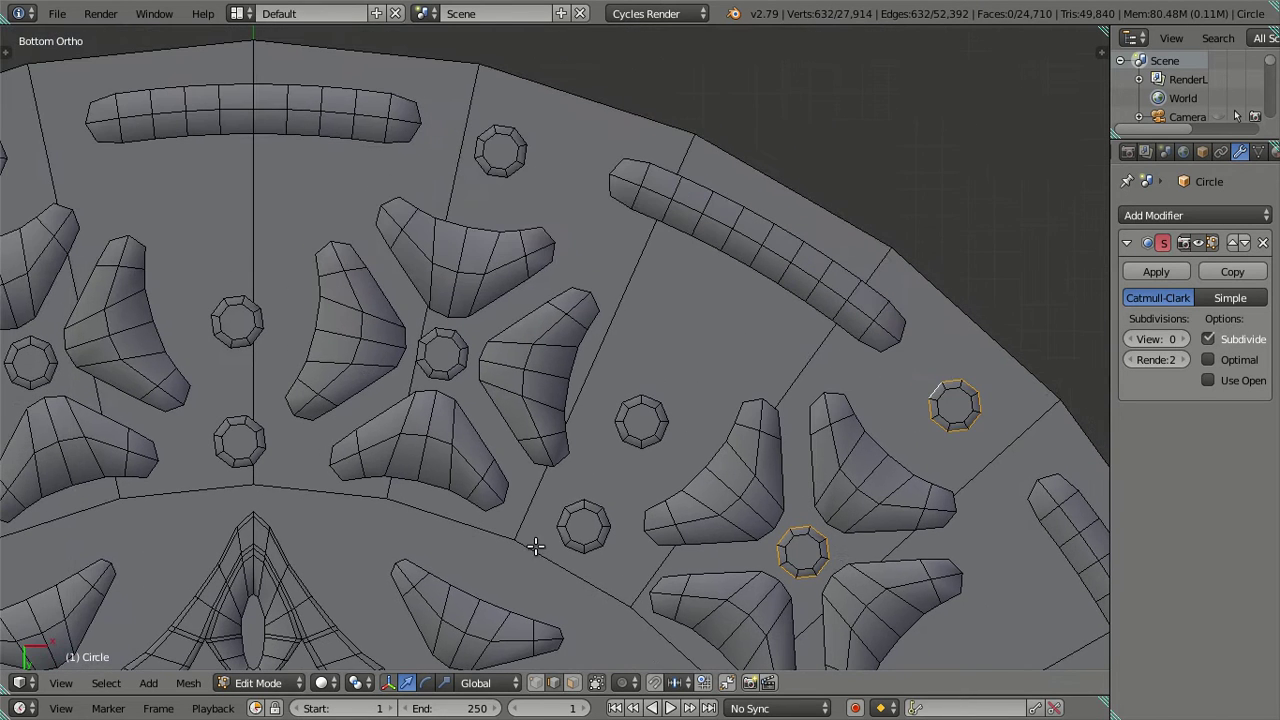
key("l")
key("l")
key("l")
key("l")
key("l")
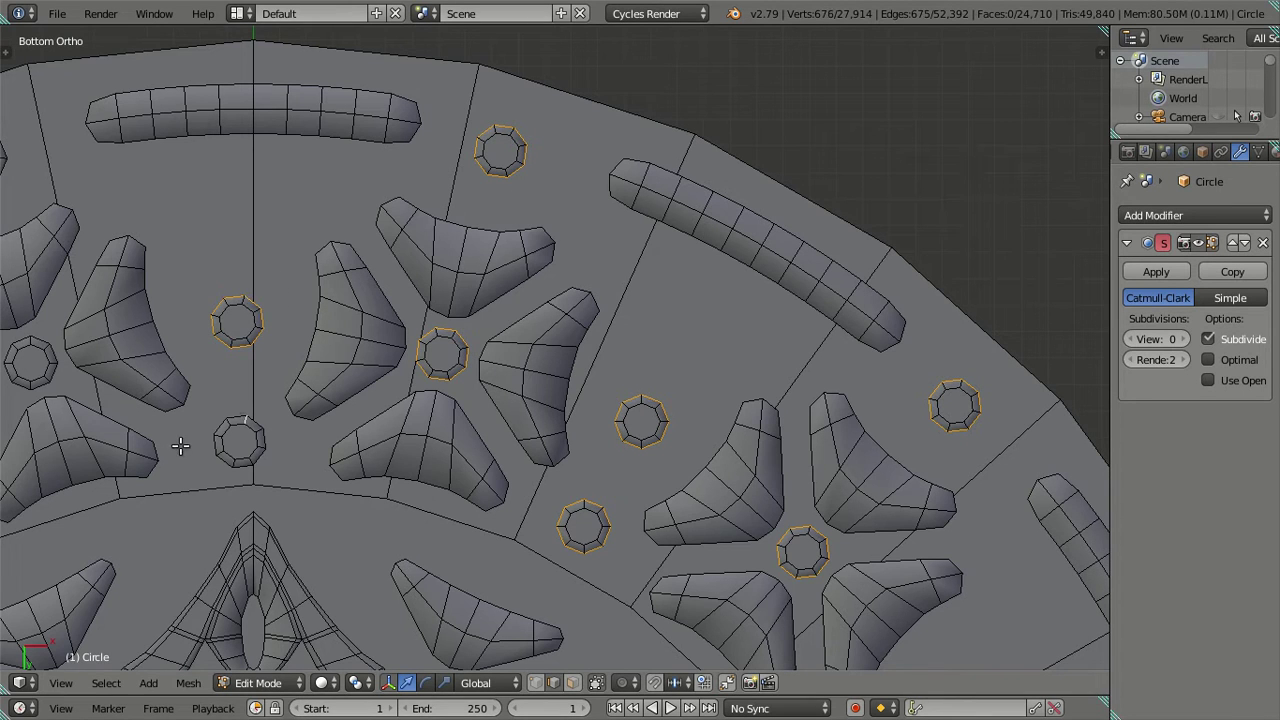
key("l")
middle_click_drag(226, 453, 702, 400, "shift")
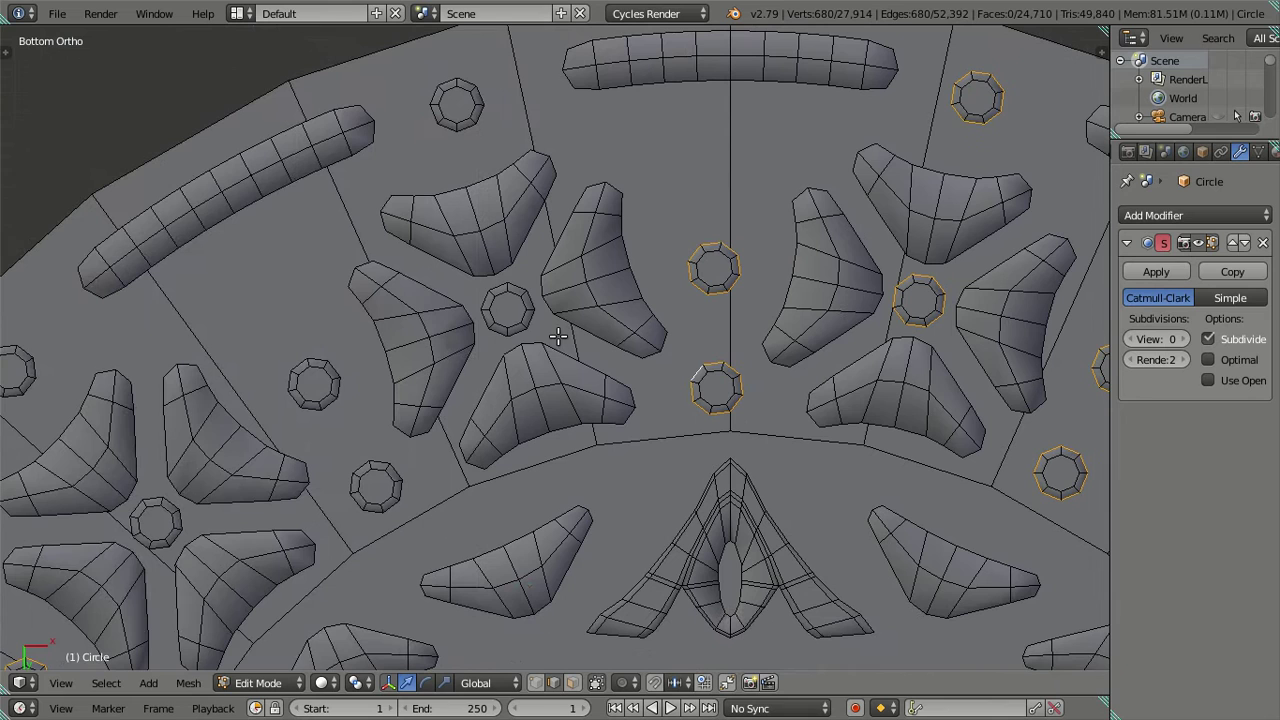
key("l")
key("l")
key("l")
key("l")
middle_click_drag(290, 580, 706, 482, "shift")
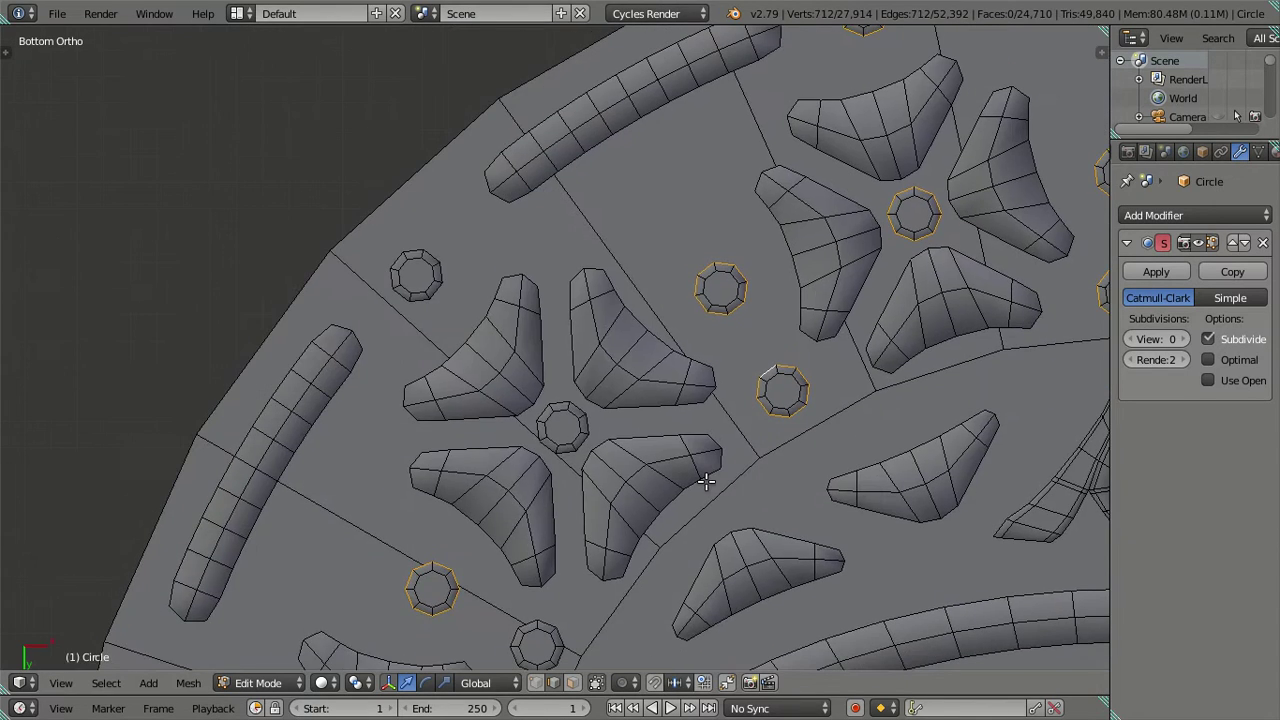
key("l")
key("l")
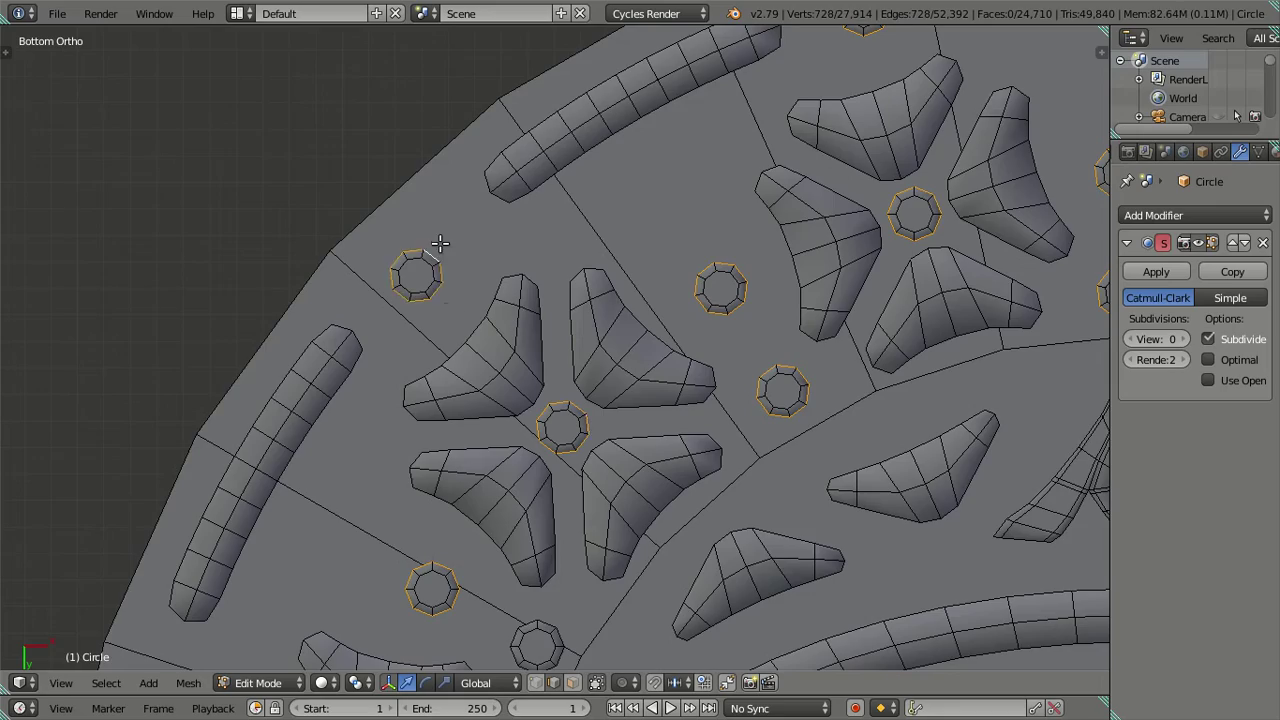
scroll(455, 320, "down", 3)
middle_click_drag(605, 514, 600, 450, "shift")
scroll(598, 447, "up", 3)
key("l")
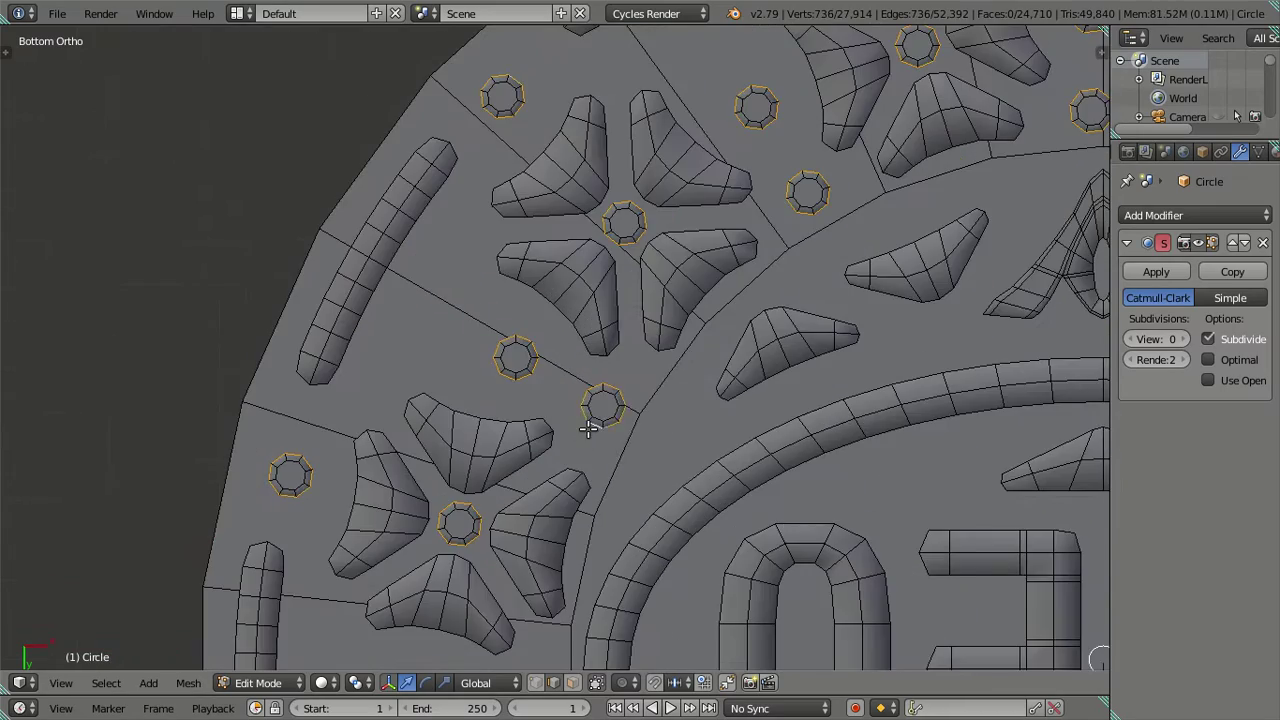
scroll(598, 440, "down", 4)
middle_click_drag(805, 500, 675, 370, "shift")
scroll(675, 370, "down", 2)
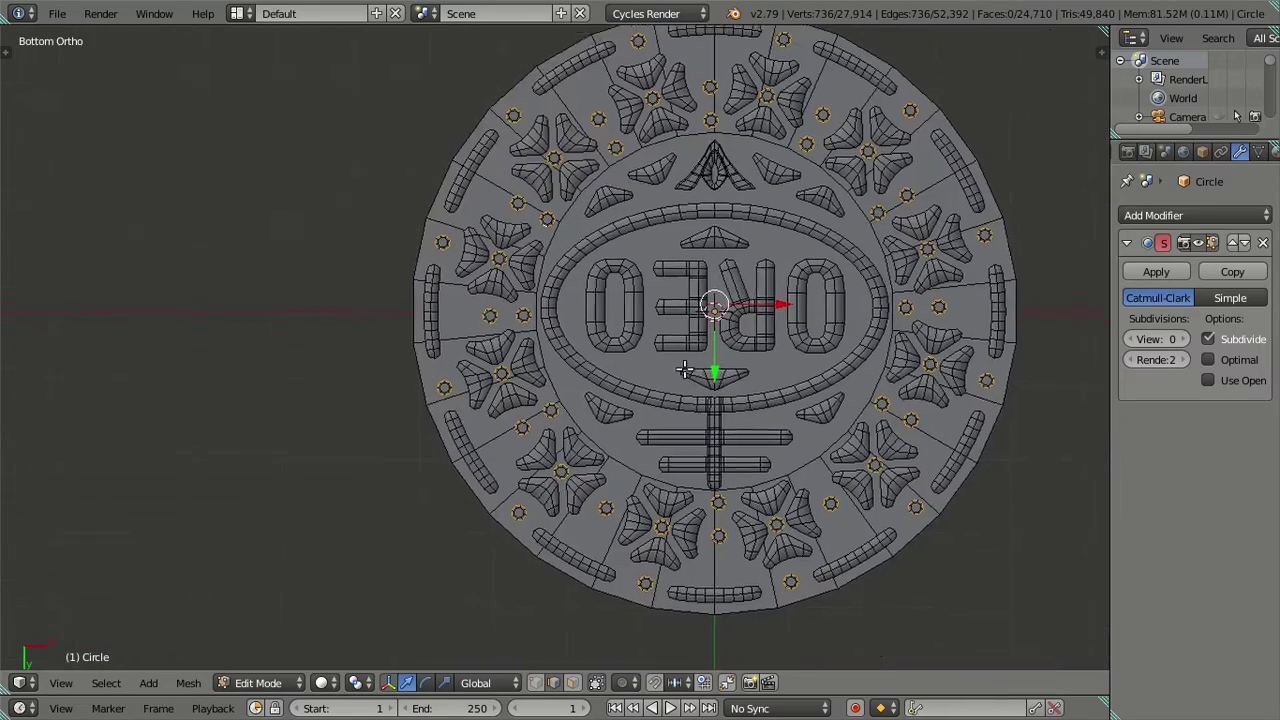
In front view, scale the selected rings to 0.96 along Z, then leave Edit Mode.
key("KP_1")
middle_click_drag(725, 339, 500, 449, "shift")
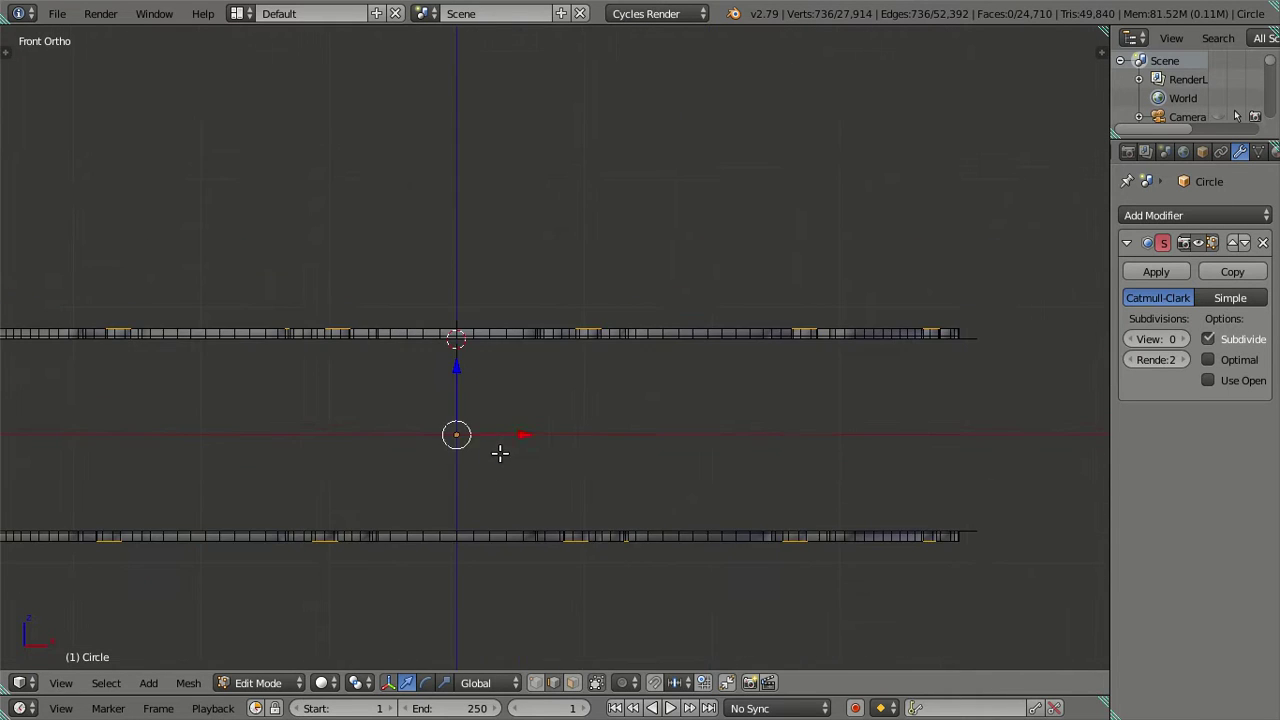
scroll(500, 449, "up", 4)
scroll(630, 440, "up", 3)
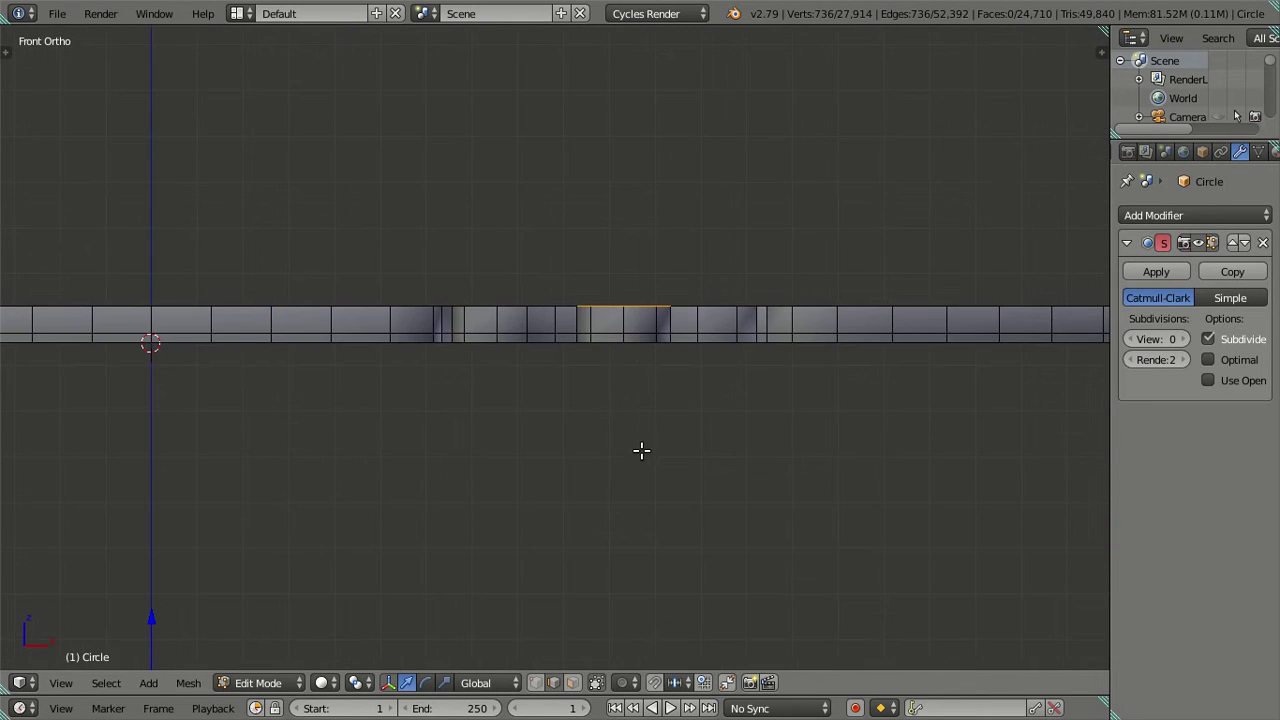
scroll(654, 457, "up", 2)
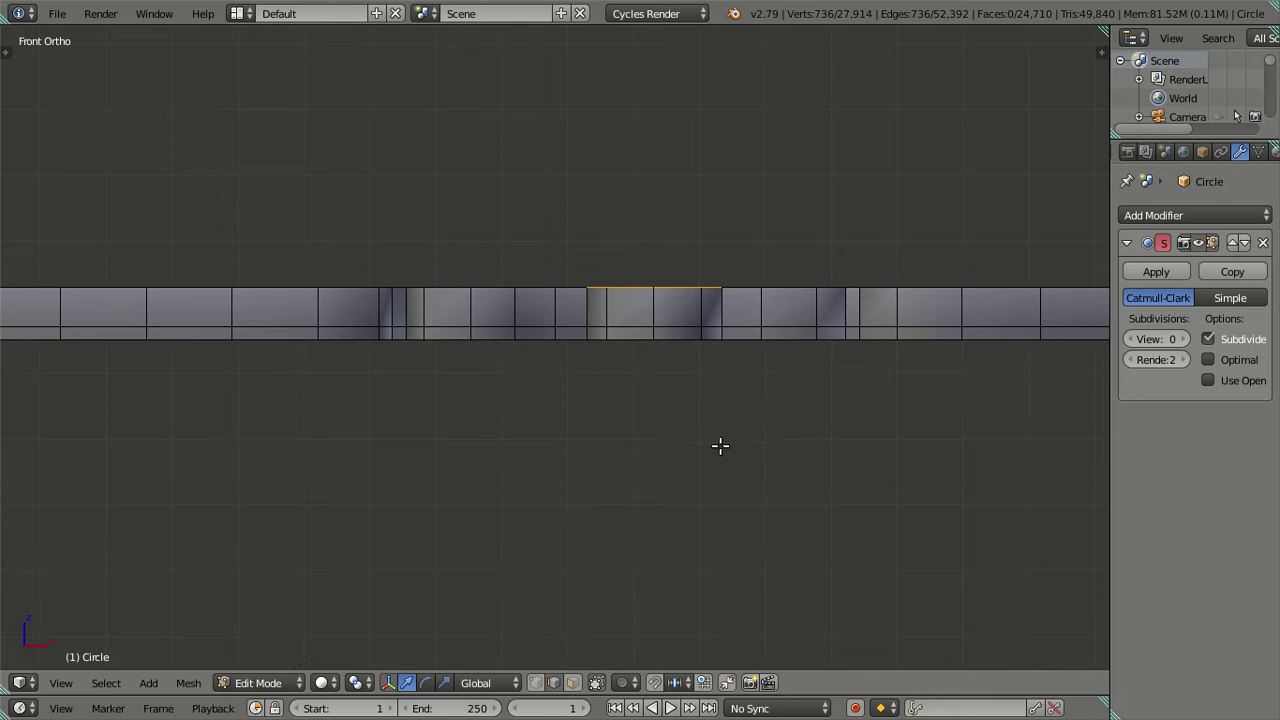
key("s")
key("z")
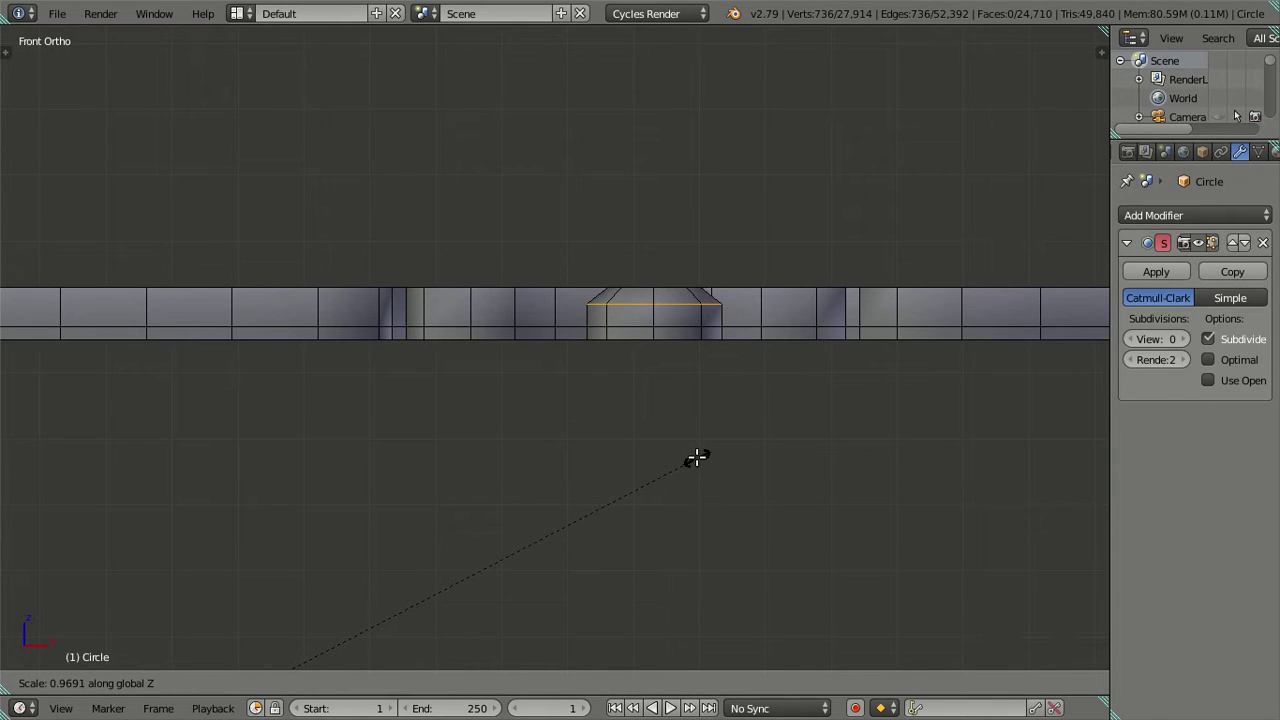
type(".95")
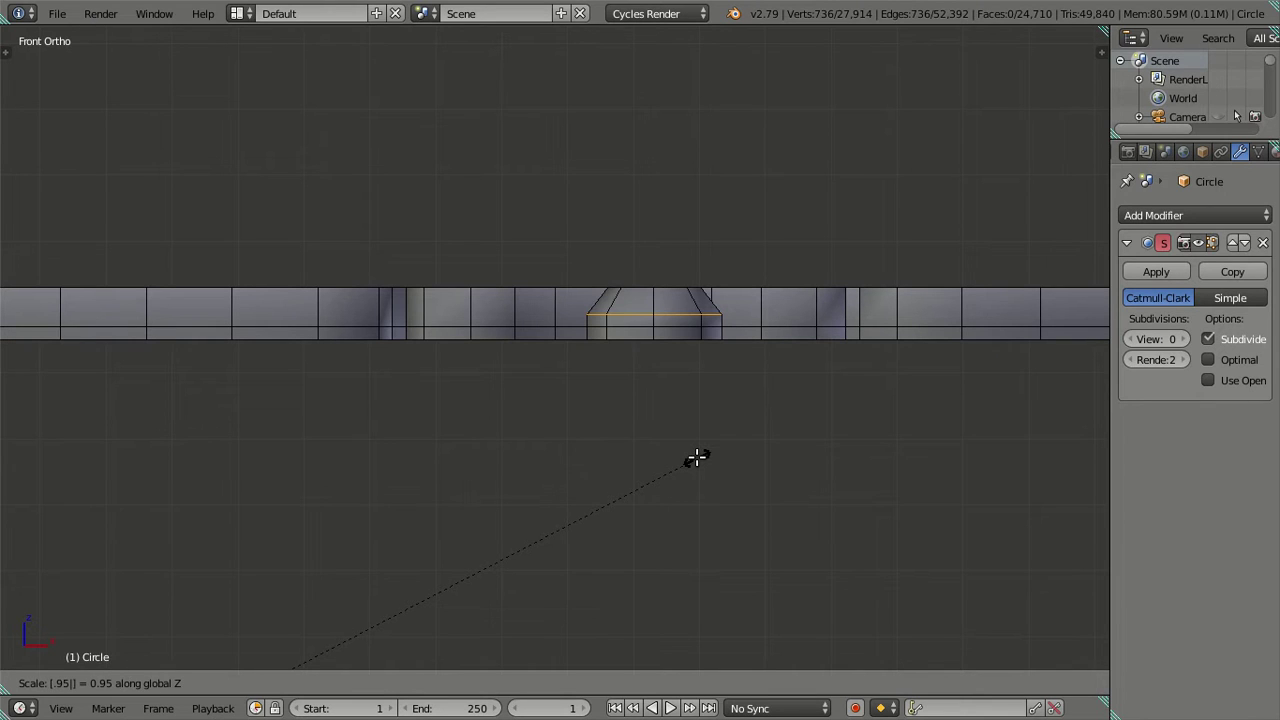
key("BackSpace")
type("6")
key("Return")
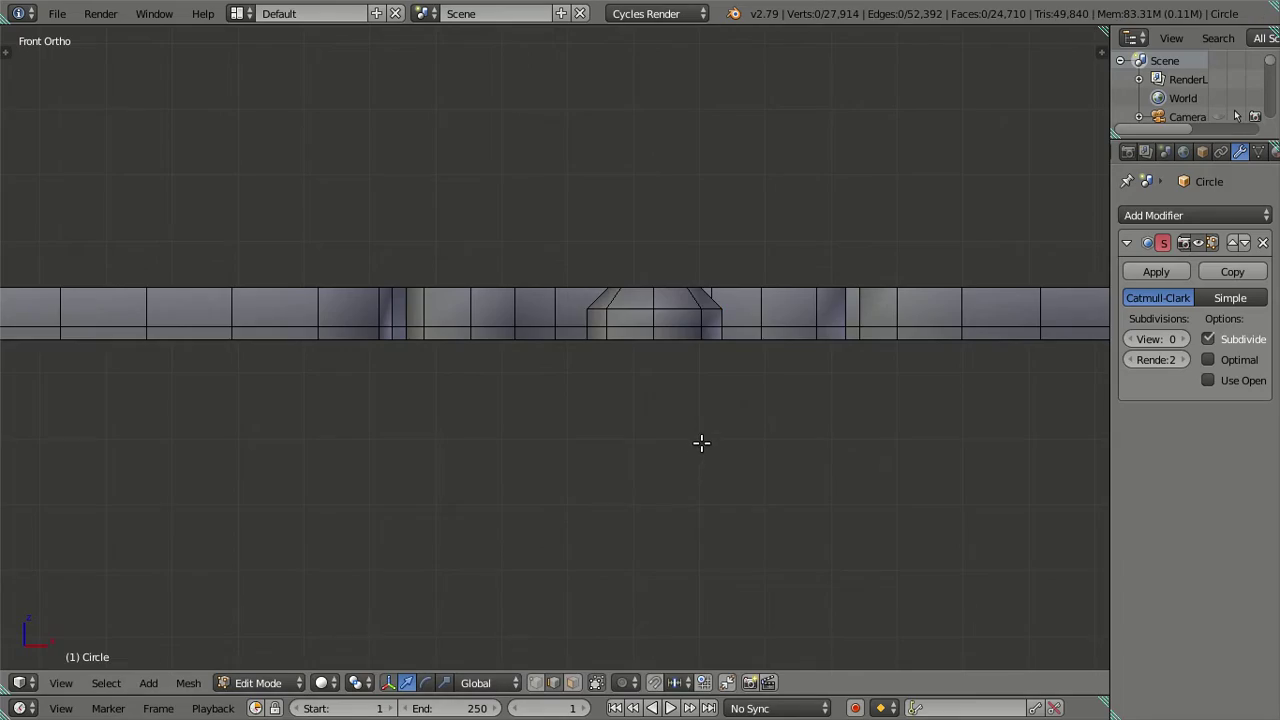
key("Tab")
Preview the cookie with viewport subdivision levels 1 and 2 from a low angle.
key("a")
scroll(703, 443, "down", 3)
middle_click_drag(699, 443, 632, 450)
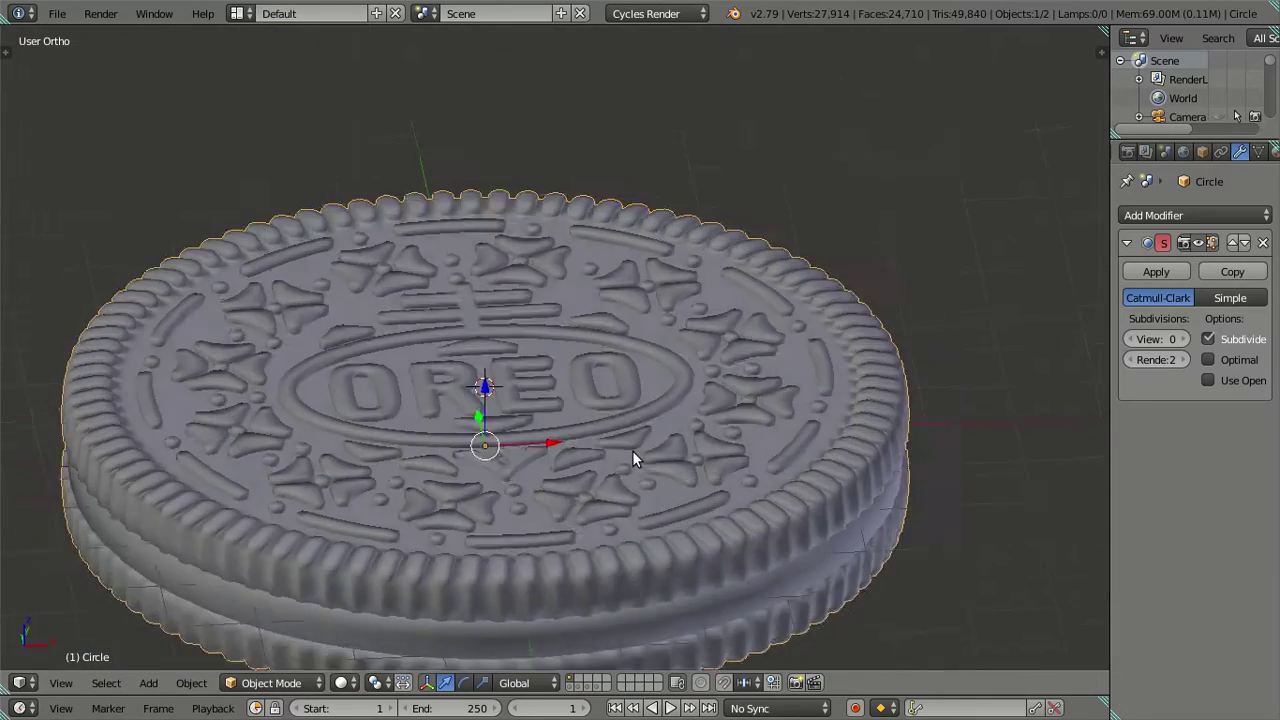
scroll(664, 495, "up", 3)
scroll(647, 559, "up", 2)
scroll(647, 559, "up", 2)
mouse_move(760, 551)
middle_mouse_down("shift")
mouse_move(626, 434)
mouse_move(634, 451)
middle_mouse_up("shift")
scroll(618, 396, "up", 3)
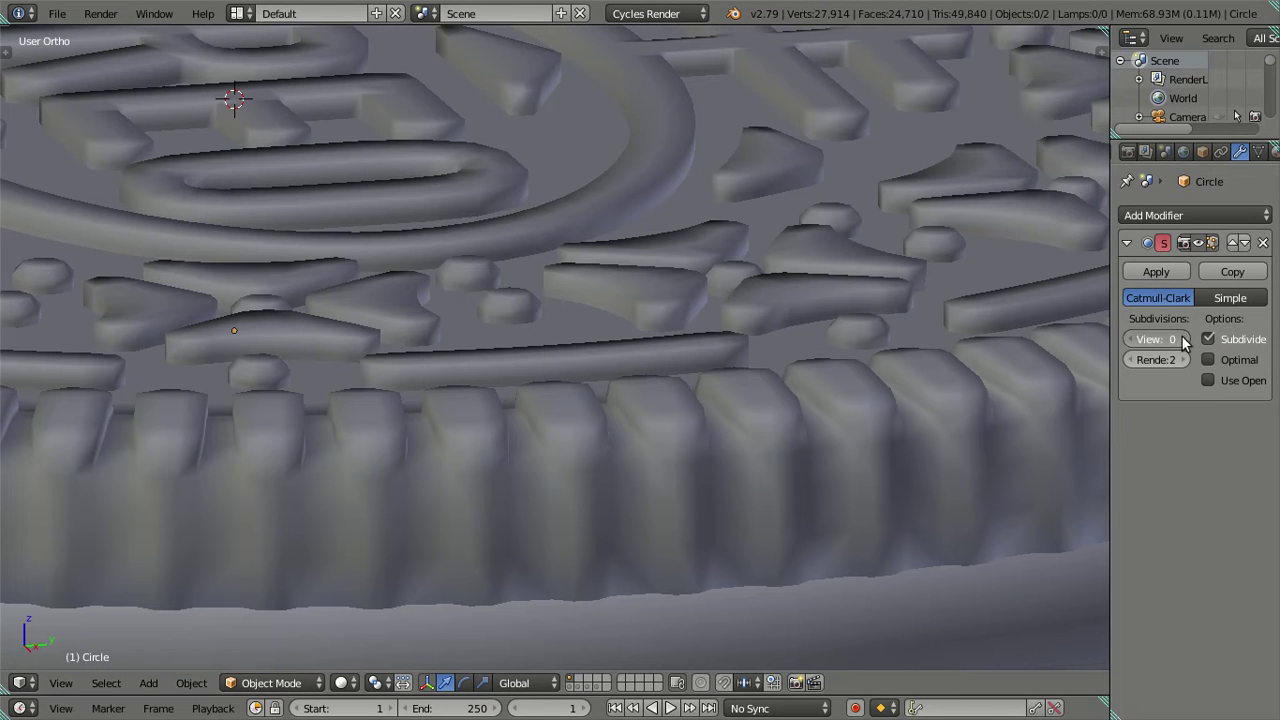
left_click(1183, 339)
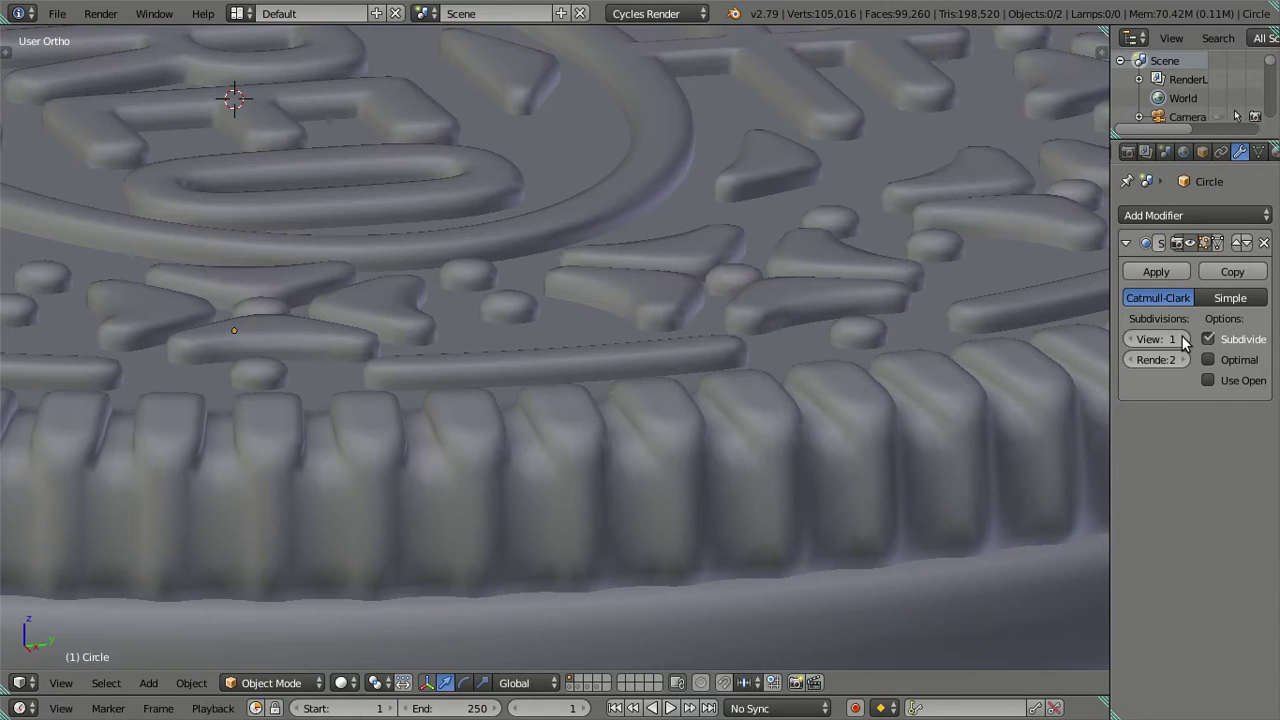
scroll(727, 279, "down", 2)
scroll(708, 301, "down", 3)
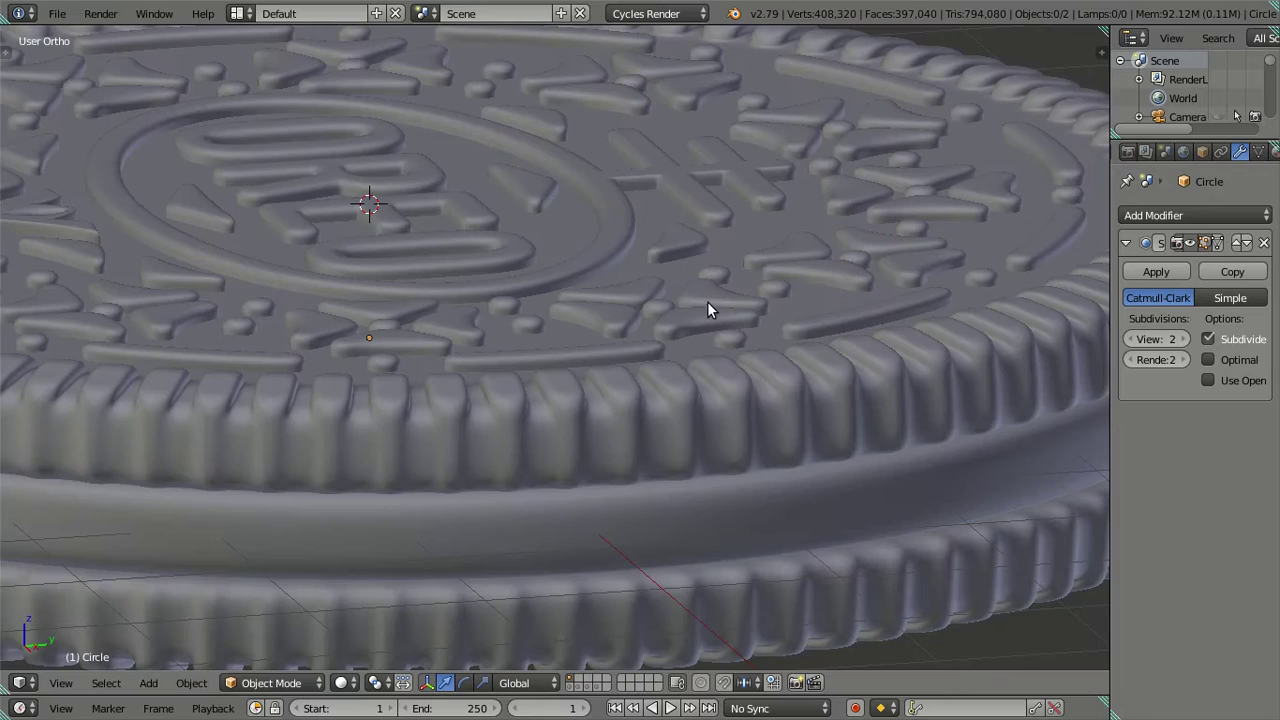
key("ctrl+2")
Set viewport subdivision back to 0, enter Edit Mode and deselect the whole mesh.
scroll(510, 286, "up", 3)
mouse_move(510, 286)
middle_mouse_down()
mouse_move(594, 429)
mouse_move(615, 396)
middle_mouse_up()
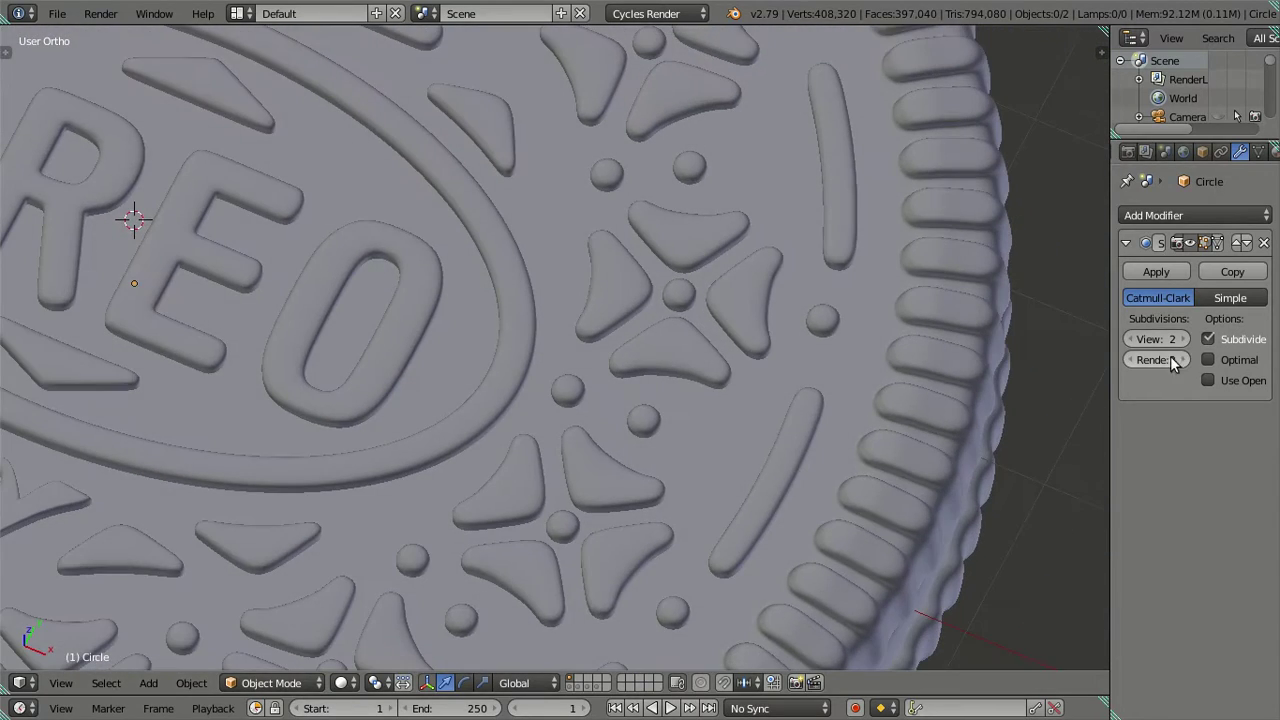
left_click(1131, 339)
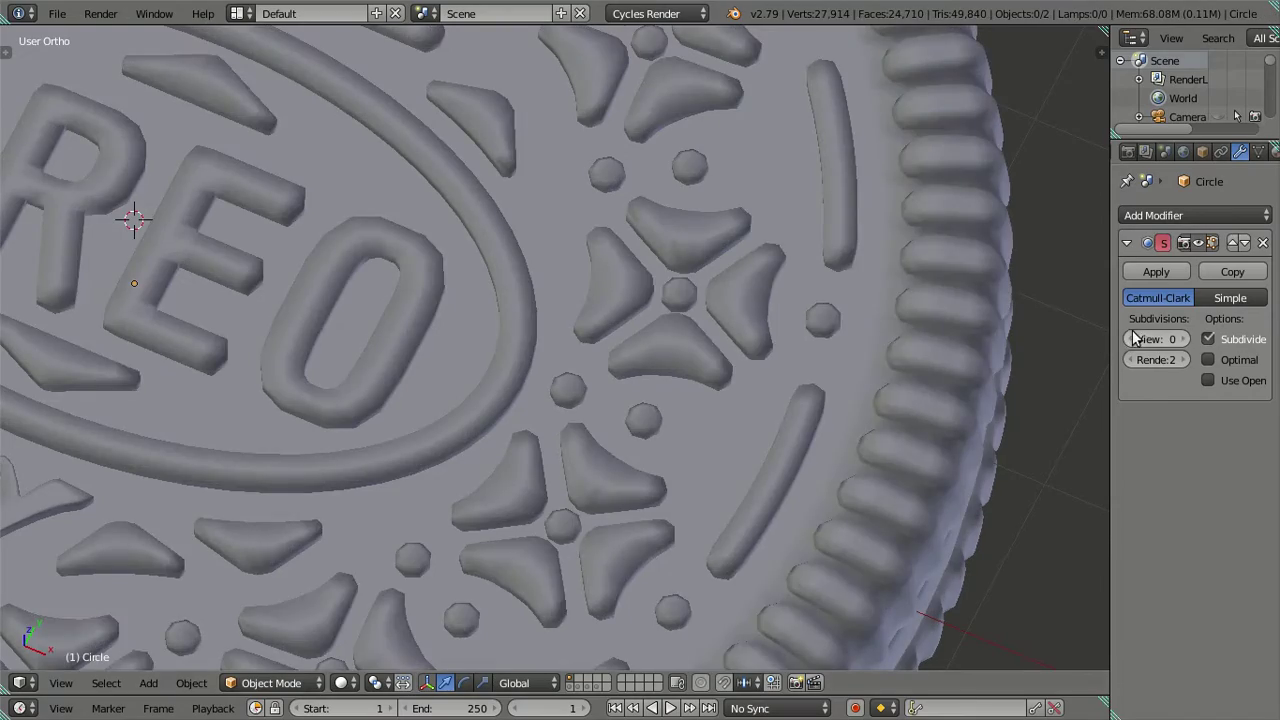
left_click(1131, 339)
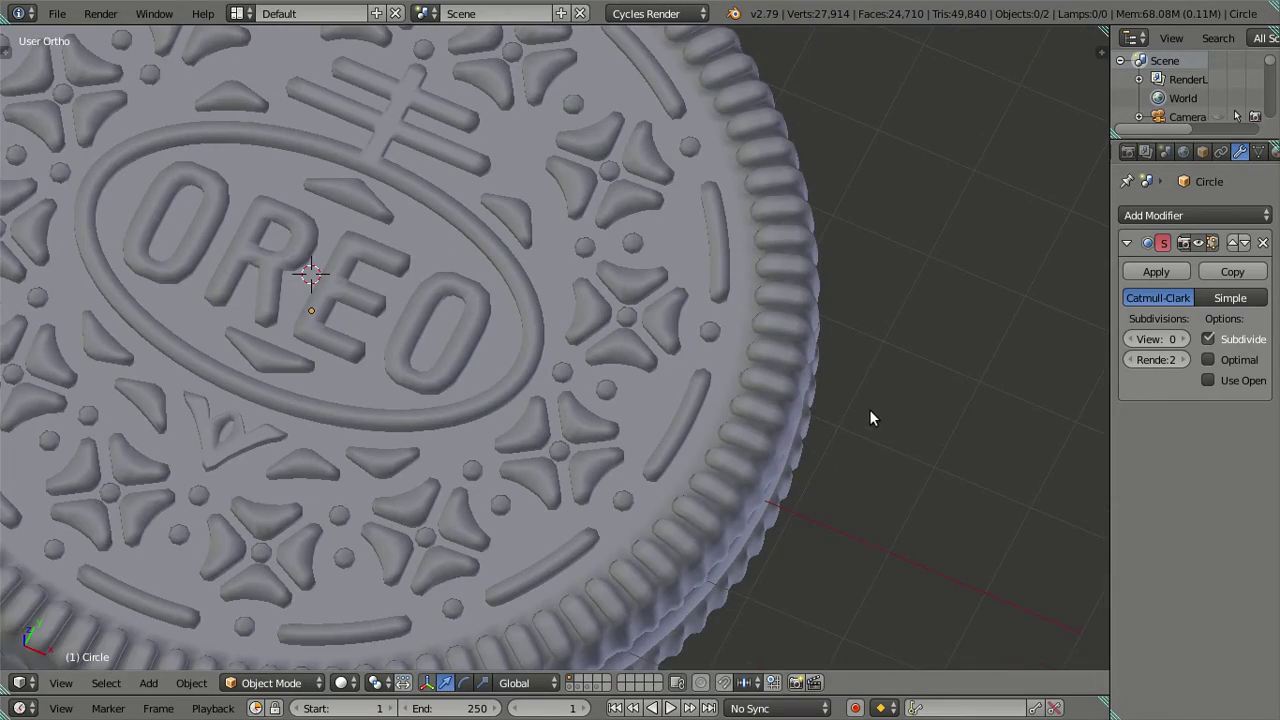
key("Tab")
mouse_move(886, 414)
middle_mouse_down()
mouse_move(797, 318)
mouse_move(690, 270)
mouse_move(651, 231)
mouse_move(627, 223)
mouse_move(611, 240)
mouse_move(620, 268)
mouse_move(697, 251)
mouse_move(723, 229)
mouse_move(848, 293)
mouse_move(828, 287)
mouse_move(860, 337)
mouse_move(880, 417)
mouse_move(909, 331)
mouse_move(980, 257)
mouse_move(977, 197)
mouse_move(905, 320)
mouse_move(826, 417)
mouse_move(779, 303)
mouse_move(700, 320)
middle_mouse_up()
key("a")
scroll(765, 258, "down", 3)
Look at the cookie through the scene camera.
scroll(700, 320, "up", 3)
scroll(570, 336, "down", 3)
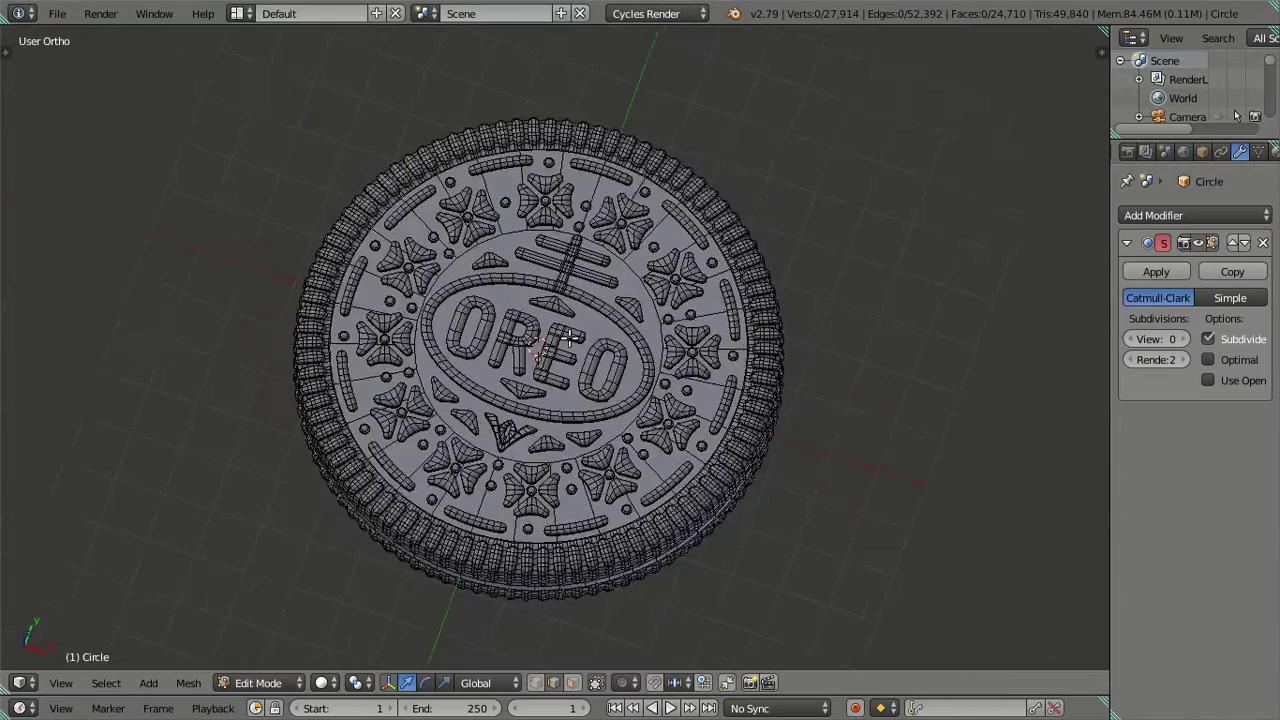
middle_click_drag(568, 338, 577, 340)
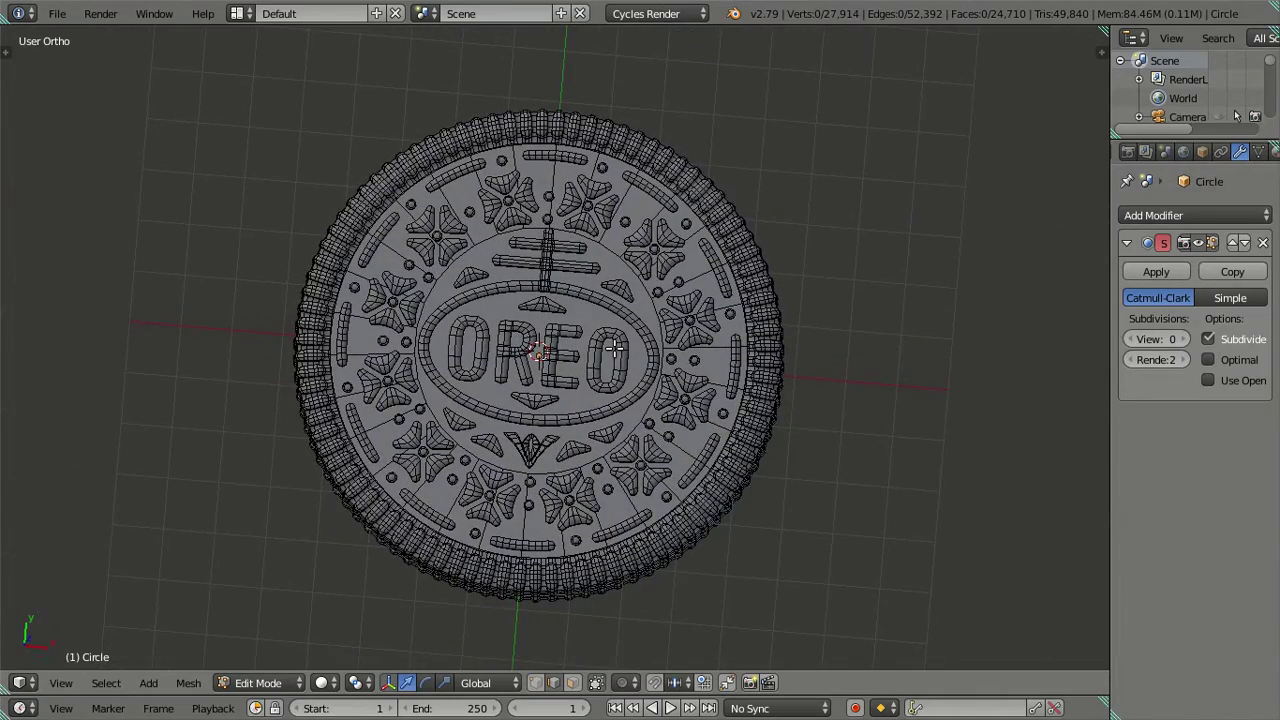
key("KP_0")
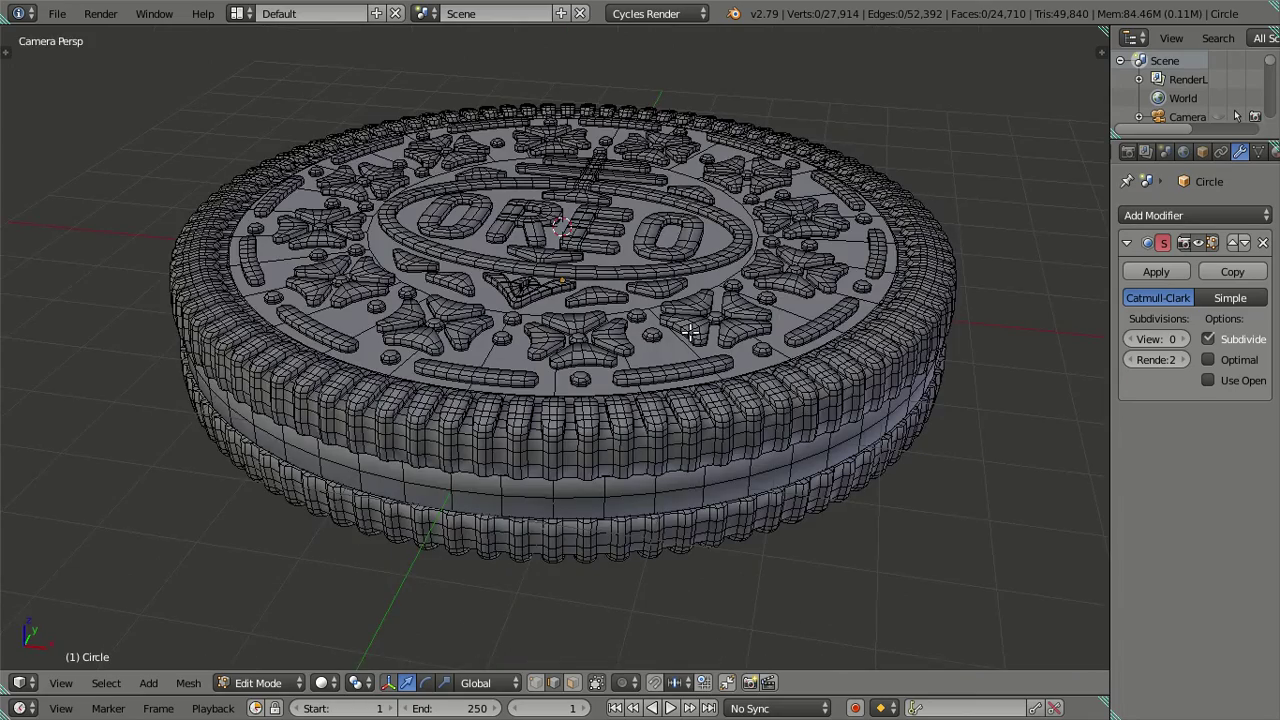
scroll(829, 397, "down", 2)
scroll(966, 489, "down", 1)
scroll(749, 412, "up", 3)
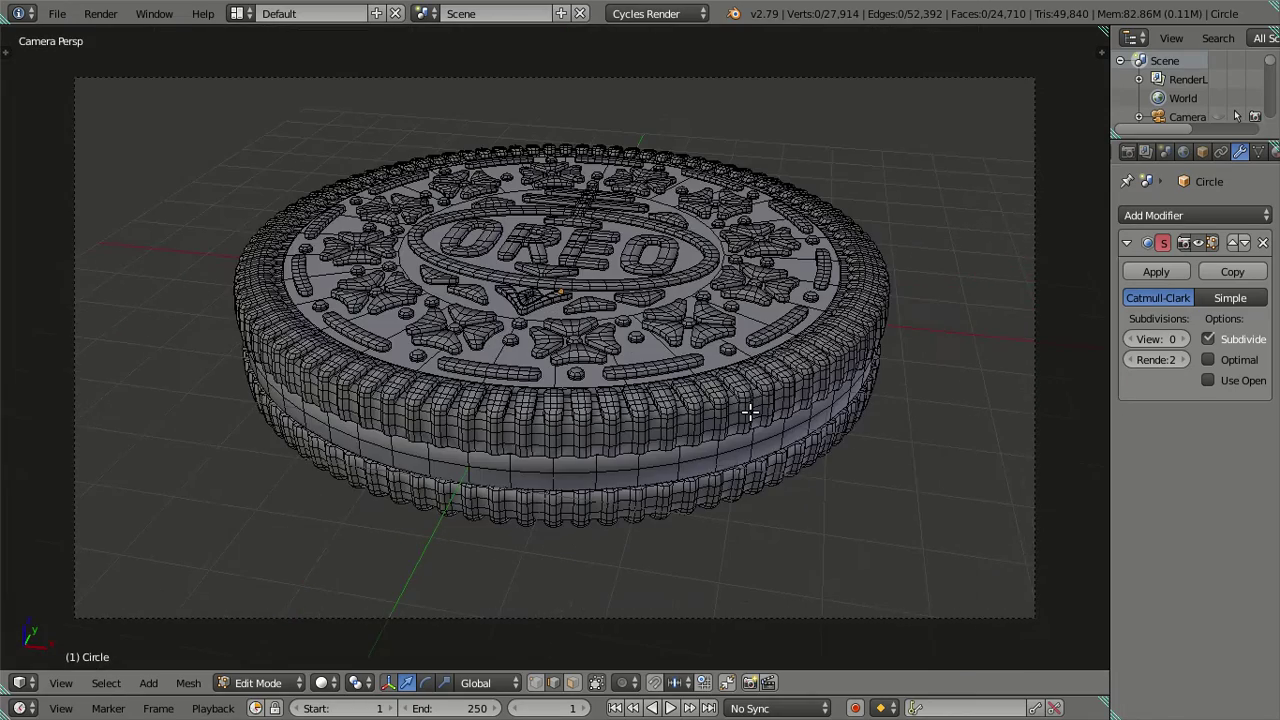
scroll(749, 412, "up", 1)
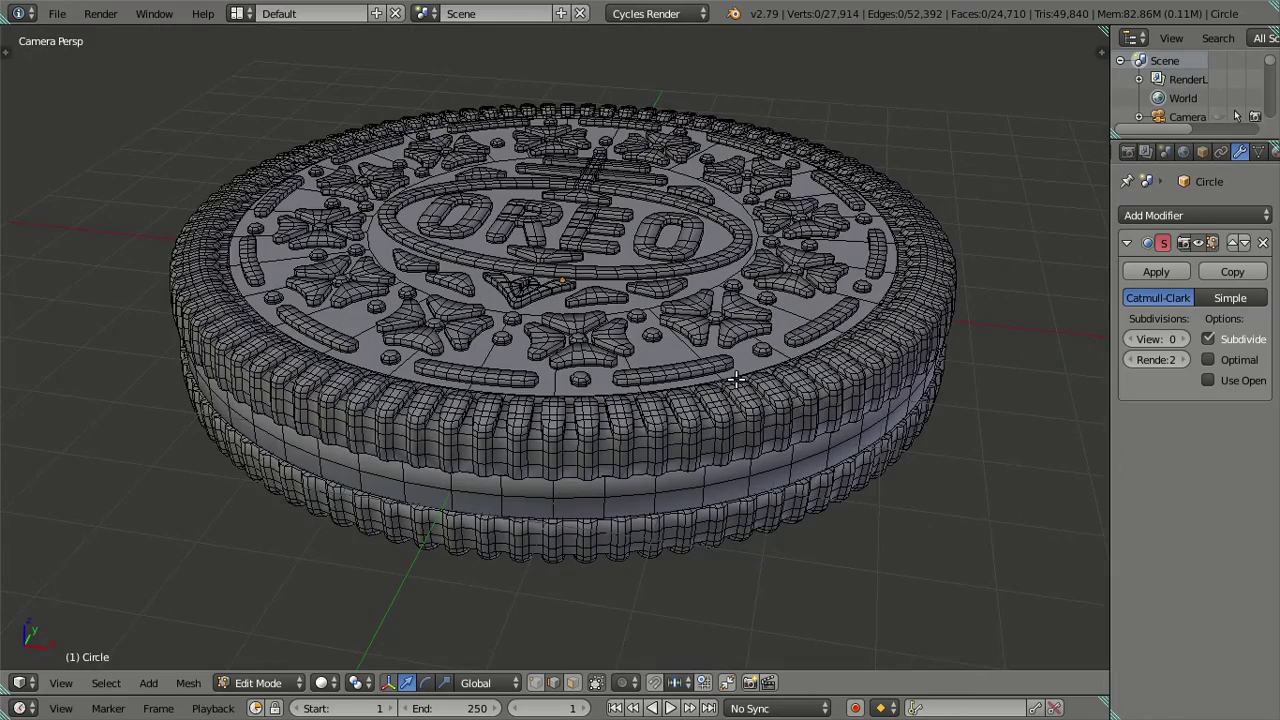
Save over Oreo.blend, return to Object Mode and save again.
key("ctrl+s")
left_click(735, 380)
key("Tab")
key("ctrl+s")
left_click(735, 380)
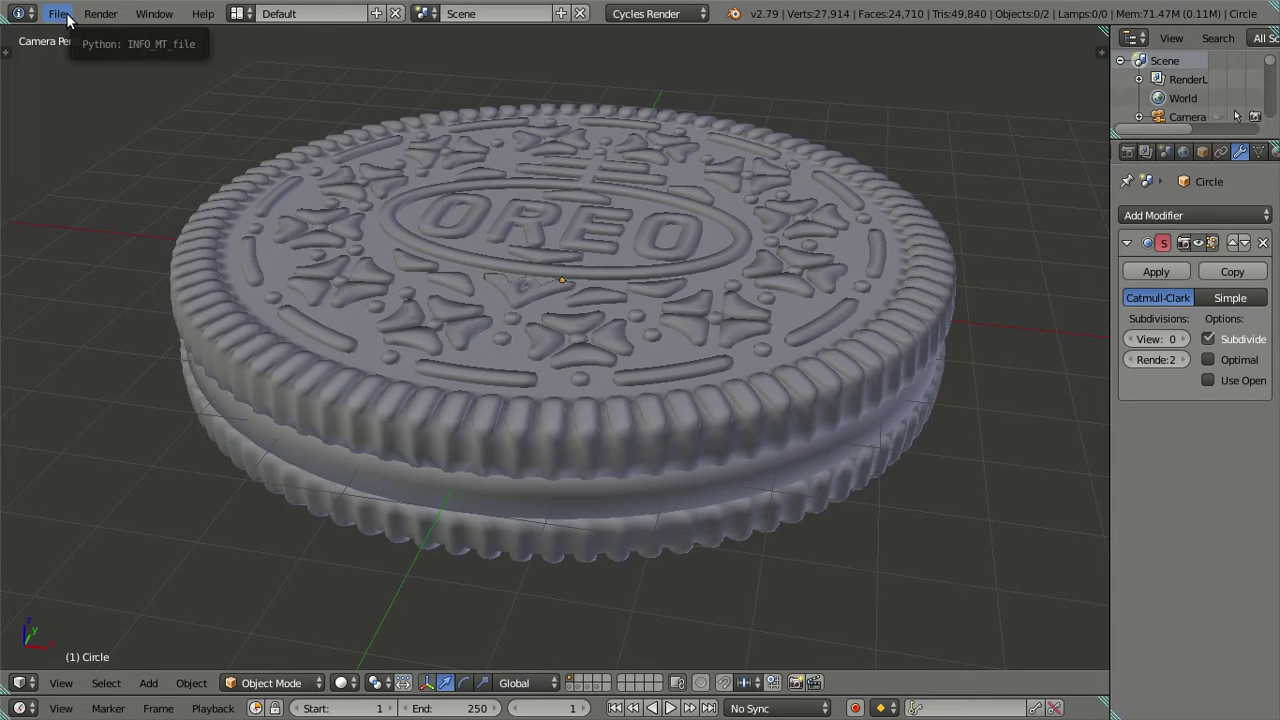
Select the cookie and create a new default material named Material for it.
right_click(704, 122)
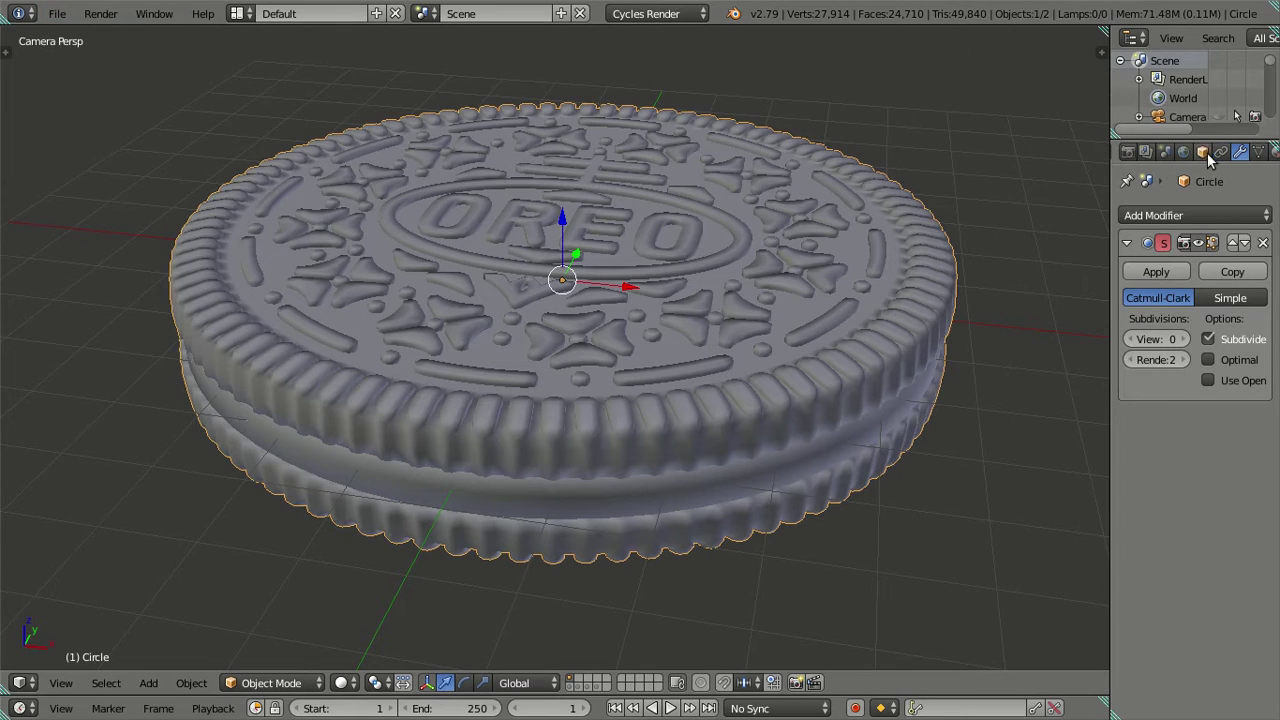
left_click(1221, 151)
left_click(1128, 277)
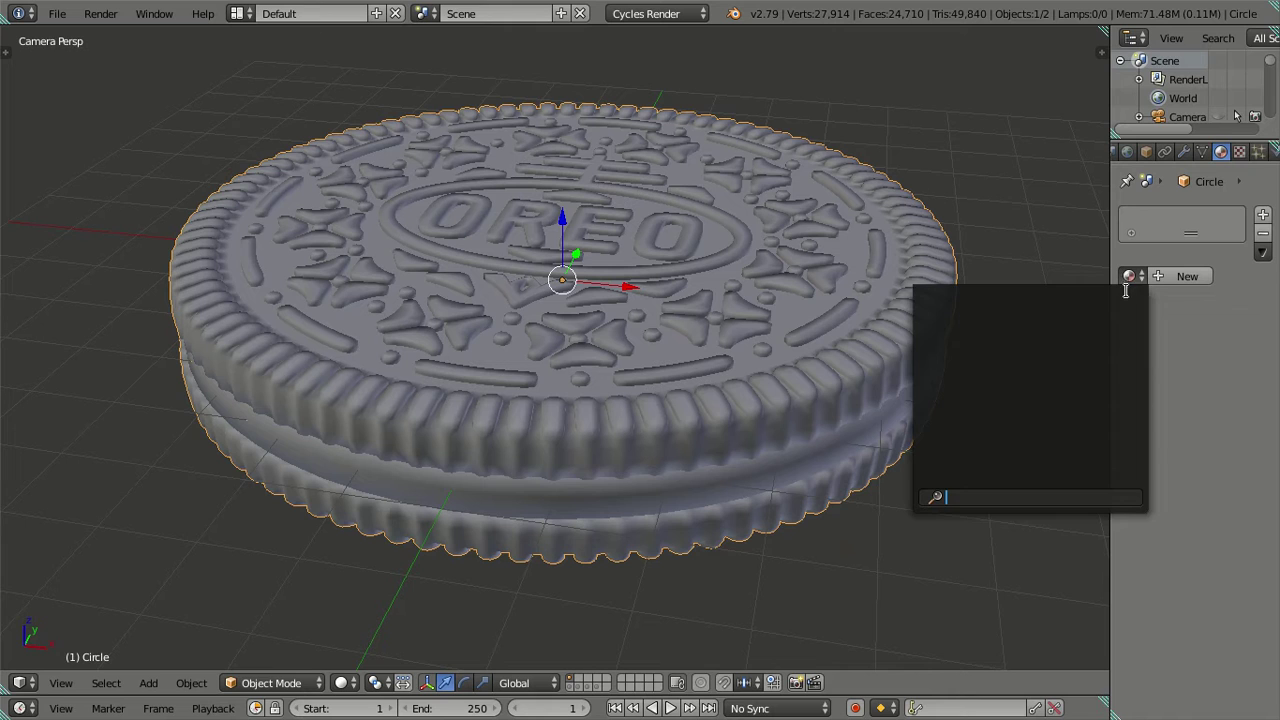
left_click(1185, 277)
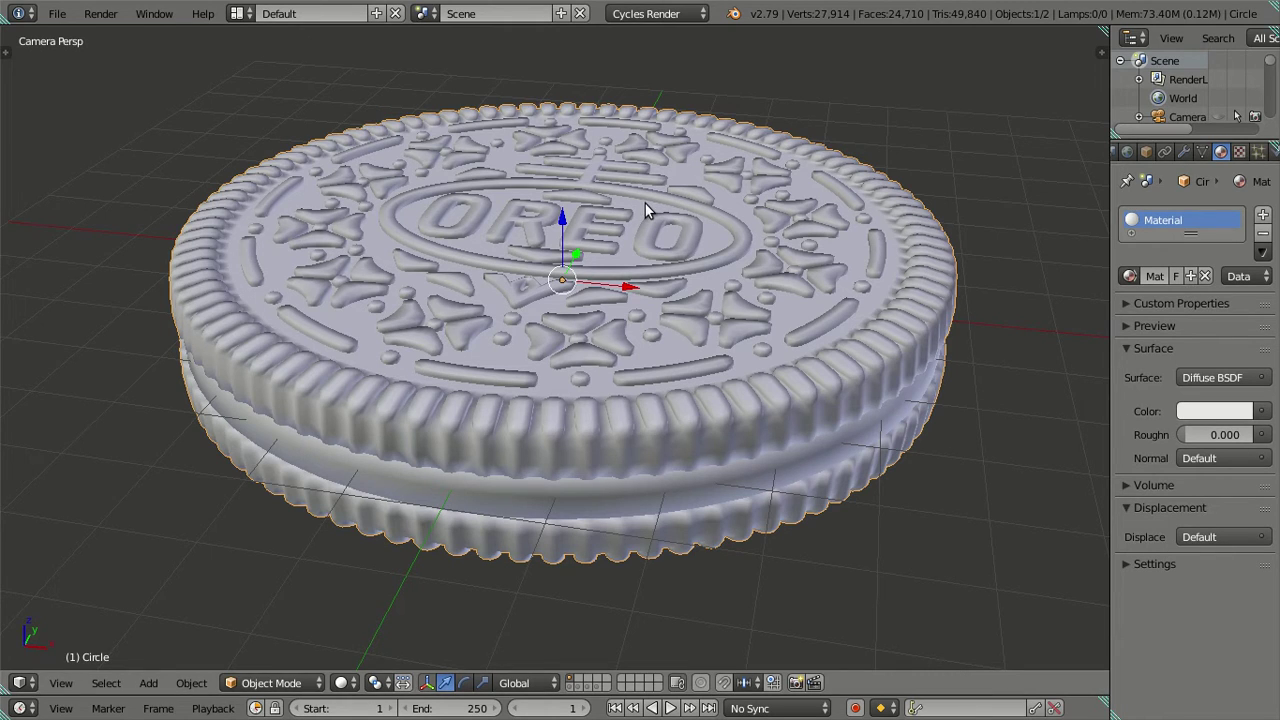
left_click(50, 25)
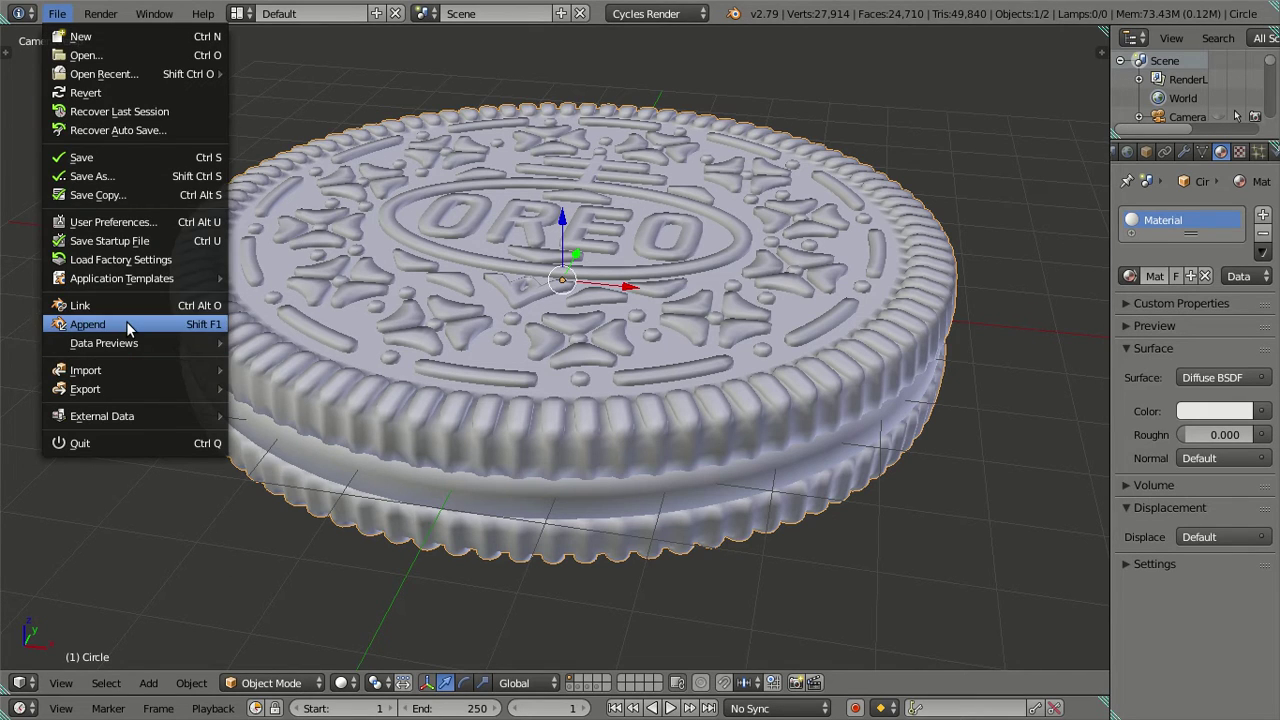
Append from Documents/Blend Files/Published/Dell KB216 Keyboard.blend, selecting all eleven materials in its Material folder.
left_click(128, 326)
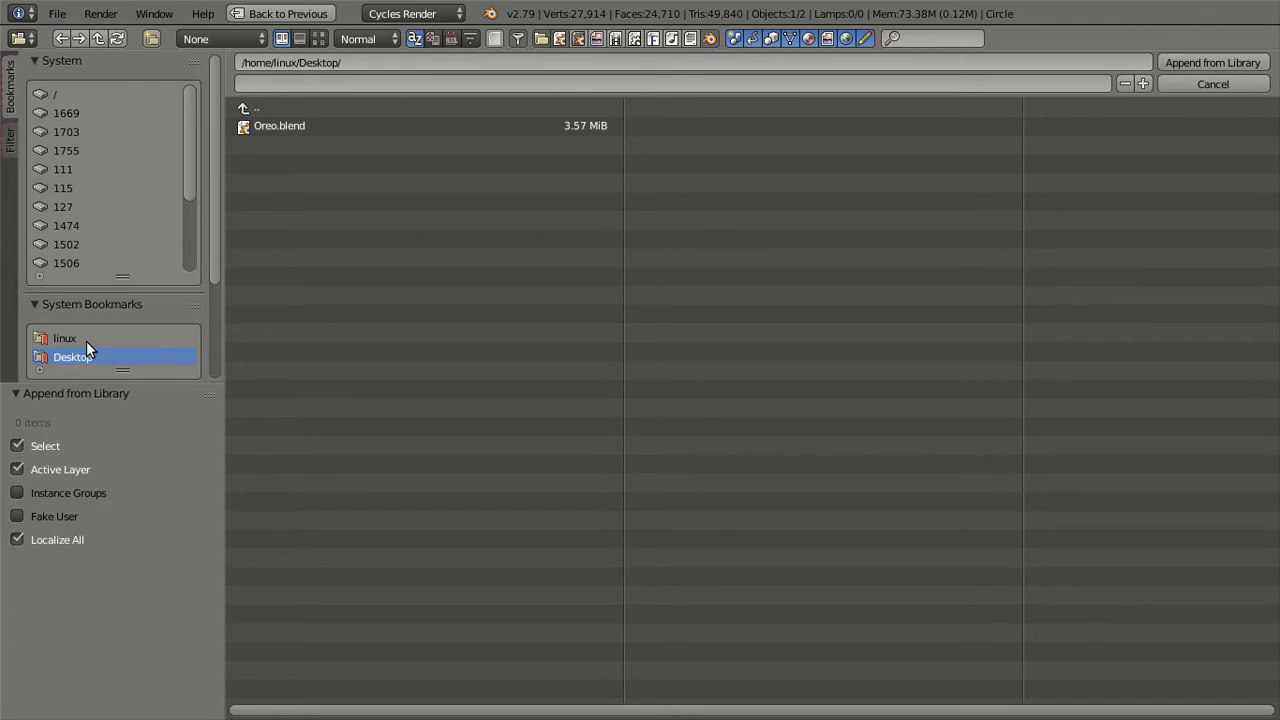
left_click(87, 338)
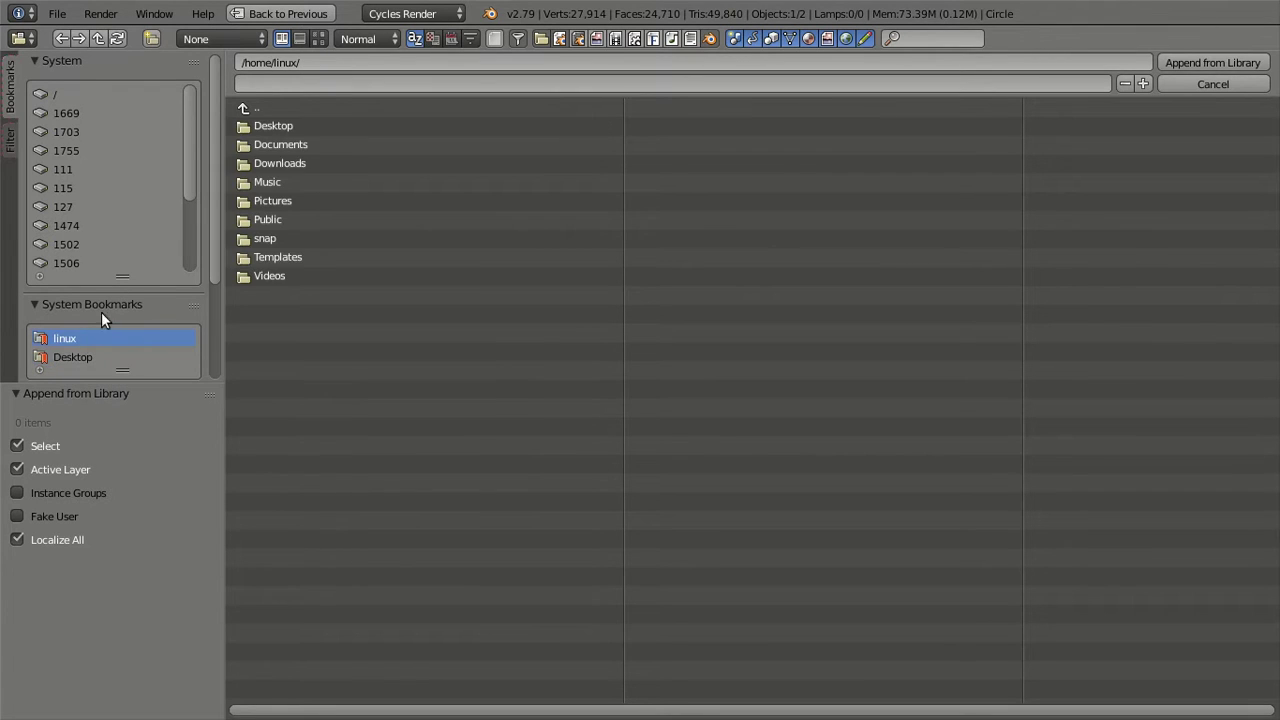
left_click(305, 144)
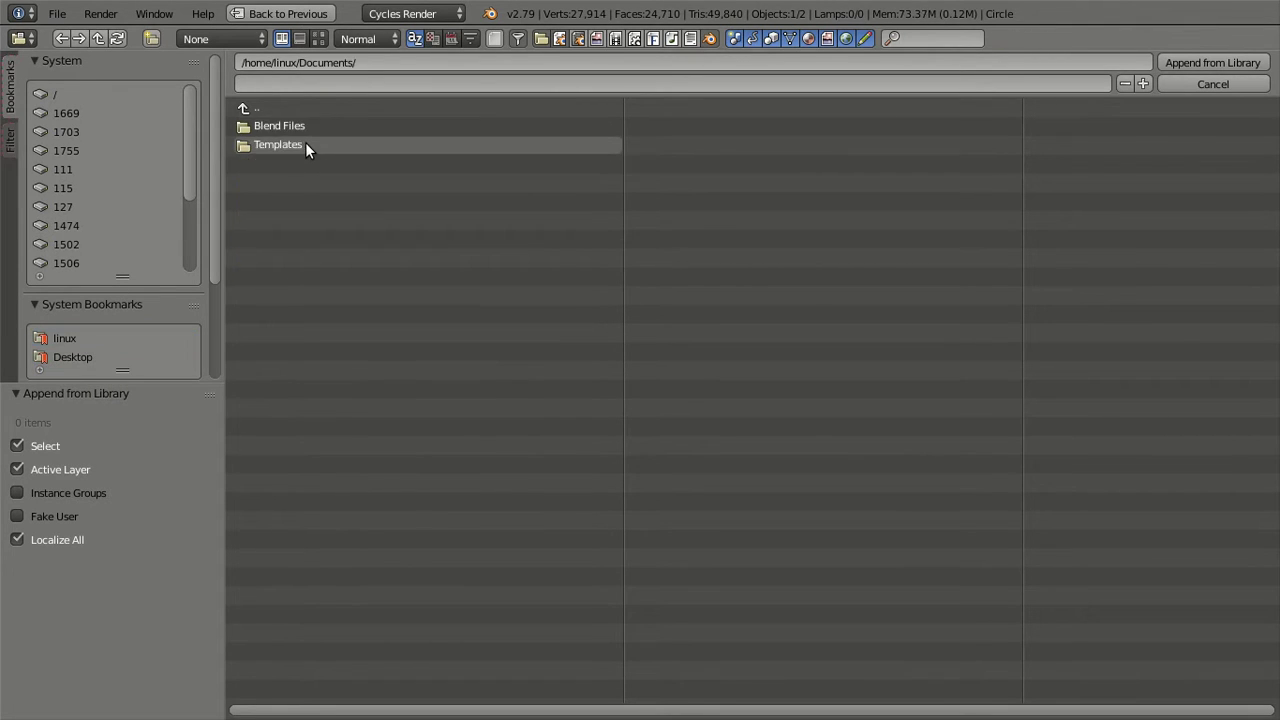
left_click(308, 125)
left_click(308, 163)
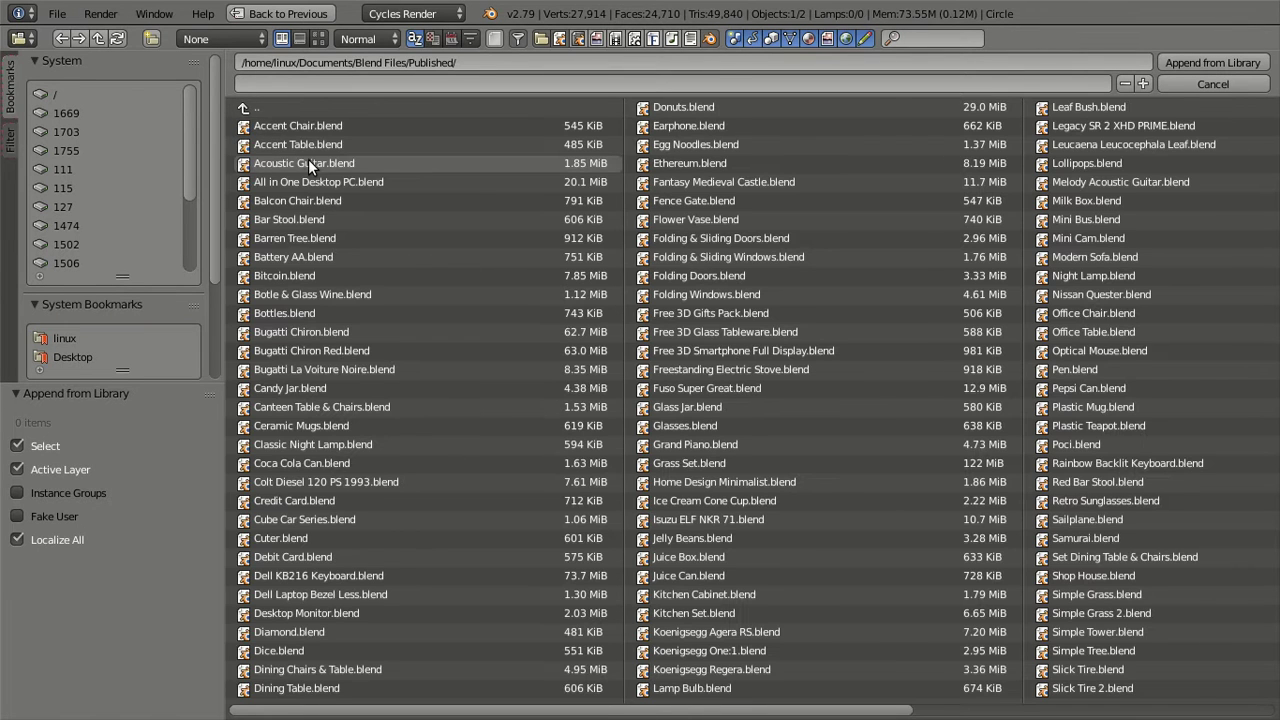
scroll(340, 346, "down", 3)
scroll(340, 350, "down", 2)
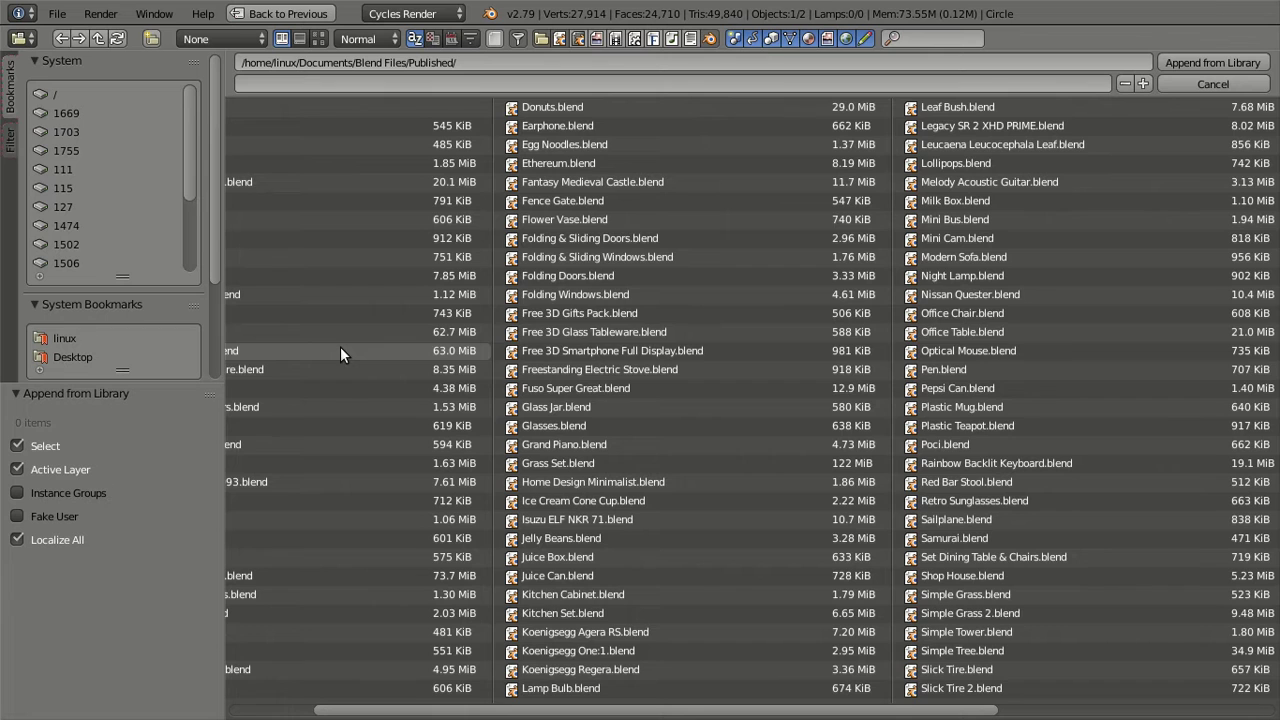
scroll(340, 346, "up", 5)
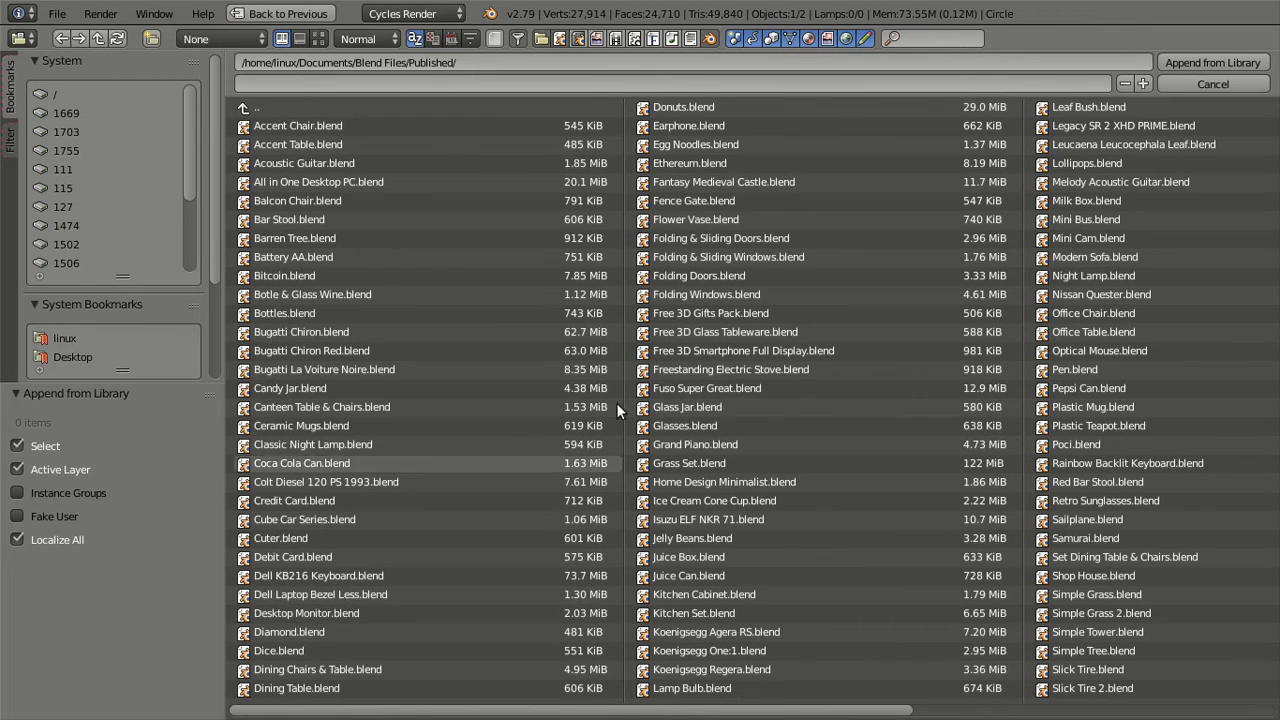
left_click(351, 575)
left_click(291, 219)
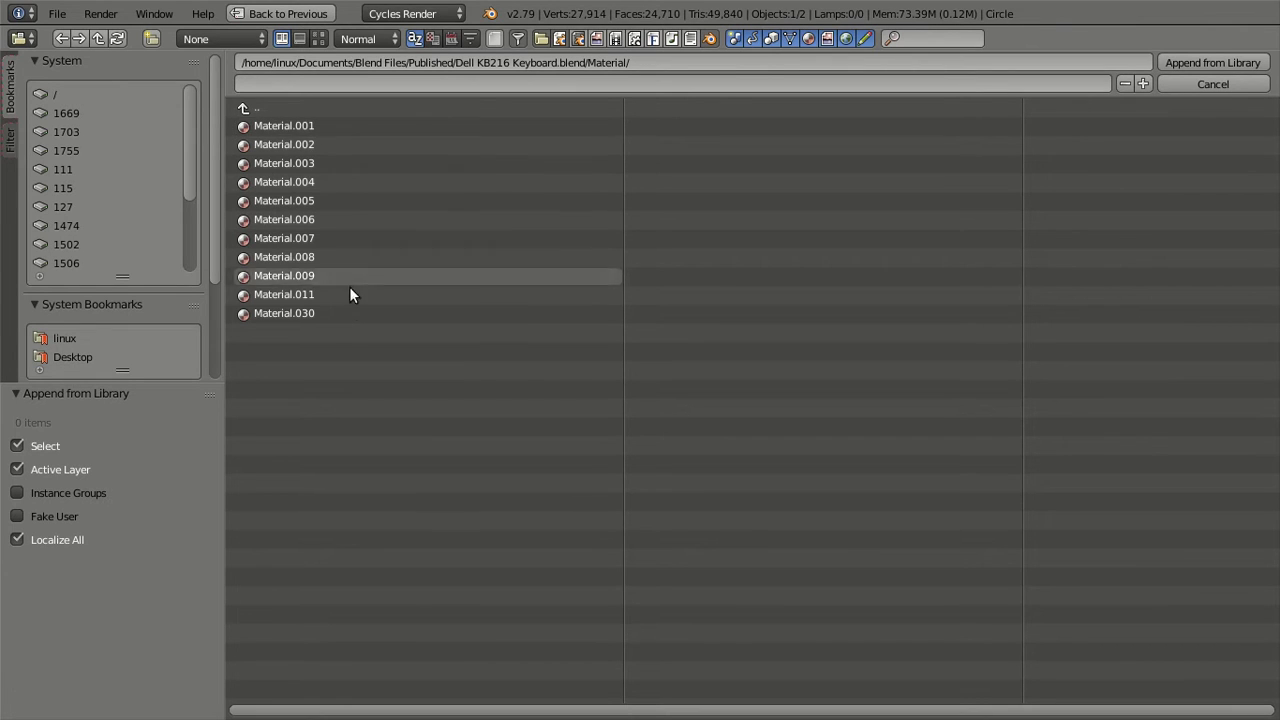
key("a")
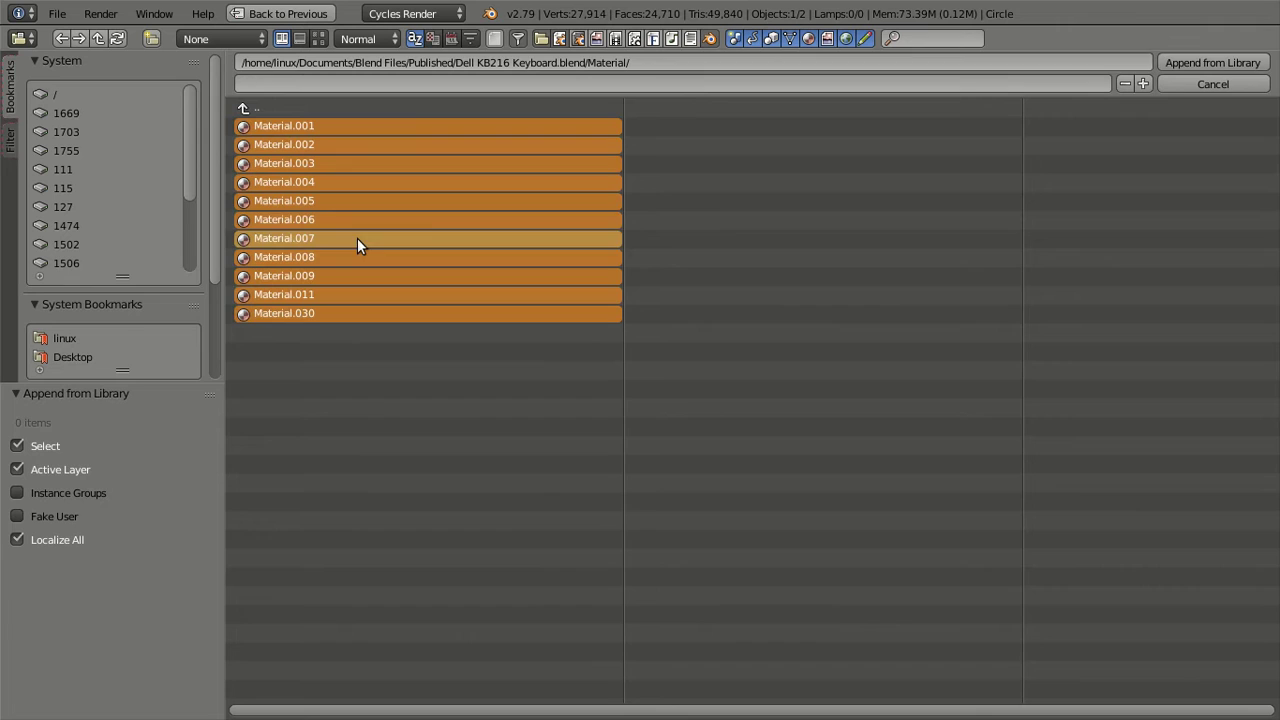
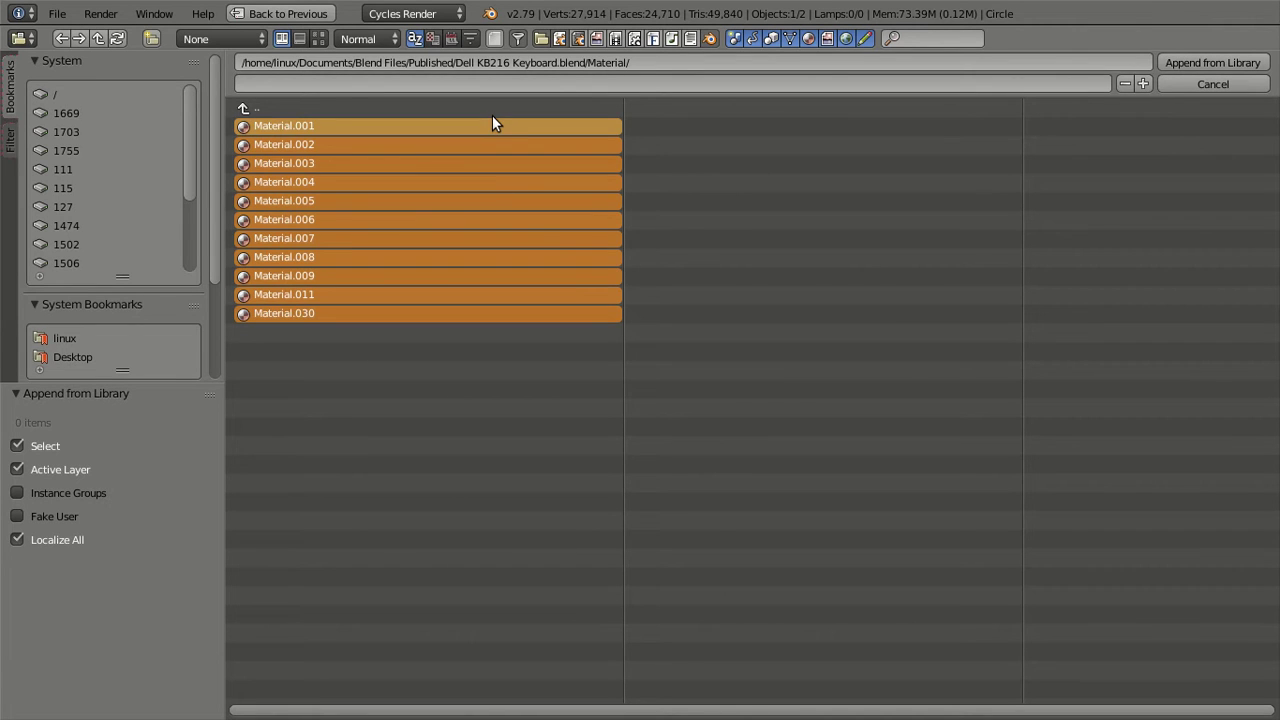
Append the keyboard file's materials, assign the dark Material.030 to the Oreo and show its preview.
left_click(1186, 63)
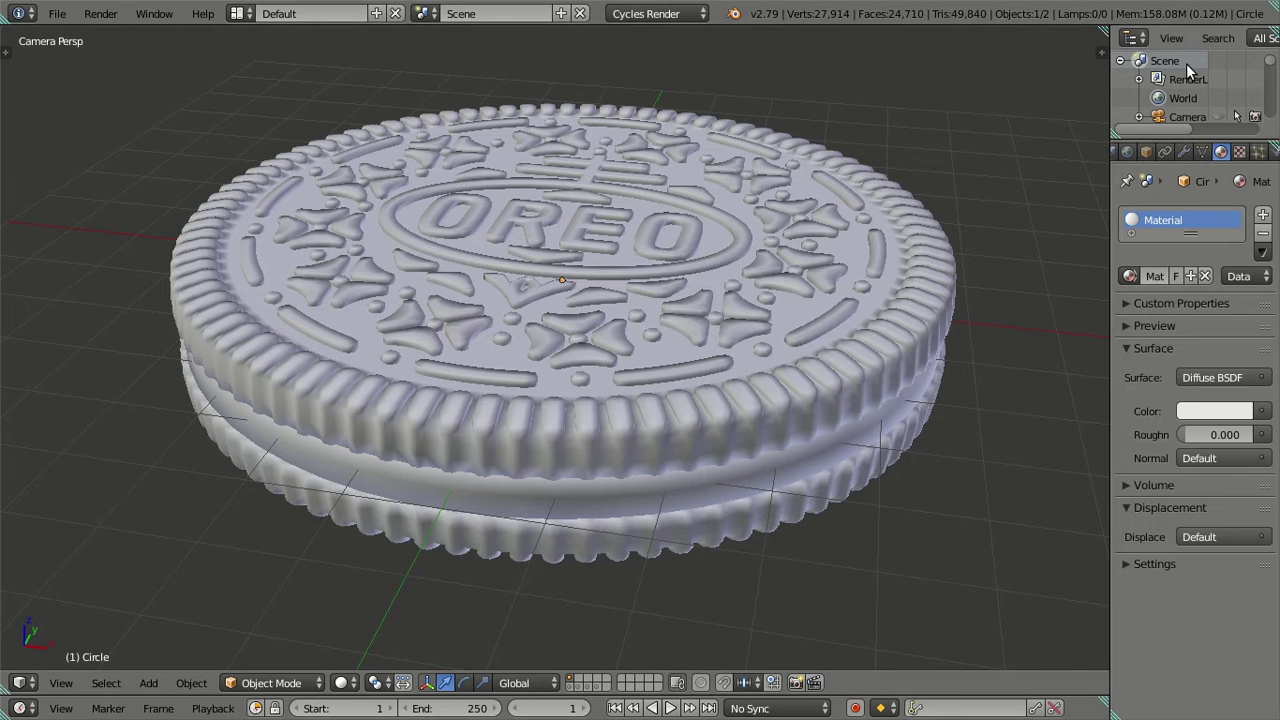
left_click(1130, 276)
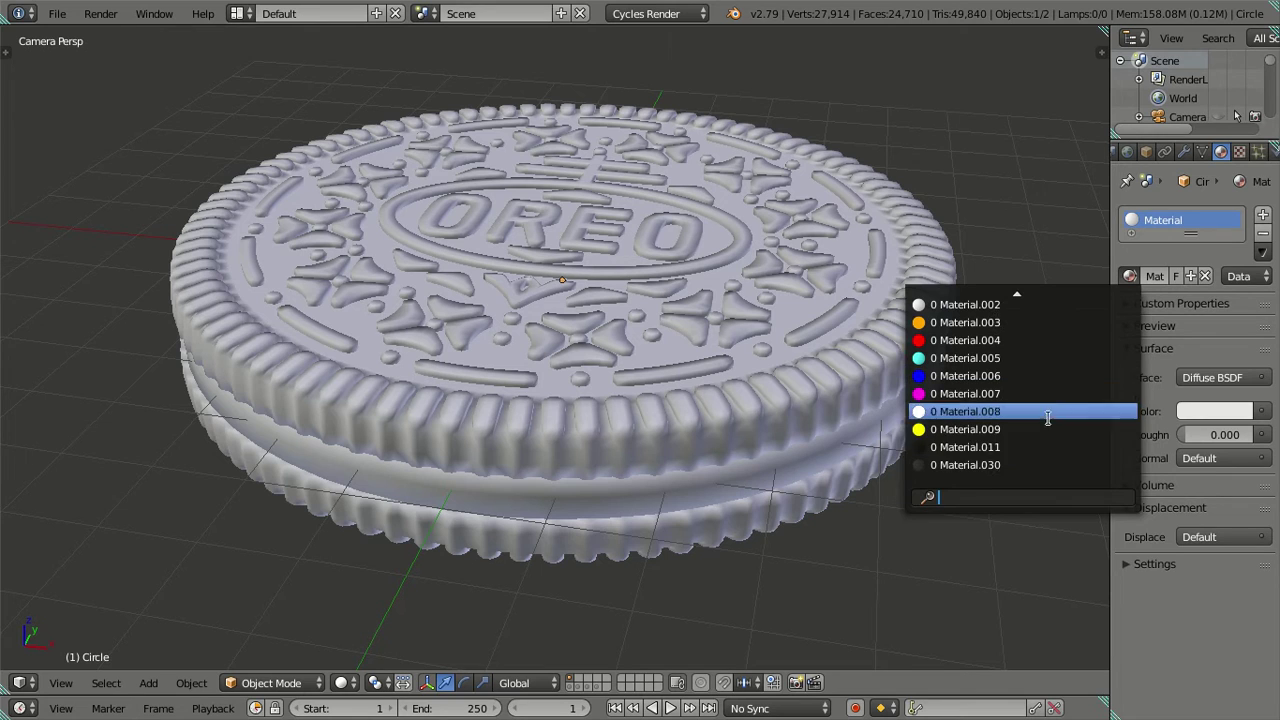
left_click(1048, 466)
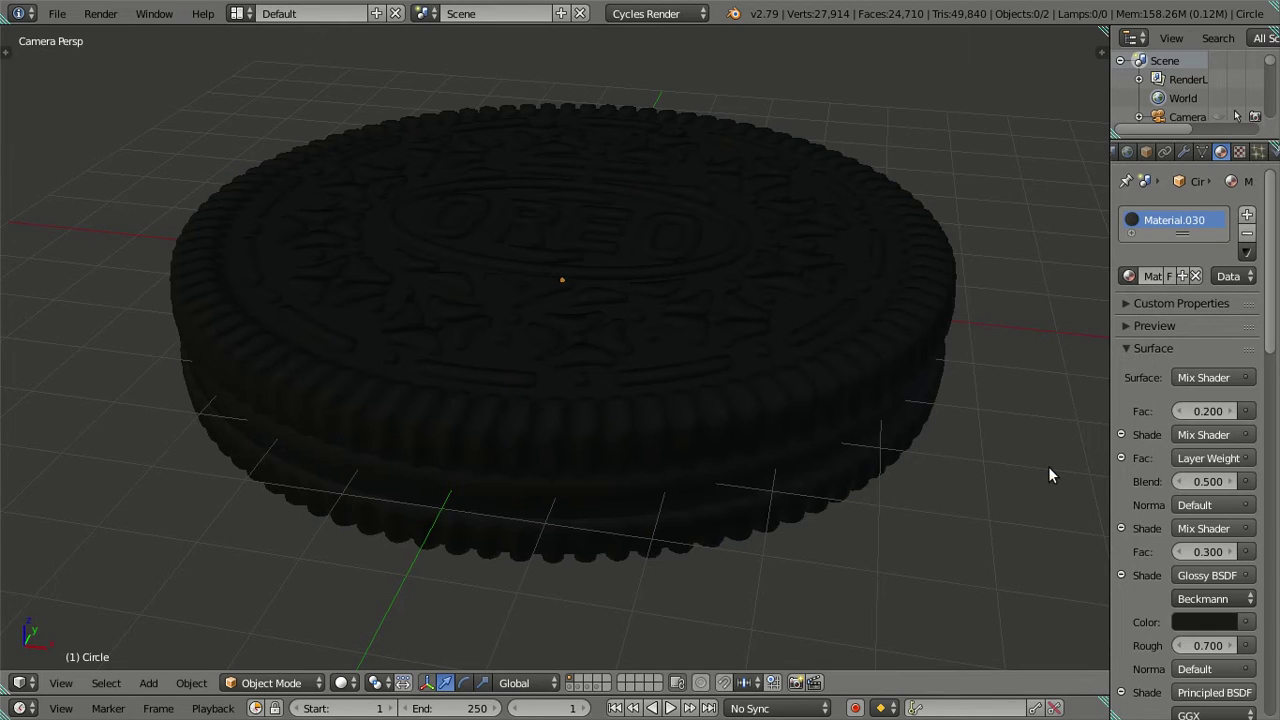
scroll(1148, 430, "down", 5)
scroll(1147, 430, "up", 3)
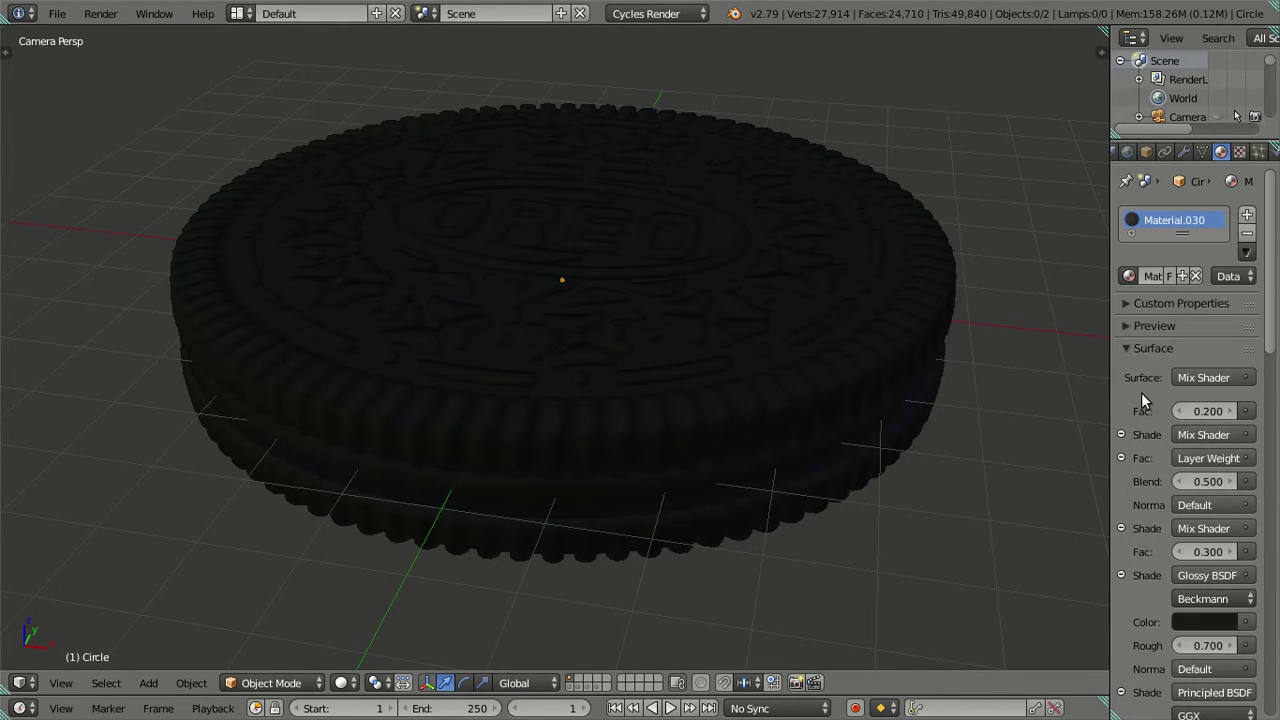
left_click(1120, 330)
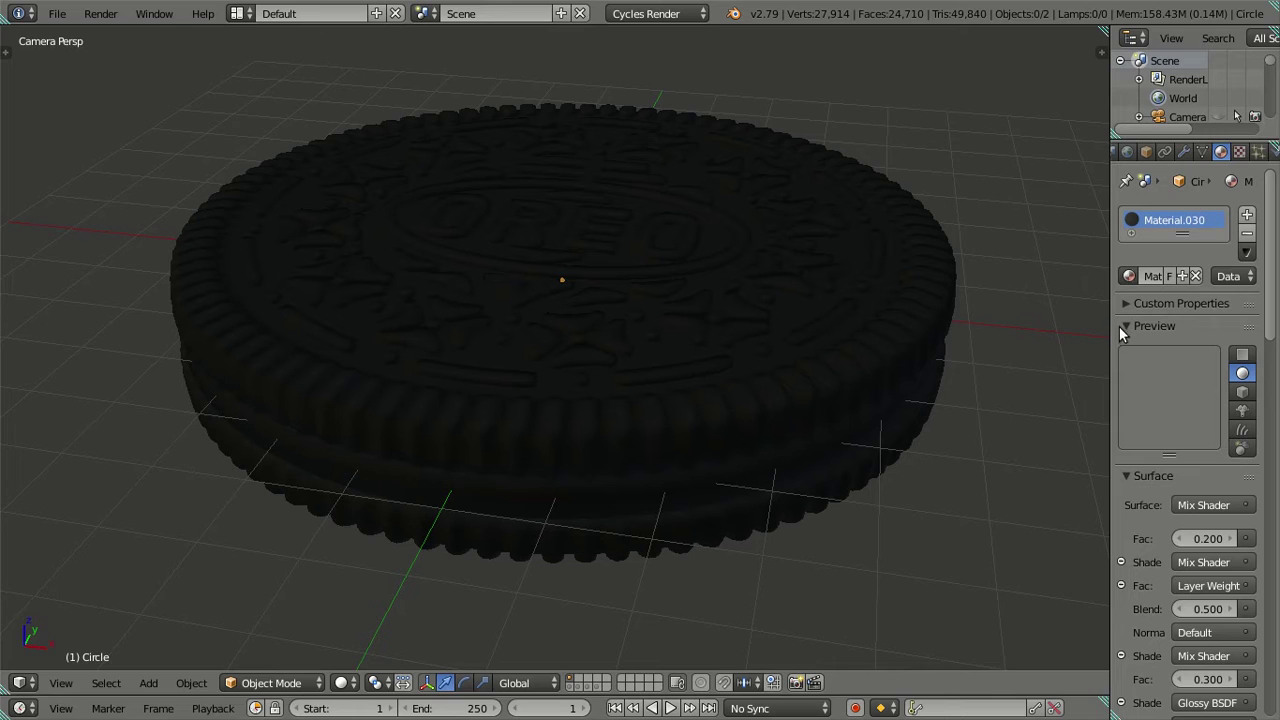
left_click(20, 682)
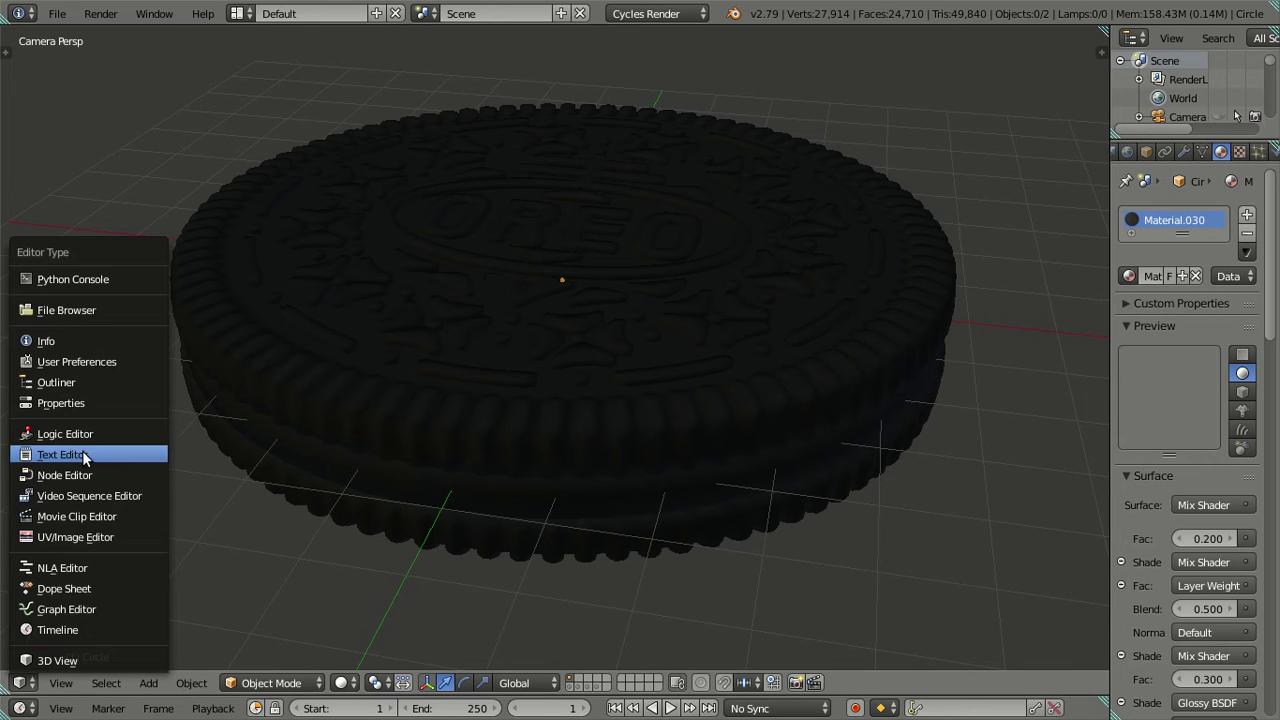
left_click(88, 476)
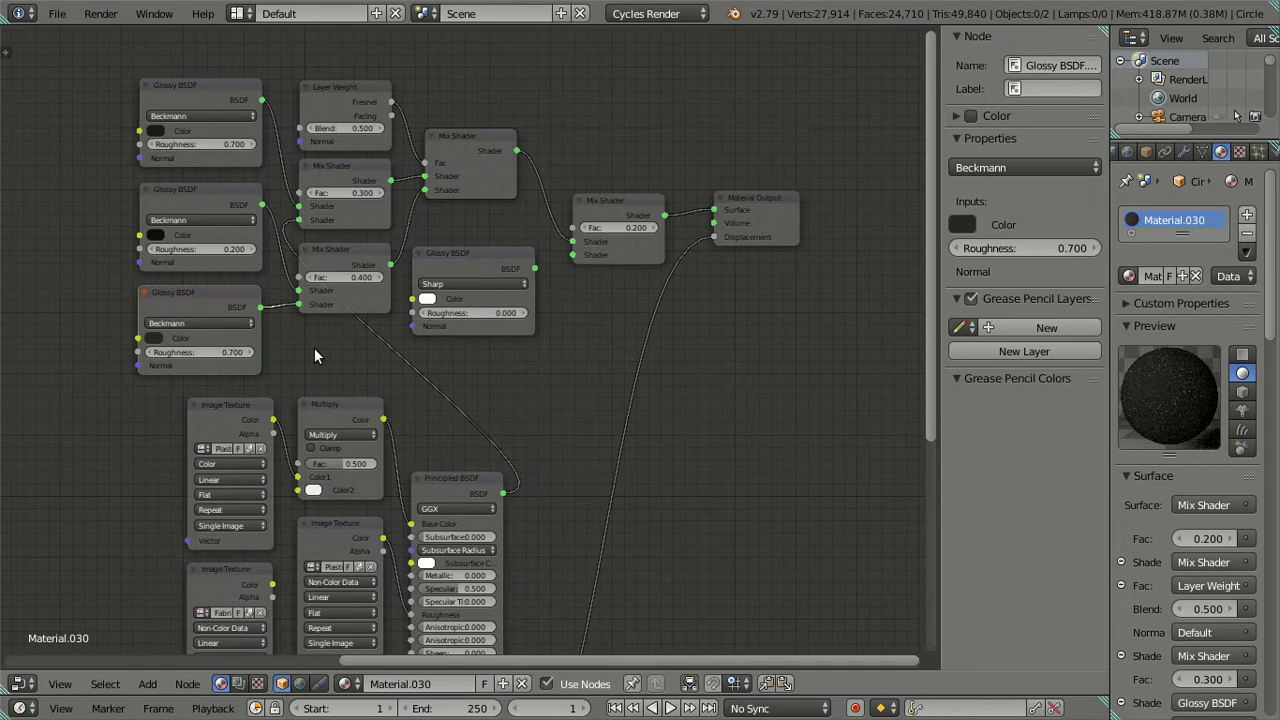
scroll(312, 383, "down", 3)
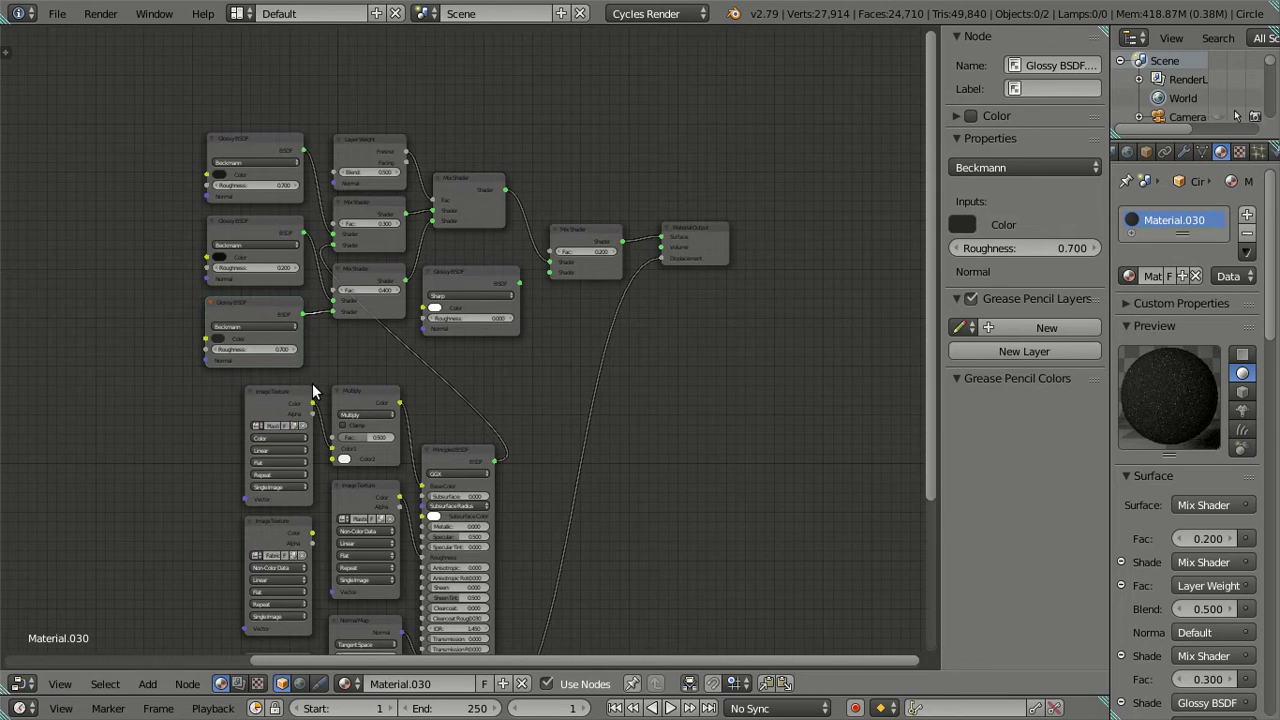
scroll(747, 251, "up", 1)
left_click(20, 683)
left_click(42, 663)
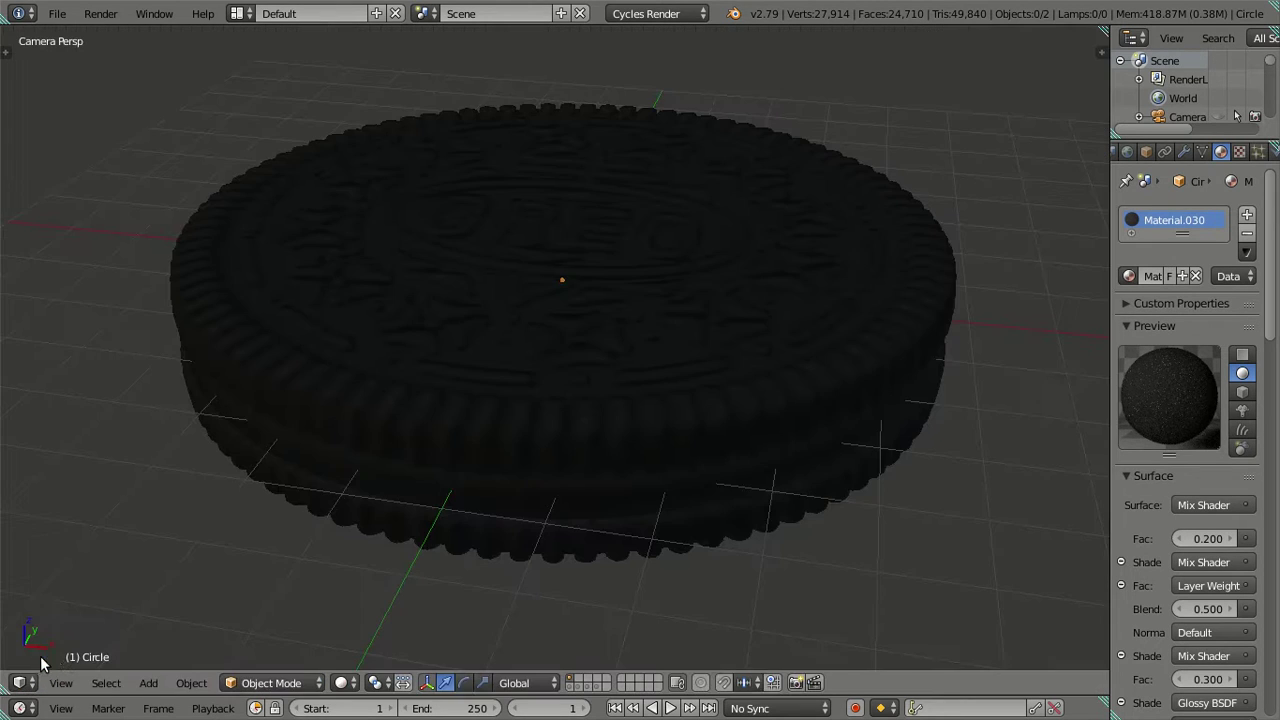
Save the file, then add a second material slot holding the white Material.
key("ctrl+s")
left_click(629, 346)
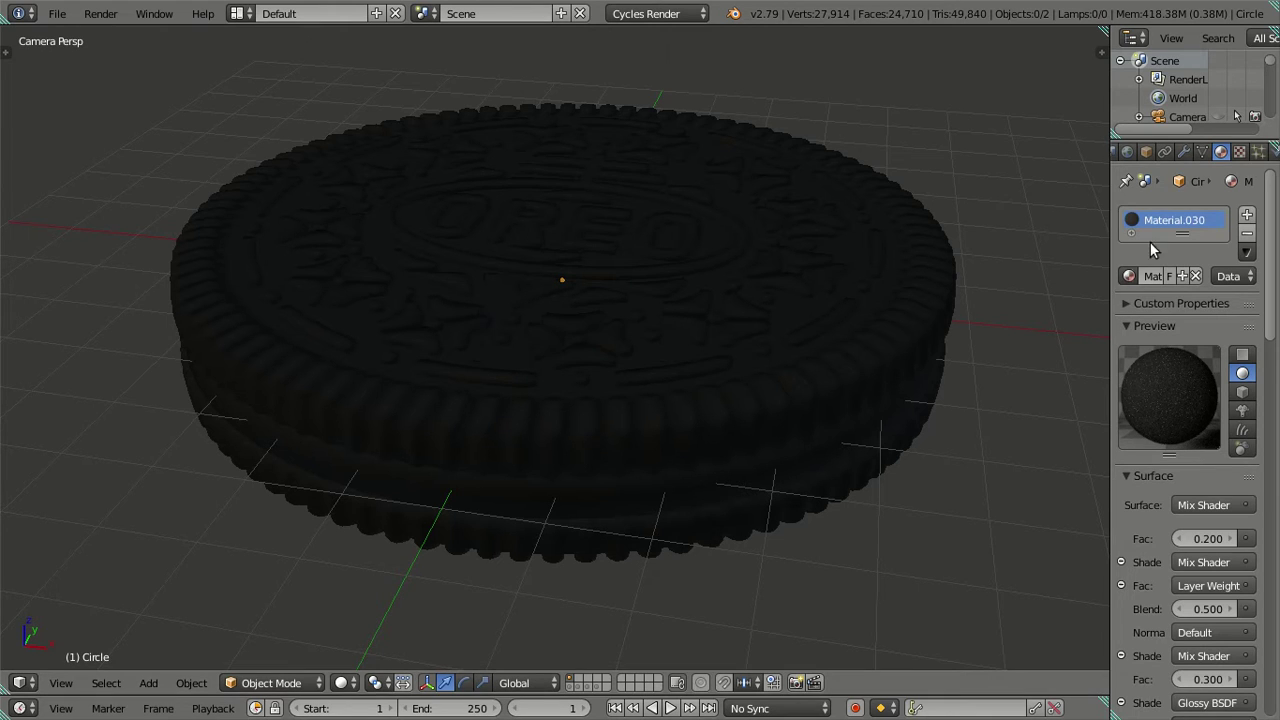
left_click(1247, 215)
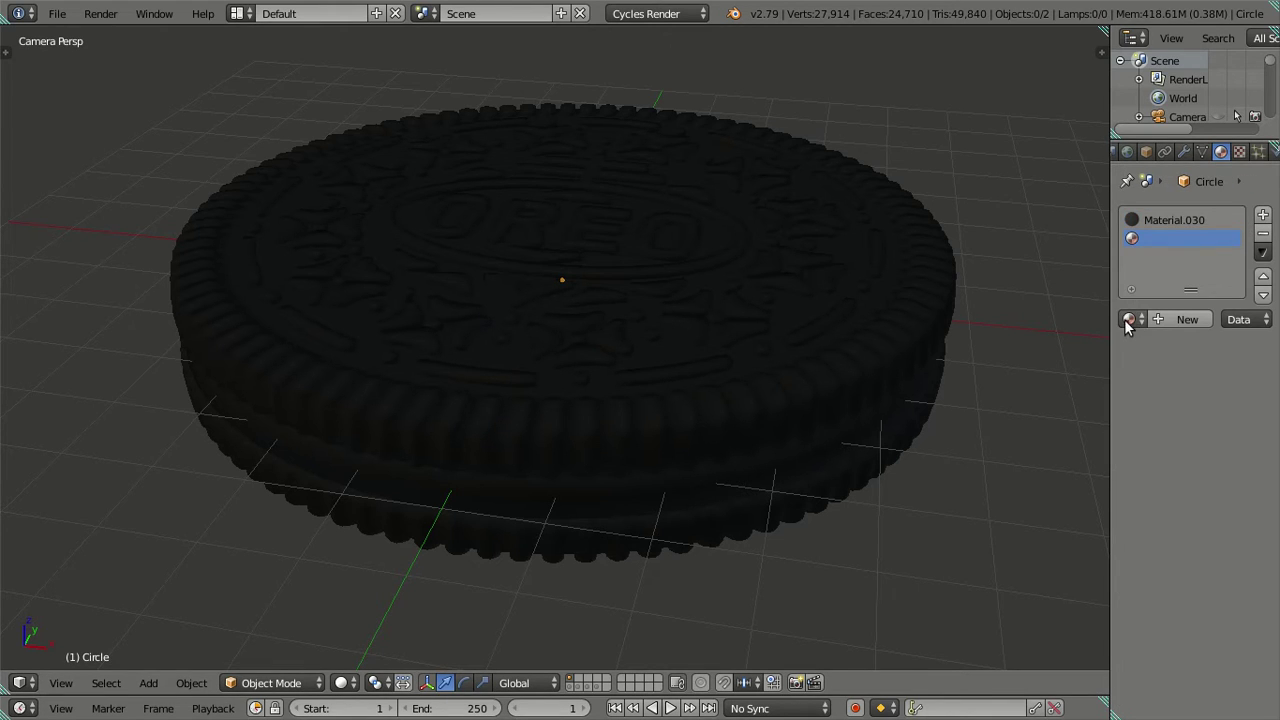
left_click(1130, 319)
left_click(1076, 349)
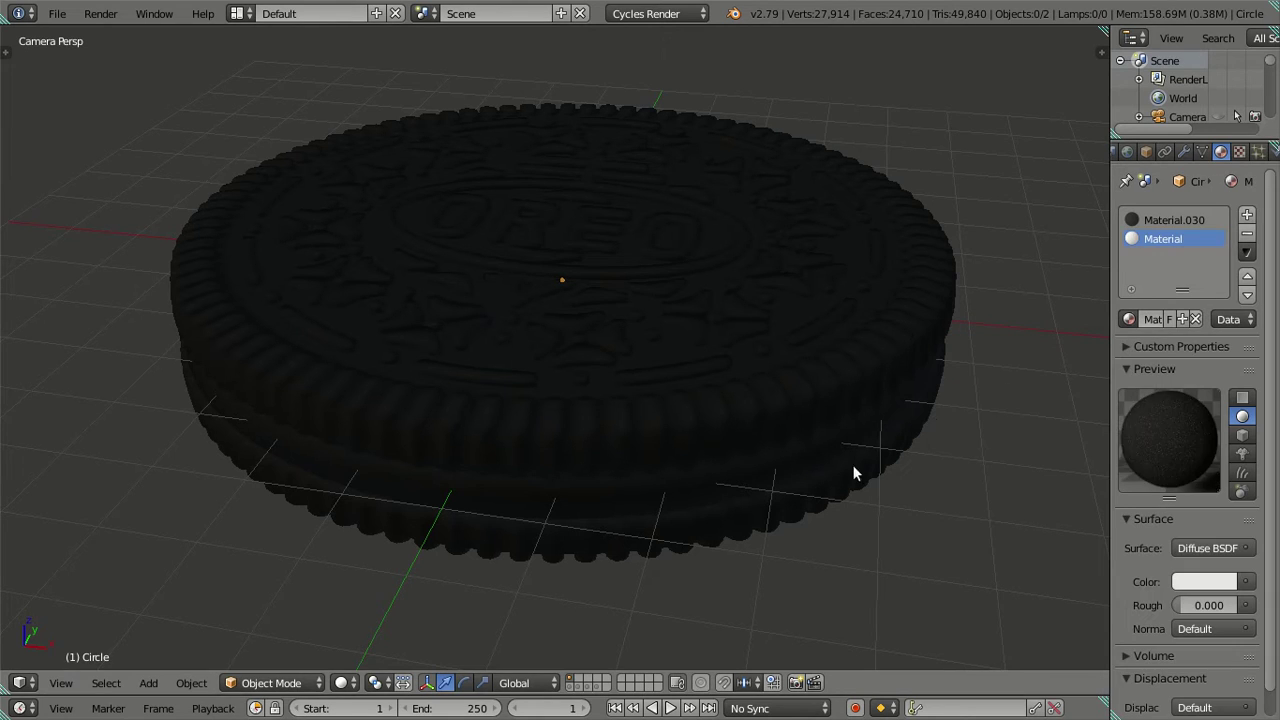
In Edit Mode, select the linked cream band and assign it the white Material.
right_click(791, 457)
key("Tab")
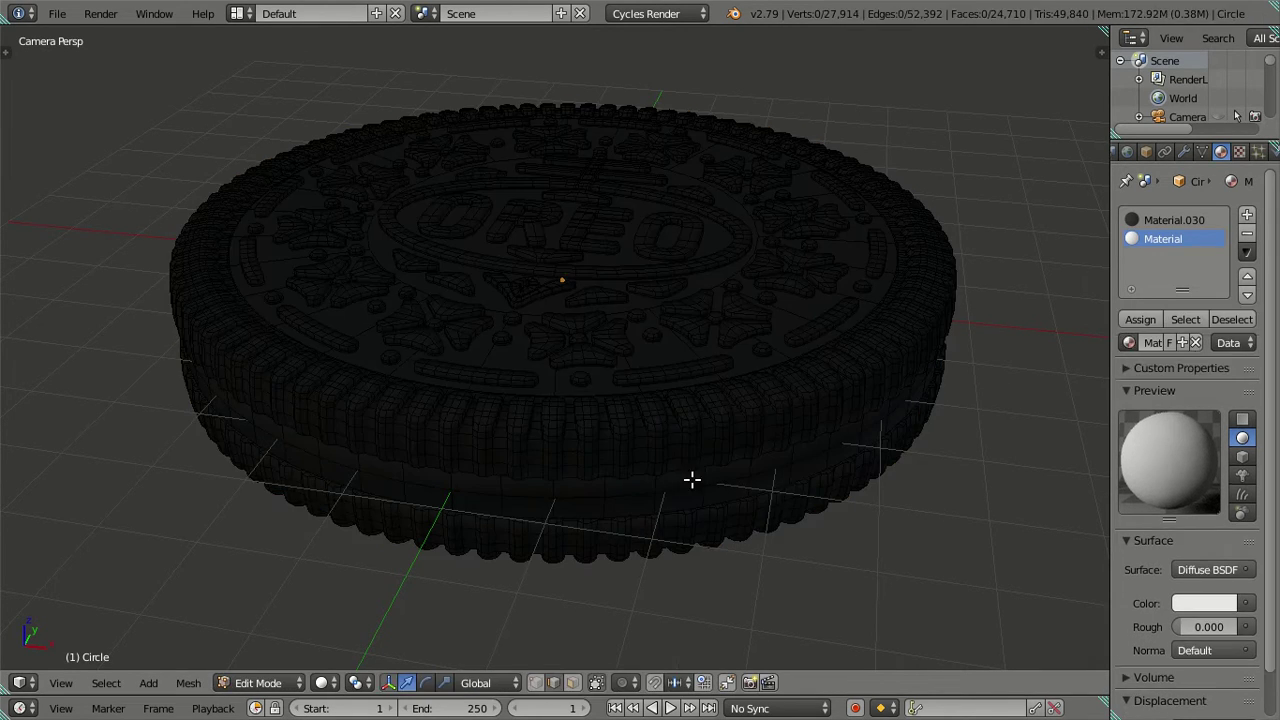
right_click(683, 487)
key("l")
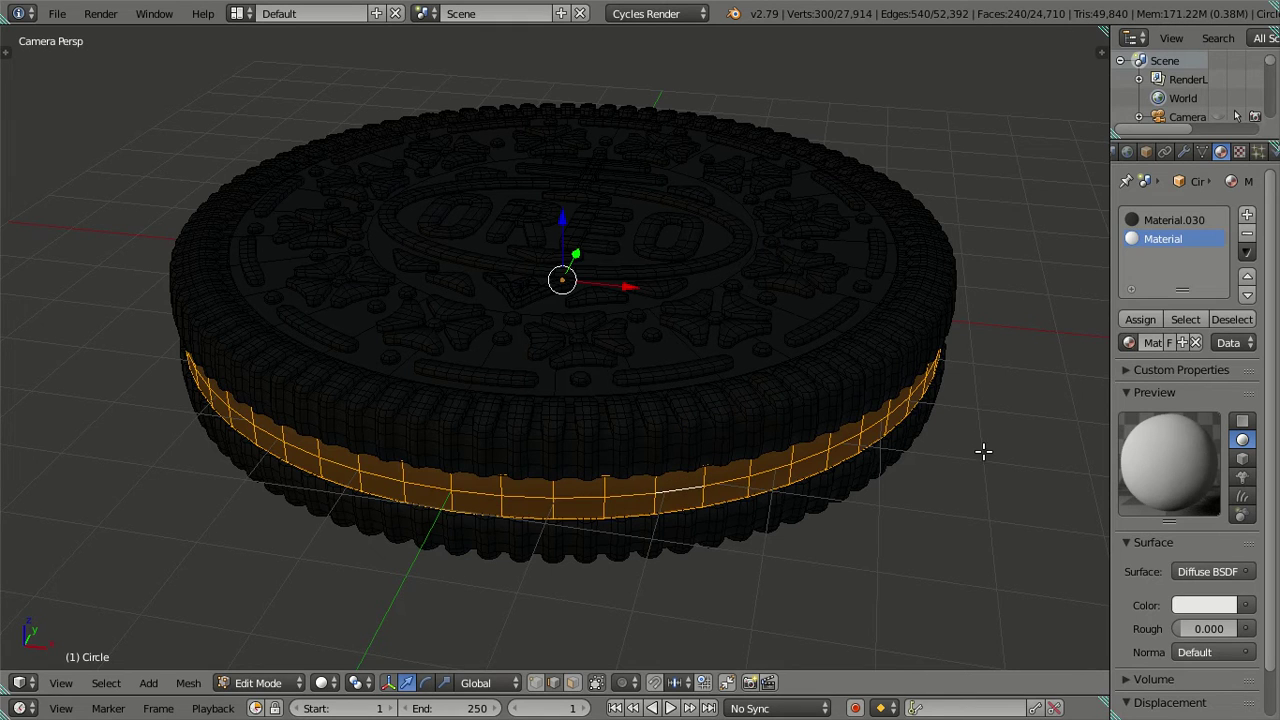
left_click(1140, 319)
key("a")
key("Tab")
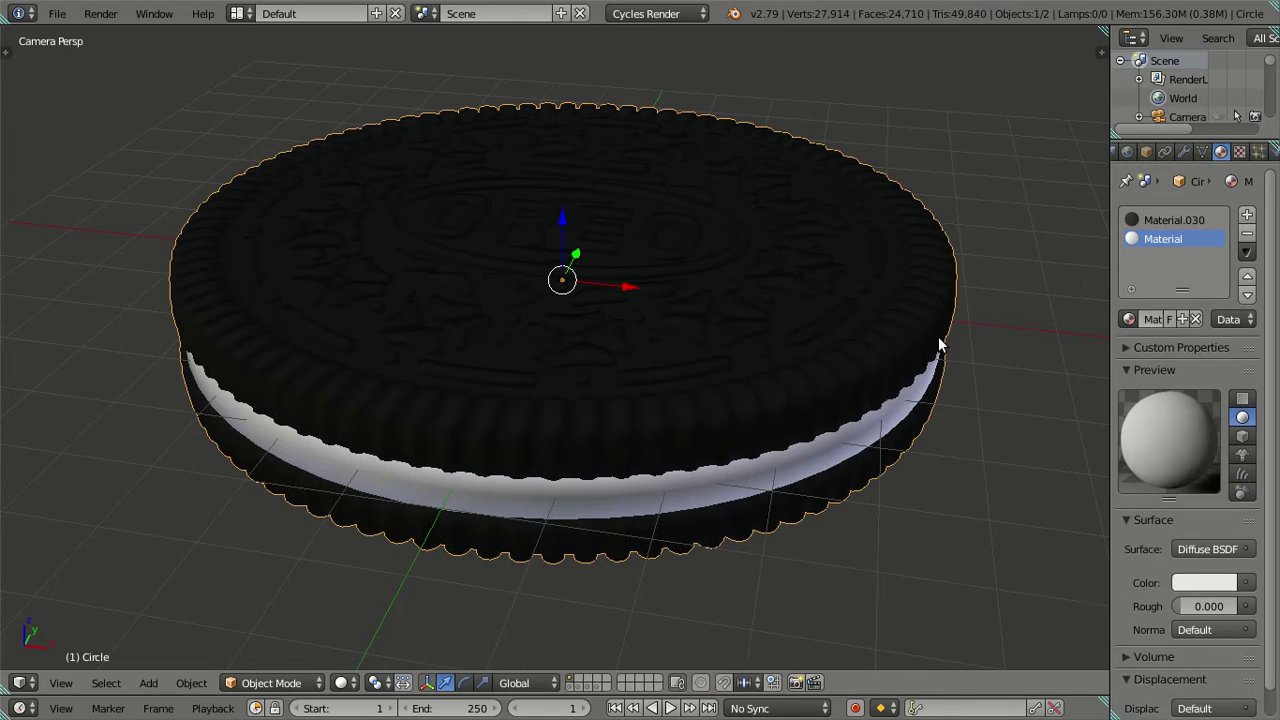
key("a")
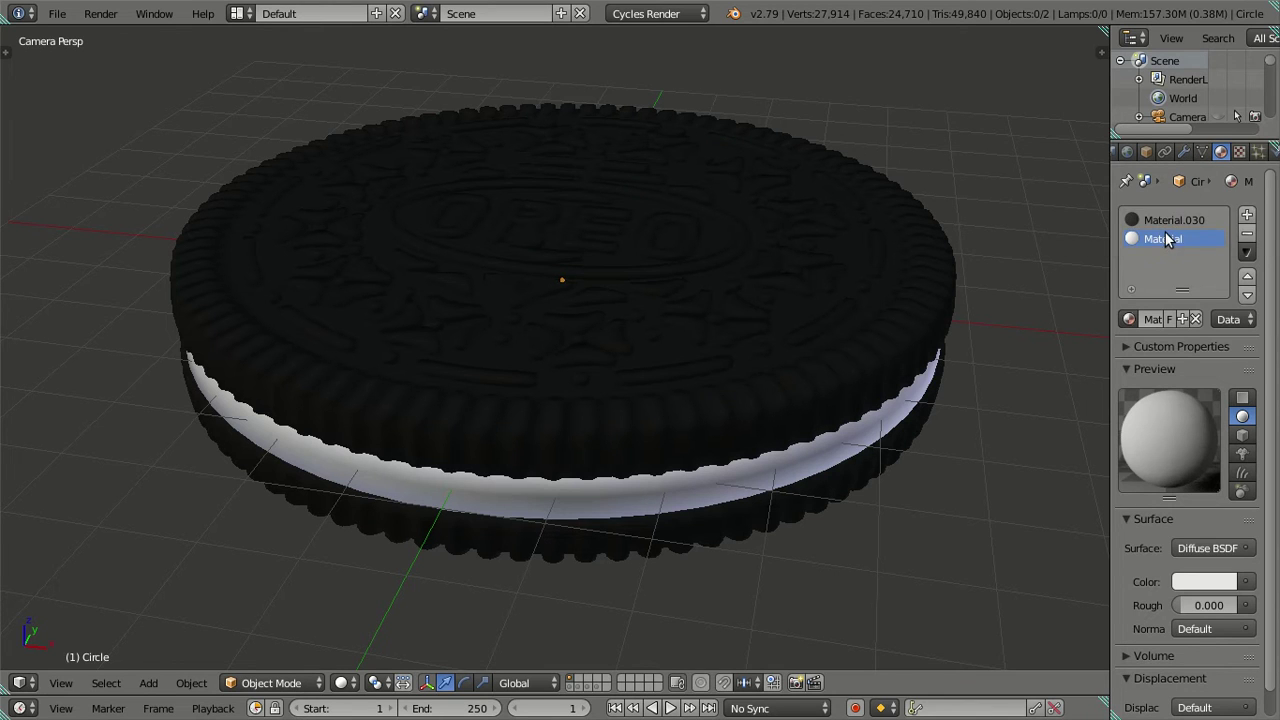
Try Material.001 on the cream slot, then switch it back to the white Material.
left_click(1127, 316)
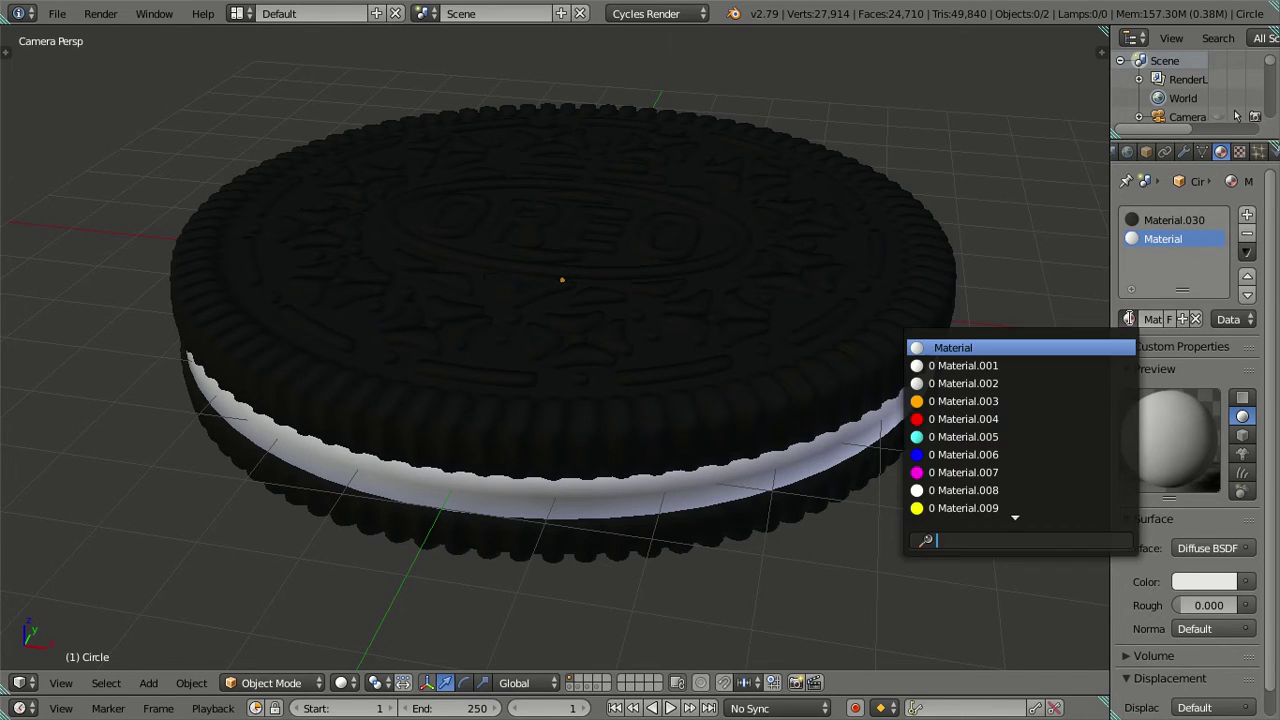
left_click(1087, 362)
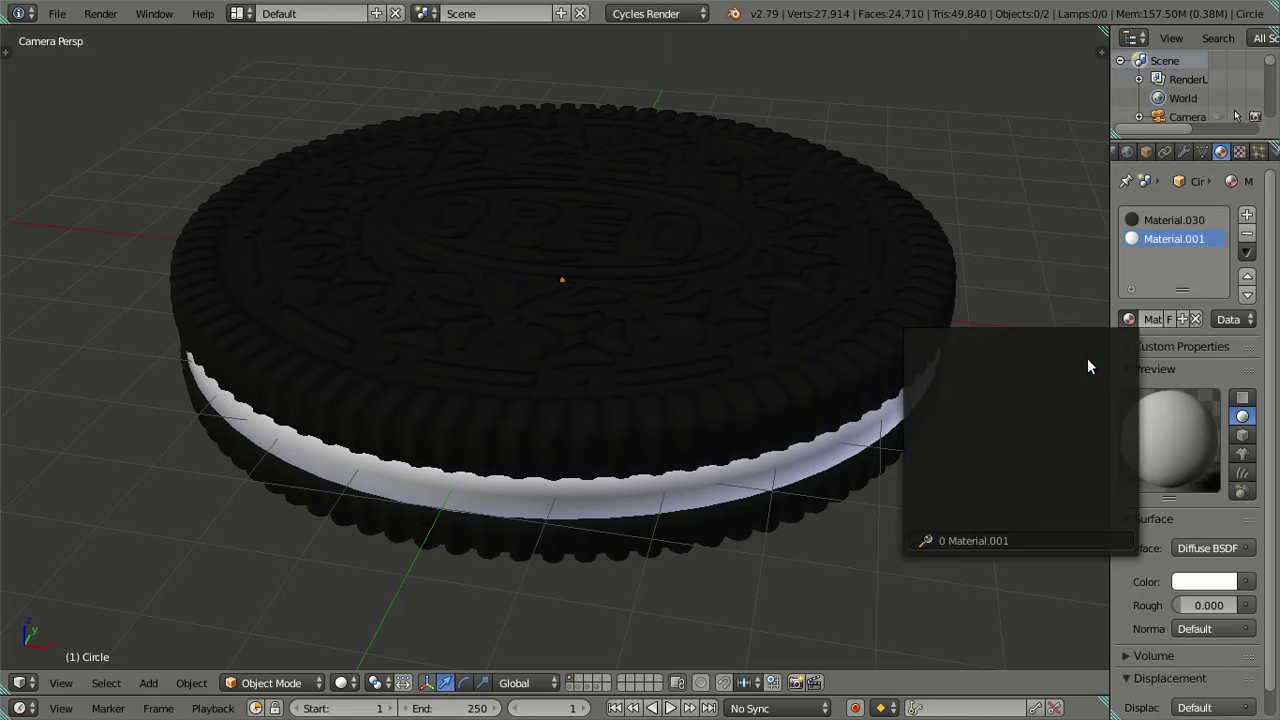
left_click(1128, 318)
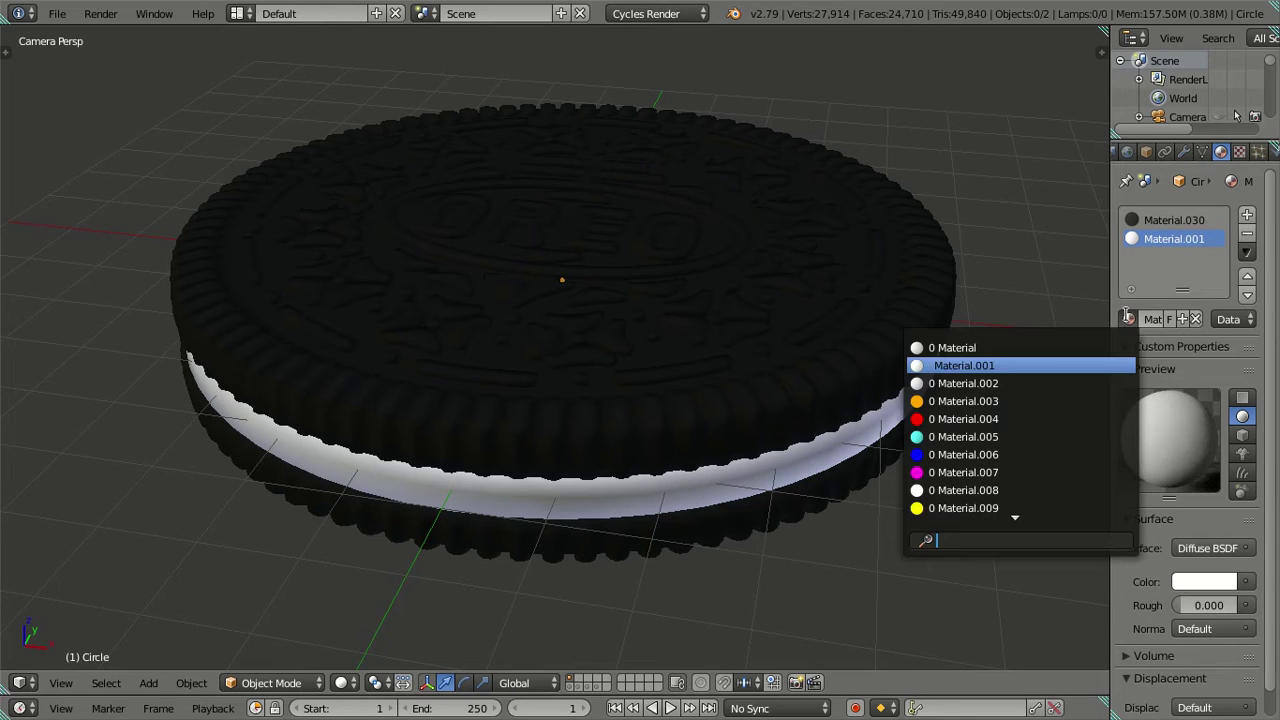
left_click(1049, 345)
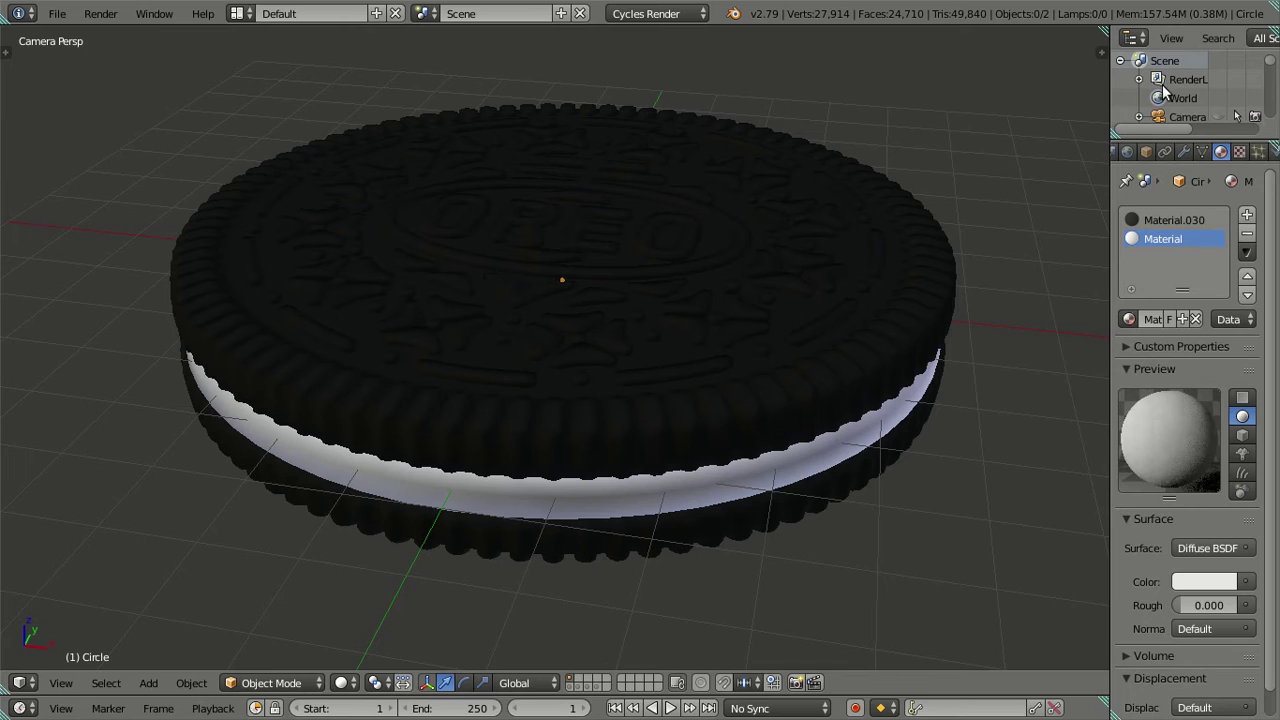
scroll(1229, 98, "down", 3)
scroll(1219, 104, "down", 3)
scroll(1218, 103, "up", 2)
scroll(1218, 103, "up", 2)
scroll(1218, 103, "up", 2)
scroll(1218, 103, "up", 1)
Switch the Outliner to Orphan Data and expand the materials list.
left_click(1260, 39)
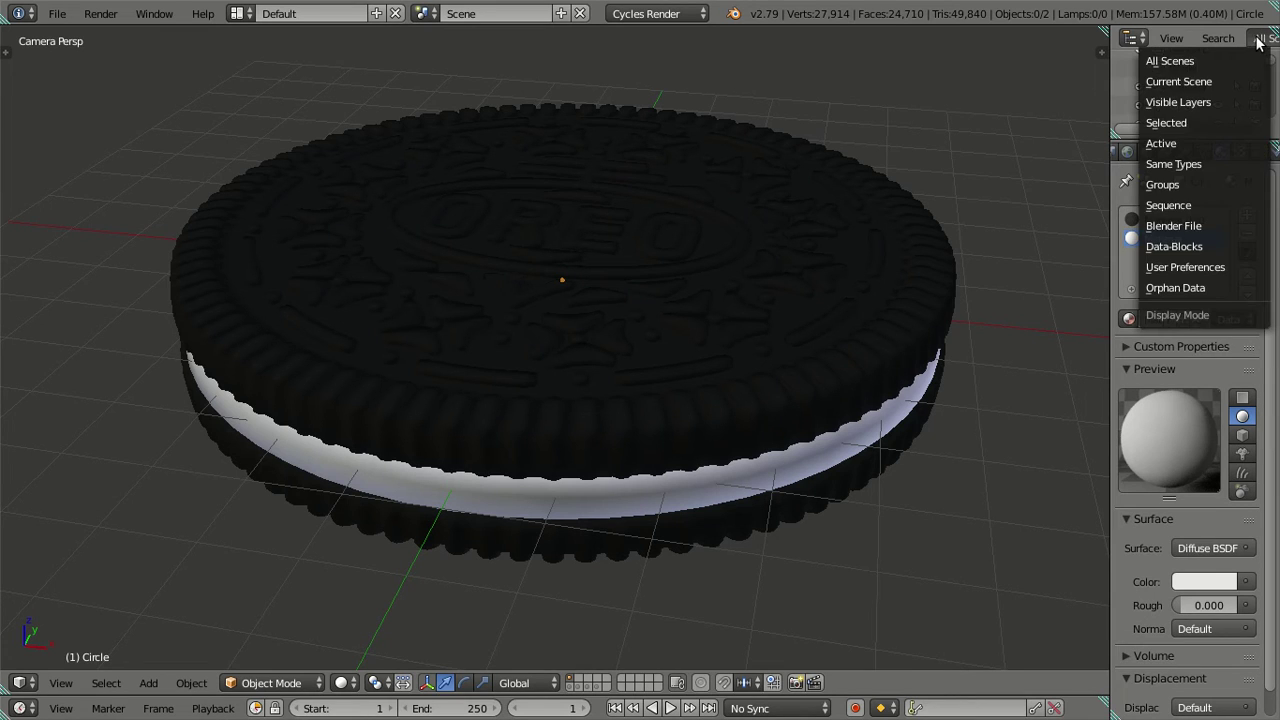
left_click(1210, 224)
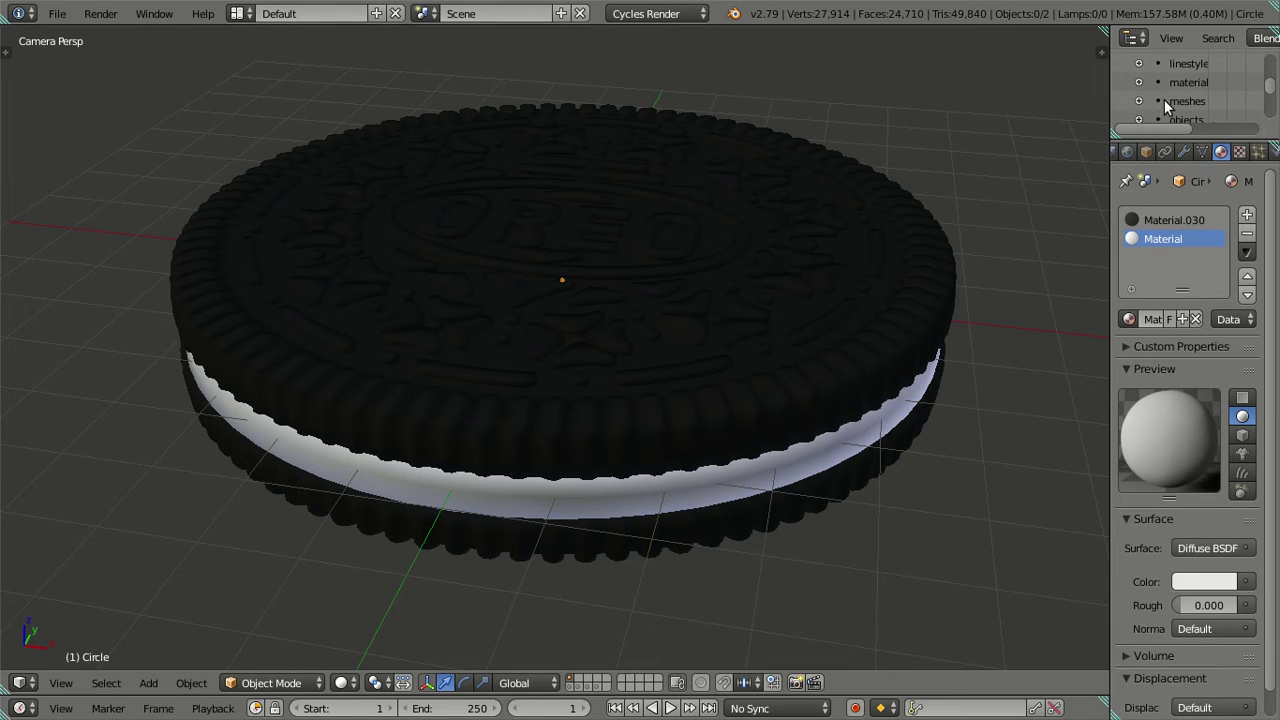
left_click(1139, 82)
scroll(1172, 103, "down", 2)
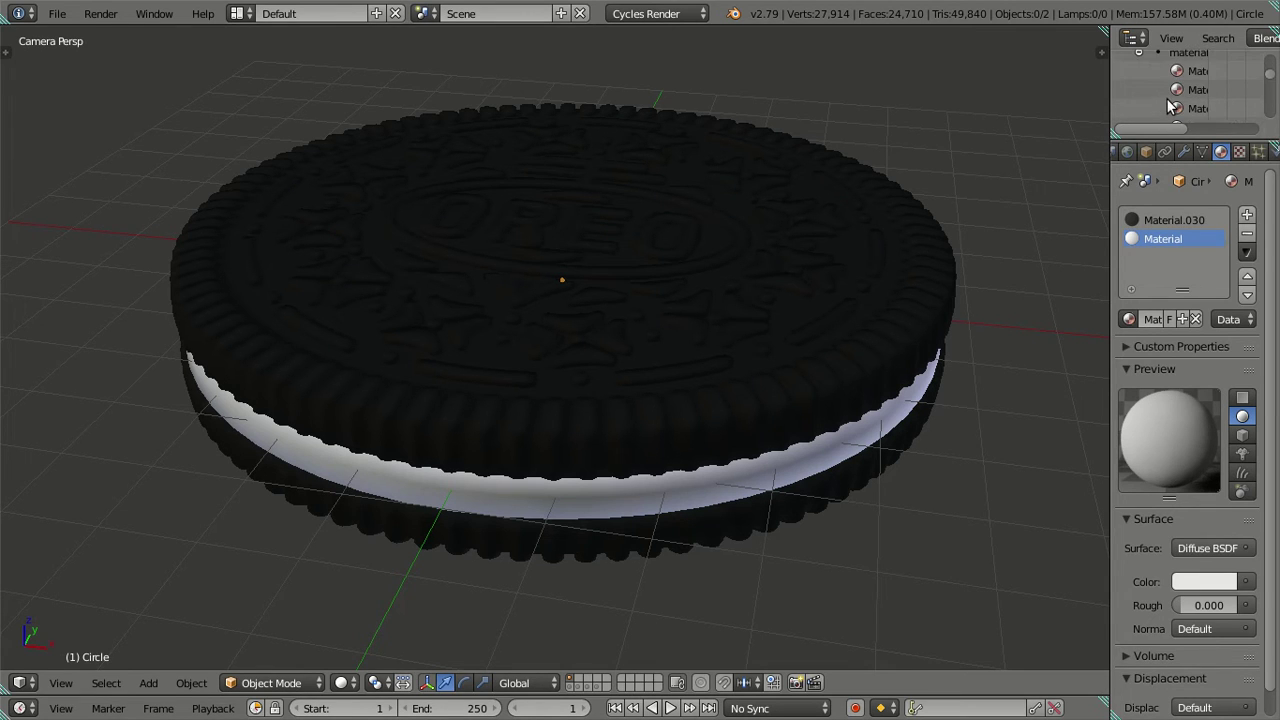
left_click_drag(1170, 125, 1199, 130)
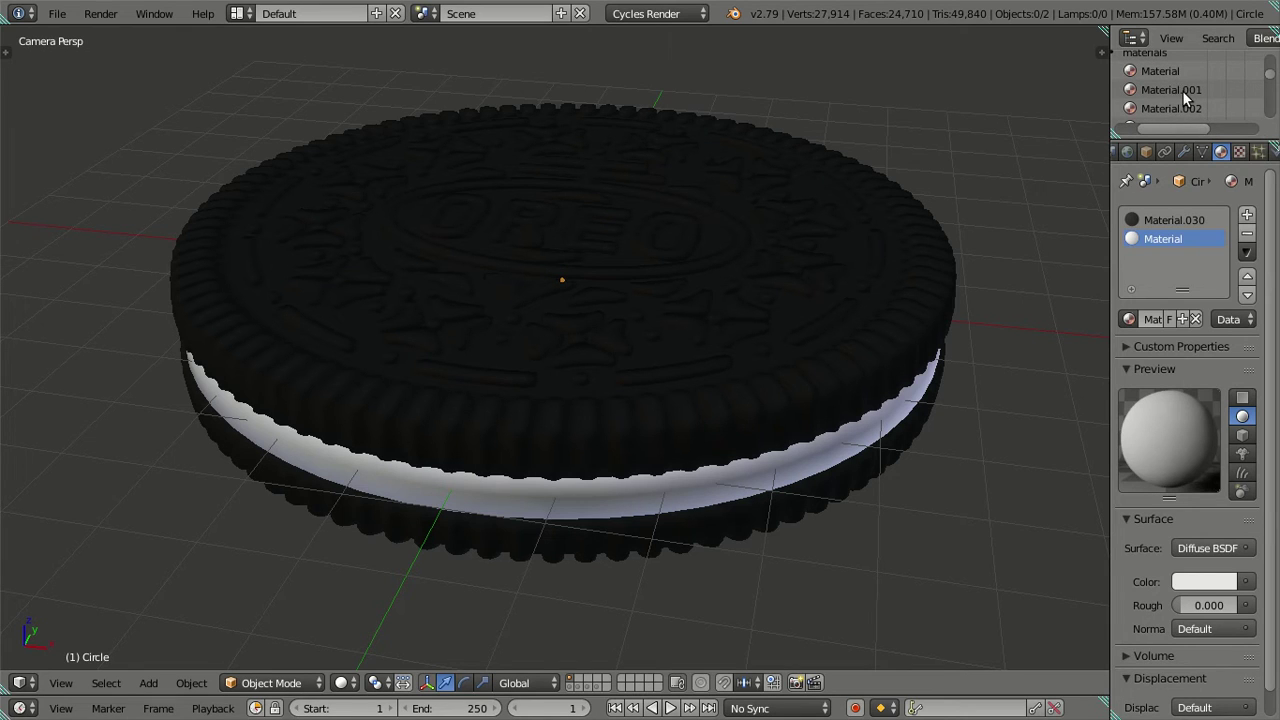
Delete all ten unused orphan materials.
right_click(1175, 90)
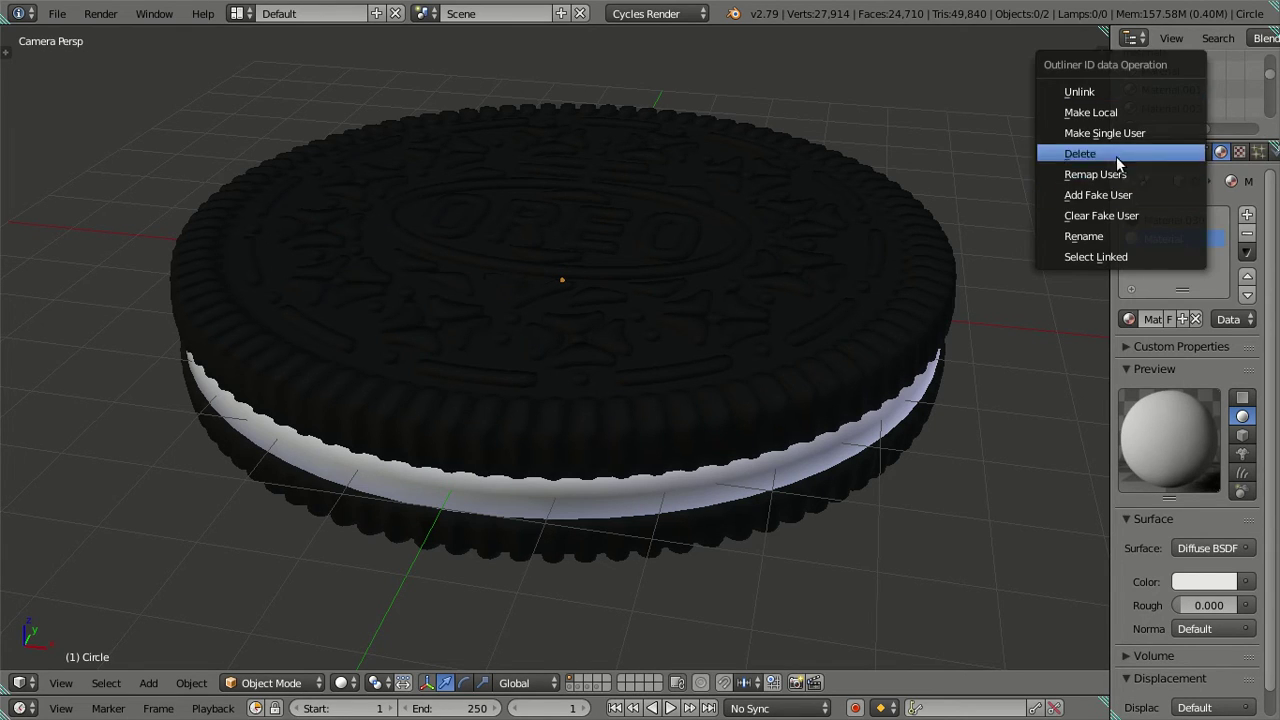
left_click(1116, 156)
right_click(1166, 92)
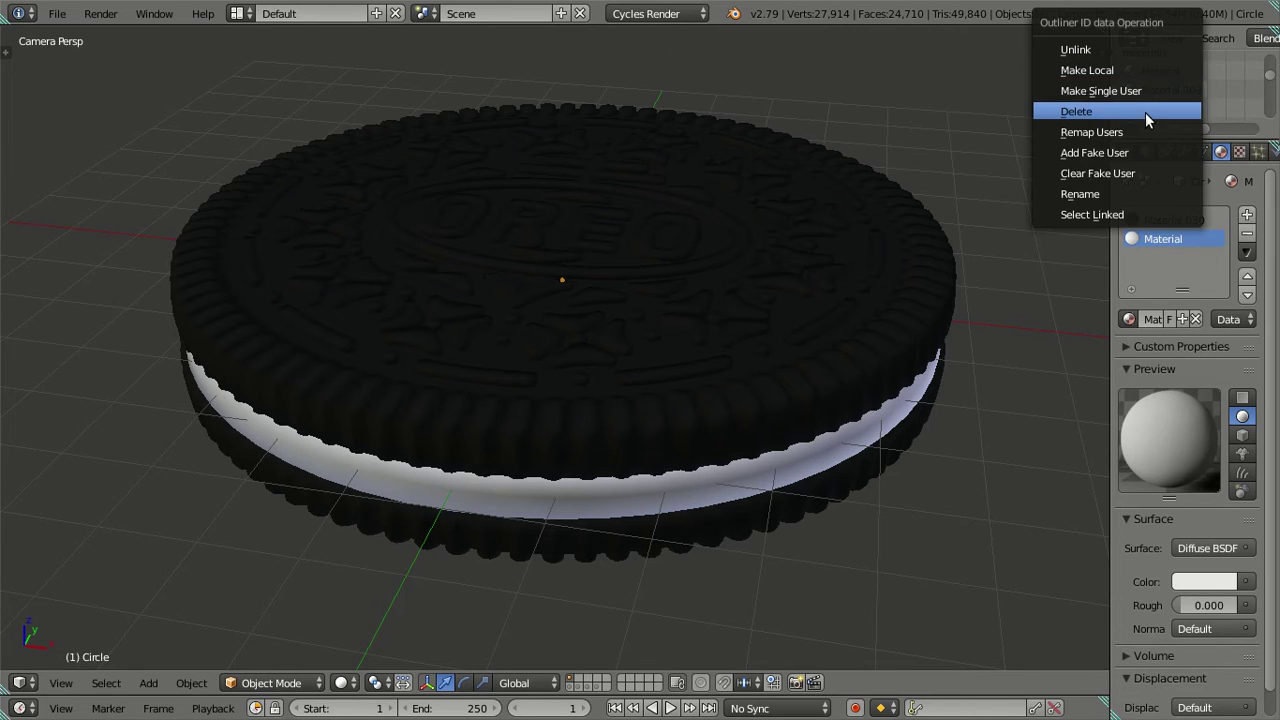
left_click(1145, 112)
right_click(1164, 87)
left_click(1153, 110)
right_click(1164, 91)
left_click(1157, 106)
right_click(1172, 85)
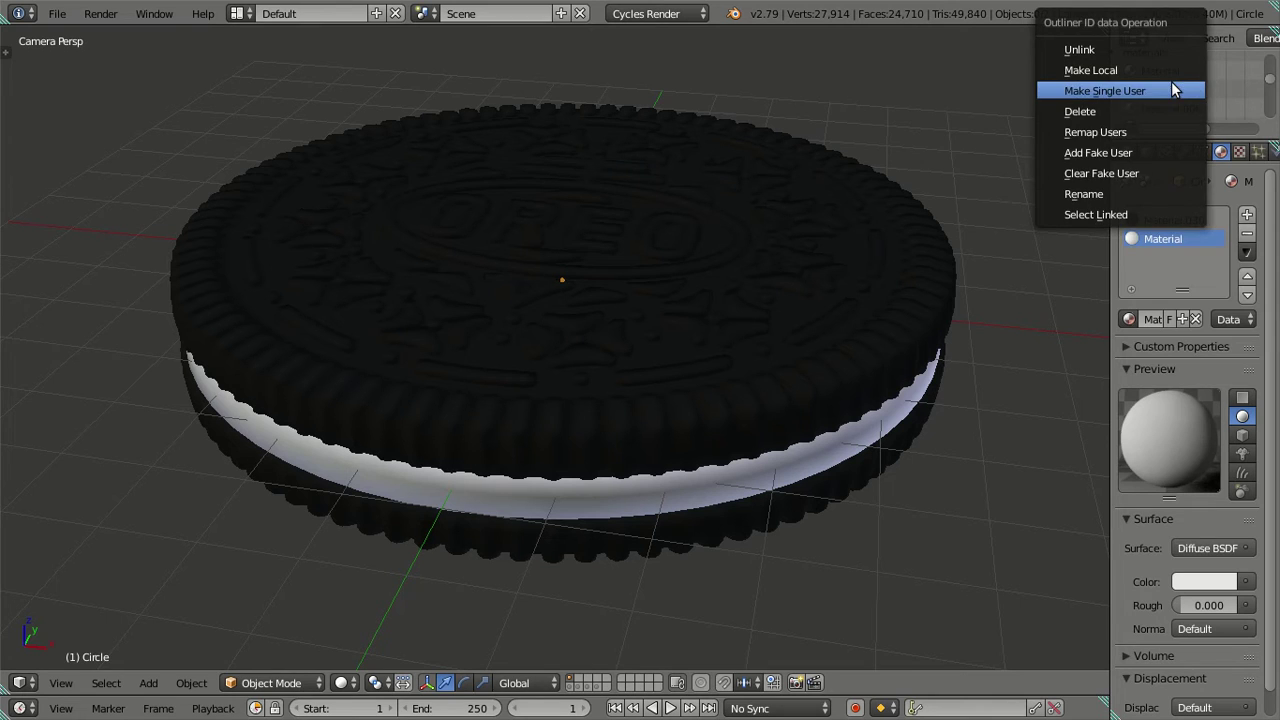
left_click(1149, 111)
right_click(1165, 95)
left_click(1159, 106)
right_click(1163, 95)
left_click(1162, 106)
right_click(1168, 91)
left_click(1167, 106)
right_click(1172, 91)
left_click(1168, 106)
right_click(1169, 94)
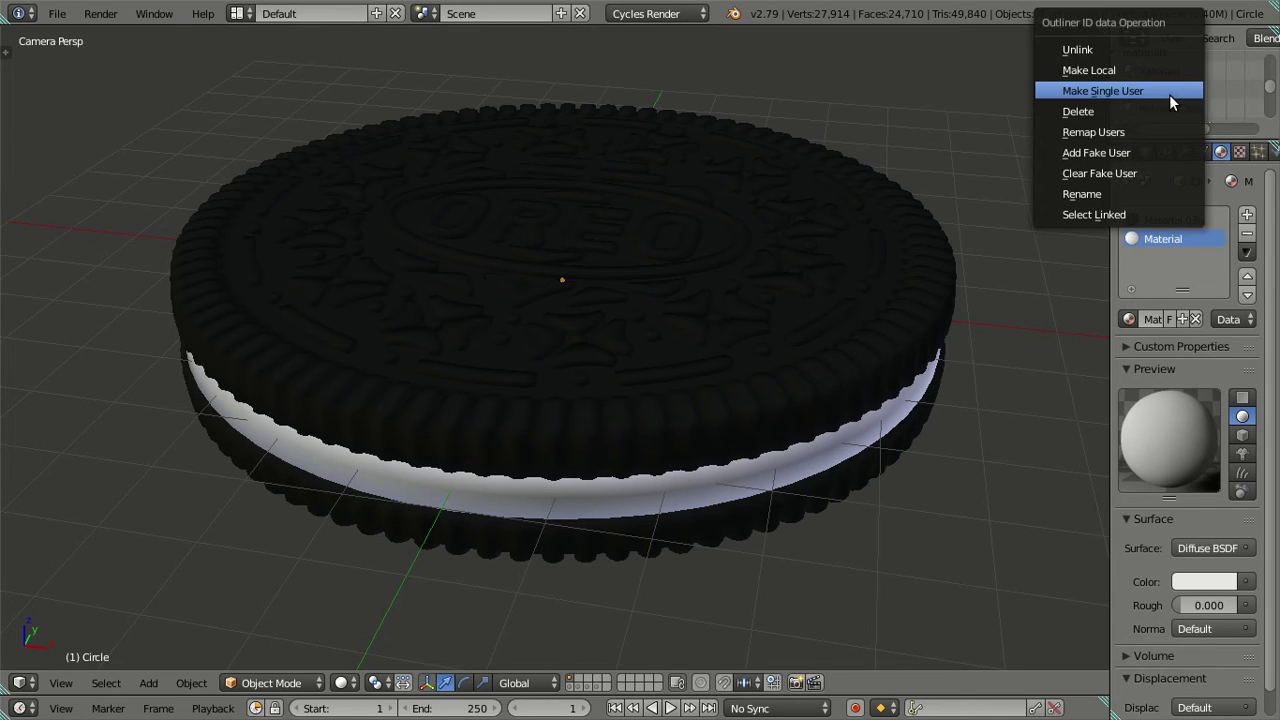
left_click(1166, 107)
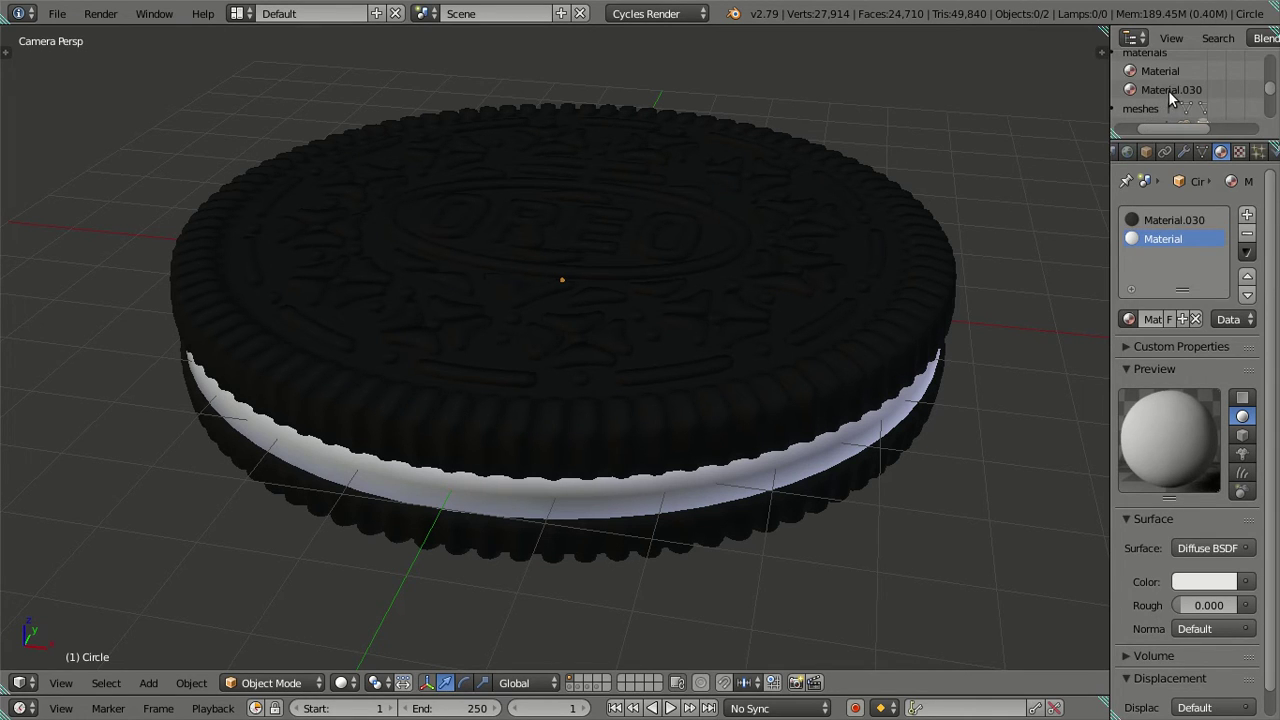
Rename Material.030 to Material.001 and return the Outliner to All Scenes.
double_click(1172, 90)
key("Return")
left_click(1262, 38)
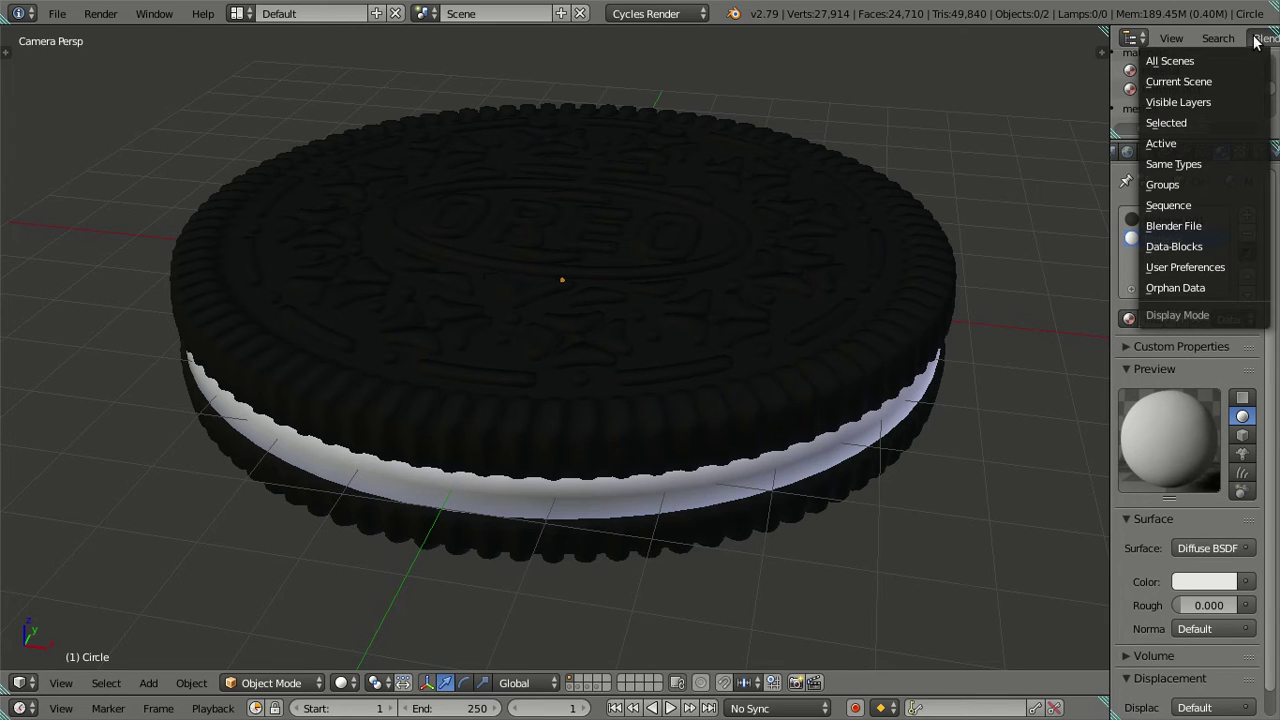
left_click(1232, 62)
scroll(1148, 108, "up", 15)
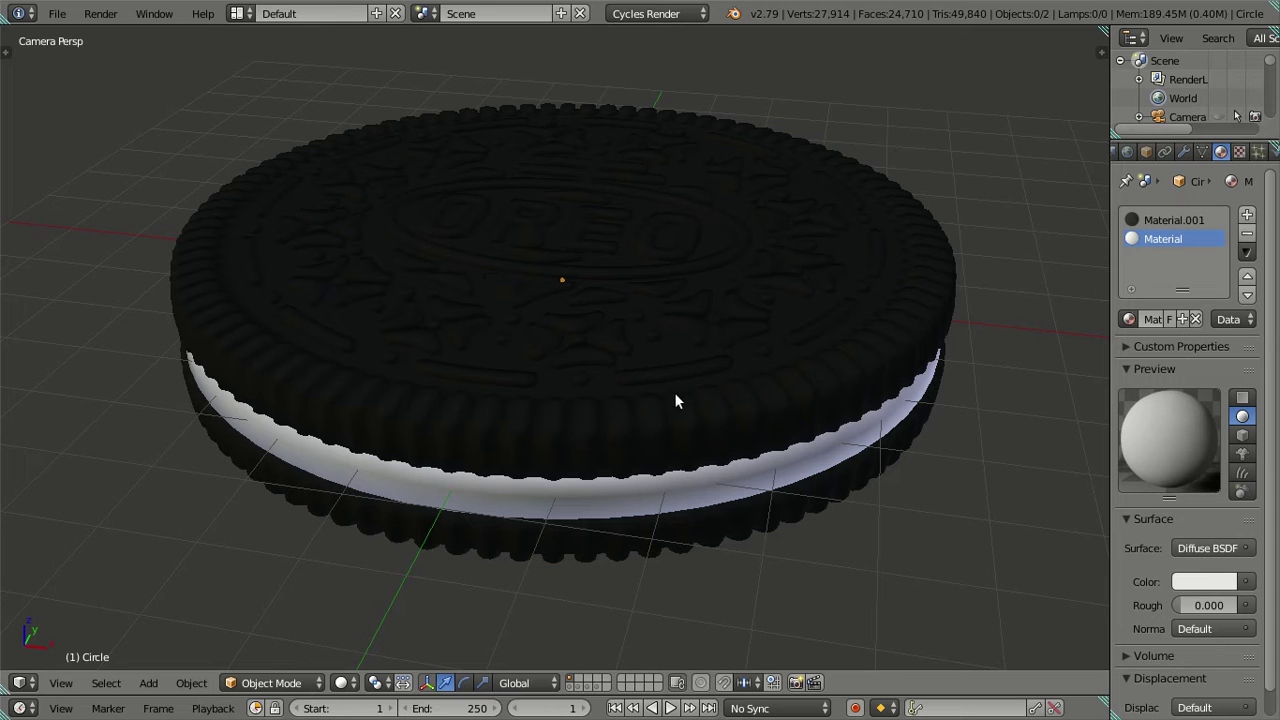
Check the front and camera views, then save over Oreo.blend.
key("KP_1")
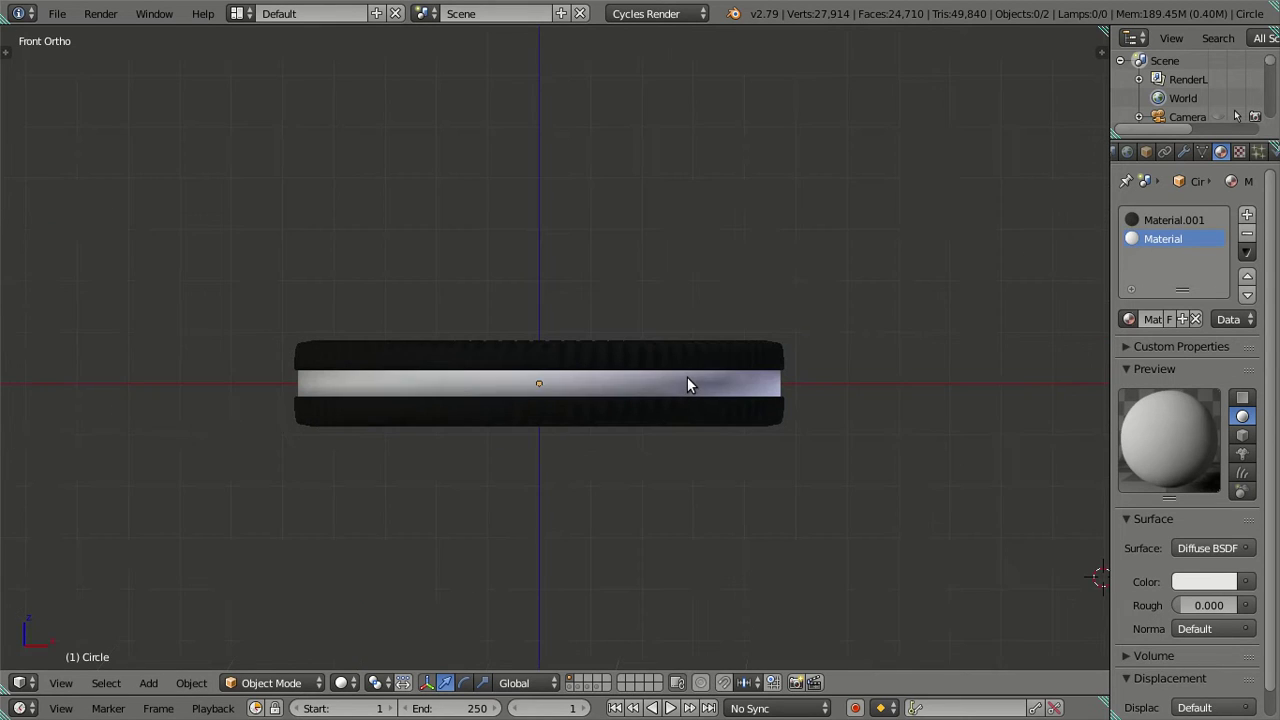
key("KP_0")
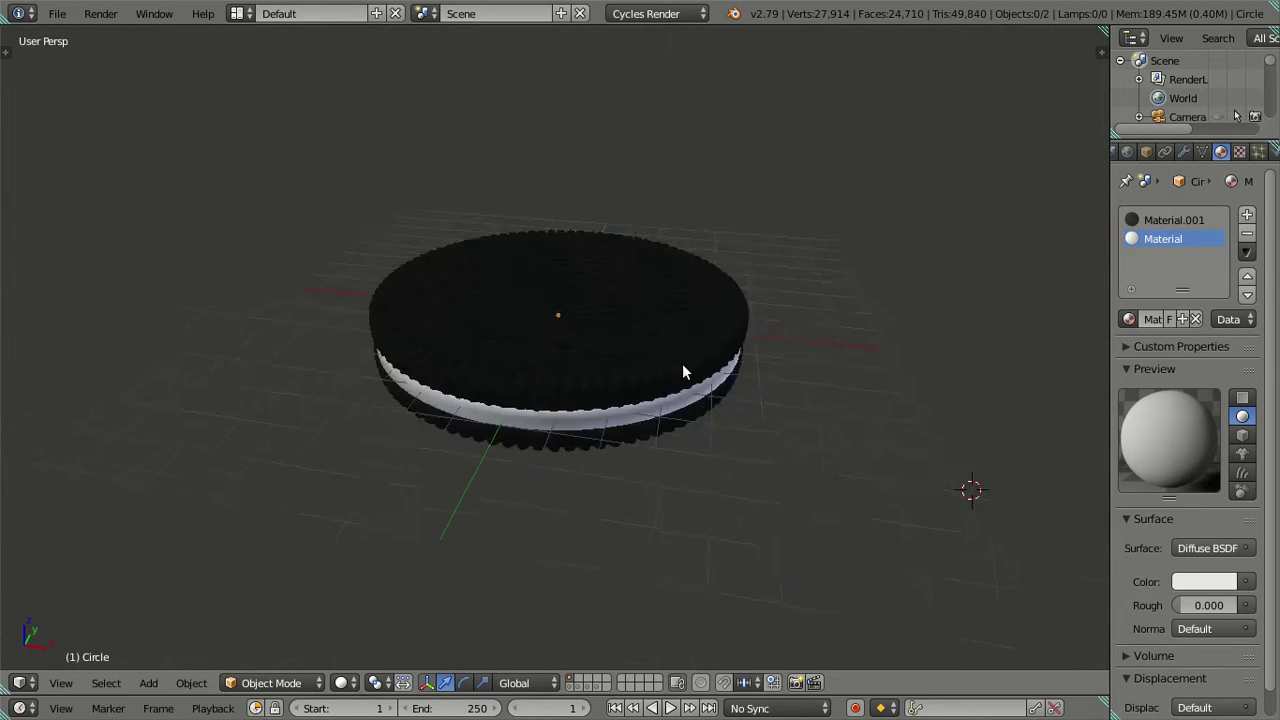
key("ctrl+s")
left_click(722, 350)
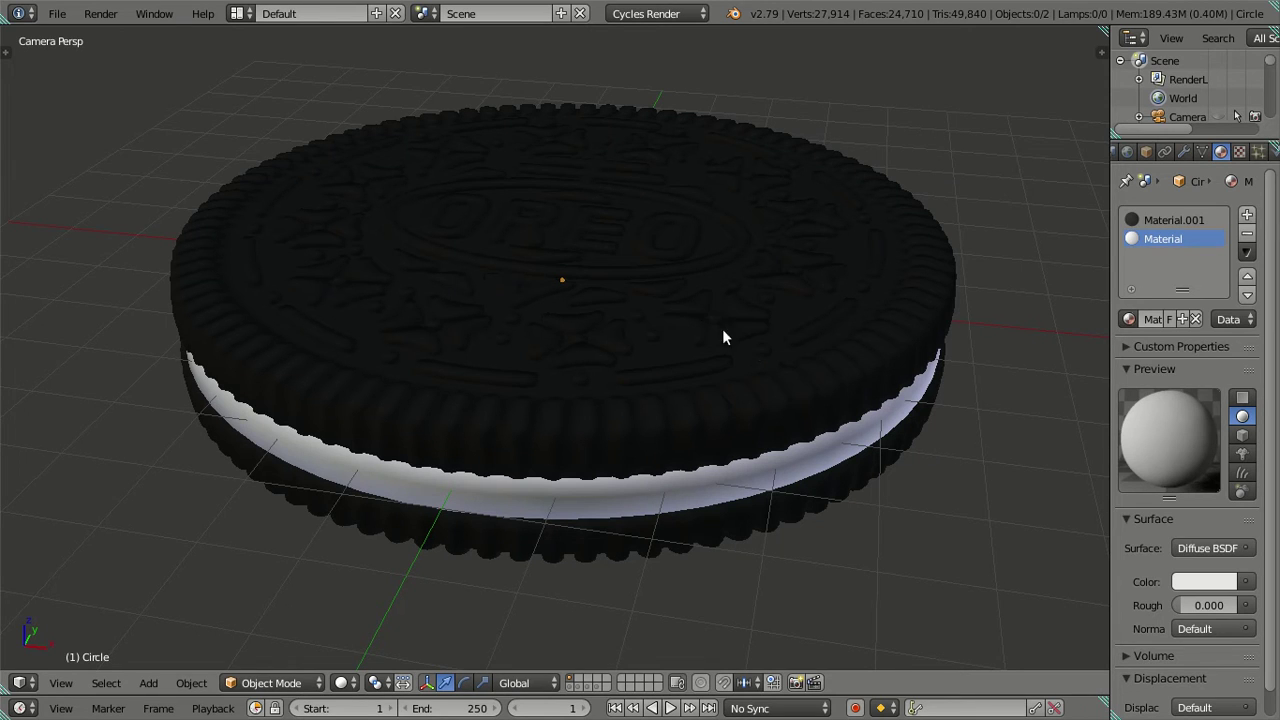
Pack all external data into the .blend and save again.
left_click(60, 14)
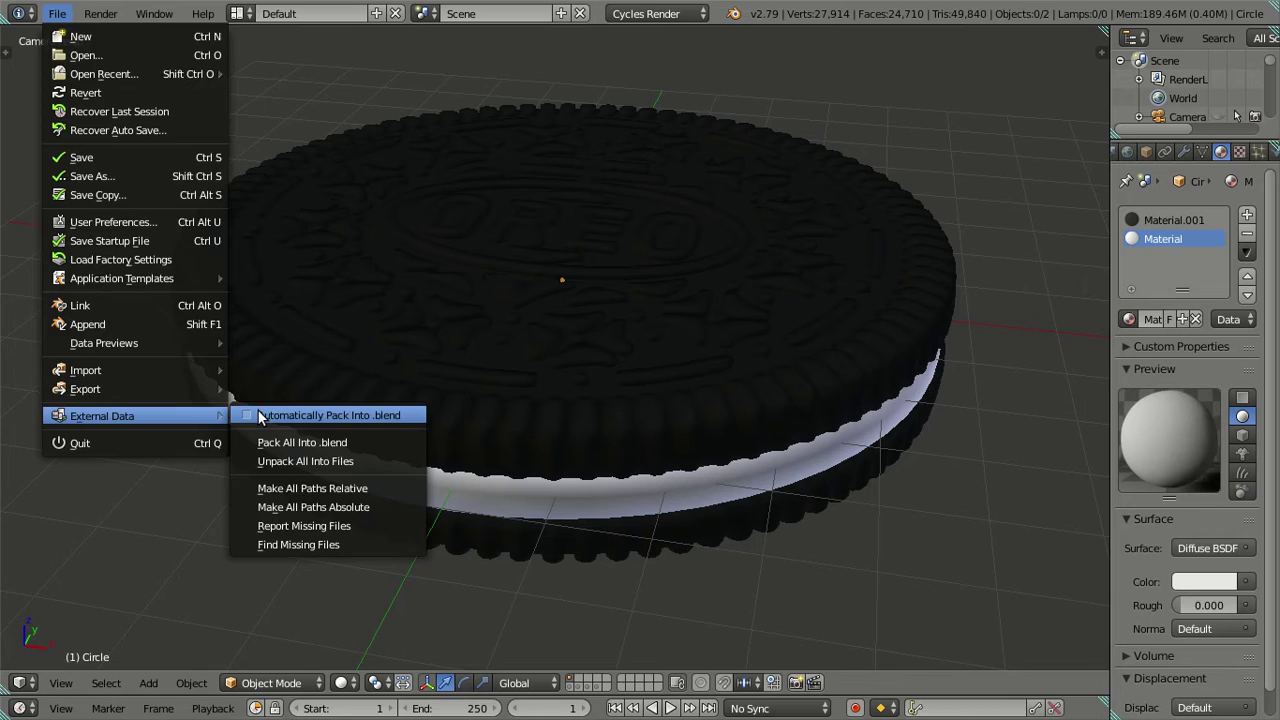
left_click(265, 415)
key("ctrl+s")
left_click(538, 246)
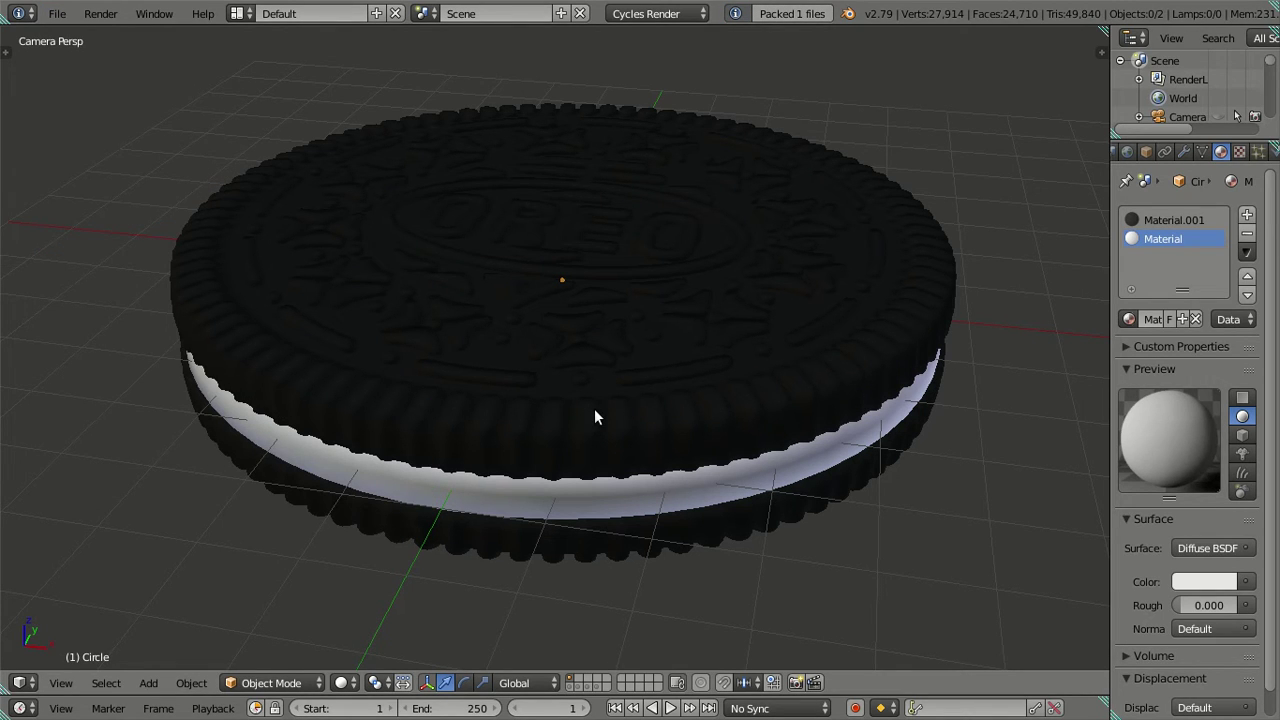
Orbit the view around the cookie and bring up the snap menu.
scroll(1153, 156, "up", 3)
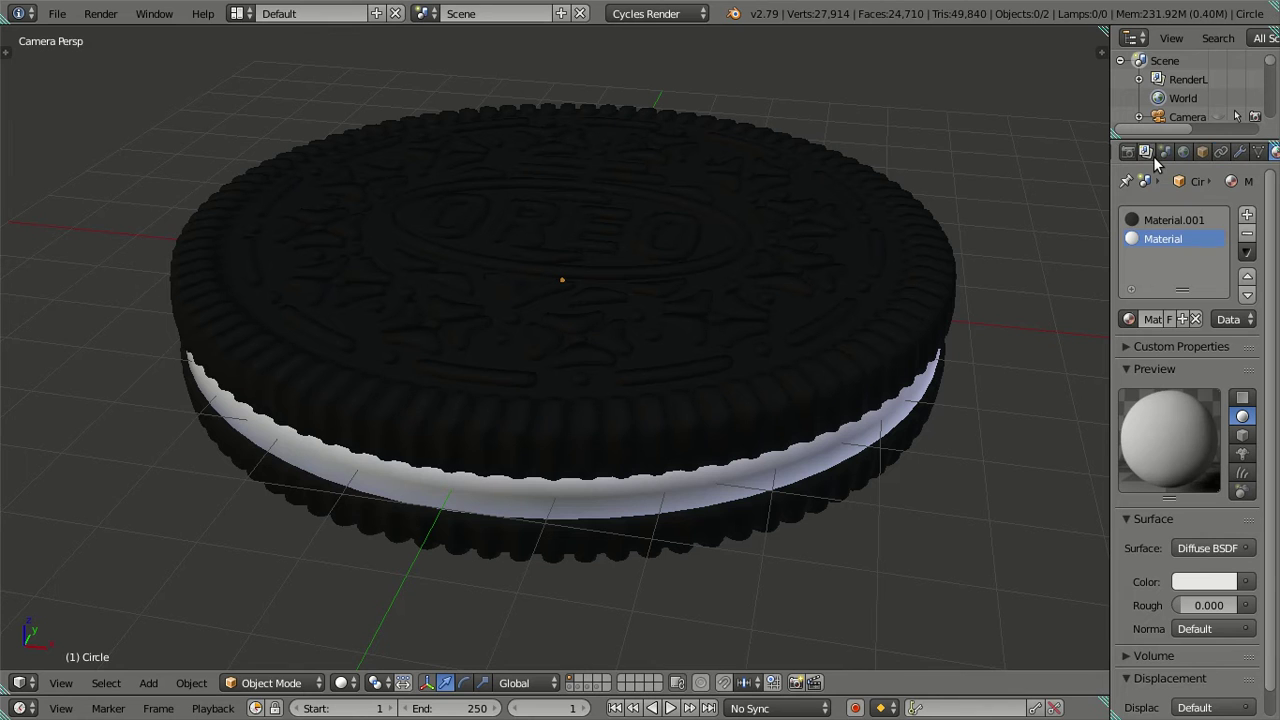
mouse_move(797, 329)
middle_mouse_down()
mouse_move(764, 194)
mouse_move(754, 323)
mouse_move(774, 440)
mouse_move(741, 347)
mouse_move(766, 354)
mouse_move(630, 343)
middle_mouse_up()
key("shift+a")
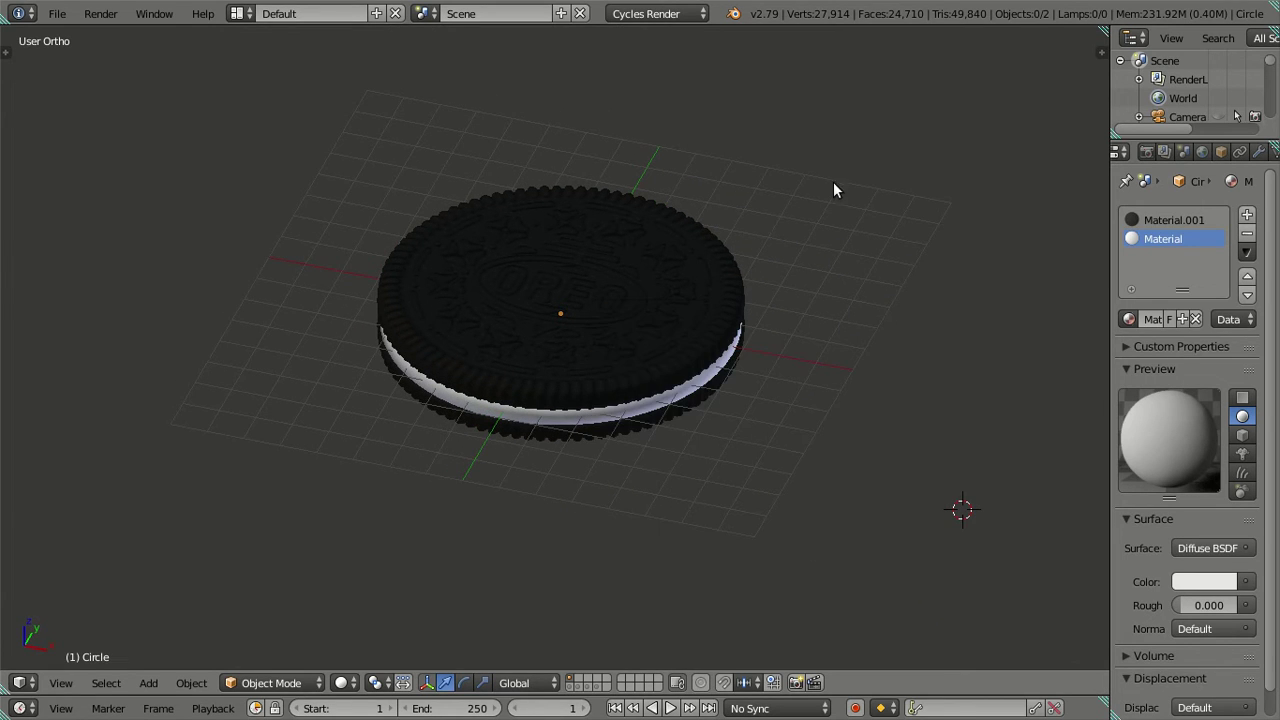
key("shift+s")
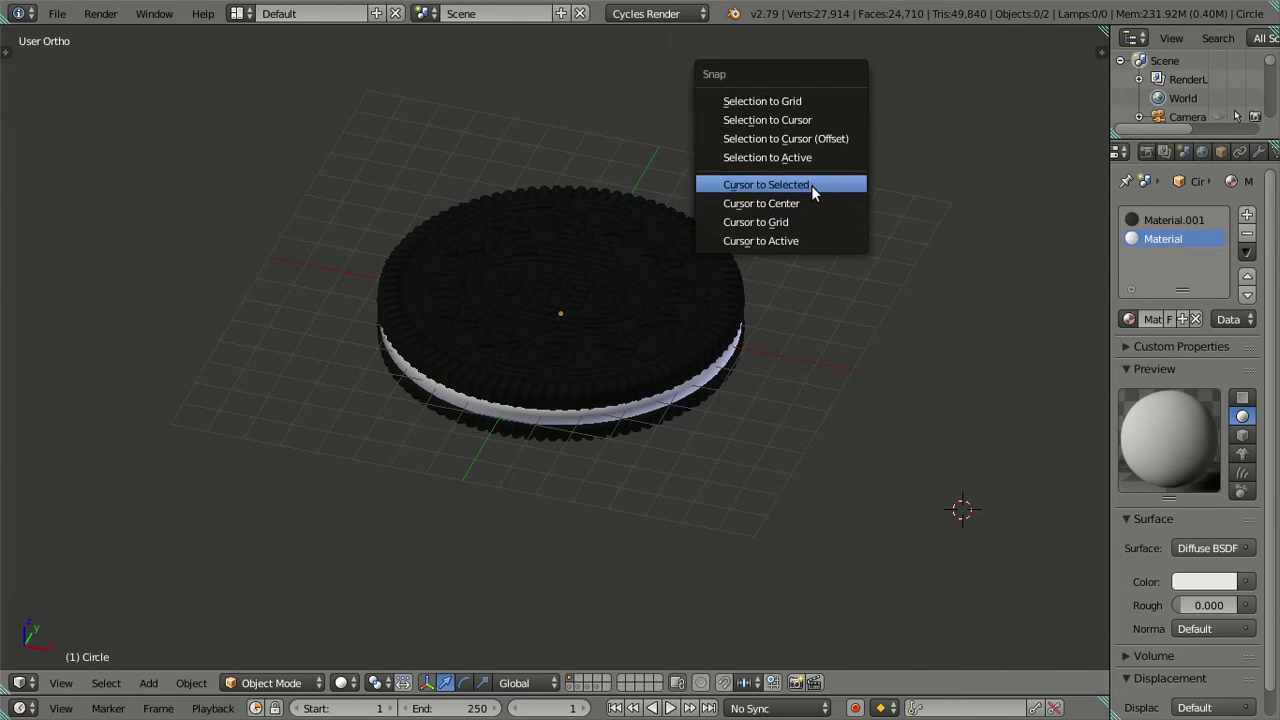
Enter Edit Mode on the Oreo, select the cream filling with L, and hide it.
scroll(654, 375, "up", 4)
right_click(657, 360)
scroll(673, 364, "up", 2)
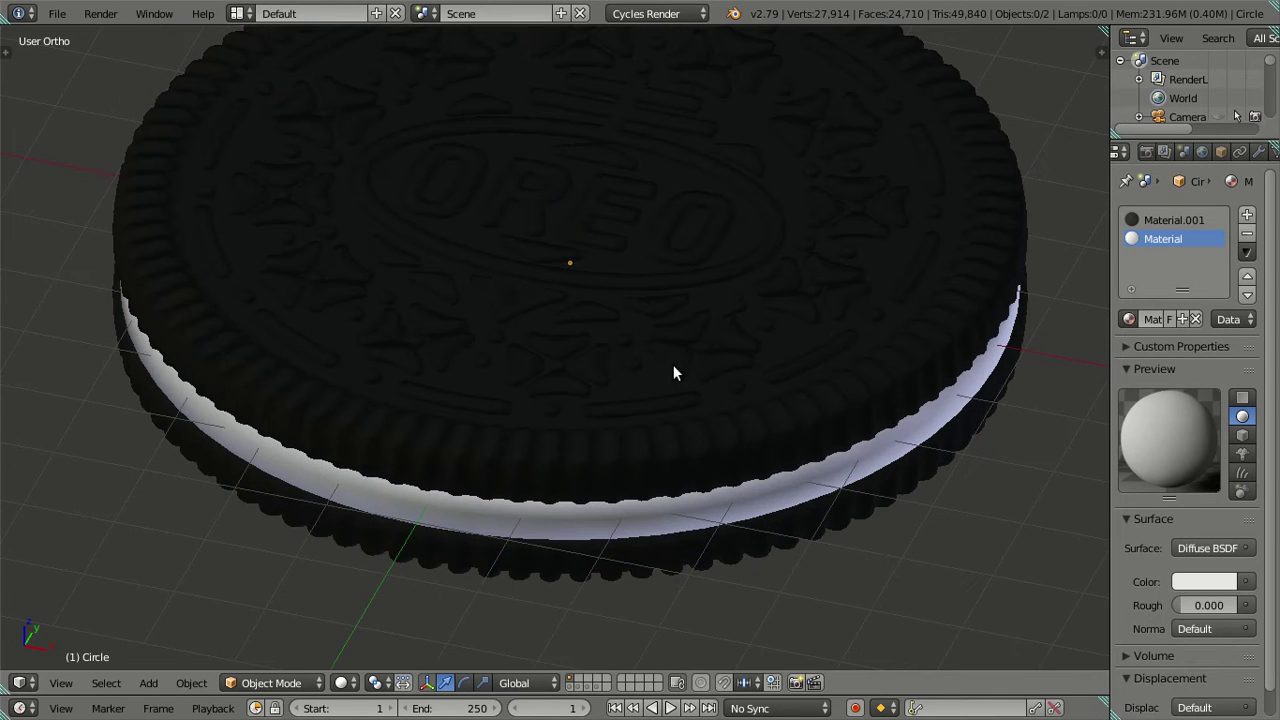
key("Tab")
mouse_move(660, 349)
middle_mouse_down()
mouse_move(637, 343)
mouse_move(619, 298)
mouse_move(600, 289)
mouse_move(679, 401)
mouse_move(691, 508)
mouse_move(655, 464)
mouse_move(637, 314)
mouse_move(687, 459)
mouse_move(569, 436)
middle_mouse_up()
scroll(569, 436, "up", 5)
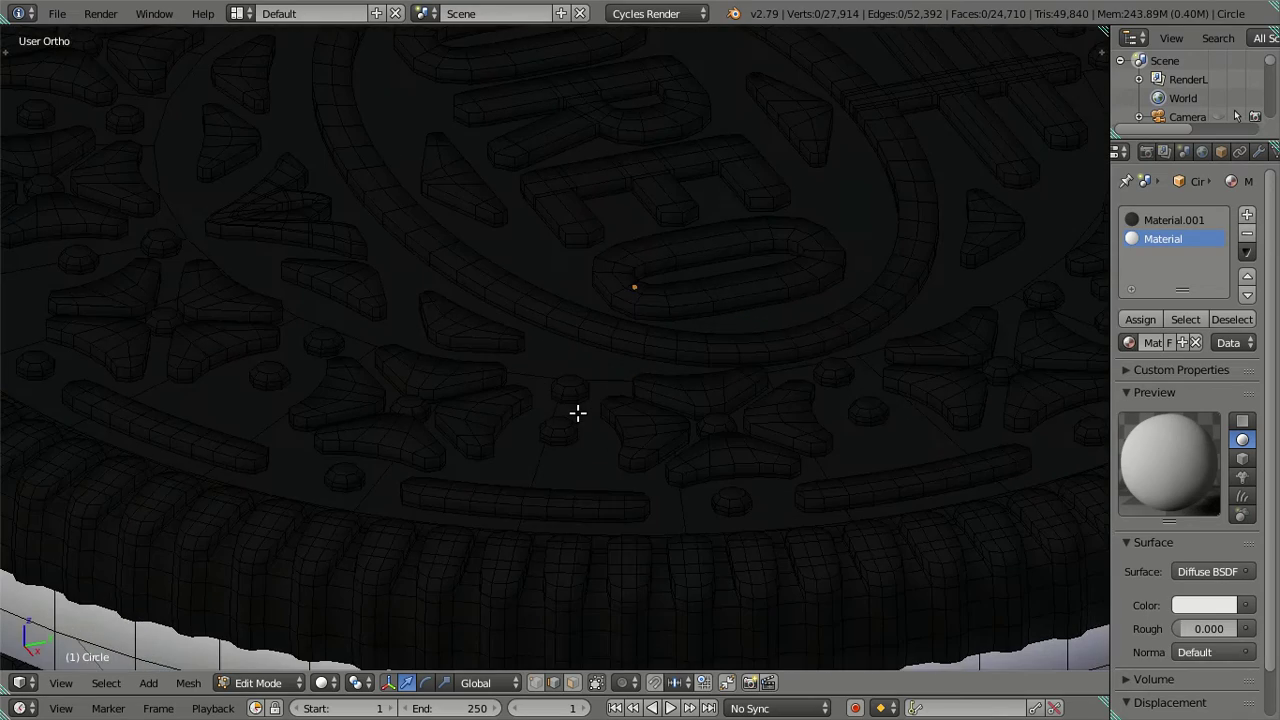
middle_click_drag(577, 408, 588, 363)
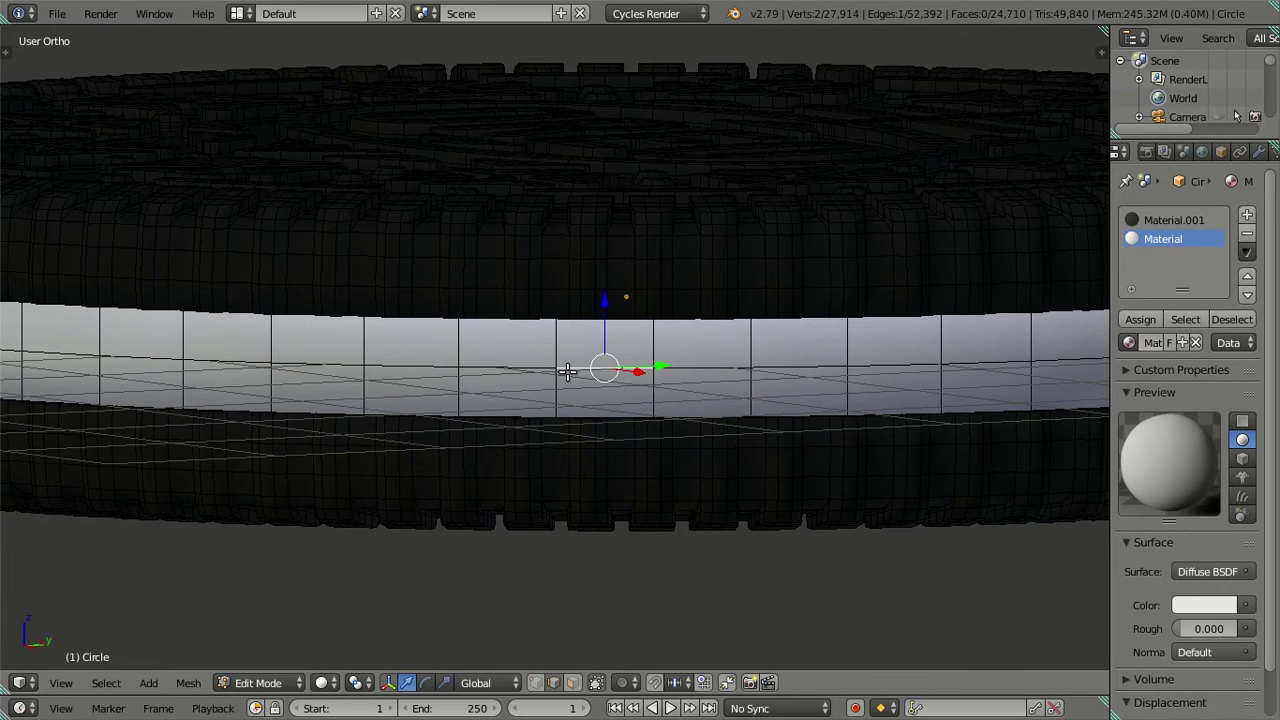
key("l")
key("h")
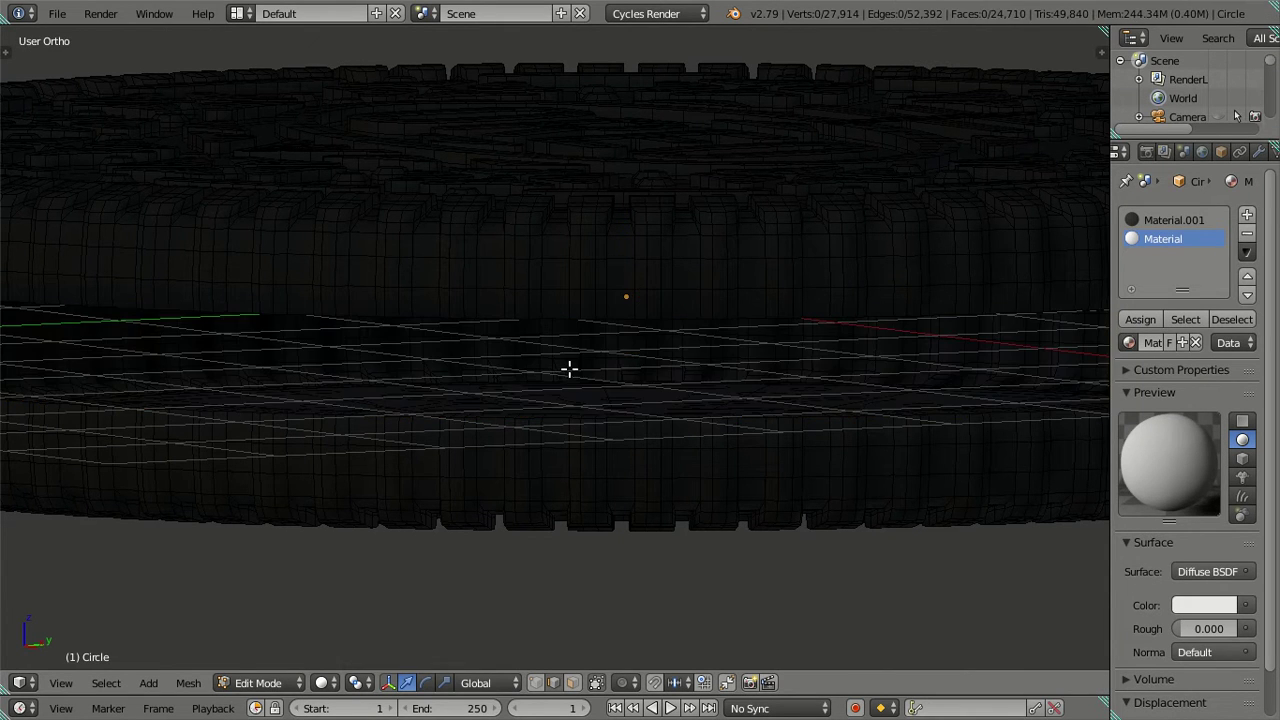
mouse_move(665, 265)
middle_mouse_down()
mouse_move(589, 394)
mouse_move(622, 350)
mouse_move(670, 341)
mouse_move(666, 437)
mouse_move(732, 446)
mouse_move(694, 289)
mouse_move(786, 354)
mouse_move(685, 293)
mouse_move(769, 374)
mouse_move(671, 291)
mouse_move(763, 366)
mouse_move(782, 315)
middle_mouse_up()
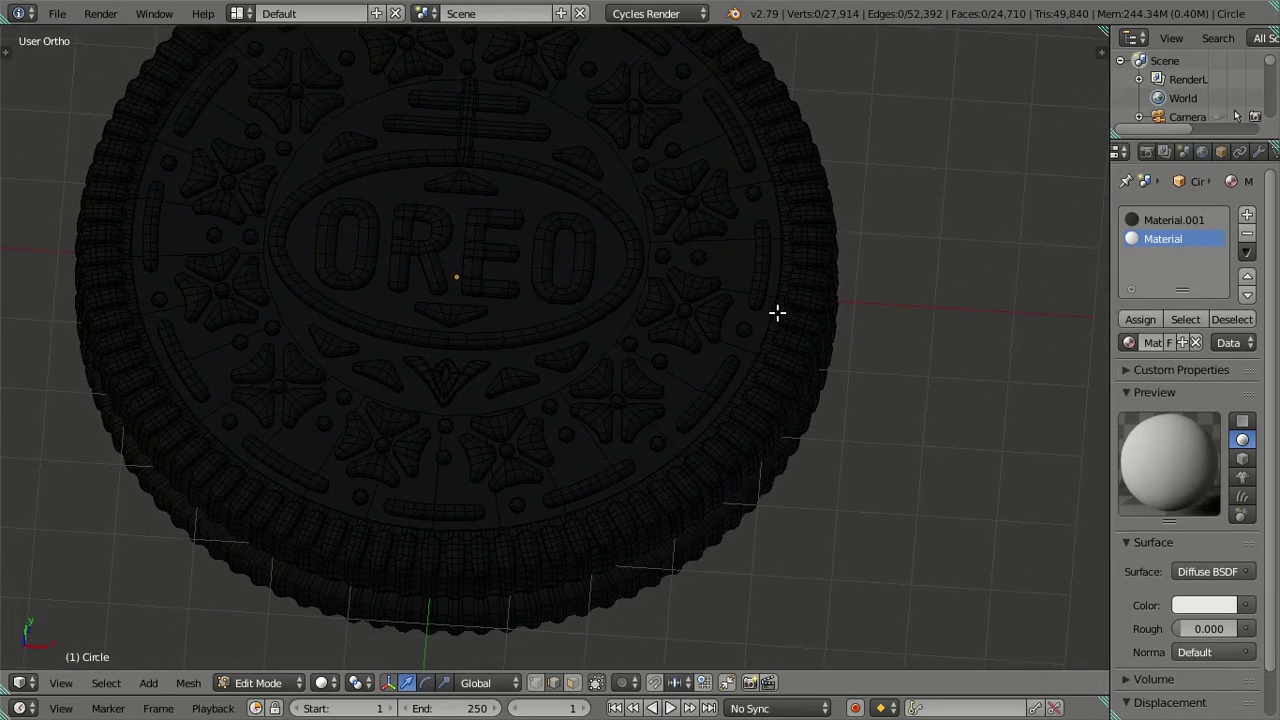
Select all of the visible cookie mesh and UV unwrap it.
key("a")
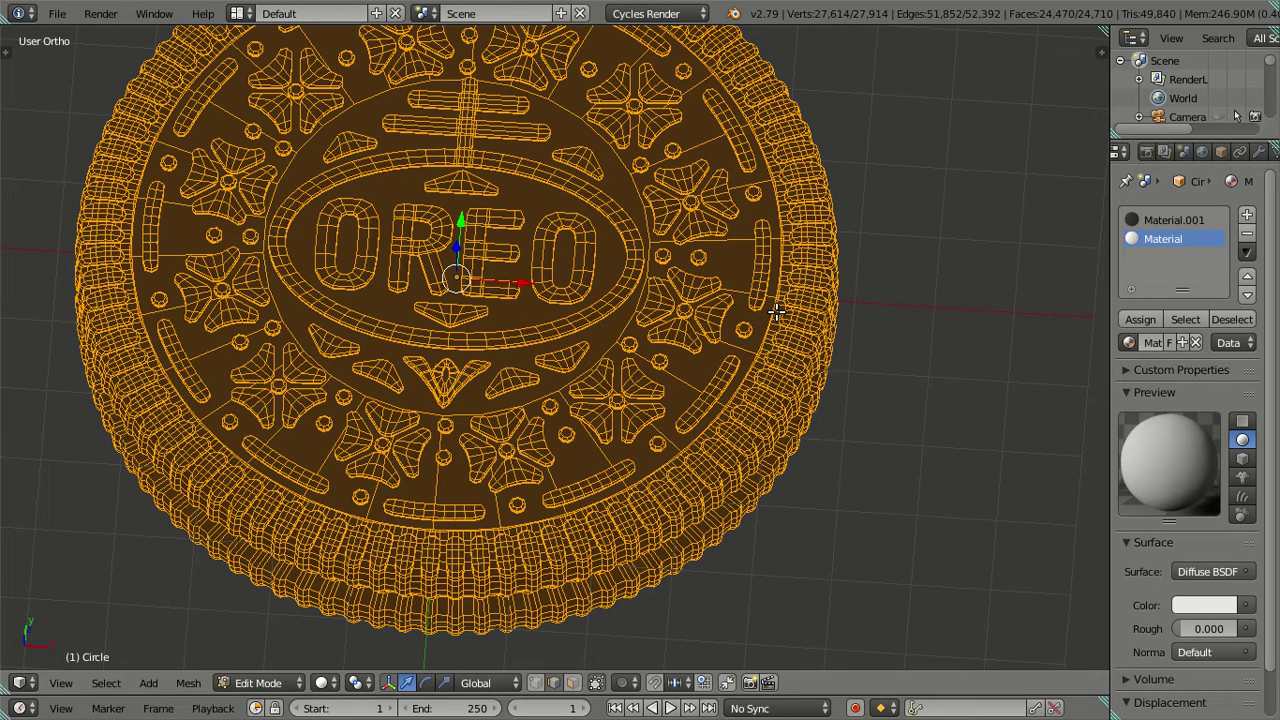
key("u")
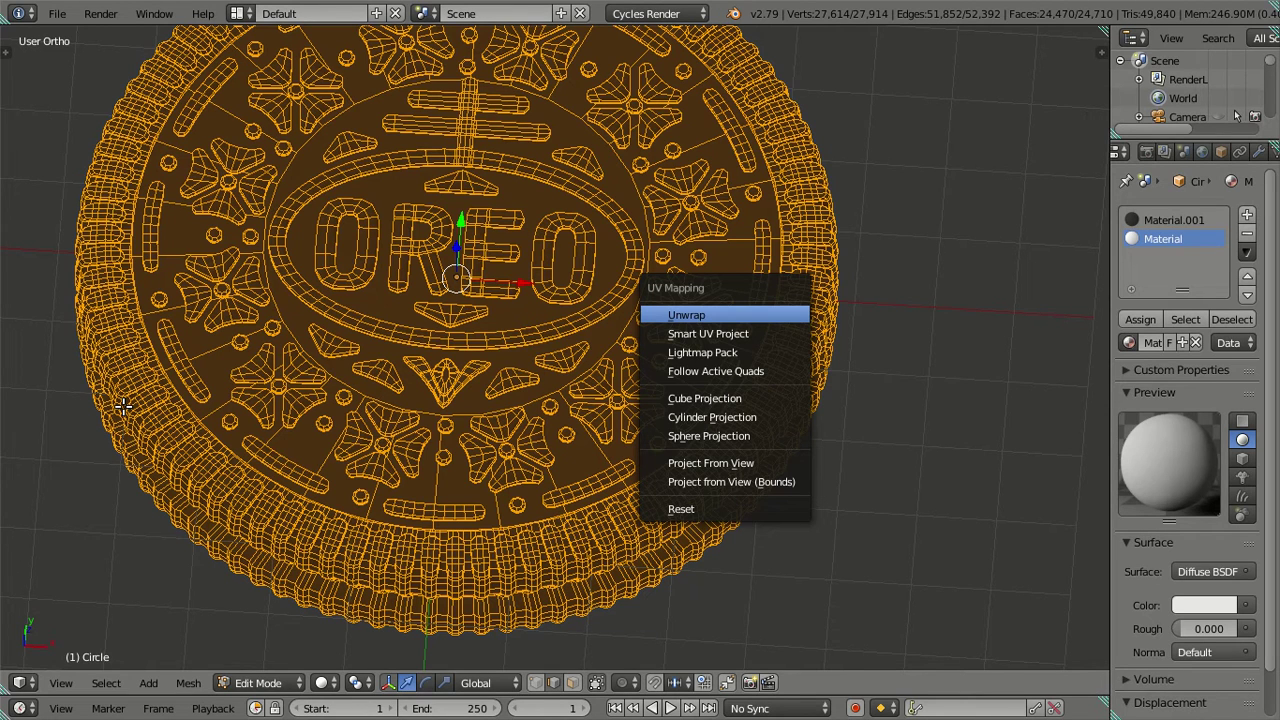
key("Escape")
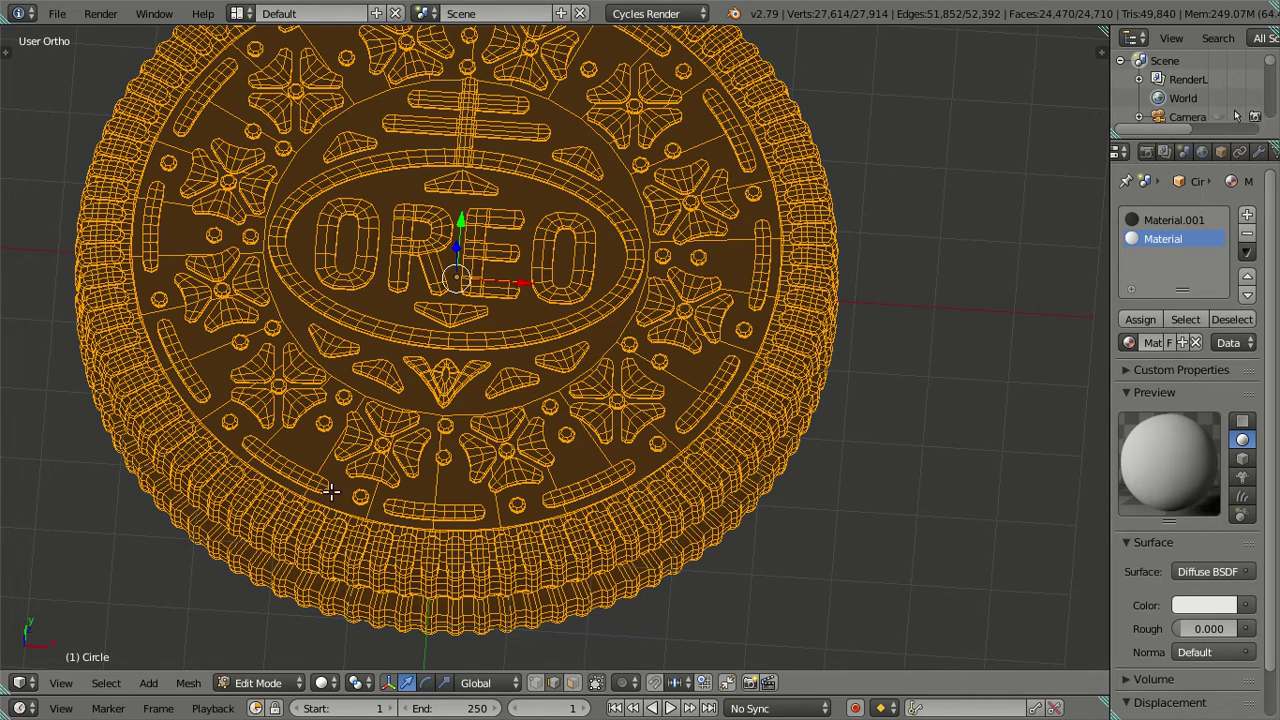
key("a")
scroll(443, 400, "down", 4)
middle_click_drag(637, 434, 602, 376)
scroll(602, 376, "up", 2)
Reselect the cookie mesh and split off a UV/Image editor on the left.
key("l")
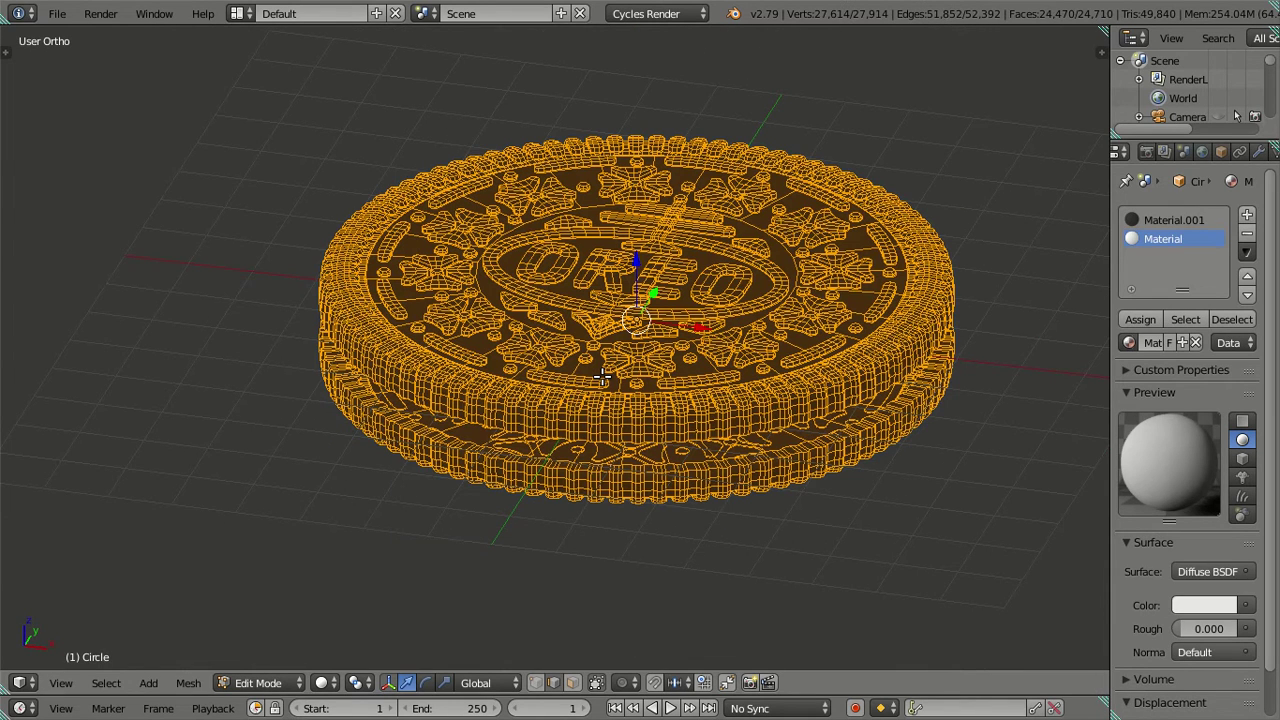
left_click(20, 682)
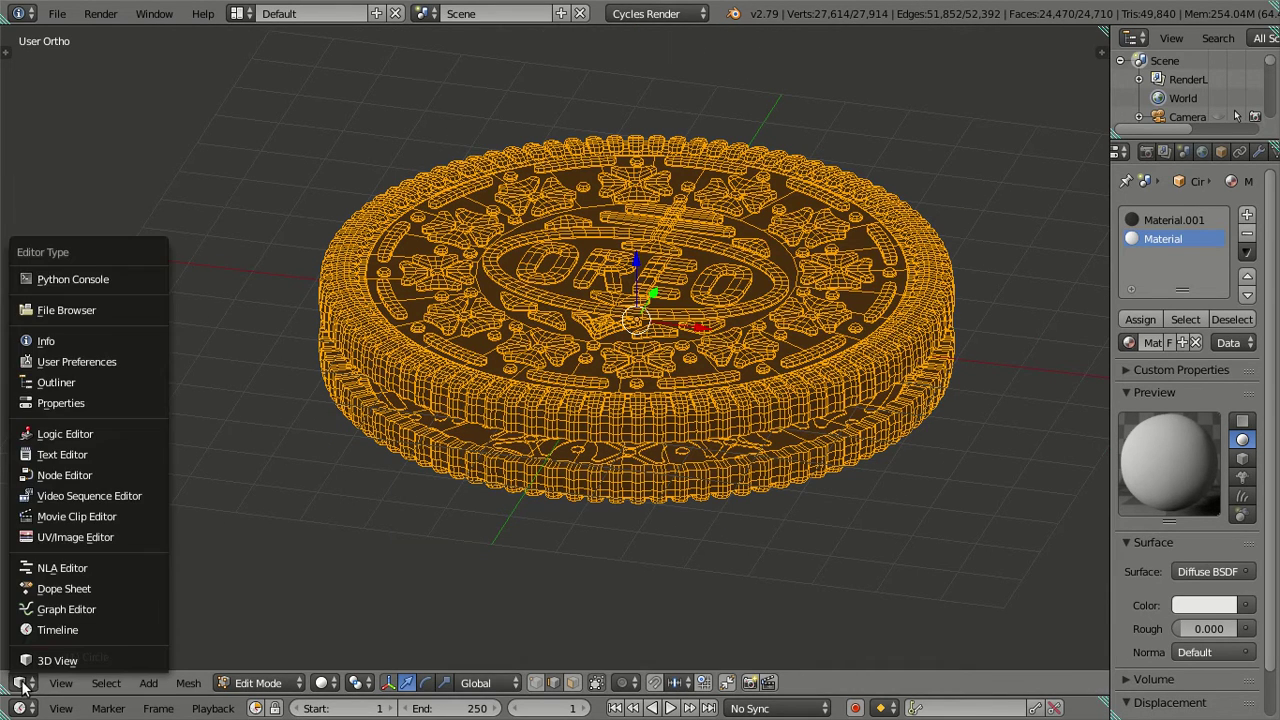
left_click(5, 685)
left_click_drag(5, 685, 558, 685)
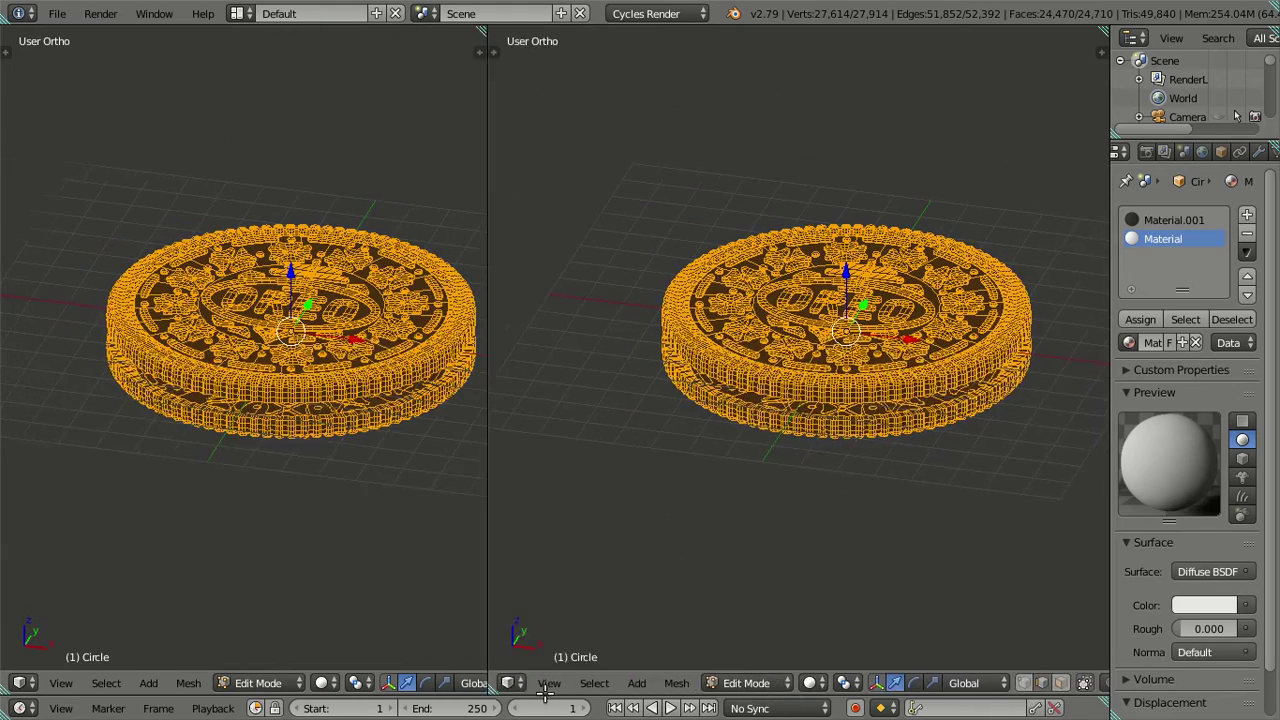
left_click(27, 684)
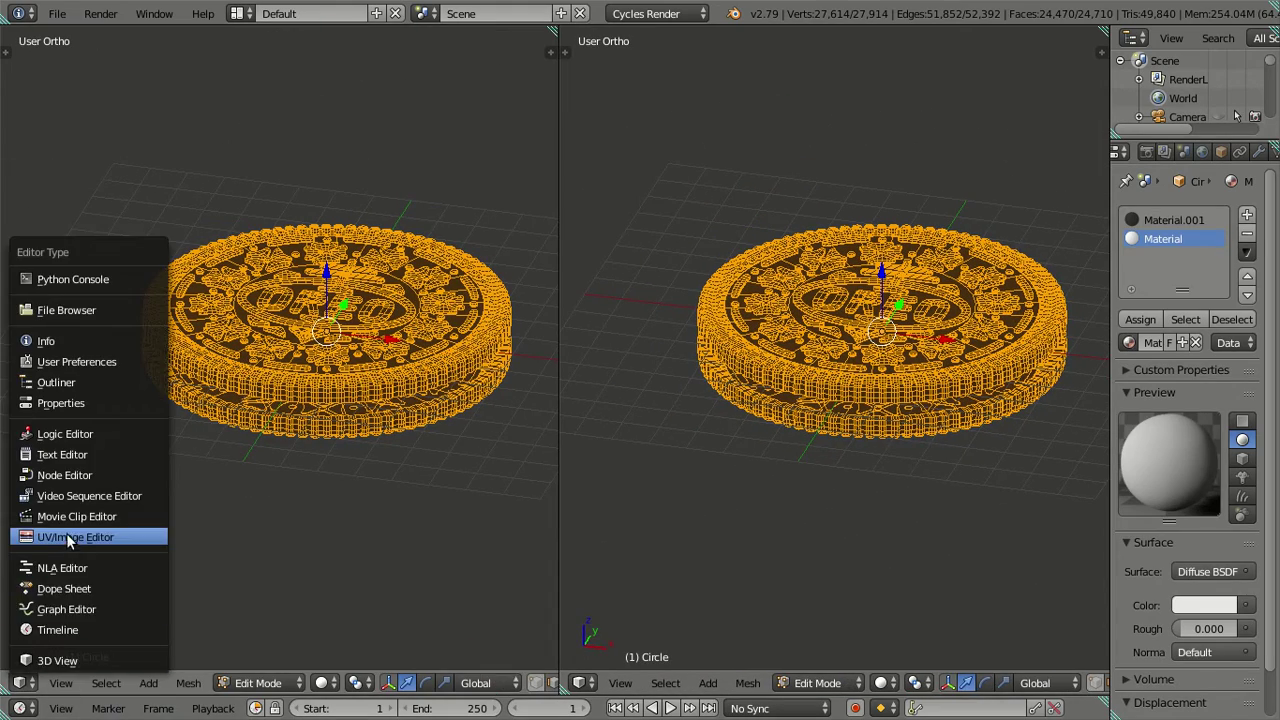
left_click(78, 538)
Load Plastic004_4K_Color.jpg behind the UV layout and inspect the UV islands.
left_click(228, 683)
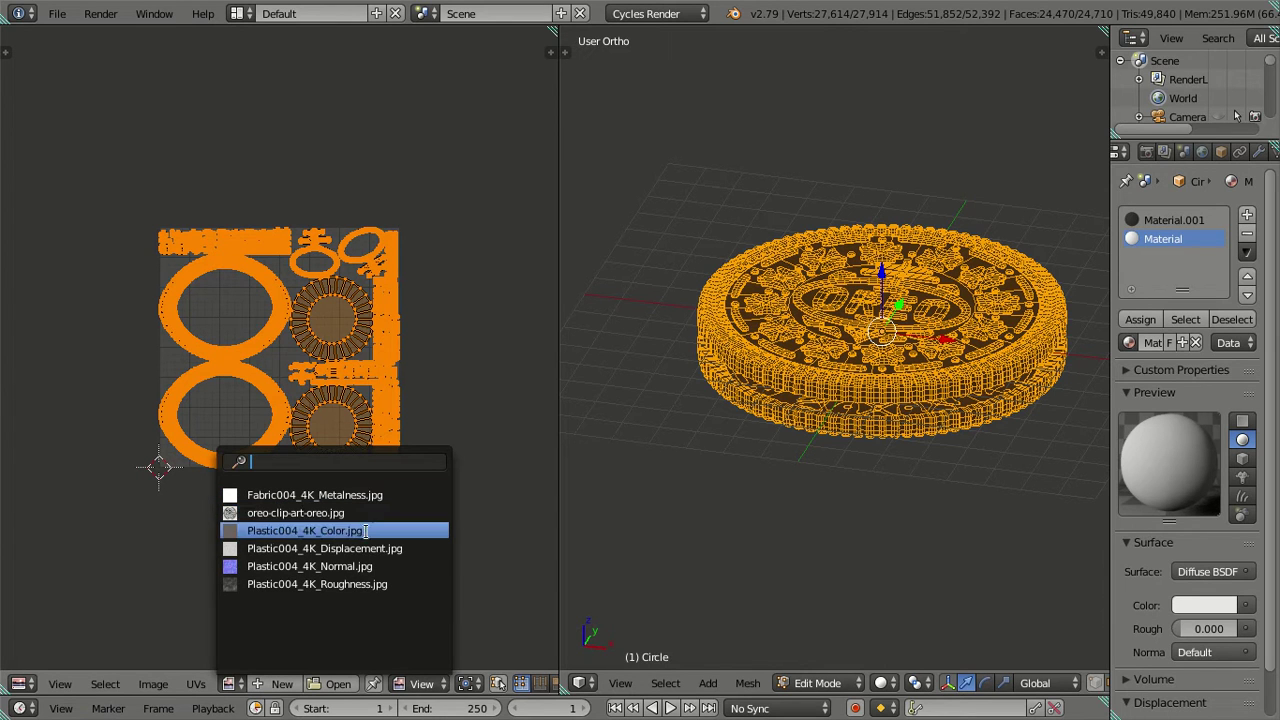
left_click(409, 530)
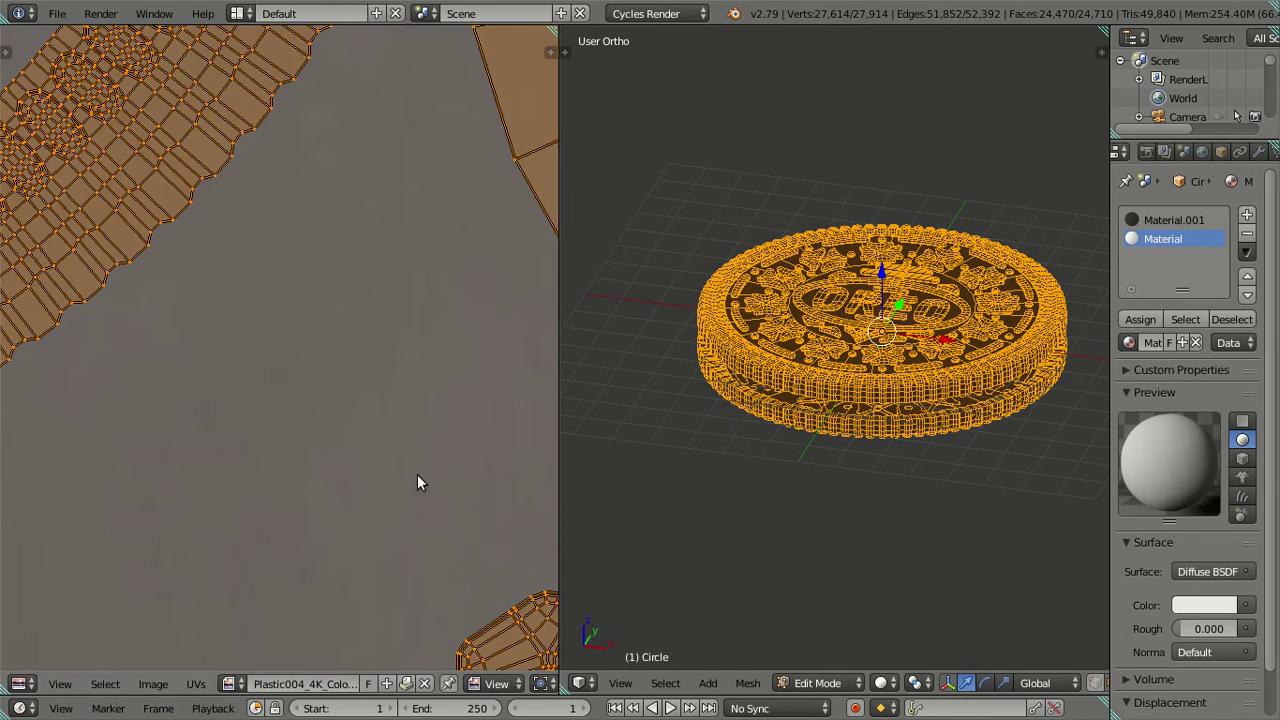
scroll(406, 428, "down", 4)
scroll(406, 435, "down", 3)
scroll(406, 434, "down", 3)
scroll(406, 434, "up", 1)
scroll(380, 390, "up", 6)
scroll(300, 380, "down", 3)
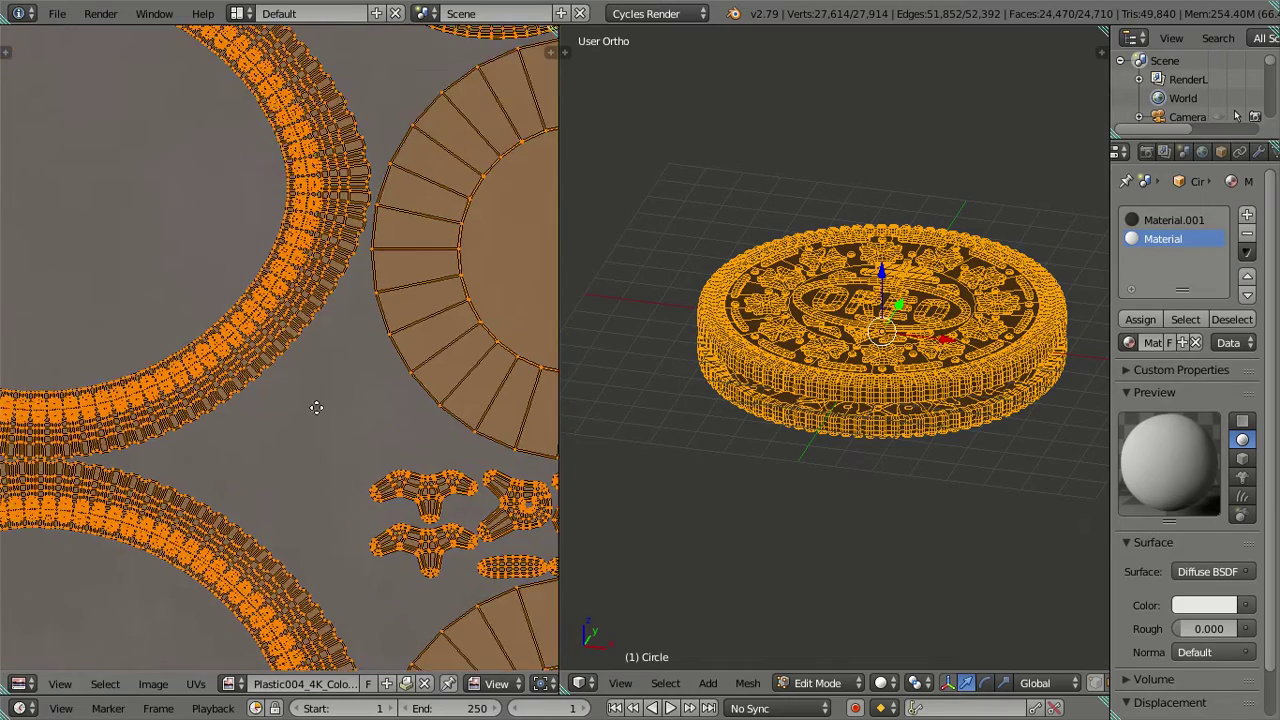
scroll(325, 450, "up", 1)
scroll(325, 490, "up", 2)
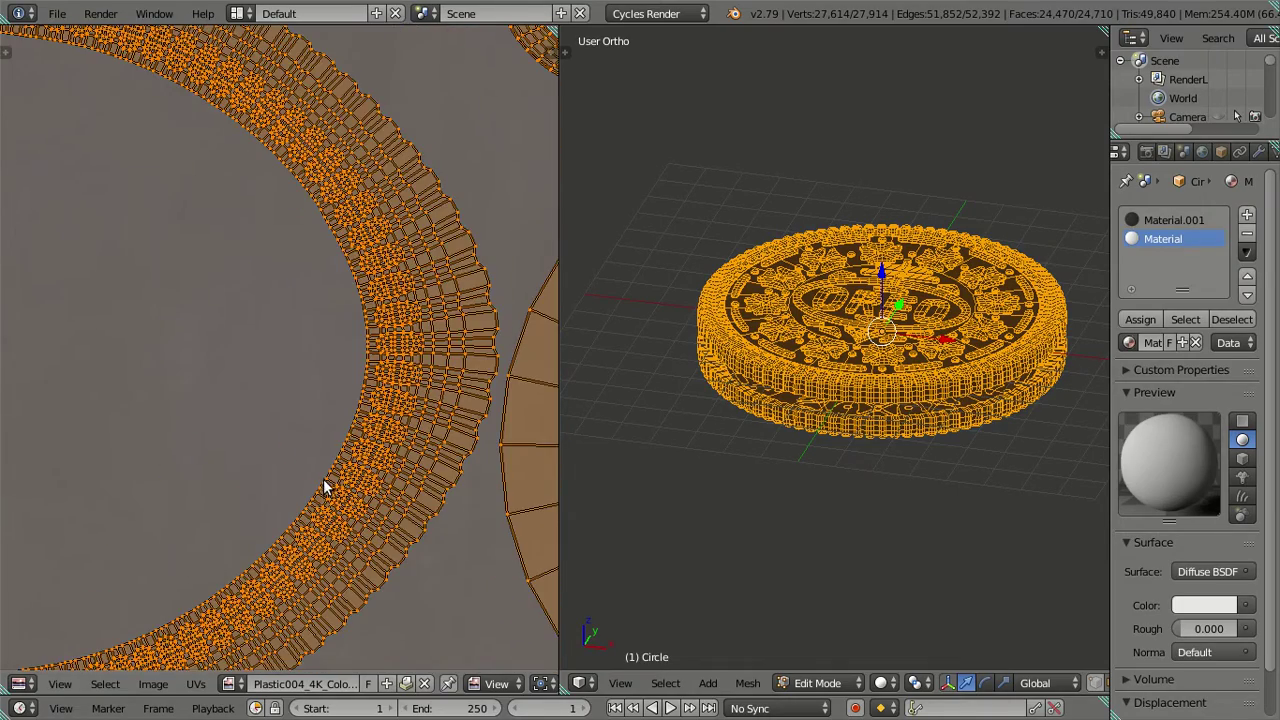
scroll(323, 487, "down", 2)
scroll(323, 487, "down", 1)
scroll(323, 487, "down", 2)
scroll(326, 414, "up", 1)
scroll(326, 414, "up", 1)
scroll(326, 414, "up", 2)
scroll(325, 413, "up", 3)
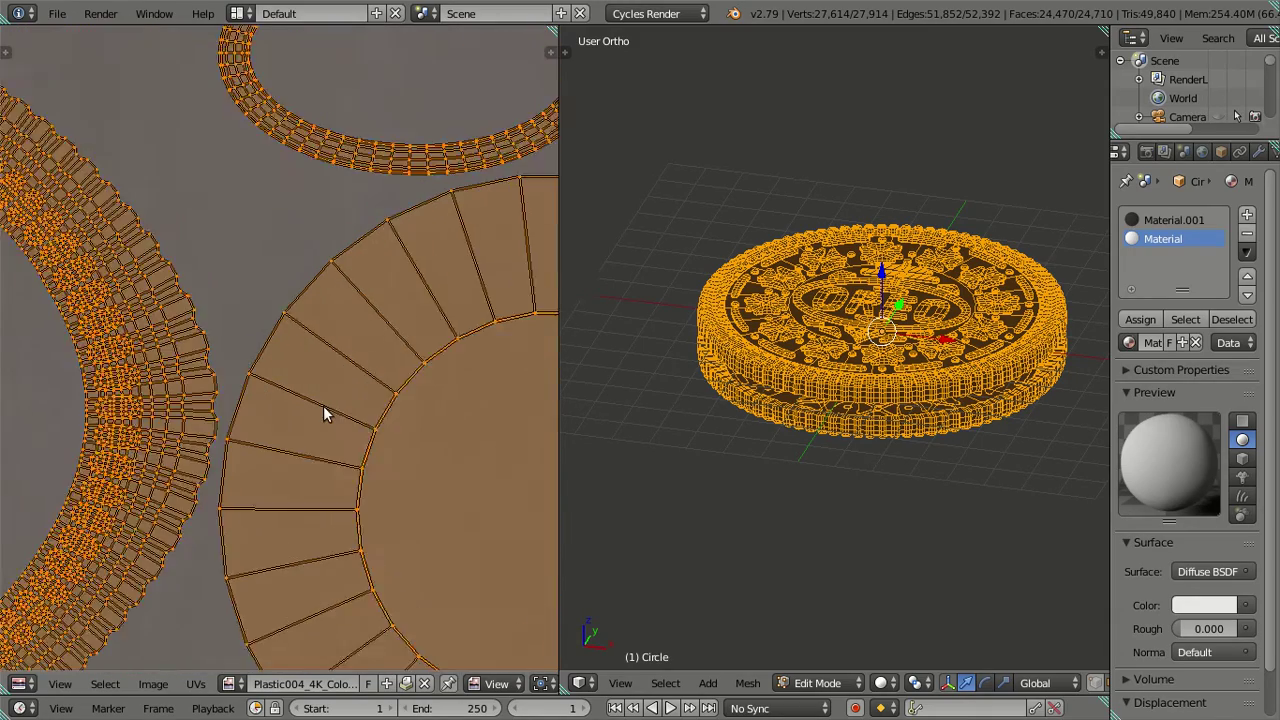
scroll(325, 413, "up", 1)
scroll(626, 354, "down", 2)
scroll(622, 354, "down", 1)
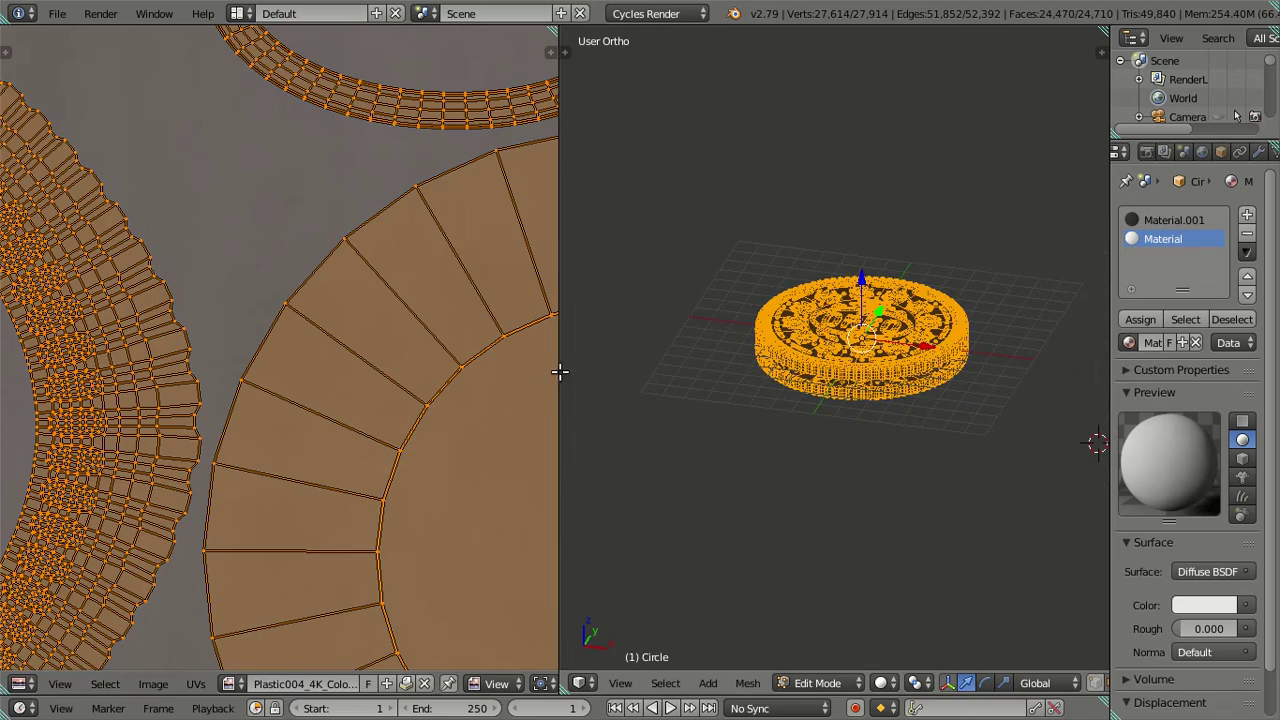
scroll(448, 391, "down", 7)
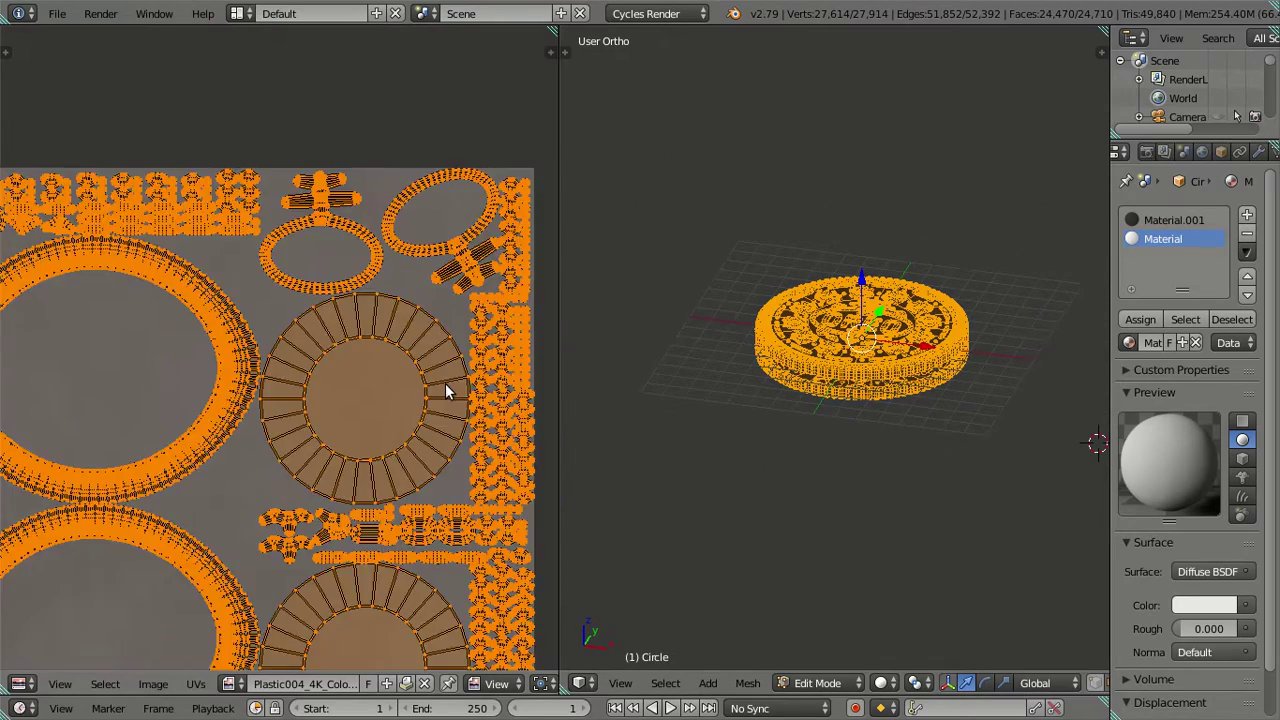
scroll(445, 392, "down", 1)
scroll(445, 391, "up", 4)
middle_click_drag(440, 390, 333, 378)
scroll(333, 378, "down", 4)
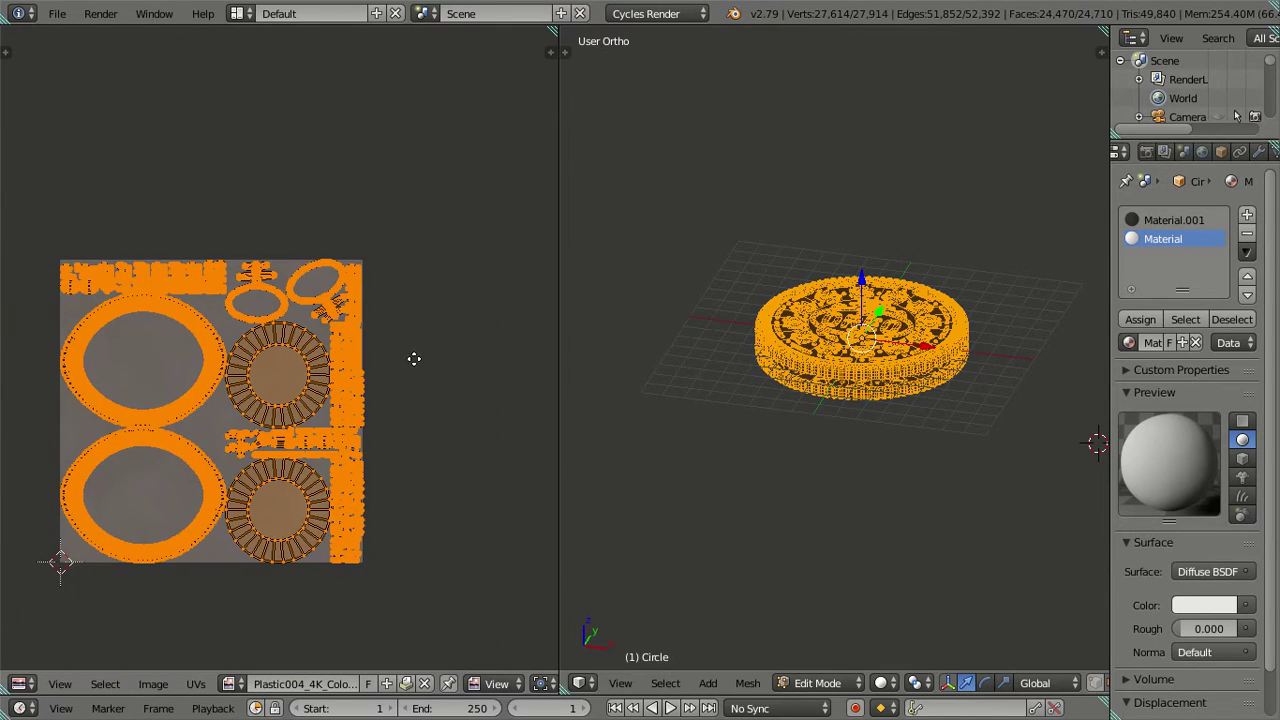
middle_click_drag(414, 360, 557, 389)
Join the UV editor back into the 3D view.
right_click(558, 380)
left_click(563, 400)
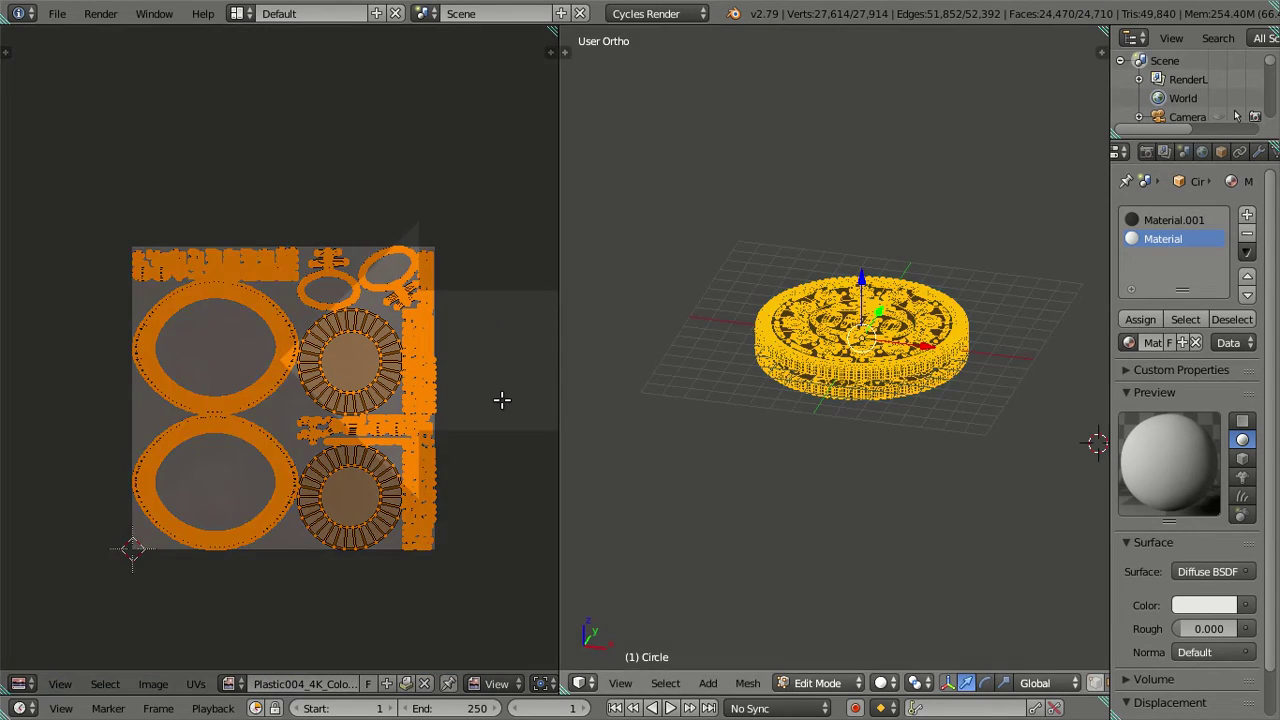
left_click(509, 400)
scroll(701, 414, "up", 2)
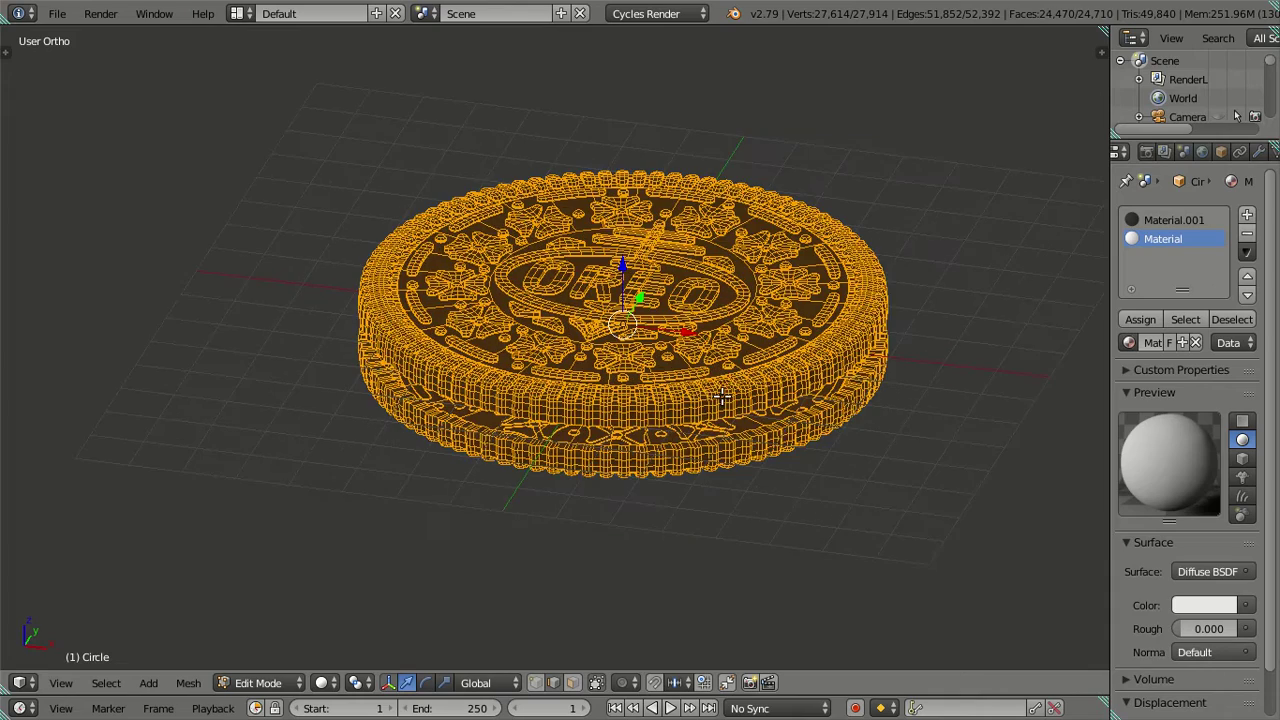
Deselect the cookie's vertices, return to object mode and view the scene through the camera.
scroll(725, 380, "up", 2)
scroll(671, 384, "up", 1)
key("a")
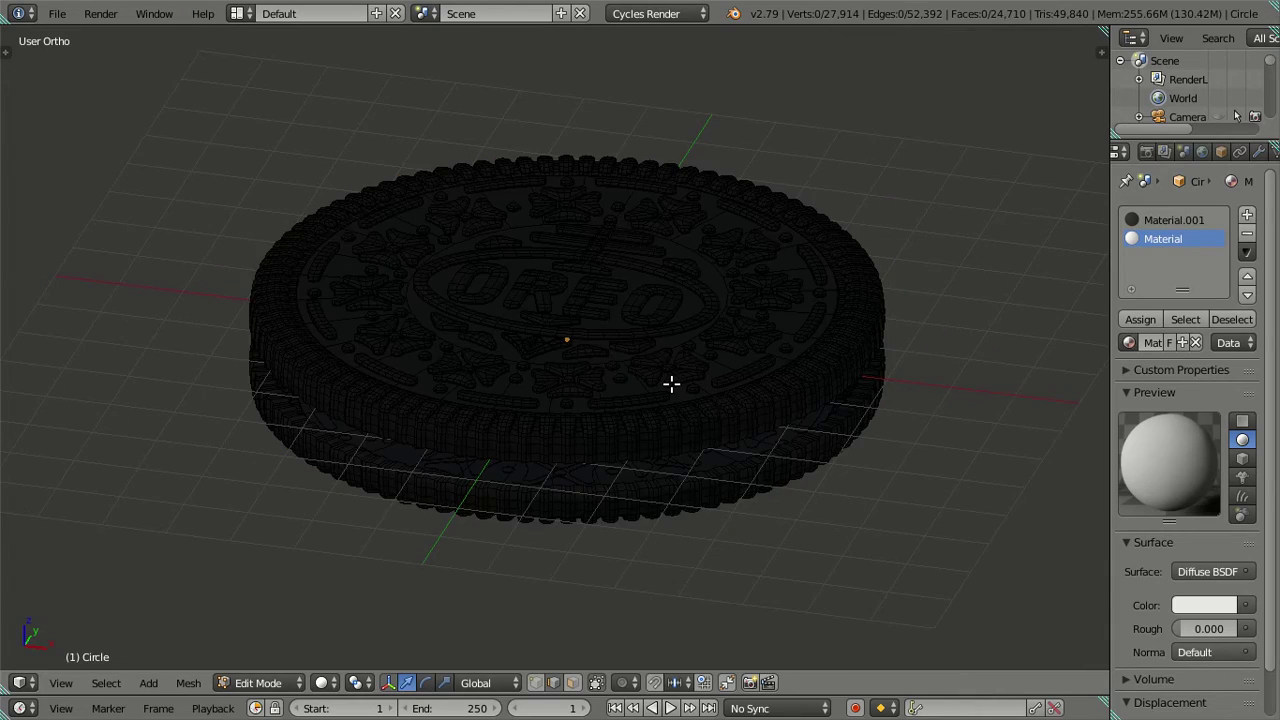
scroll(671, 384, "up", 2)
key("shift+z")
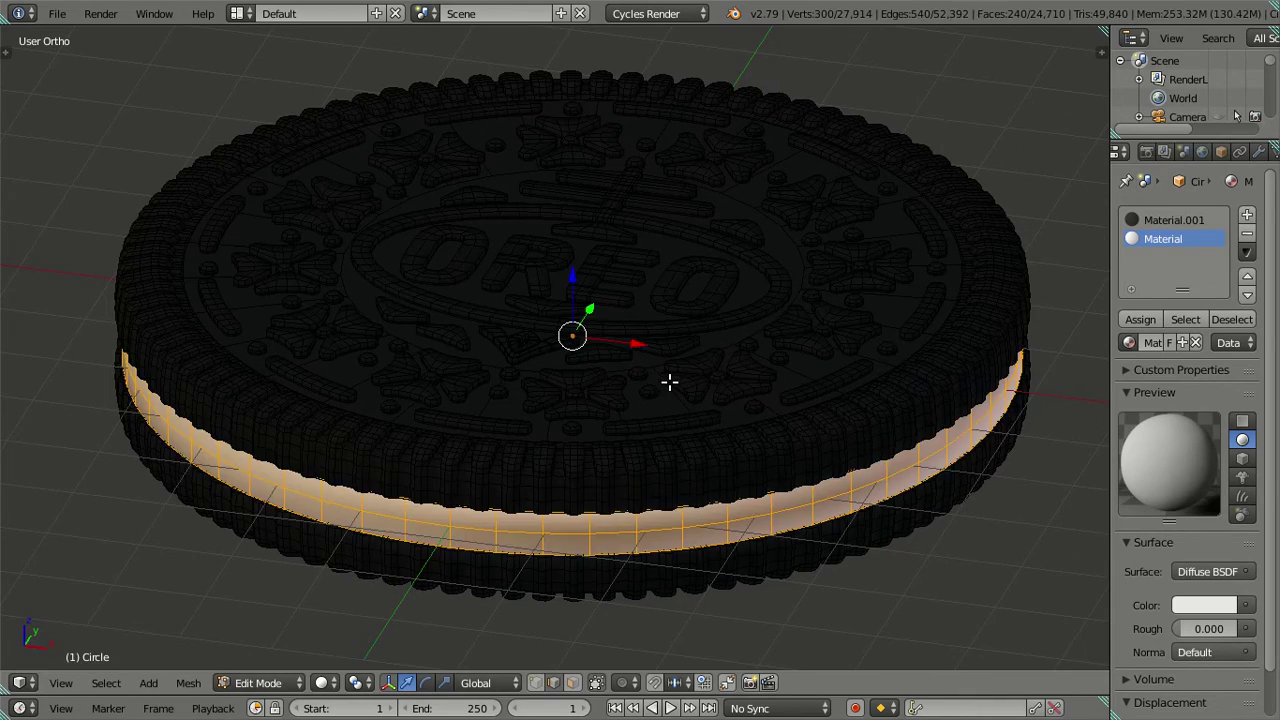
key("Tab")
scroll(668, 380, "down", 2)
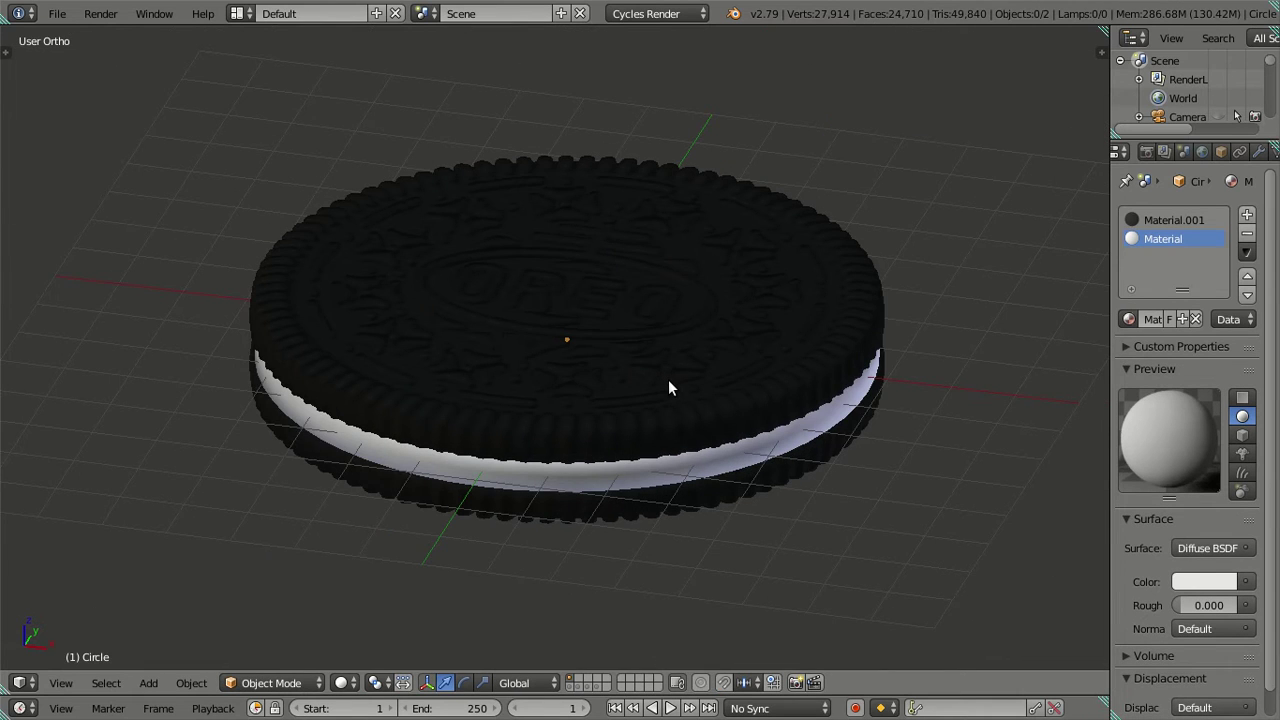
scroll(668, 388, "down", 2)
scroll(668, 388, "down", 1)
key("KP_5")
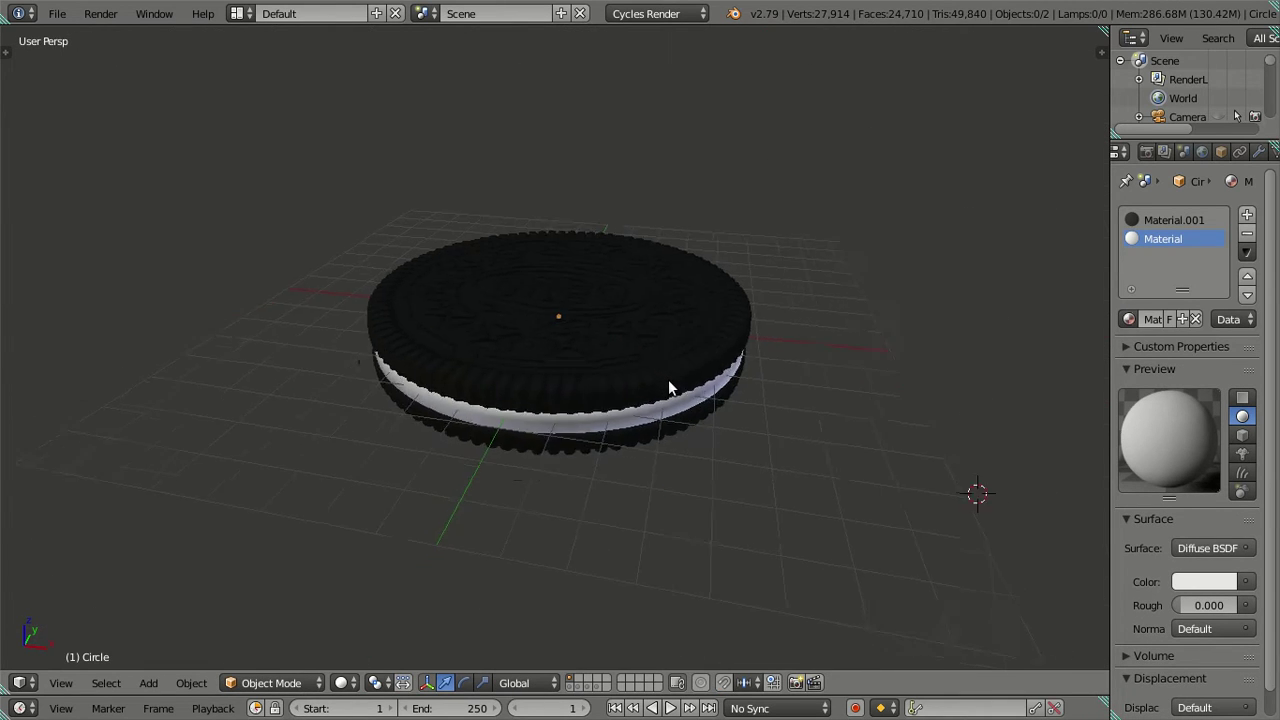
key("KP_0")
mouse_move(668, 381)
middle_mouse_down()
mouse_move(641, 397)
mouse_move(617, 377)
middle_mouse_up()
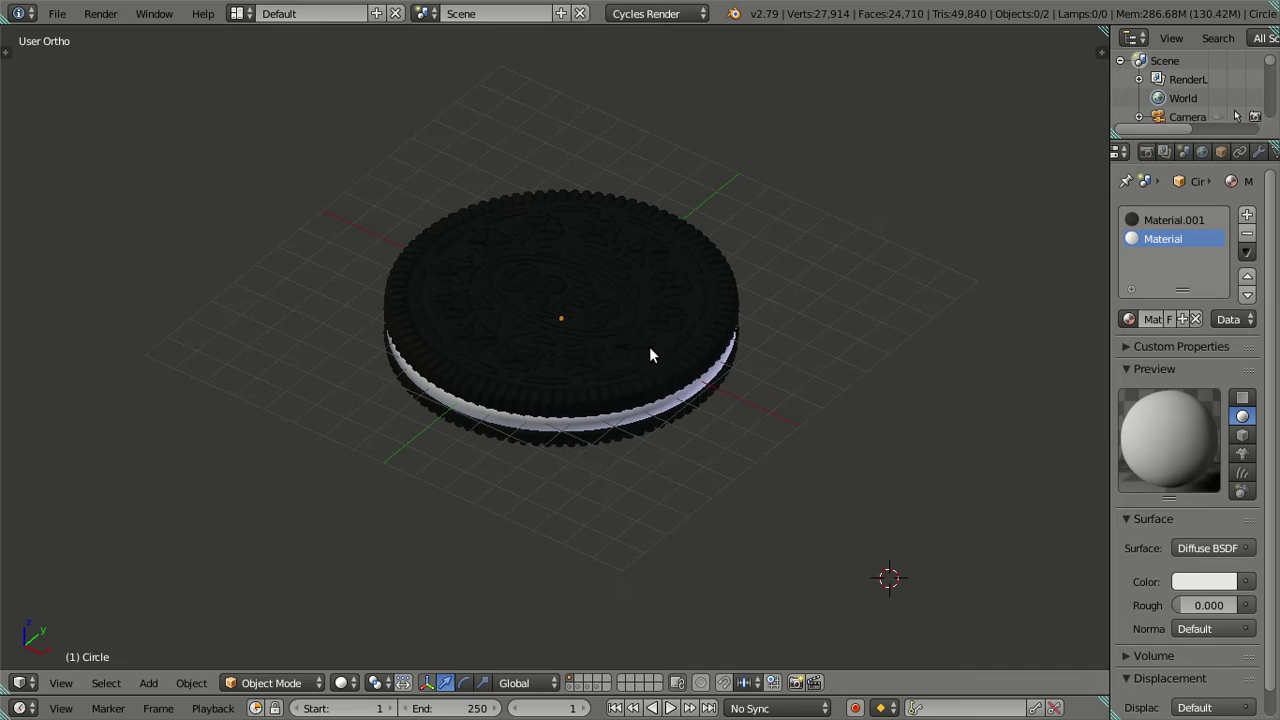
Snap the 3D cursor to the cookie's centre and save the file over itself.
key("shift+s")
left_click(692, 341)
key("ctrl+s")
left_click(700, 312)
Add a plane at the cookie's centre, raise it above the cookie and scale it by 2.
key("shift+a")
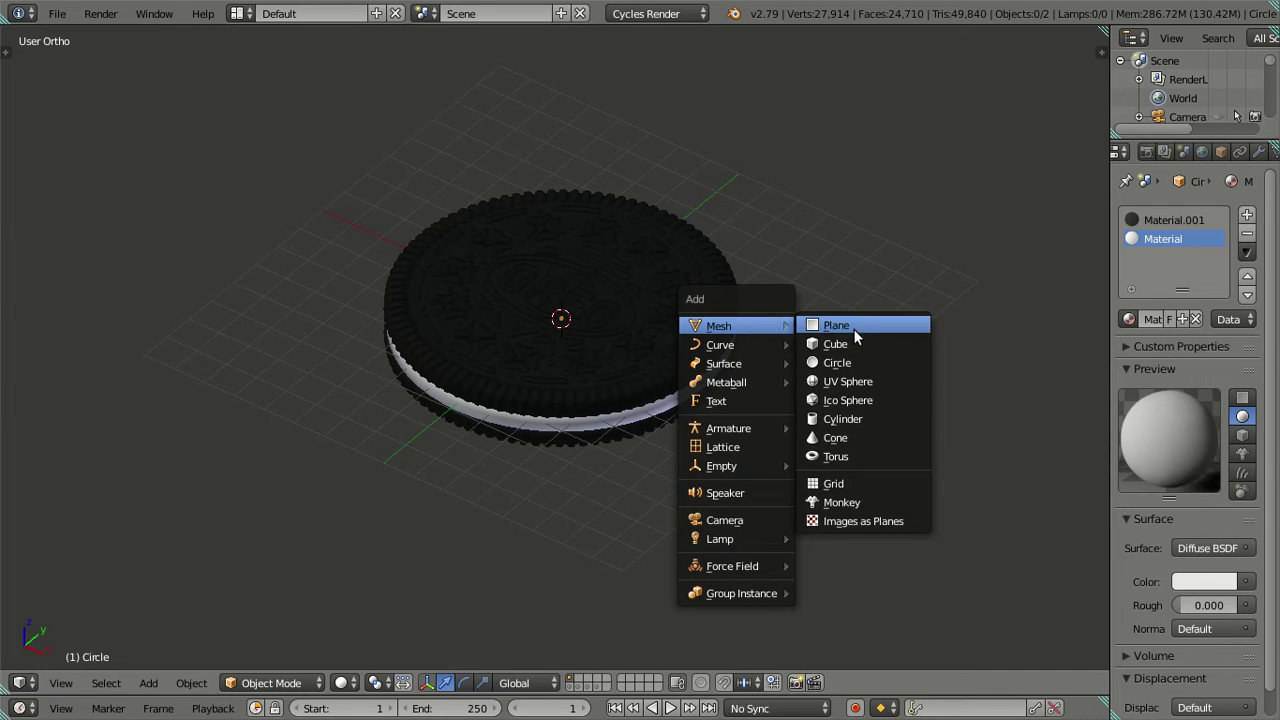
left_click(852, 326)
middle_click_drag(832, 319, 682, 333)
key("z")
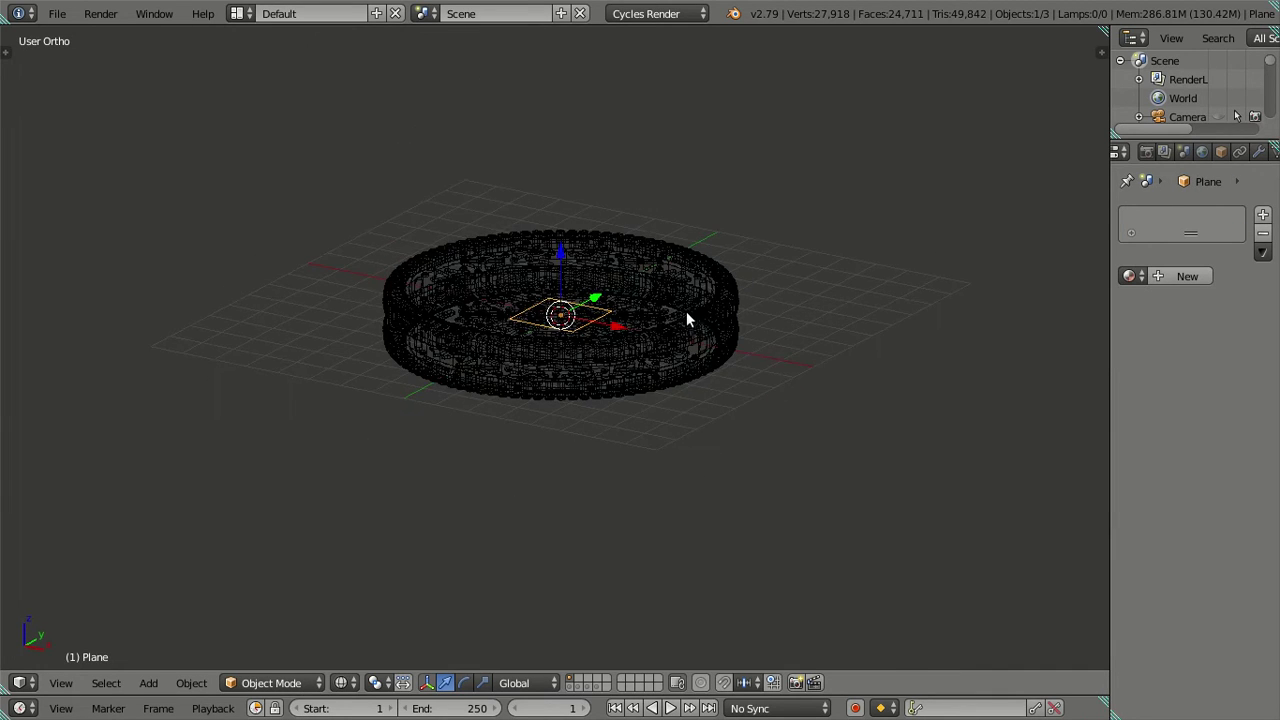
left_click_drag(560, 258, 561, 120)
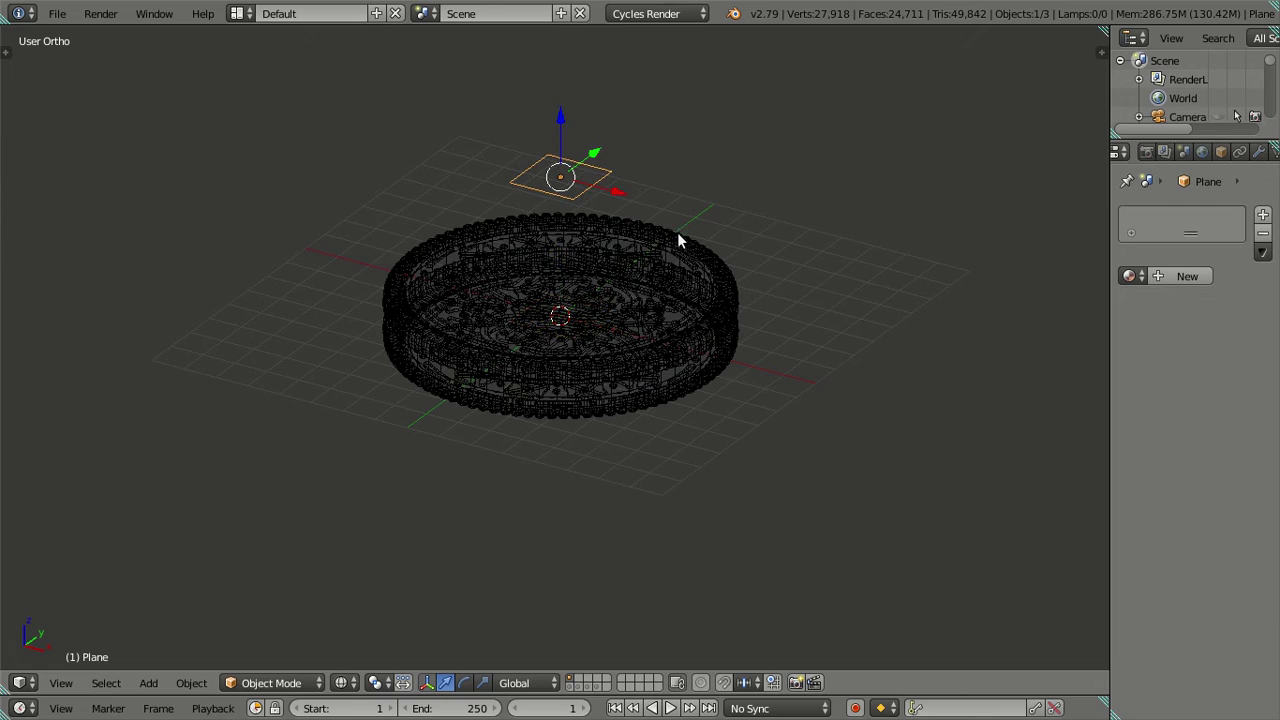
type("s2")
key("Return")
Undo the doubling and scale the plane up by 4 instead.
mouse_move(731, 305)
middle_mouse_down()
mouse_move(629, 328)
mouse_move(657, 431)
middle_mouse_up()
key("ctrl+z")
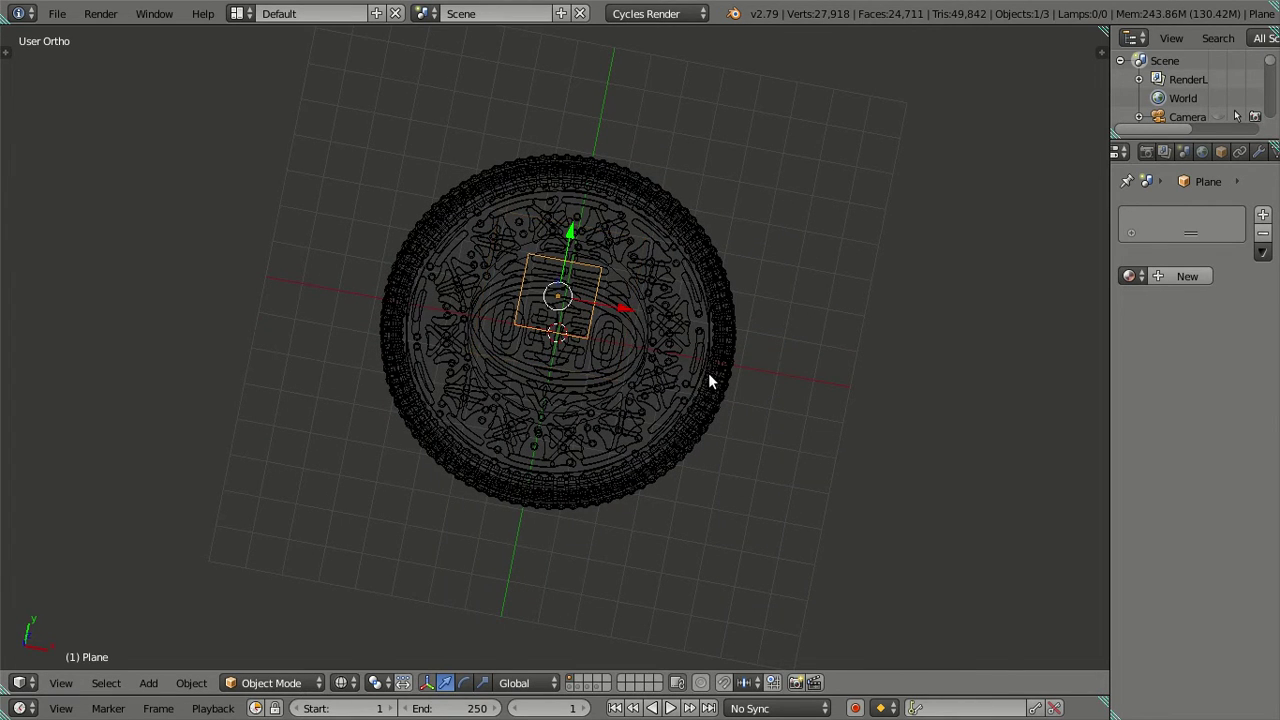
type("s4")
key("Return")
mouse_move(706, 373)
middle_mouse_down()
mouse_move(535, 340)
mouse_move(535, 276)
mouse_move(547, 275)
mouse_move(517, 323)
mouse_move(452, 274)
mouse_move(556, 281)
mouse_move(652, 354)
mouse_move(563, 251)
middle_mouse_up()
Reselect the plane and raise it higher above the cookie in the right side view.
key("a")
right_click(565, 233)
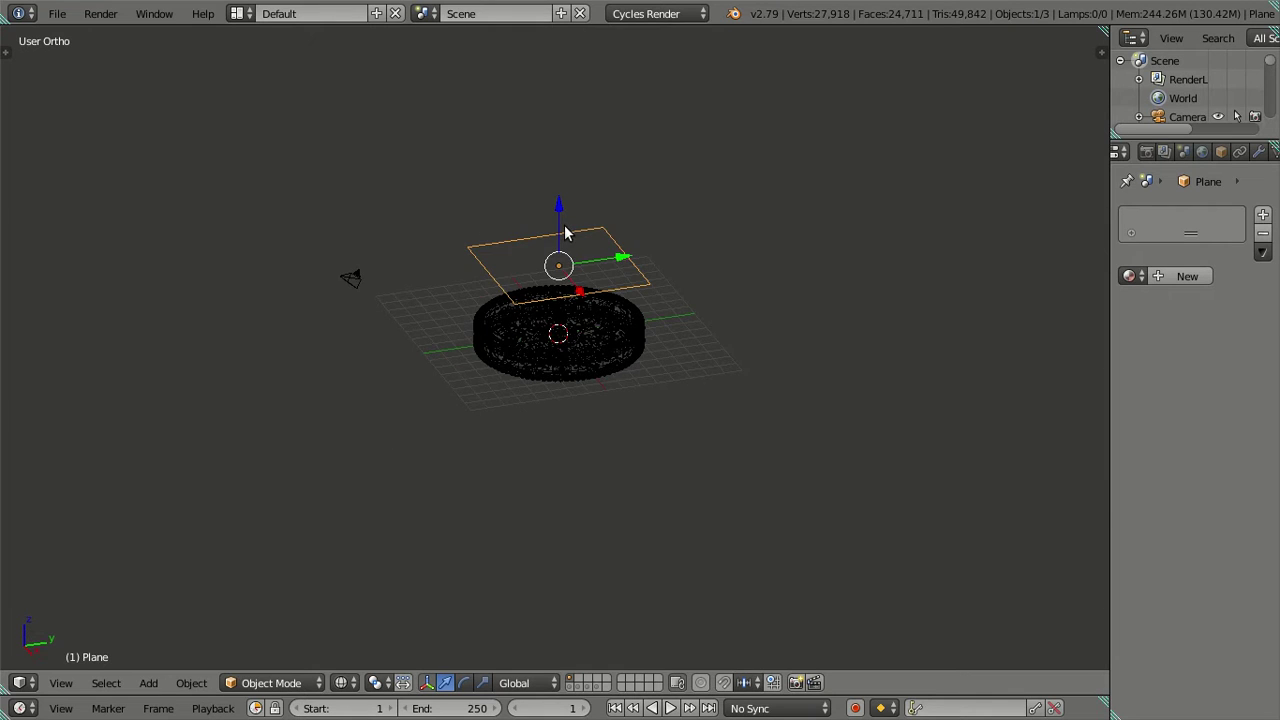
key("KP_3")
left_click_drag(563, 189, 557, 78)
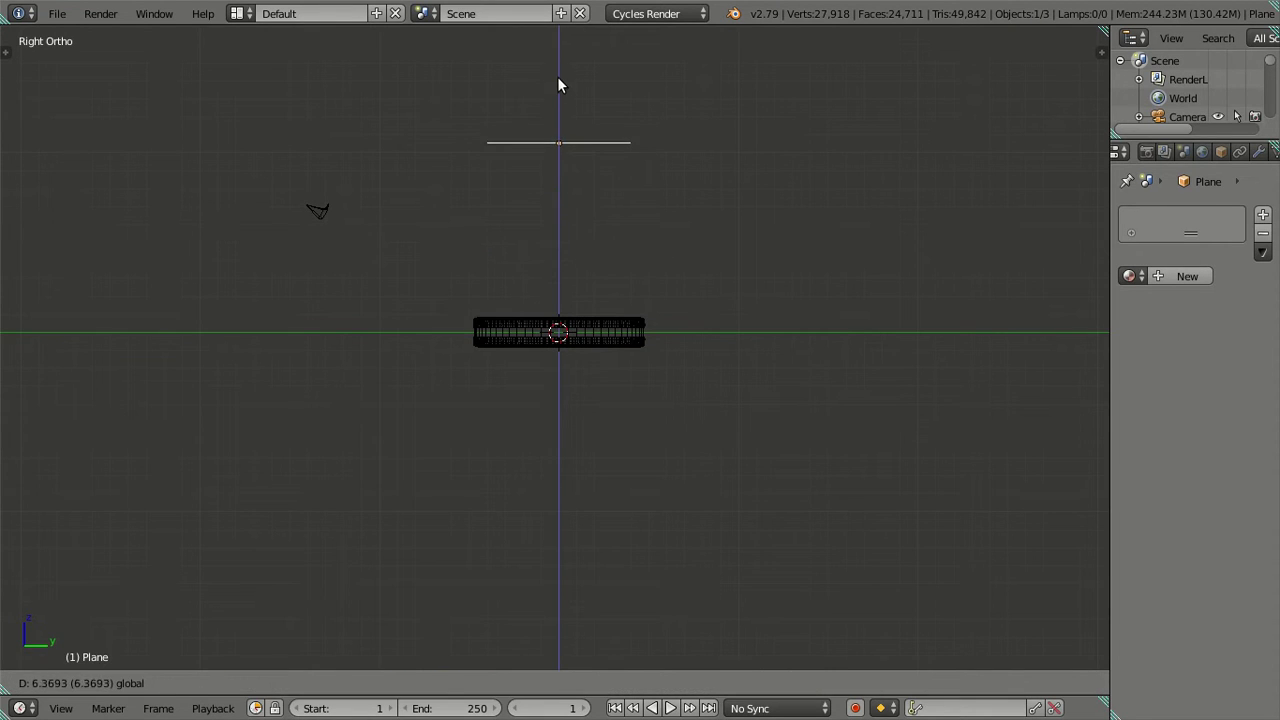
Tilt the plane 45 degrees on X, move it left, and check it through the camera in solid shading.
key("r")
key("Escape")
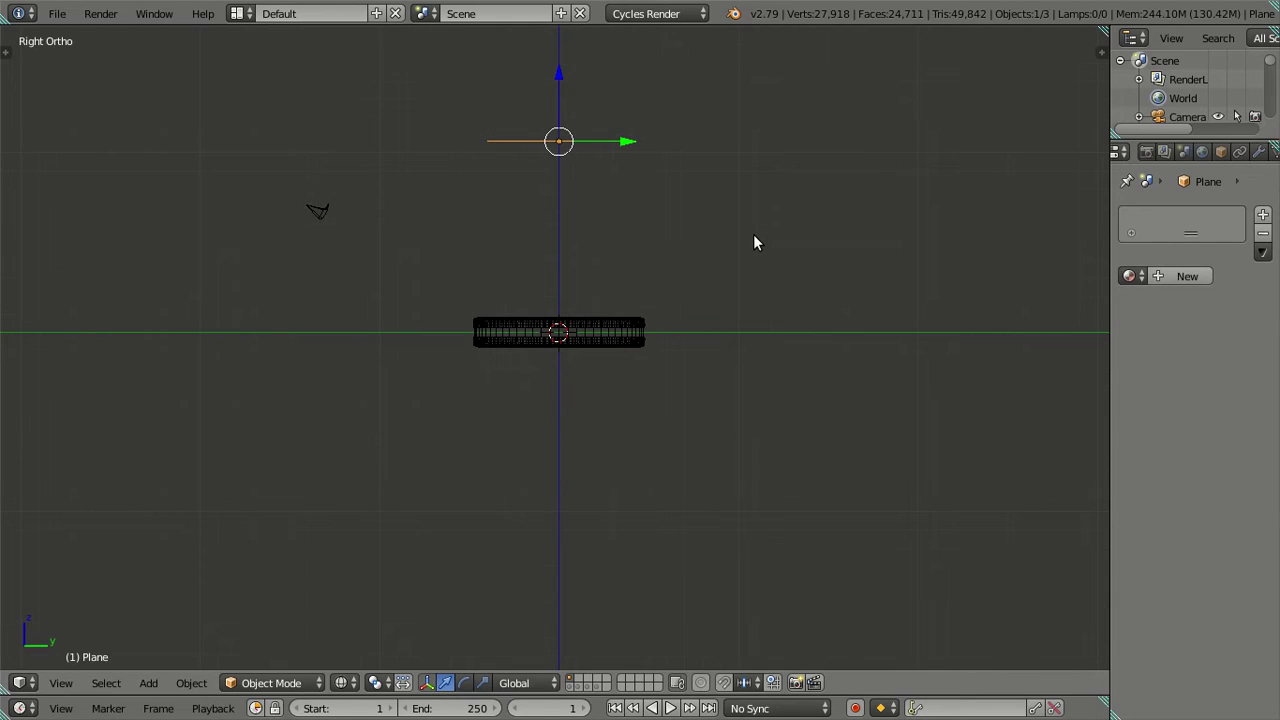
type("rx45")
key("Return")
key("g")
left_click(510, 100)
mouse_move(510, 100)
middle_mouse_down()
mouse_move(539, 281)
mouse_move(670, 333)
mouse_move(693, 287)
mouse_move(652, 309)
mouse_move(737, 349)
mouse_move(748, 308)
mouse_move(620, 374)
mouse_move(688, 284)
middle_mouse_up()
key("KP_0")
key("z")
middle_click_drag(673, 295, 700, 288)
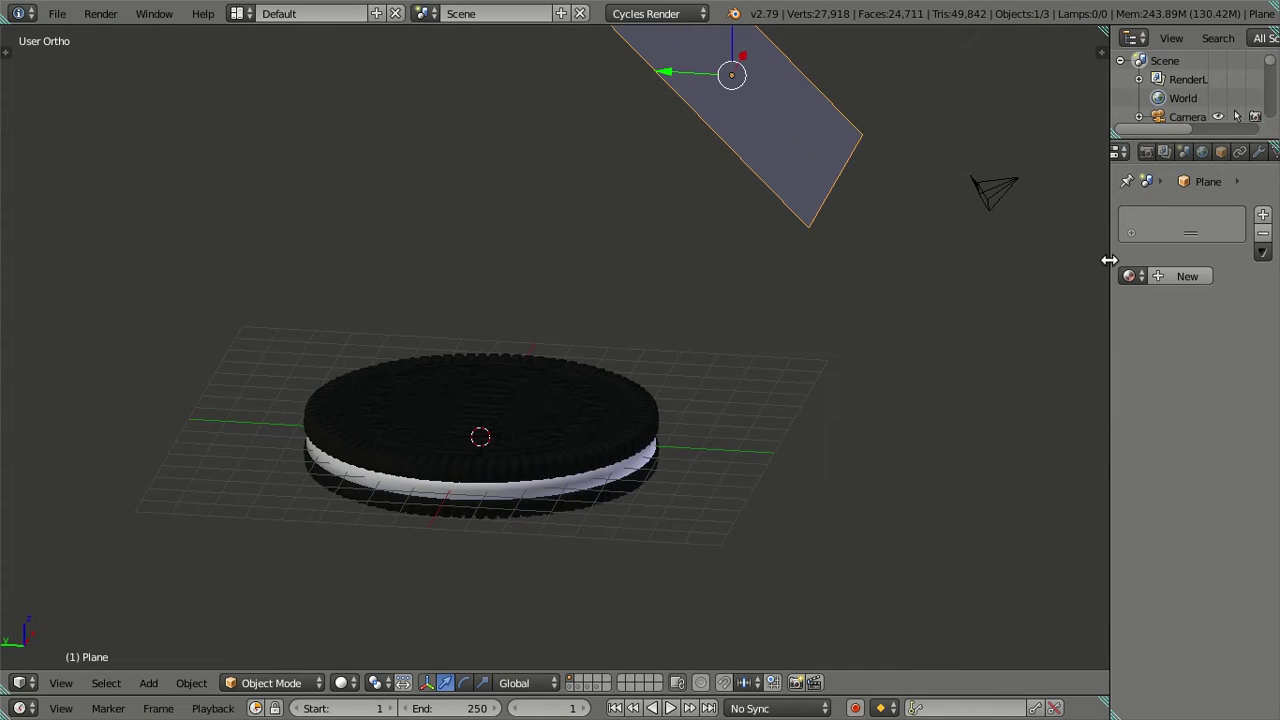
Create Material.002 for the plane, set its colour to white and its surface shader to Emission.
left_click(1180, 277)
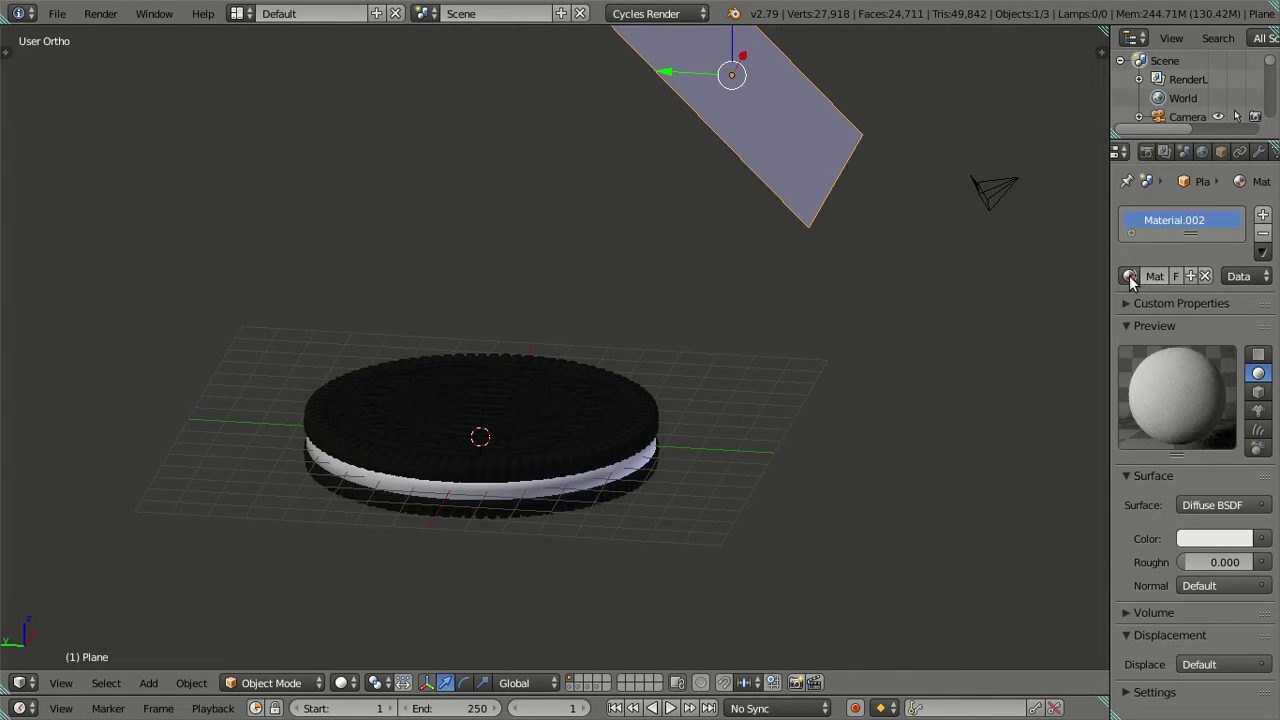
left_click(1217, 540)
left_click_drag(1099, 325, 1122, 300)
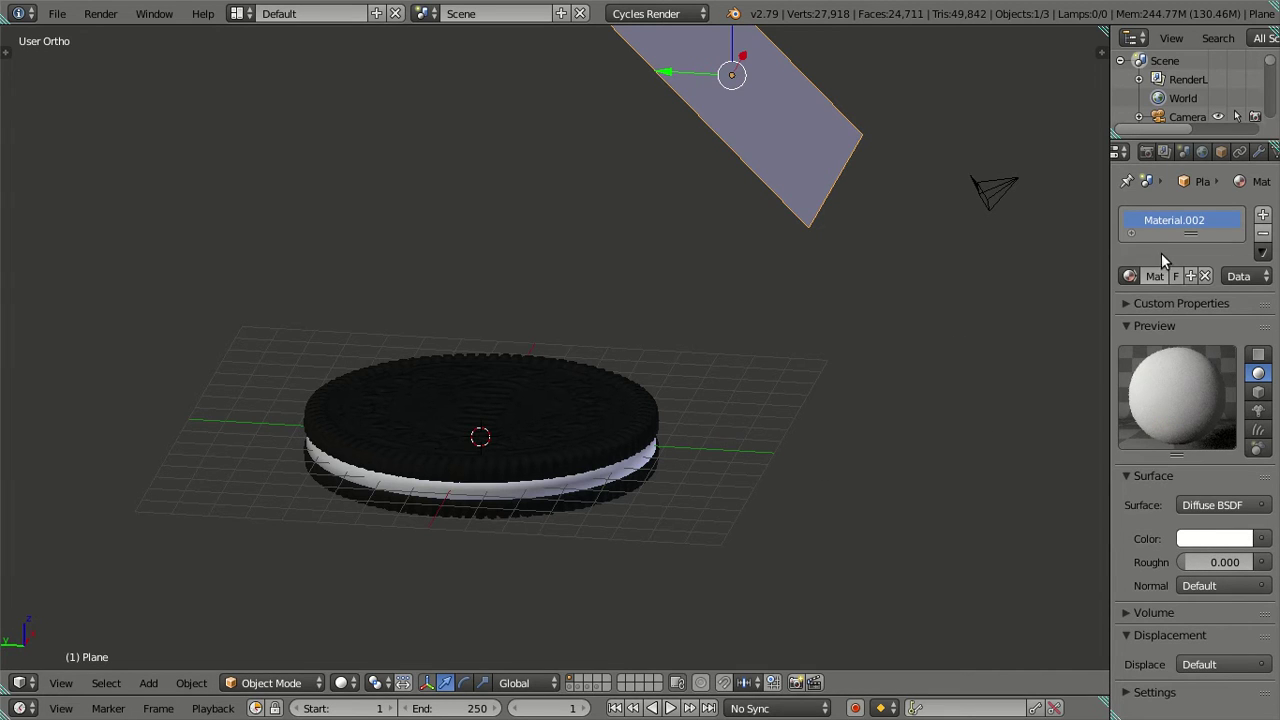
left_click(1139, 695)
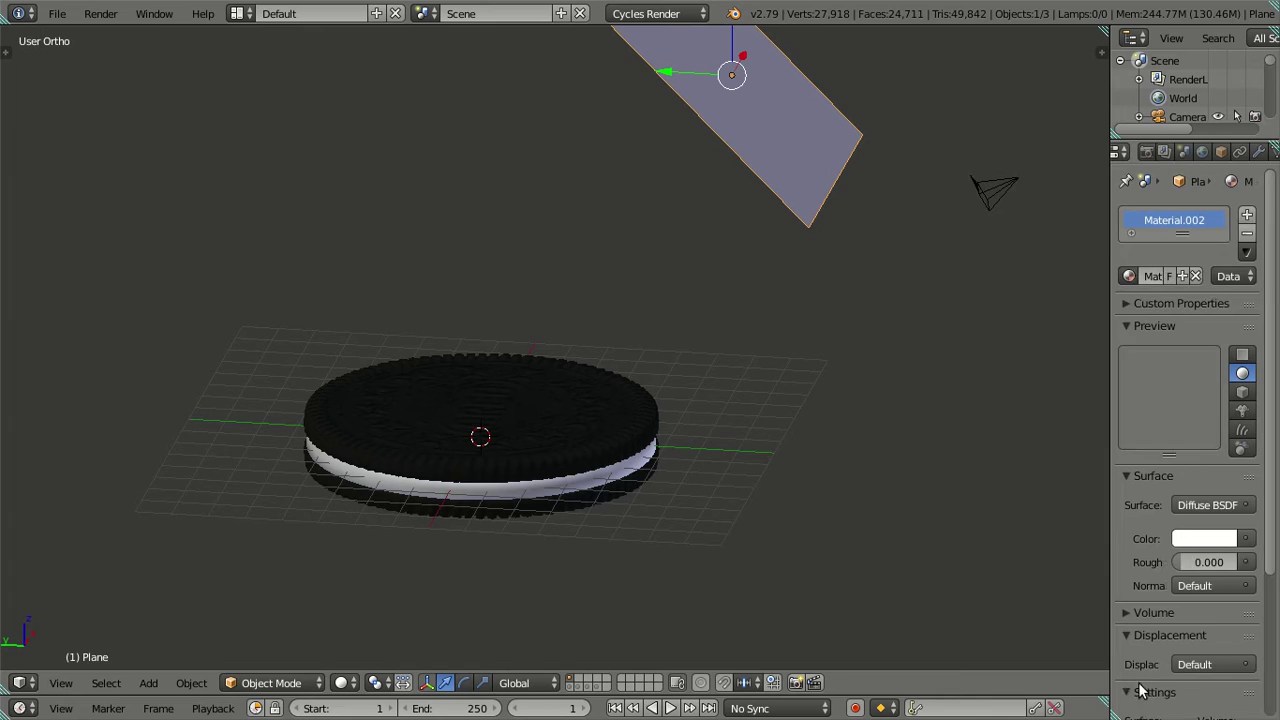
scroll(1139, 602, "down", 5)
left_click(1150, 647)
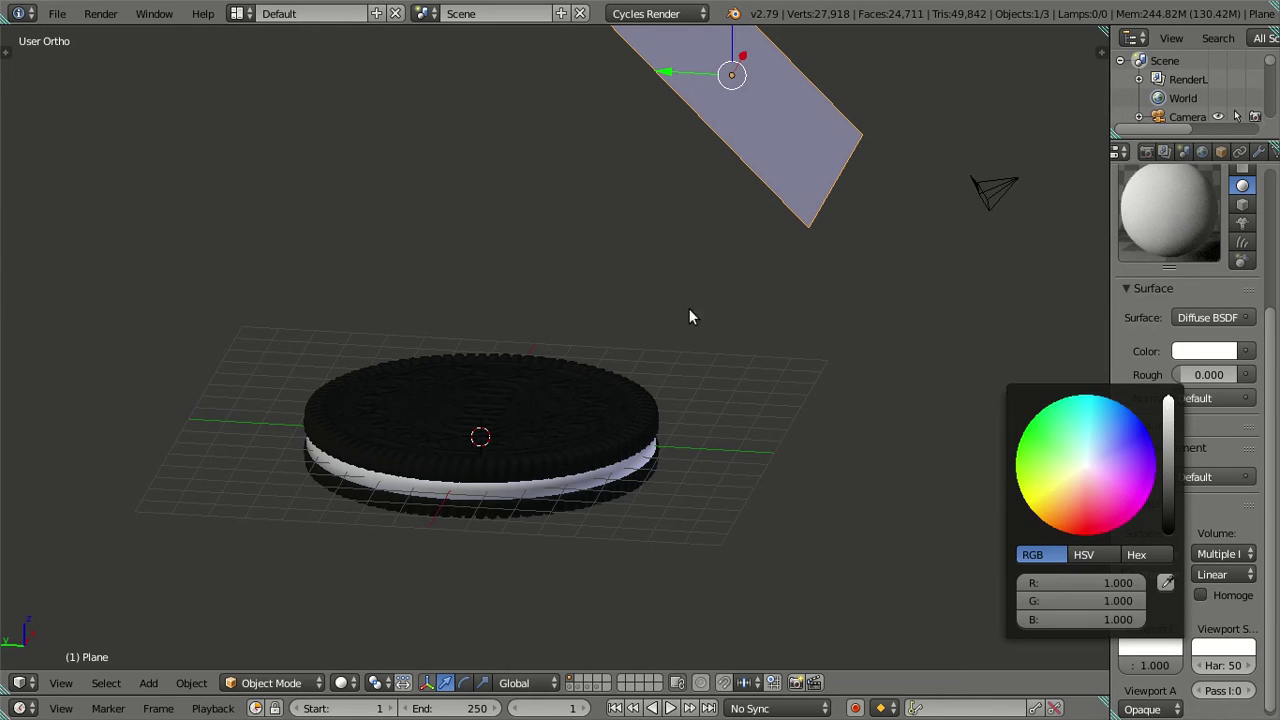
scroll(1187, 425, "up", 2)
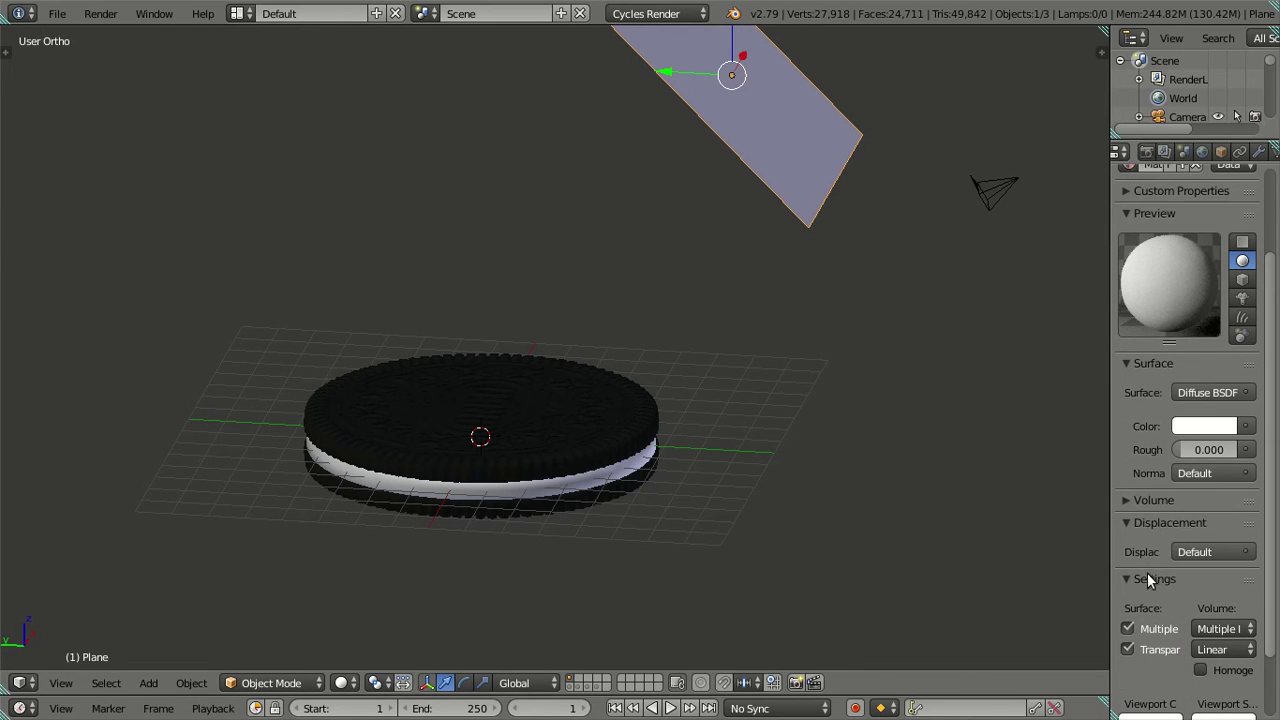
left_click(1238, 392)
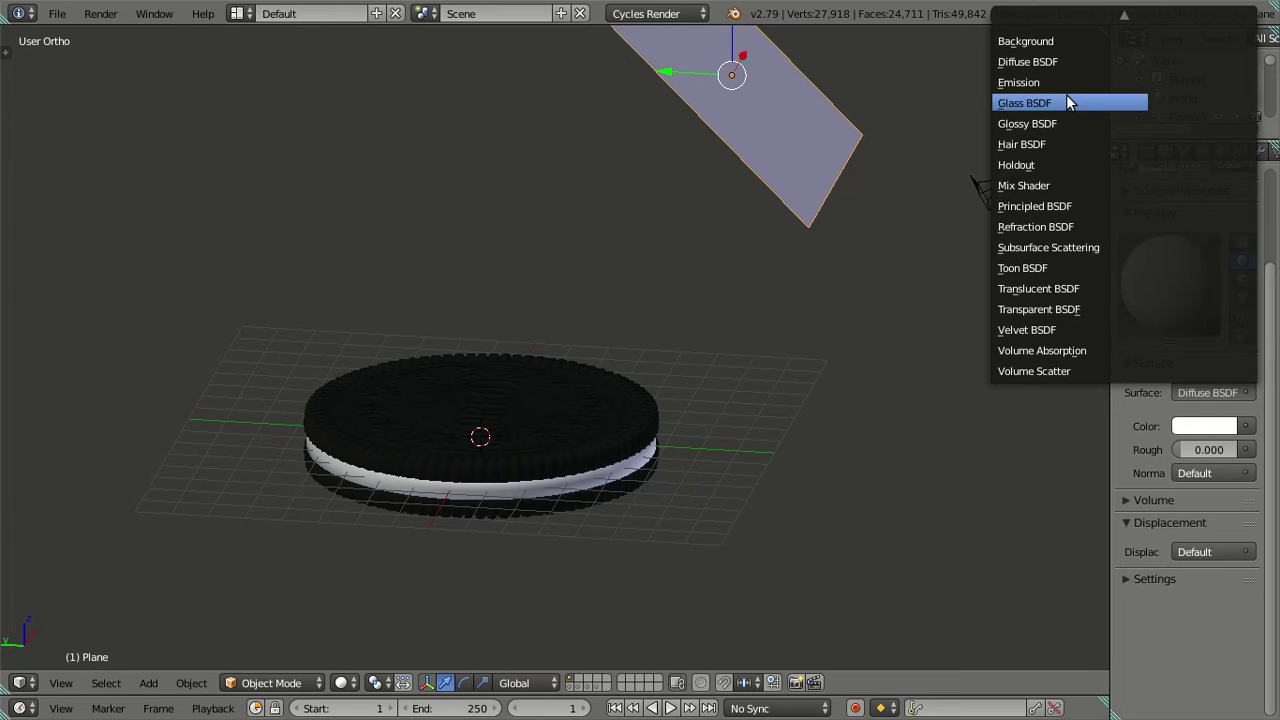
left_click(1068, 78)
mouse_move(892, 283)
middle_mouse_down()
mouse_move(624, 305)
mouse_move(482, 285)
mouse_move(491, 382)
middle_mouse_up()
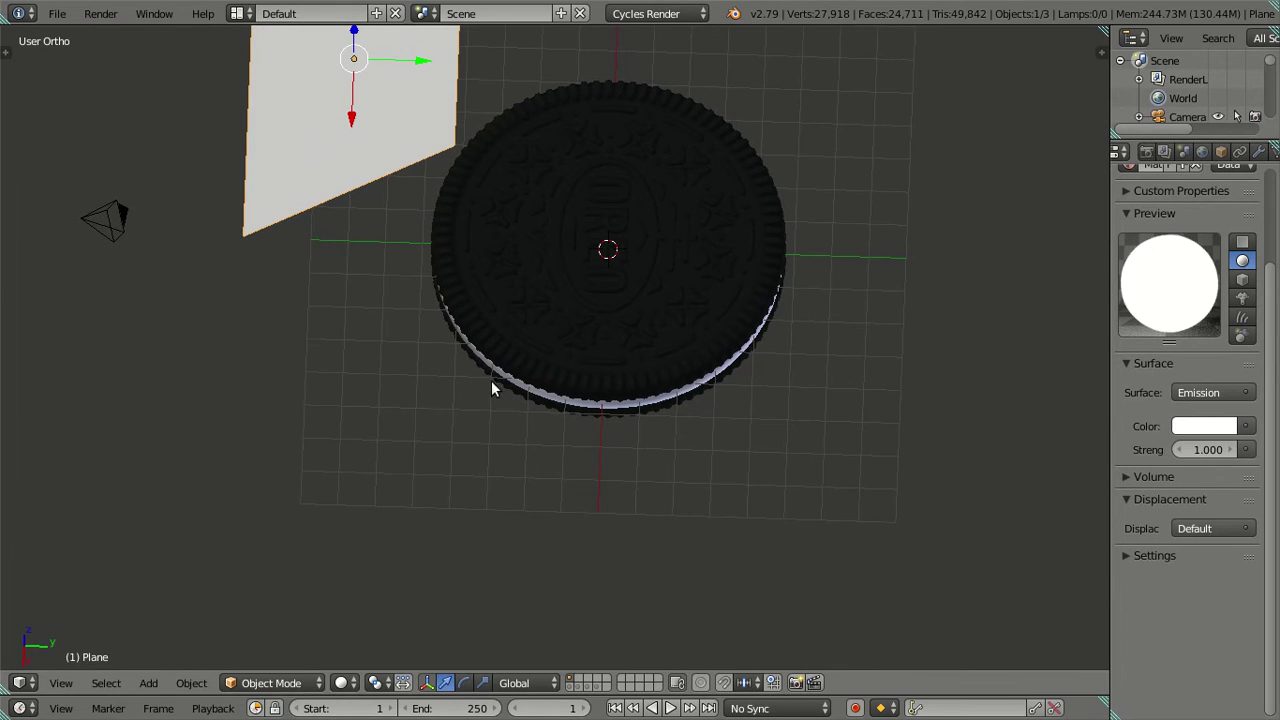
Select the cookie in wireframe and inspect its white cream colour and viewport display colour.
key("z")
right_click(628, 396)
scroll(1194, 203, "up", 3)
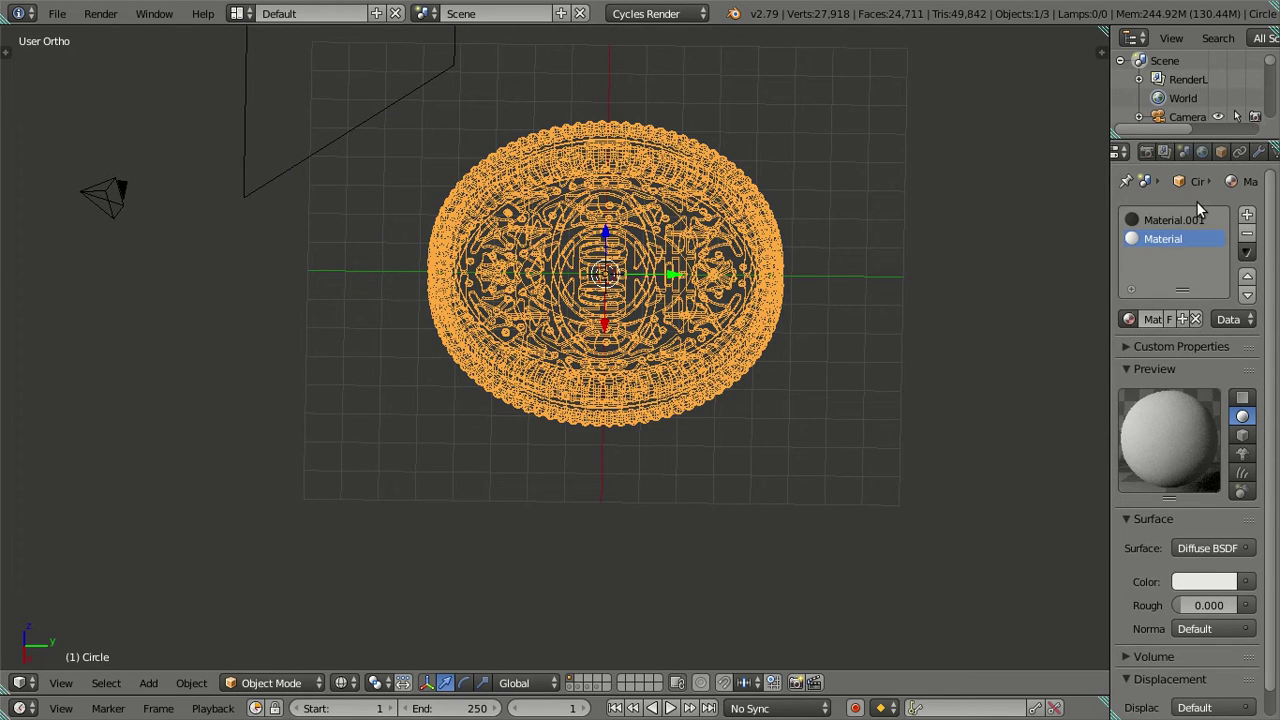
left_click(1200, 580)
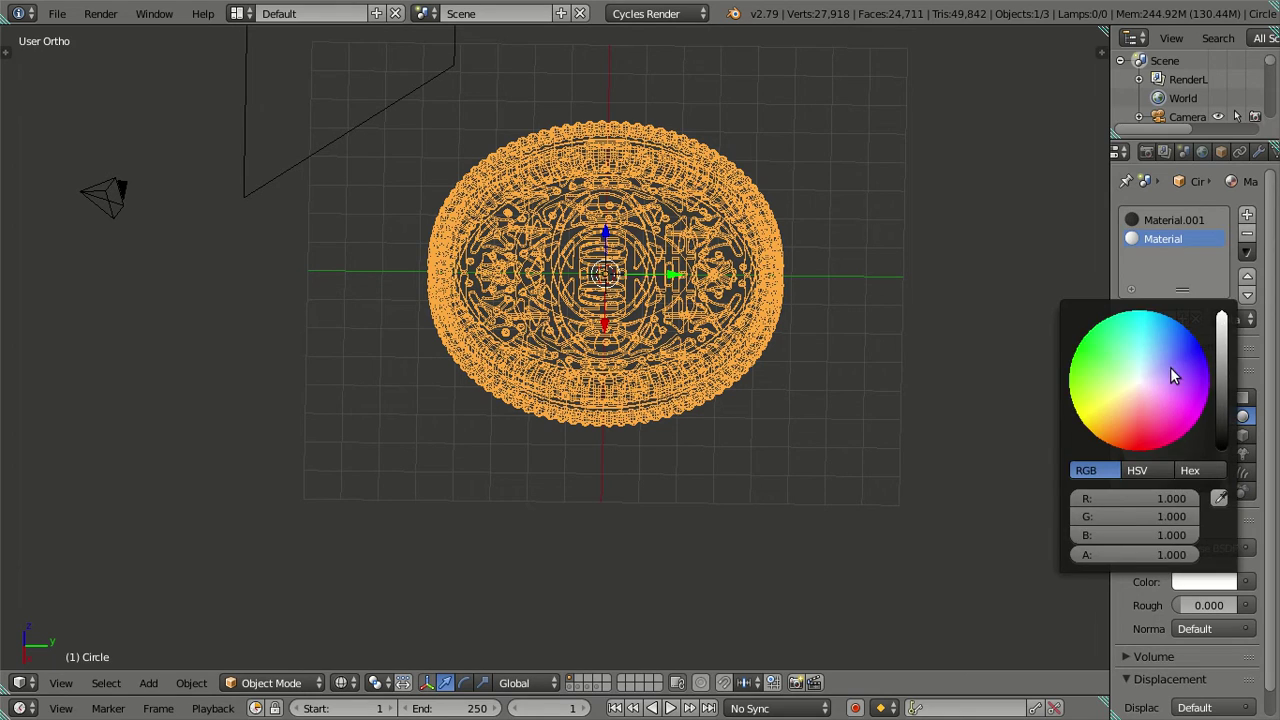
scroll(862, 413, "down", 1)
scroll(1203, 486, "down", 1)
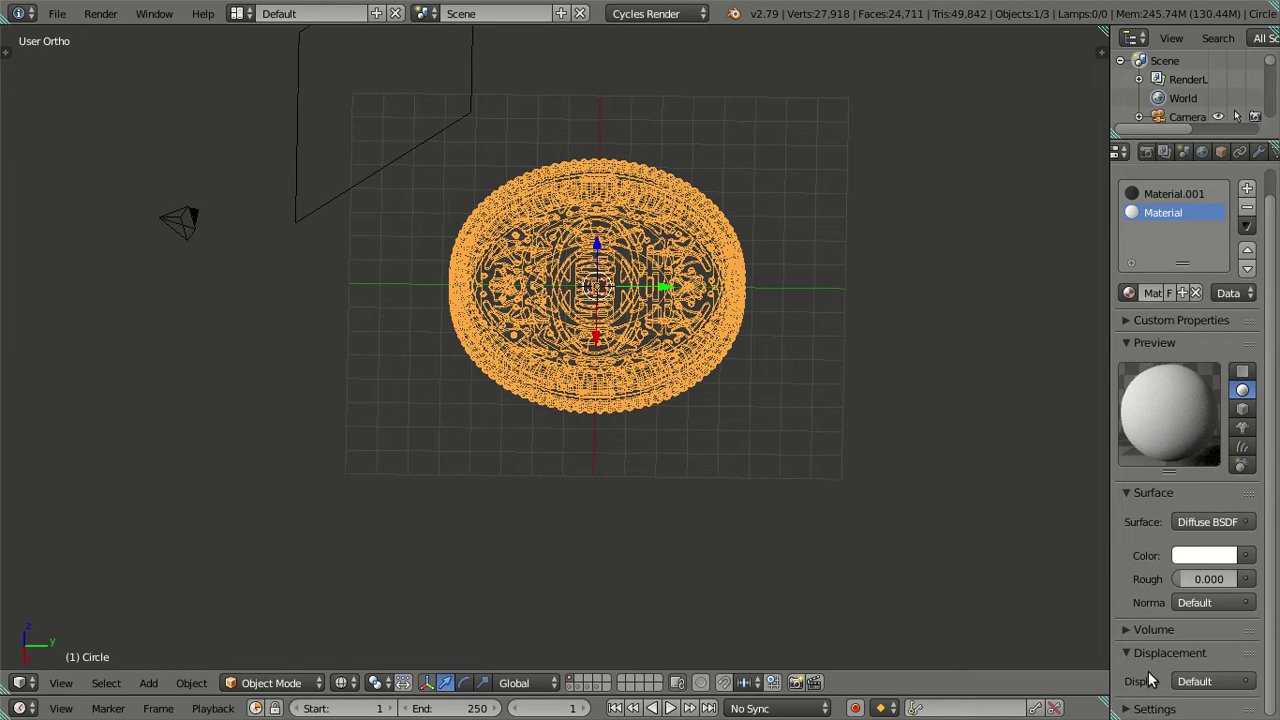
scroll(1163, 647, "down", 4)
left_click(1152, 702)
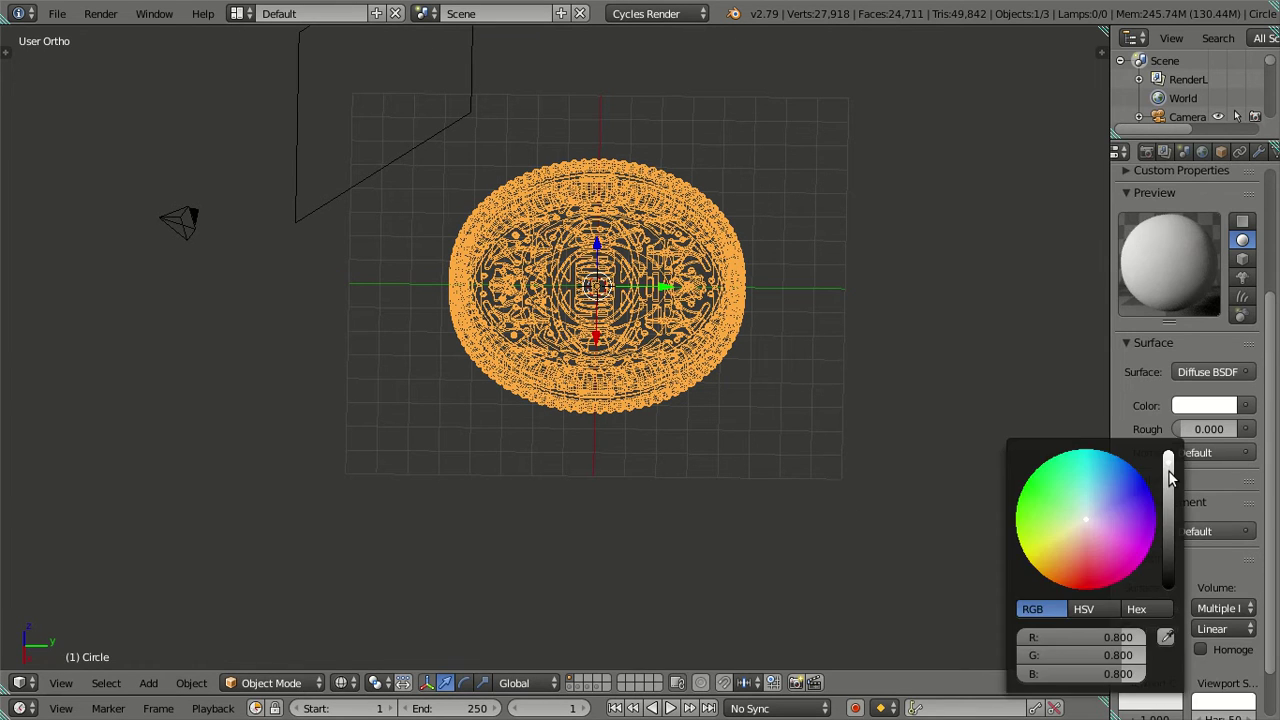
left_click(1156, 557)
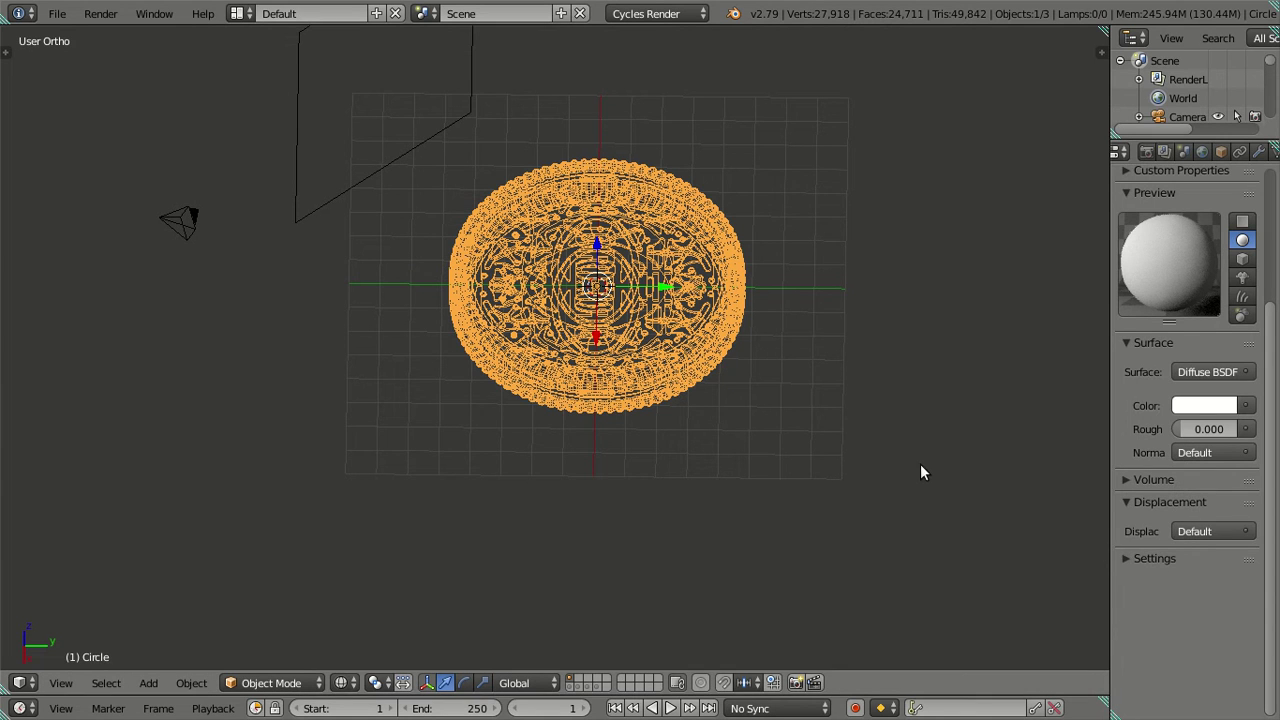
scroll(1150, 420, "up", 5)
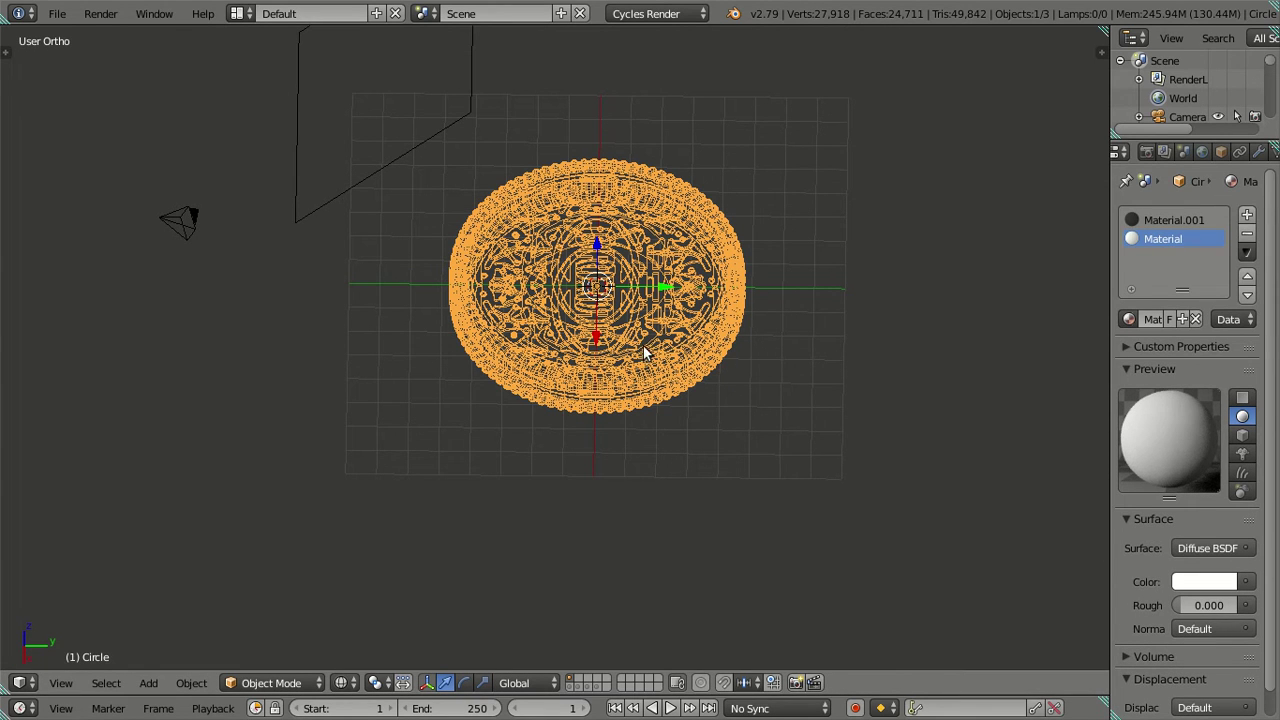
Deselect everything, view the cookie through the camera and save Oreo.blend over itself.
key("z")
middle_click_drag(630, 349, 651, 275)
key("a")
mouse_move(476, 299)
middle_mouse_down()
mouse_move(545, 271)
mouse_move(655, 346)
middle_mouse_up()
key("KP_0")
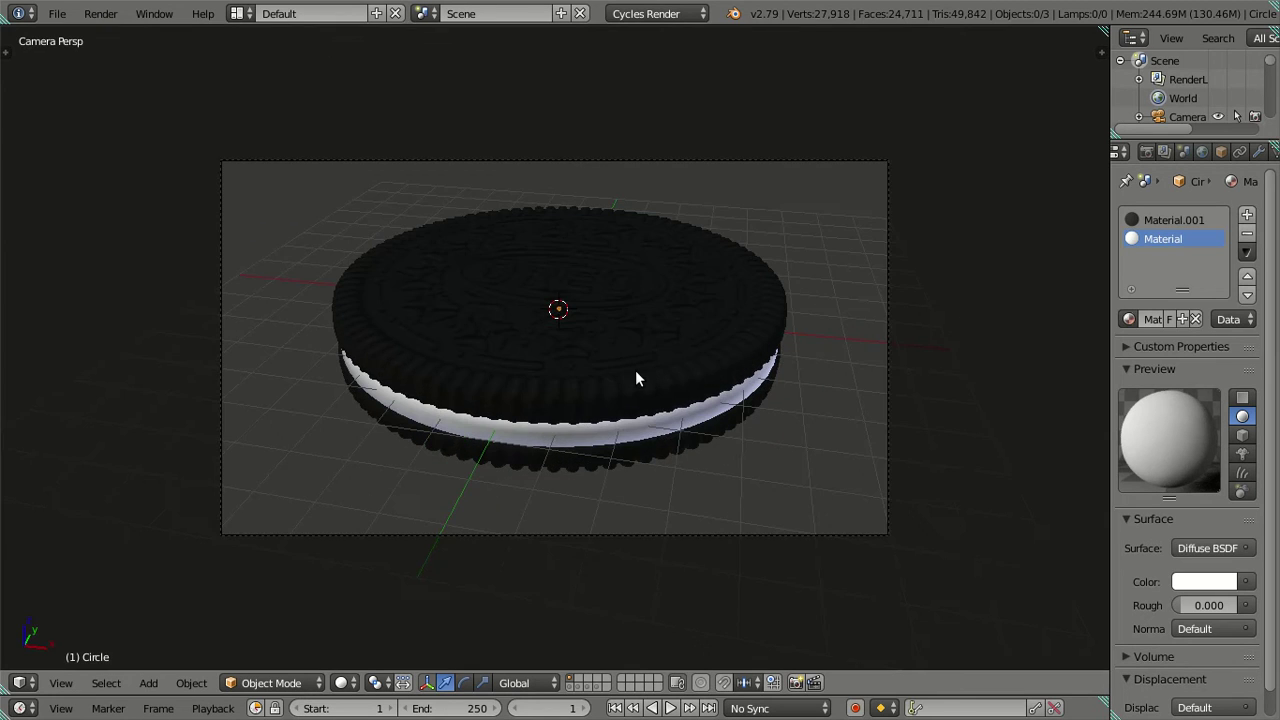
scroll(639, 375, "up", 1)
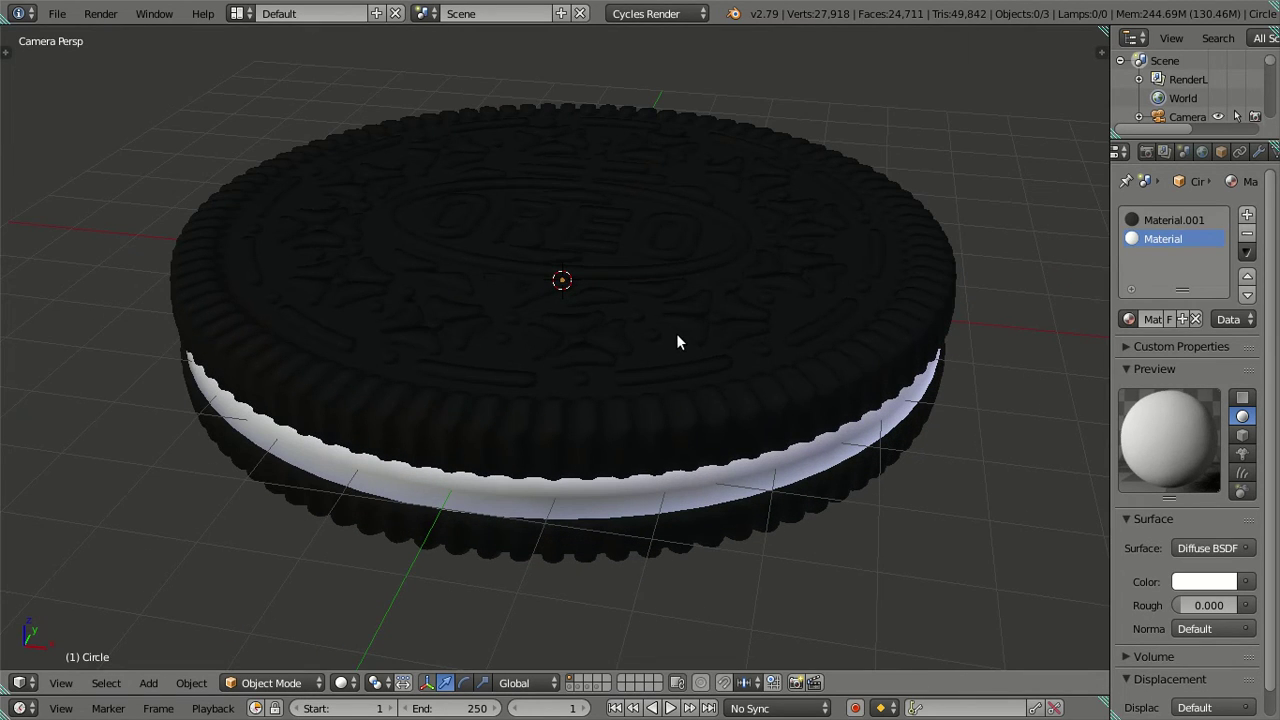
key("ctrl+s")
left_click(819, 234)
Expand the Render tab's Sampling panel to show 128 render samples.
left_click(1147, 151)
scroll(1160, 490, "down", 4)
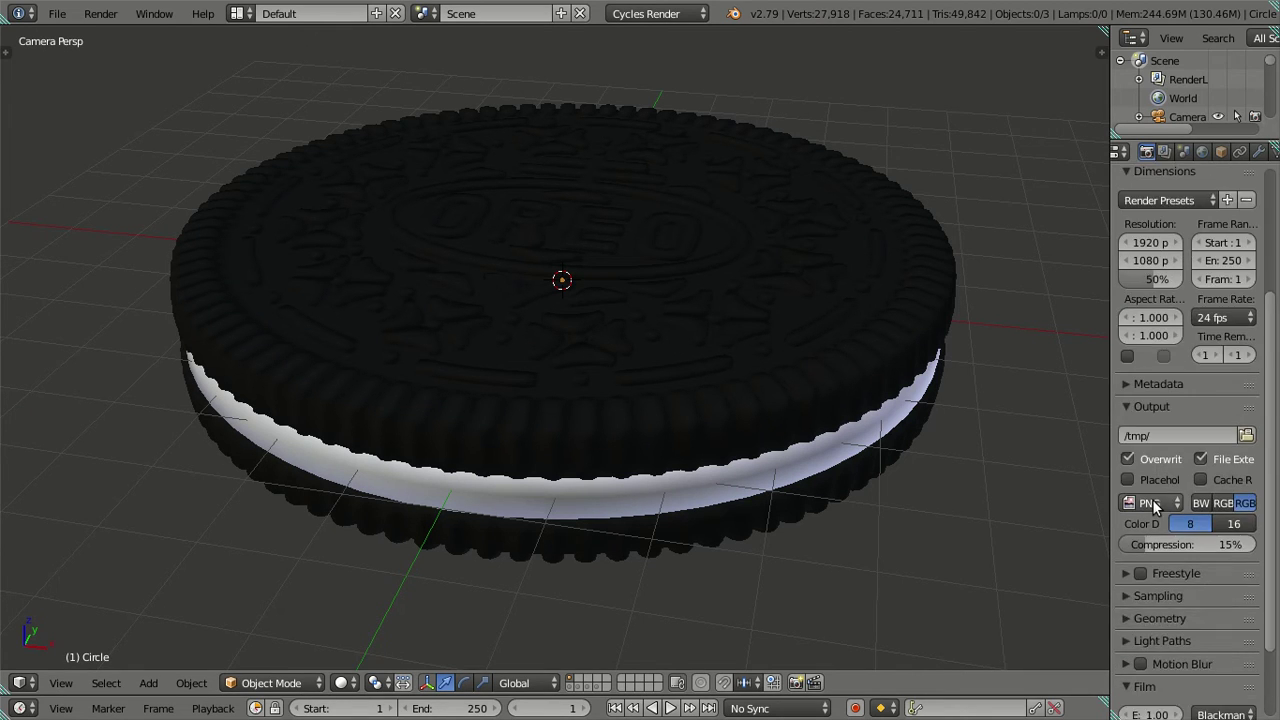
scroll(1152, 499, "down", 3)
left_click(1123, 497)
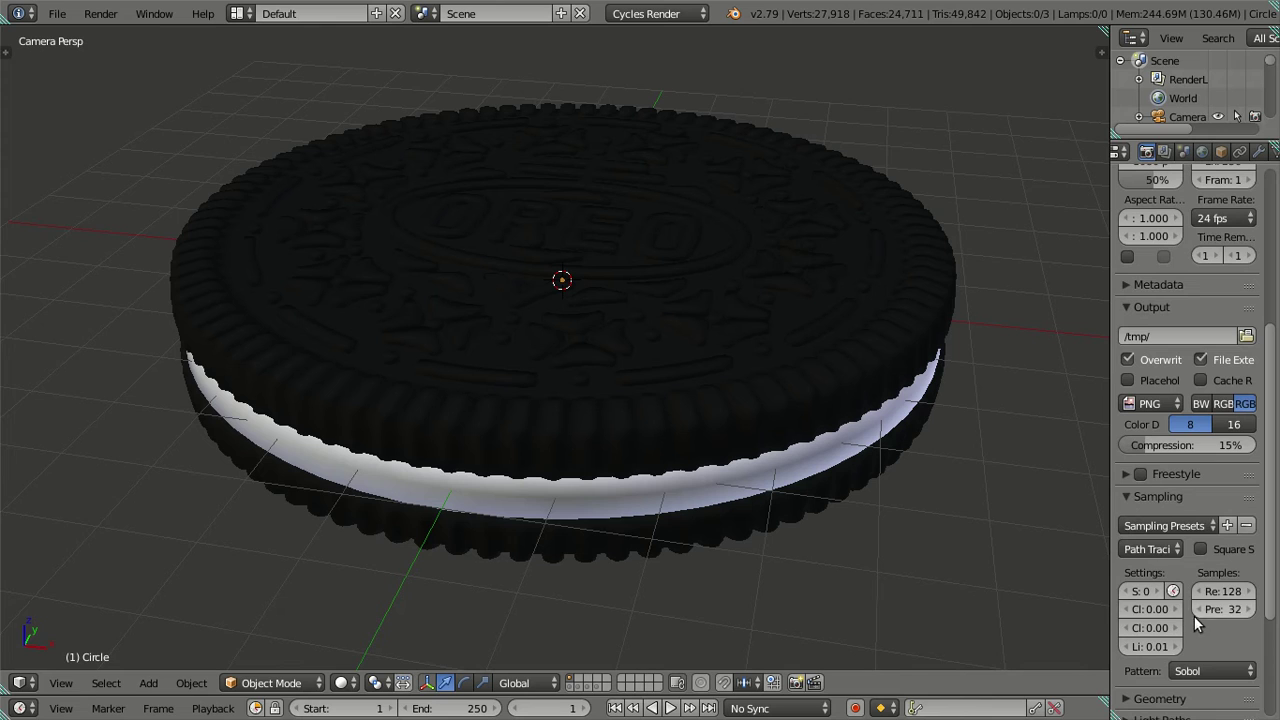
left_click(100, 13)
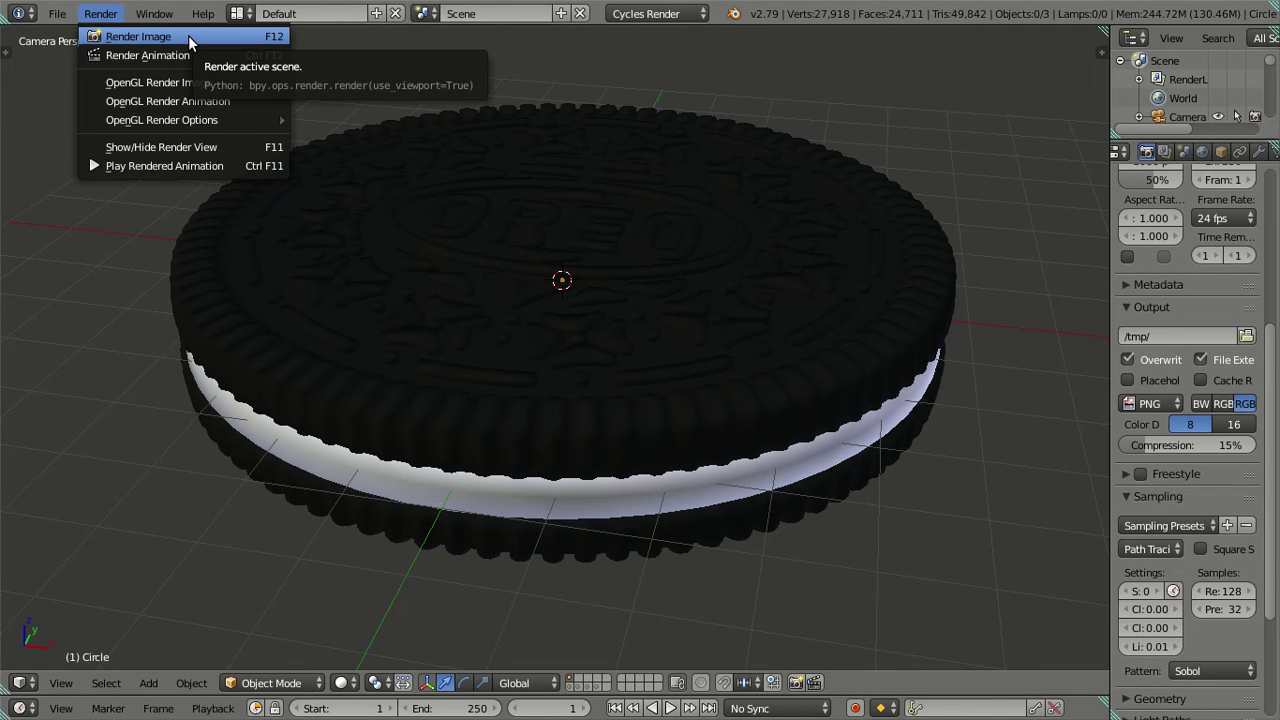
Render the still image from the Render menu and watch Cycles fill in the tiles.
scroll(470, 330, "down", 3)
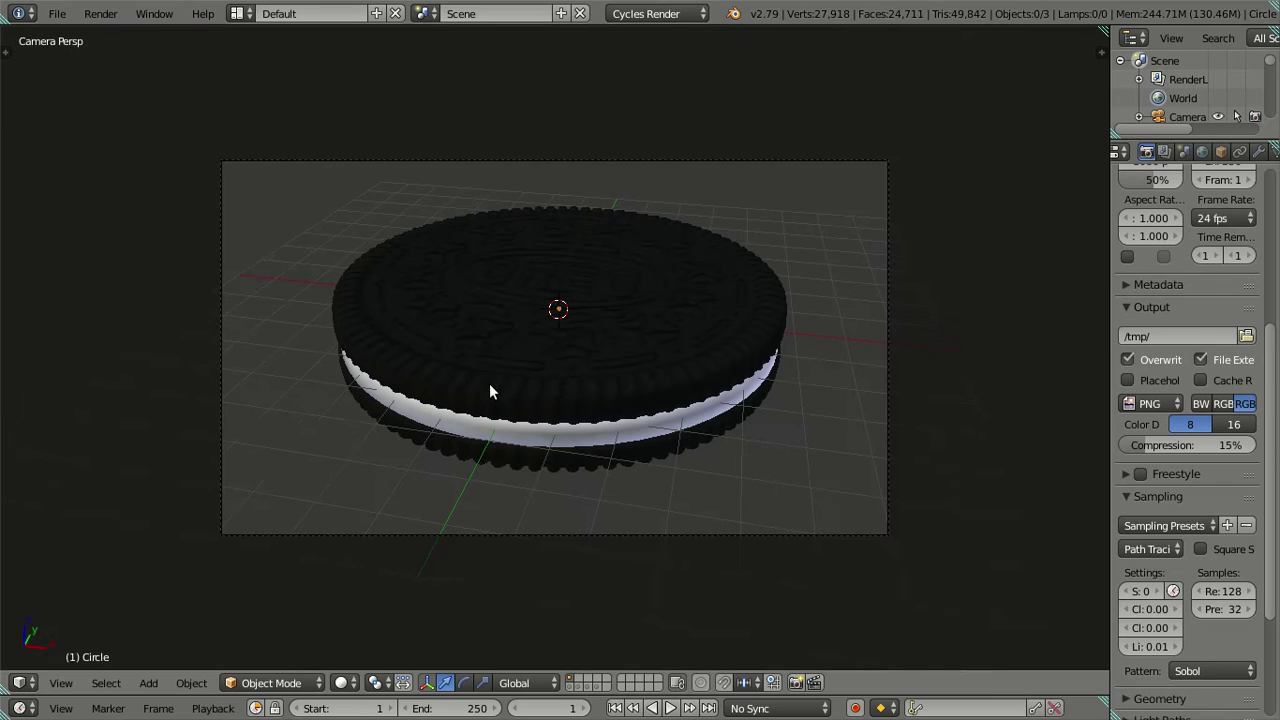
left_click(102, 13)
left_click(150, 38)
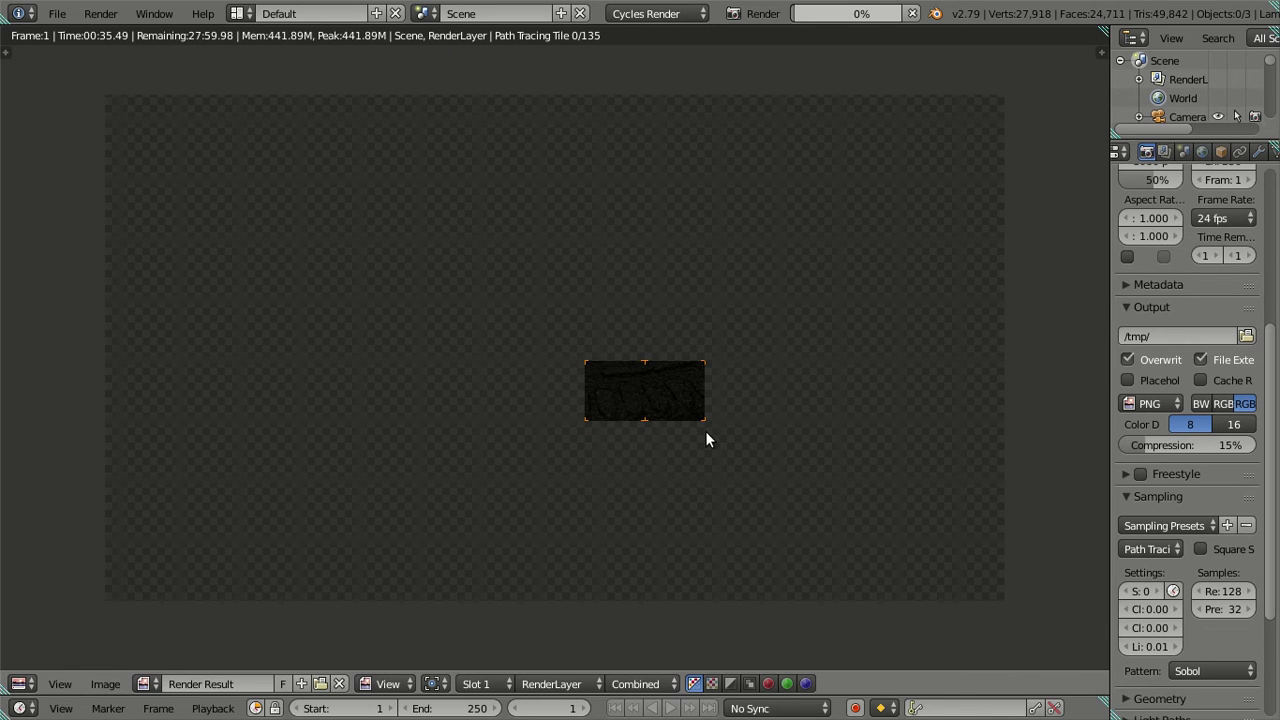
scroll(706, 436, "up", 1)
scroll(706, 436, "up", 1)
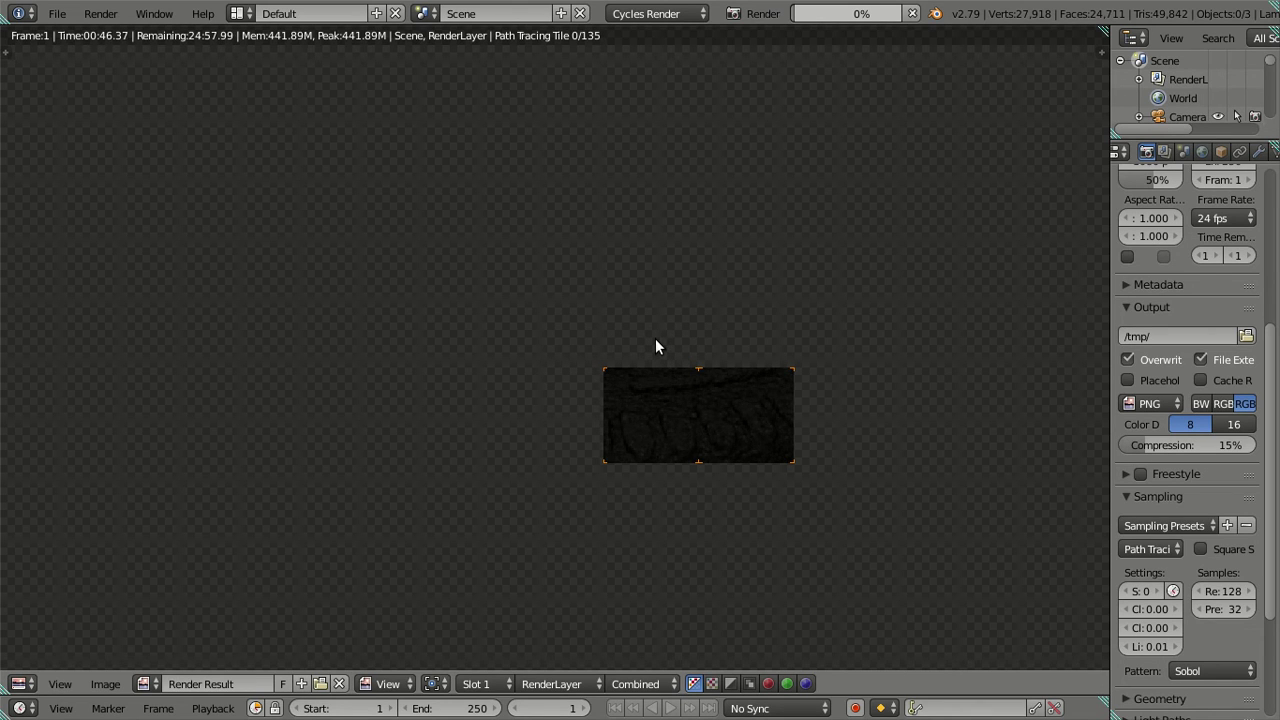
scroll(630, 330, "down", 1)
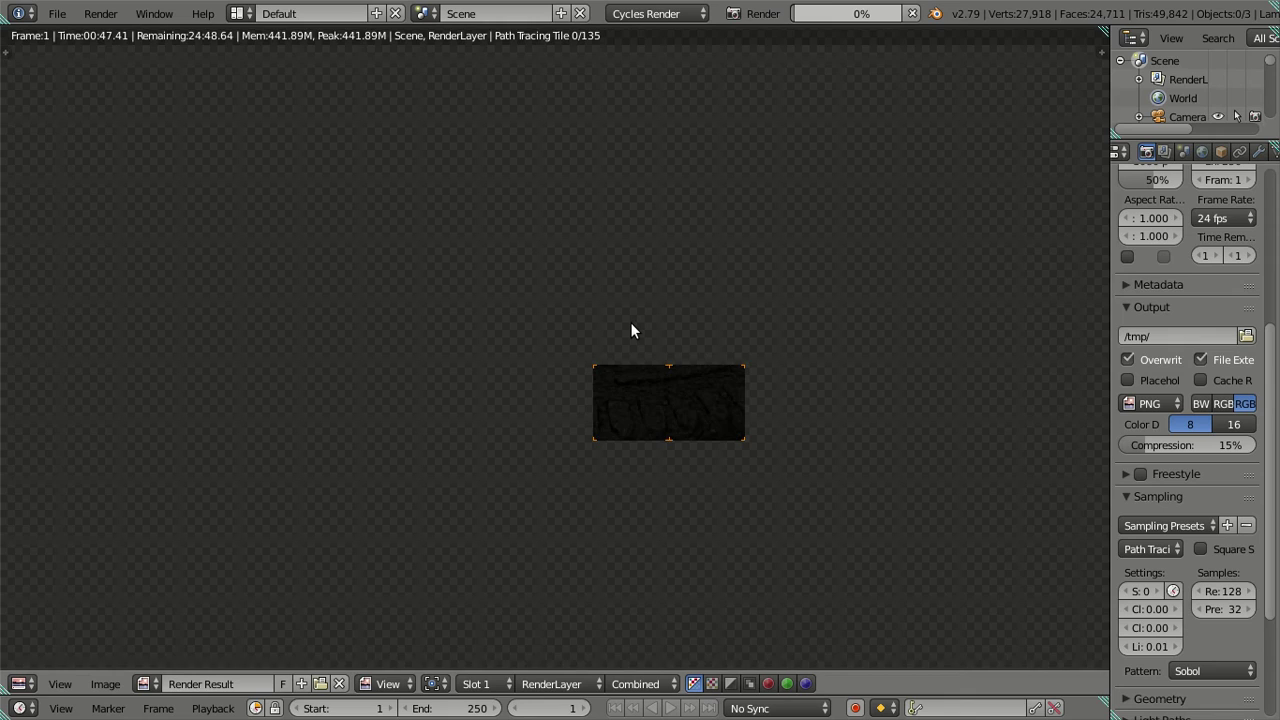
scroll(630, 330, "down", 1)
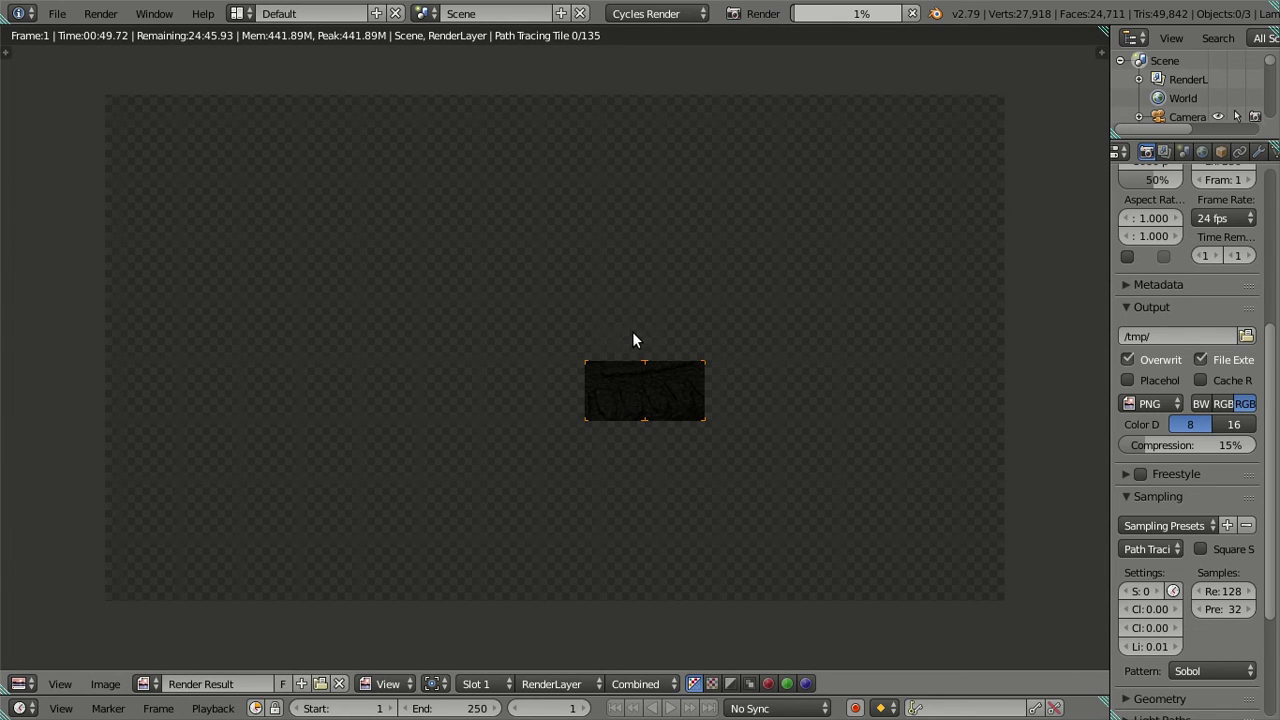
scroll(646, 336, "up", 2)
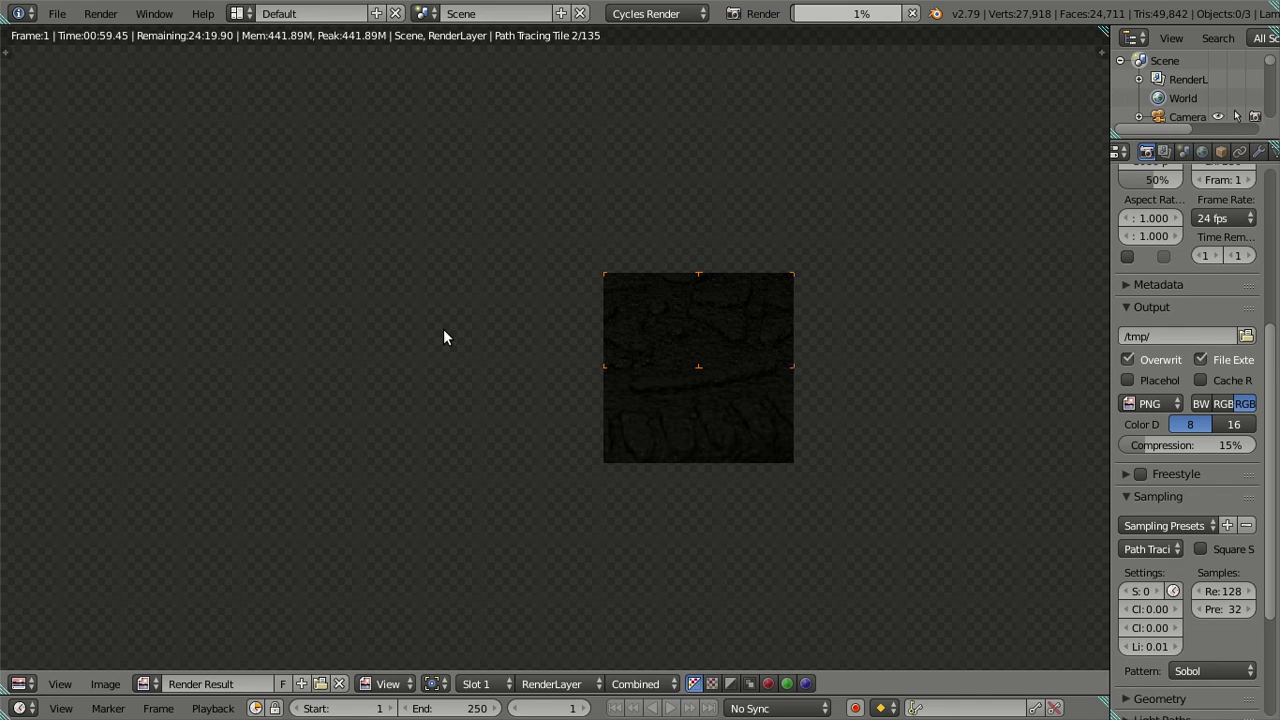
scroll(443, 337, "down", 1)
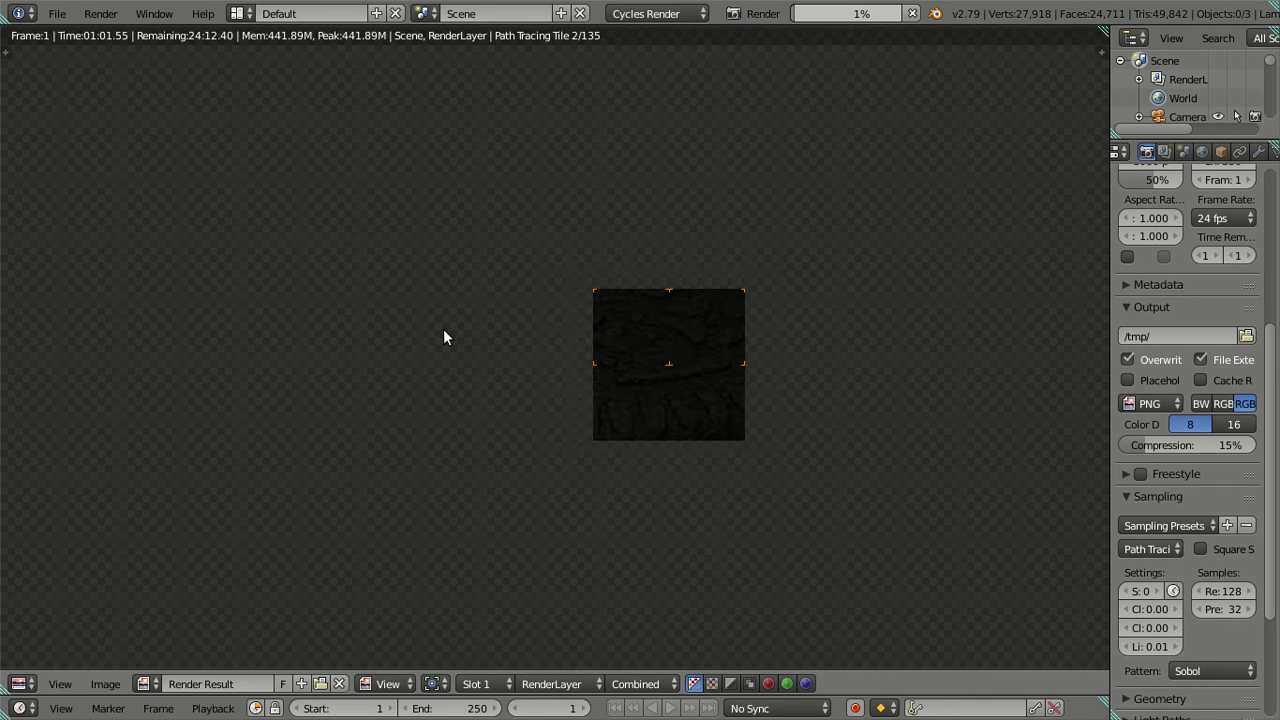
scroll(443, 337, "down", 1)
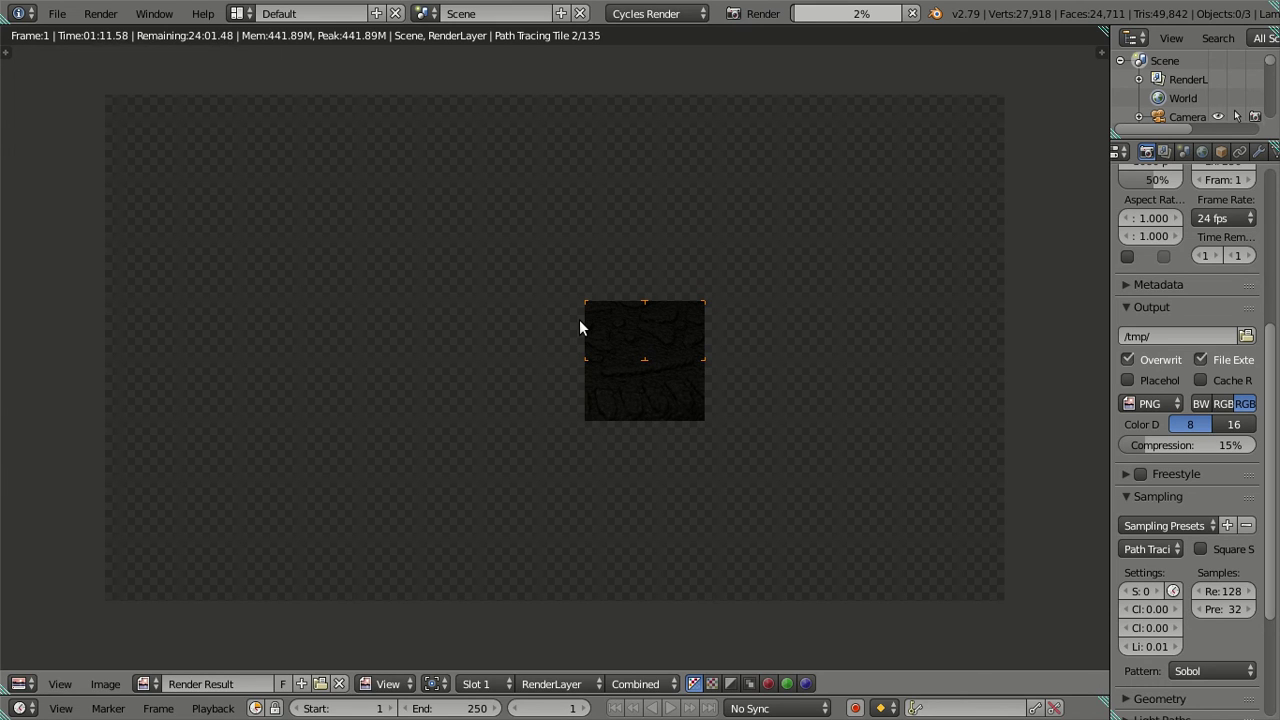
scroll(579, 320, "up", 2)
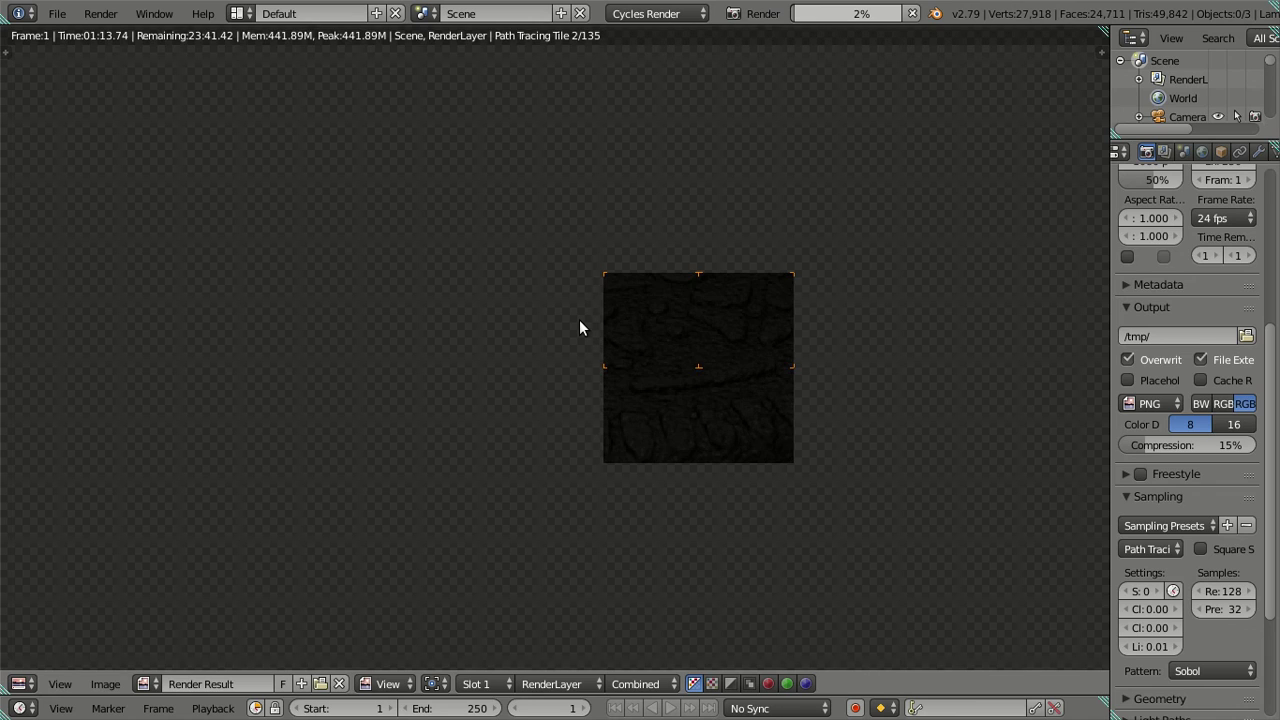
scroll(579, 320, "up", 2)
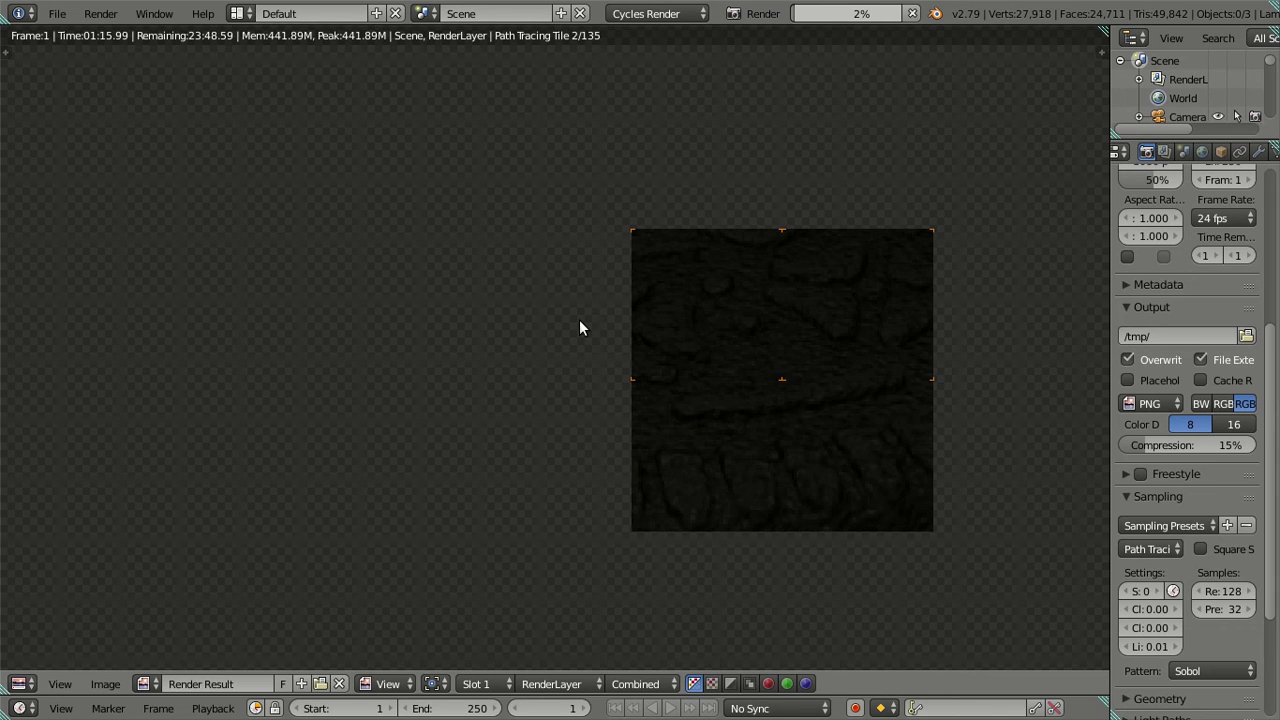
scroll(415, 447, "down", 3)
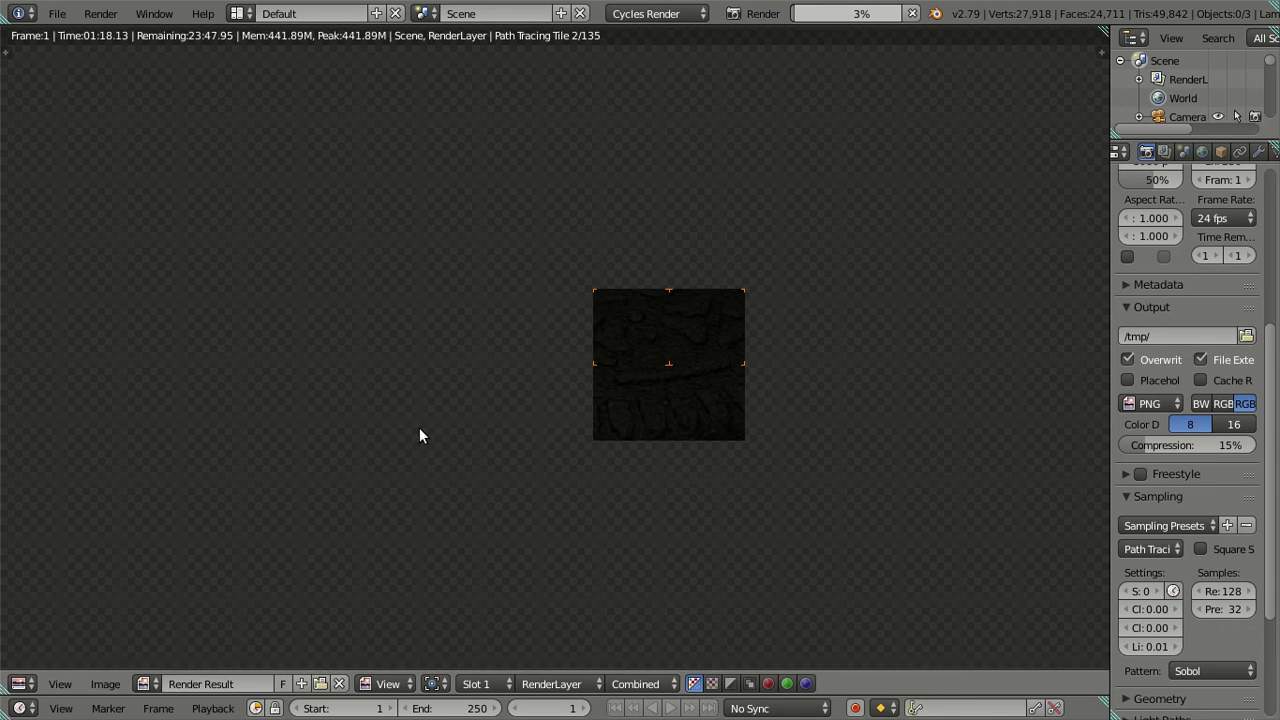
scroll(420, 434, "down", 2)
Cancel the render, then fit the camera view of the cookie to the viewport with Home.
scroll(423, 431, "up", 1)
key("Escape")
key("Escape")
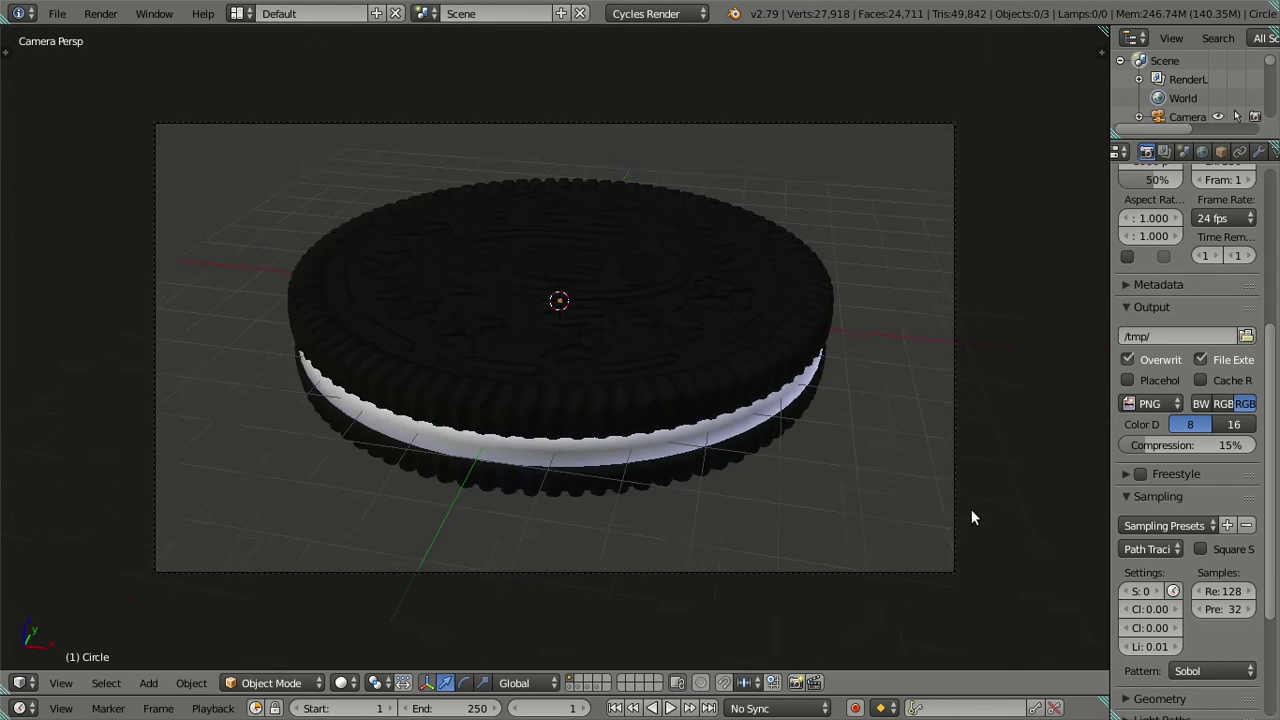
left_click(1006, 580)
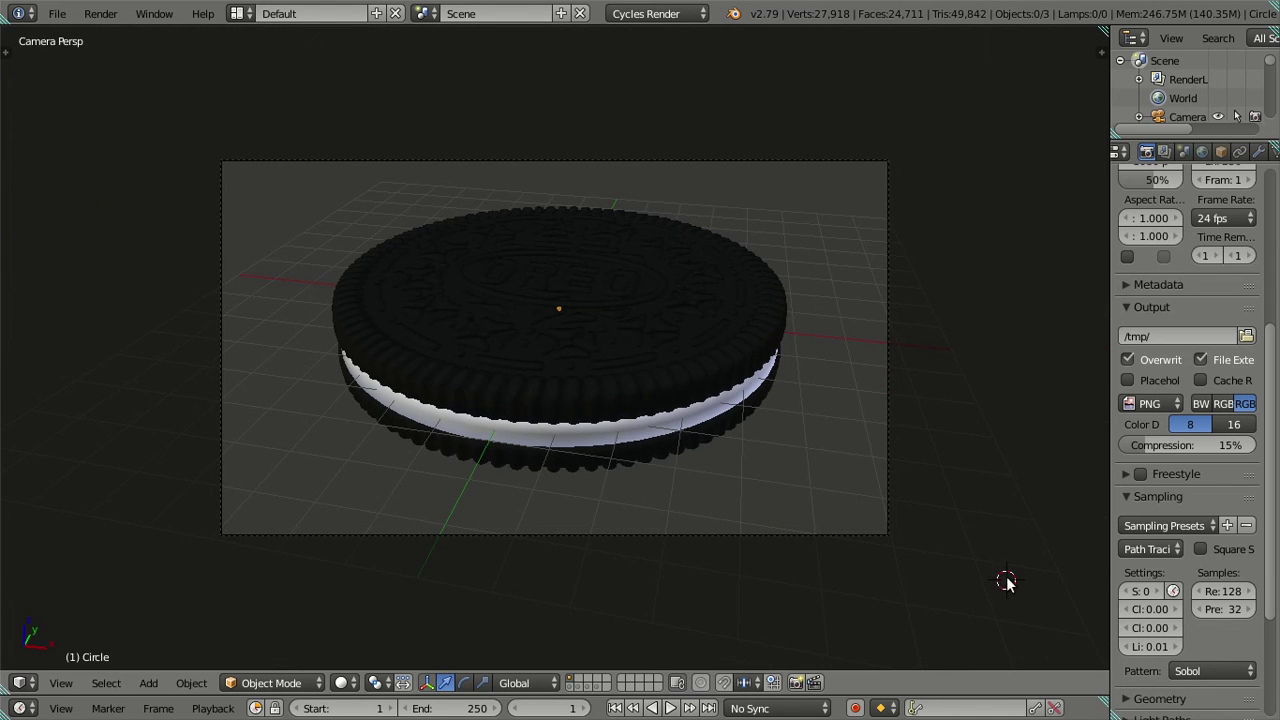
scroll(697, 405, "up", 3)
scroll(694, 400, "down", 2)
right_click(944, 447)
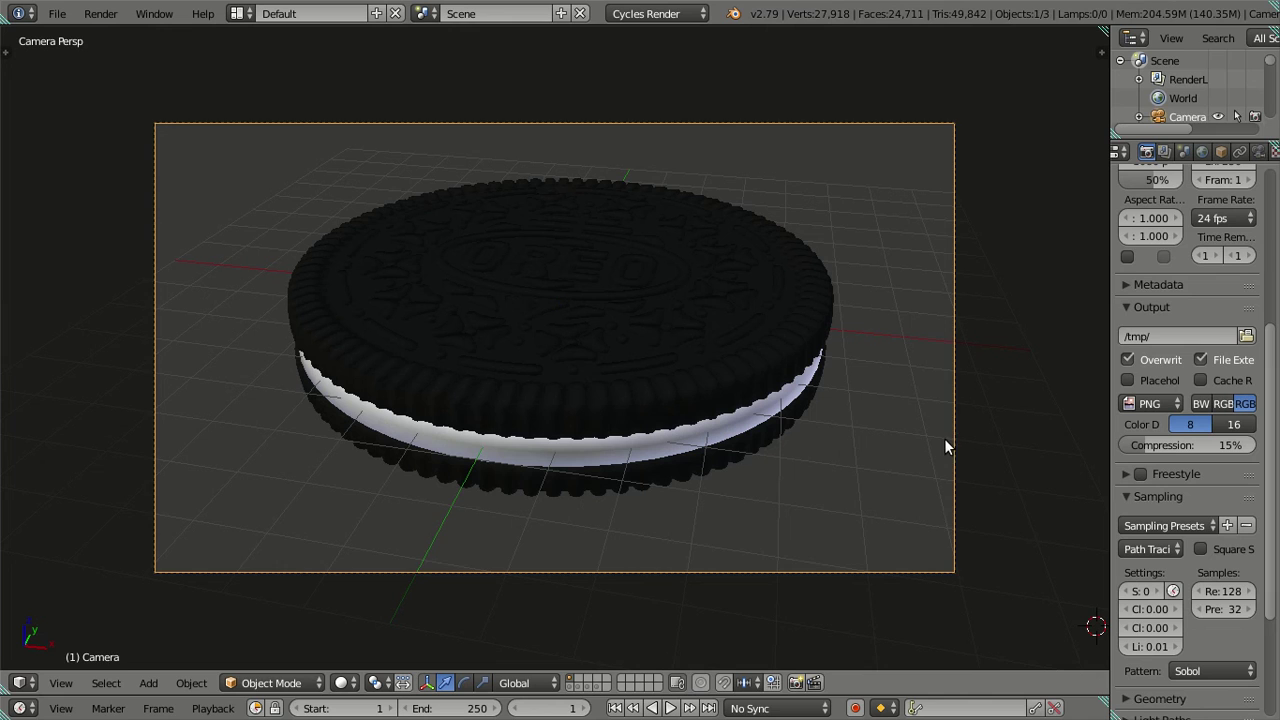
key("a")
key("Home")
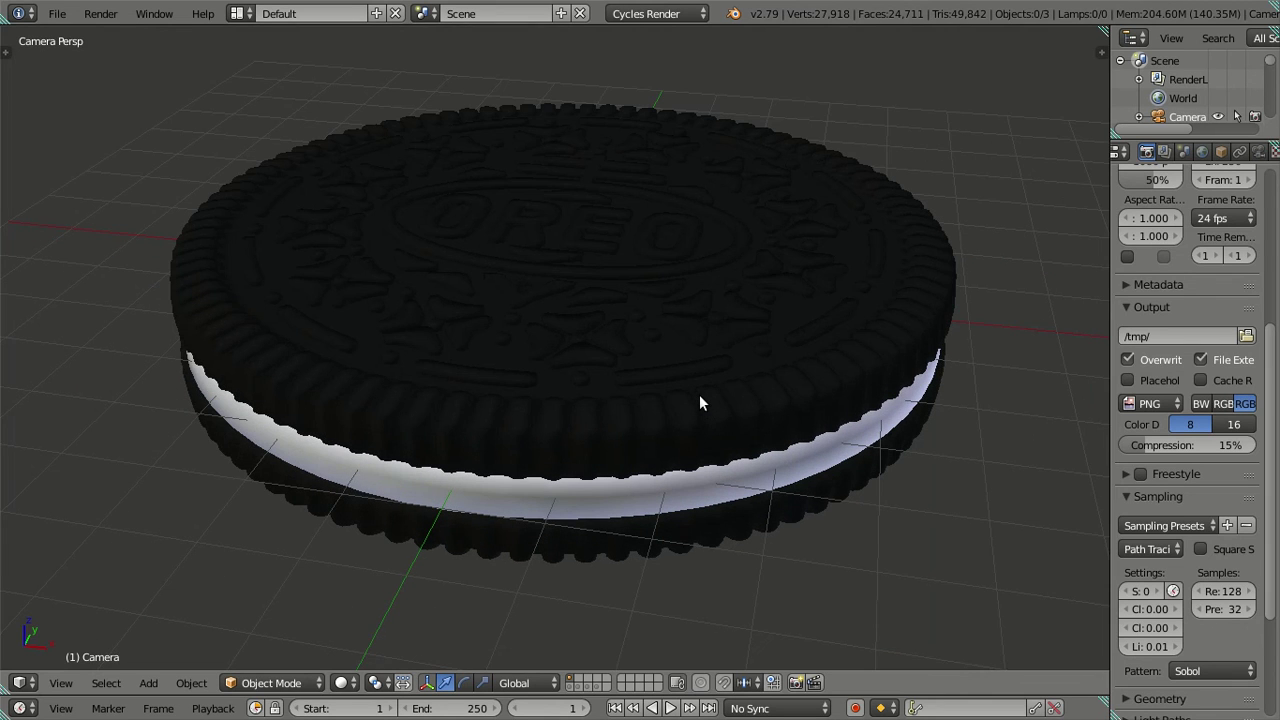
Save Oreo.blend over itself and toggle Blender out of window fullscreen.
key("ctrl+s")
left_click(699, 395)
left_click(104, 14)
left_click(155, 14)
left_click(165, 54)
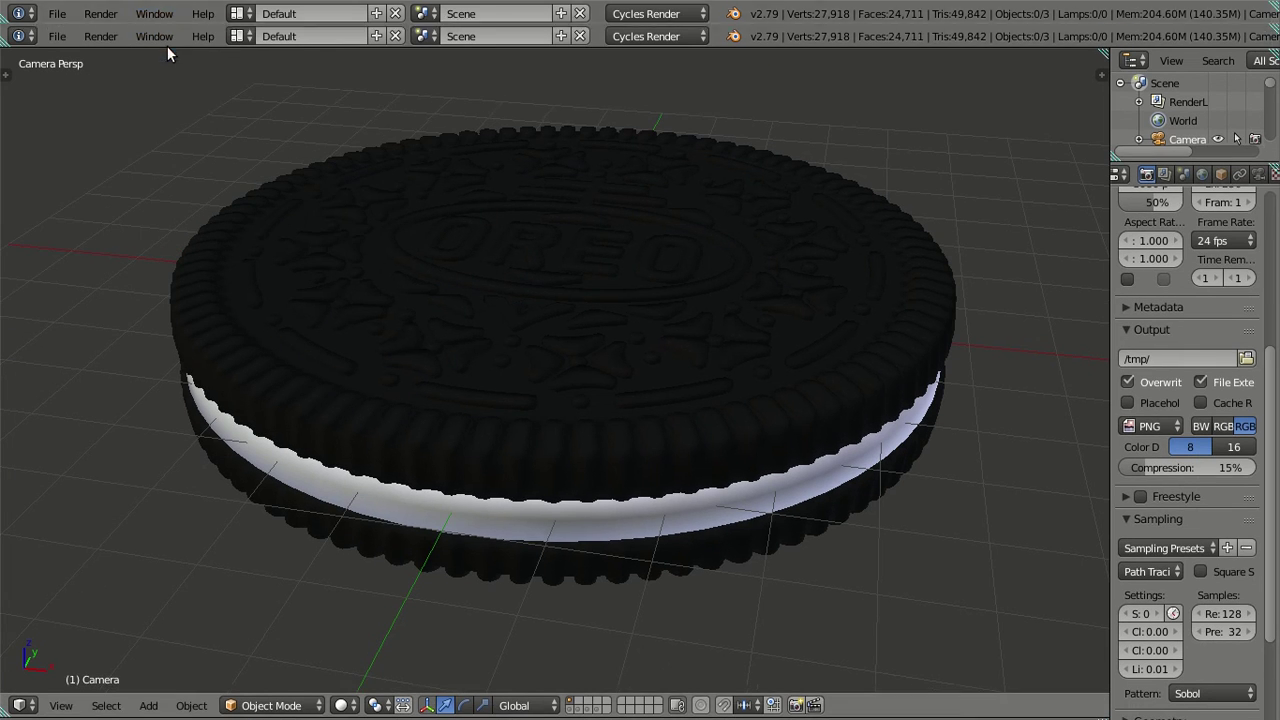